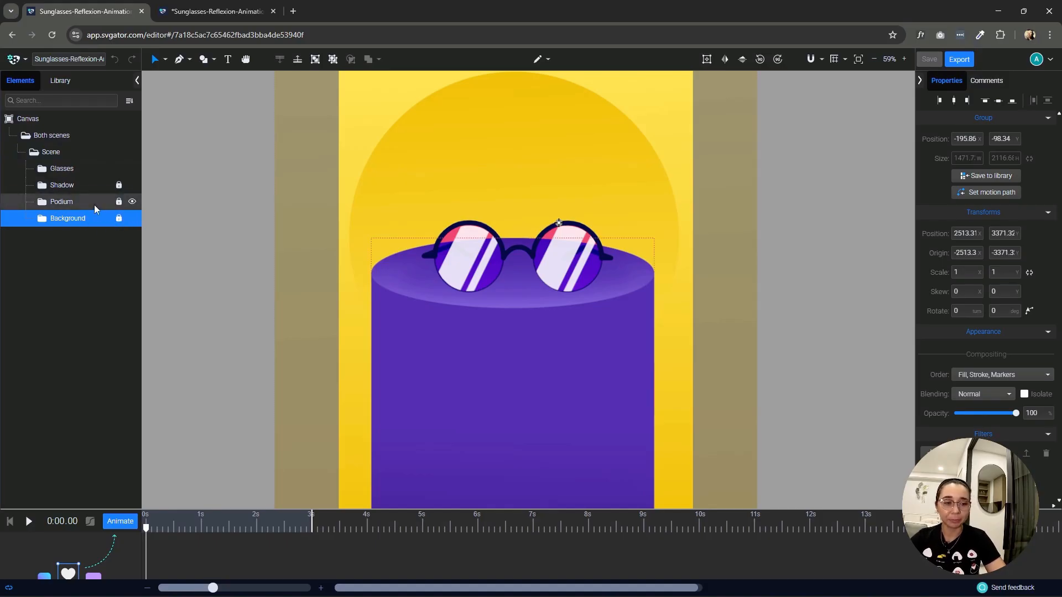
# Examine the Podium and Shadow groups of the scene, toggling the podium's visibility off and on.
pyautogui.click(94, 204)
pyautogui.click(132, 202)
pyautogui.click(132, 203)
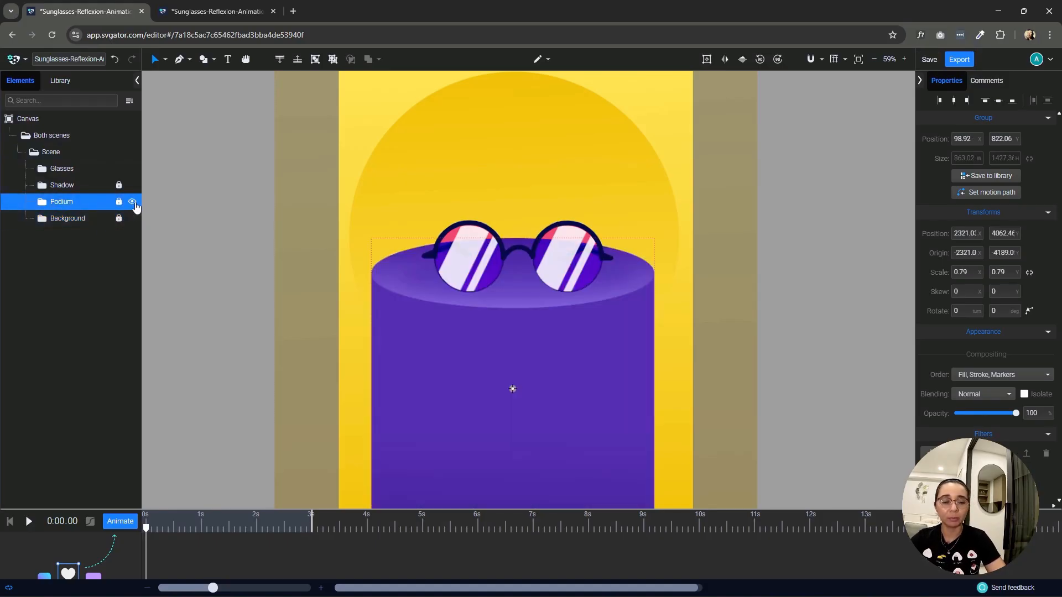
pyautogui.click(84, 187)
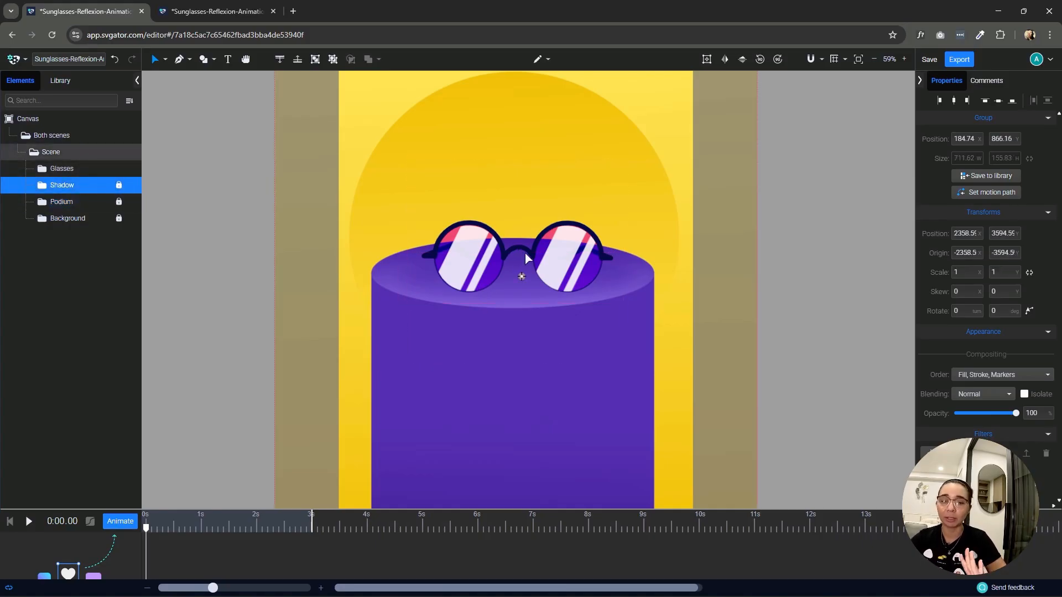
pyautogui.scroll(-2, 534, 280)
pyautogui.scroll(6, 532, 277)
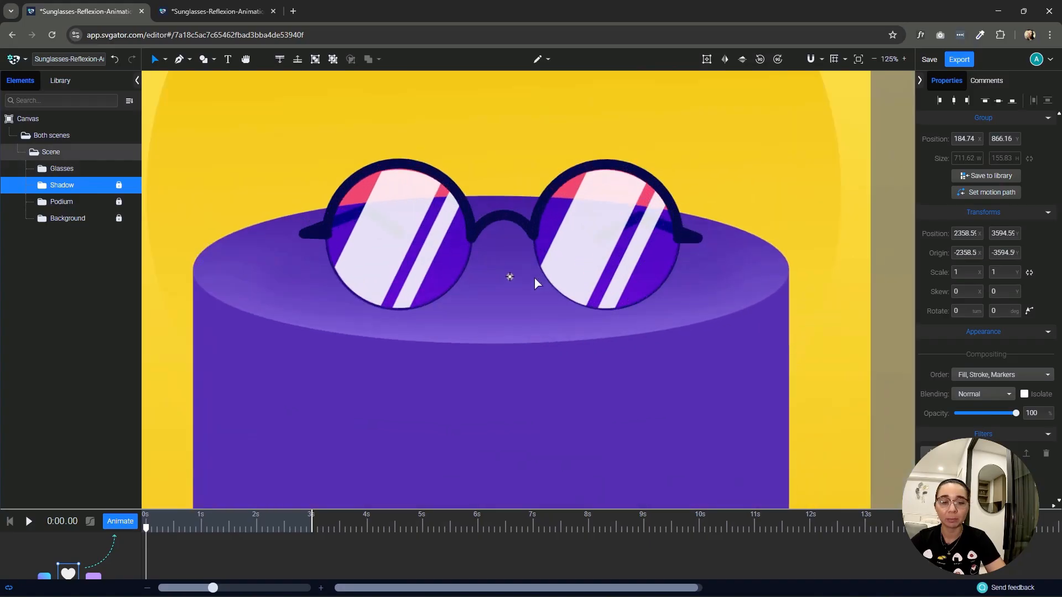
# Expand the Glasses group and examine its Lenses and Frames subgroups, toggling the visibility of Lenses.
pyautogui.click(60, 169)
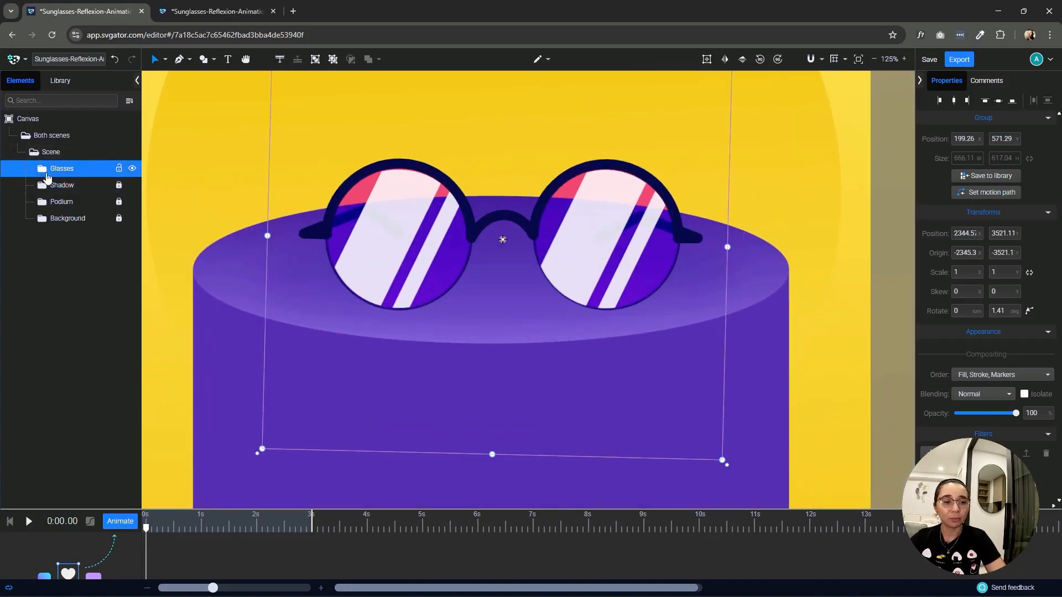
pyautogui.click(45, 173)
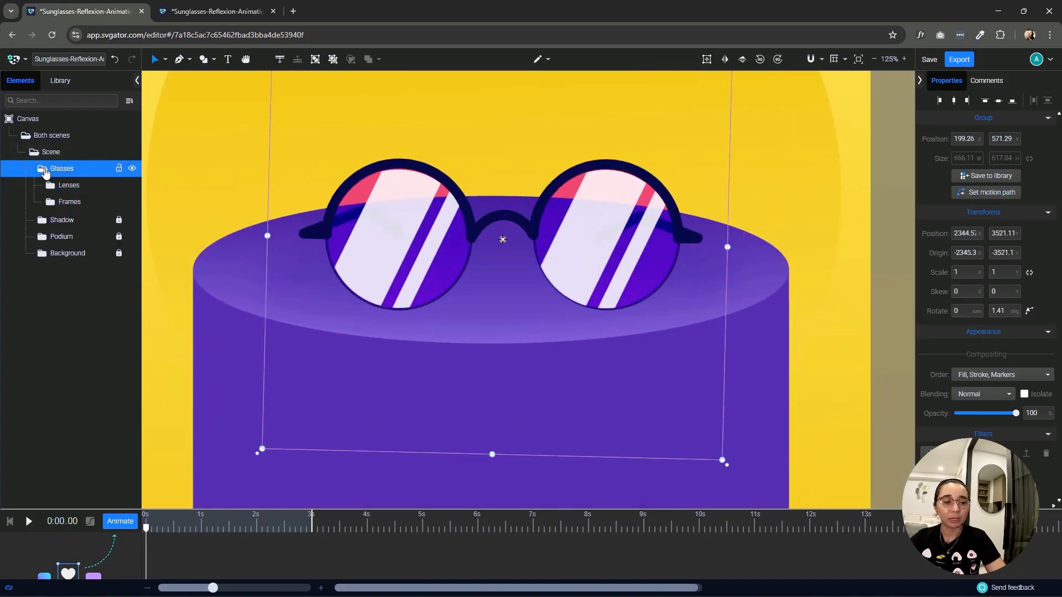
pyautogui.click(82, 201)
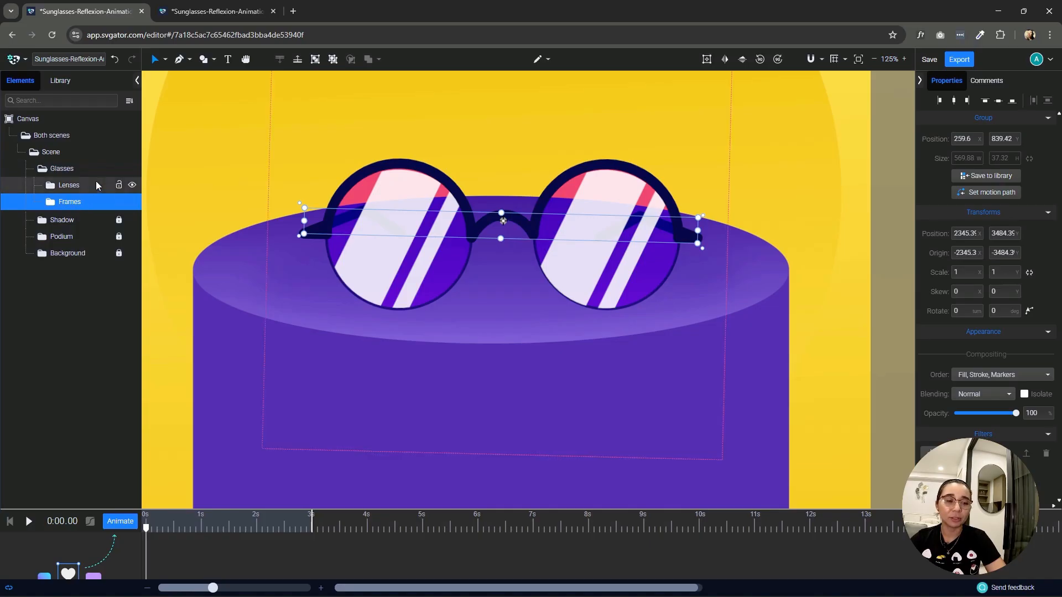
pyautogui.click(96, 186)
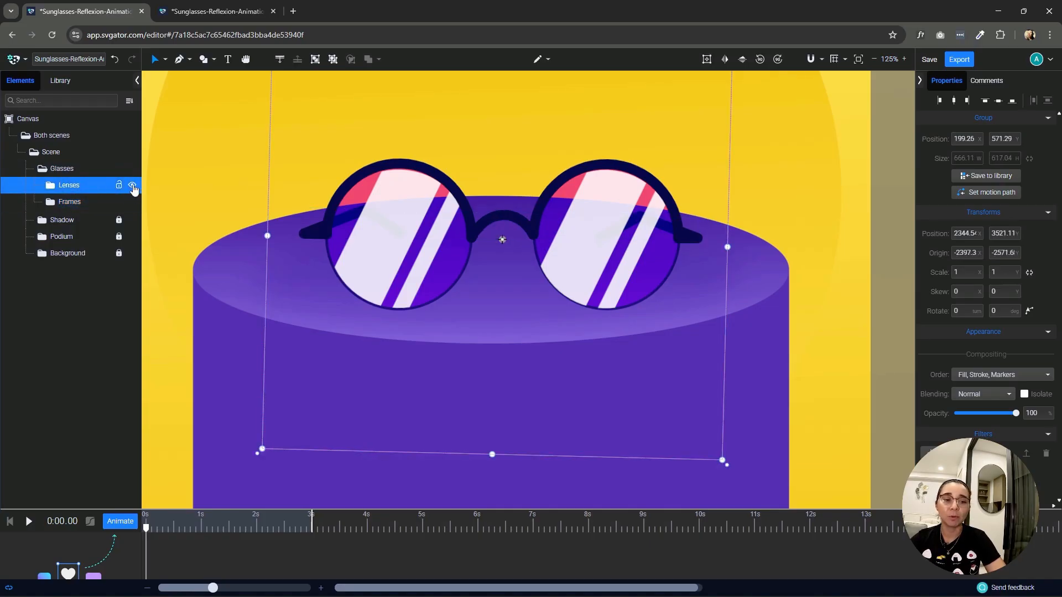
pyautogui.click(132, 186)
pyautogui.click(132, 186)
pyautogui.click(88, 203)
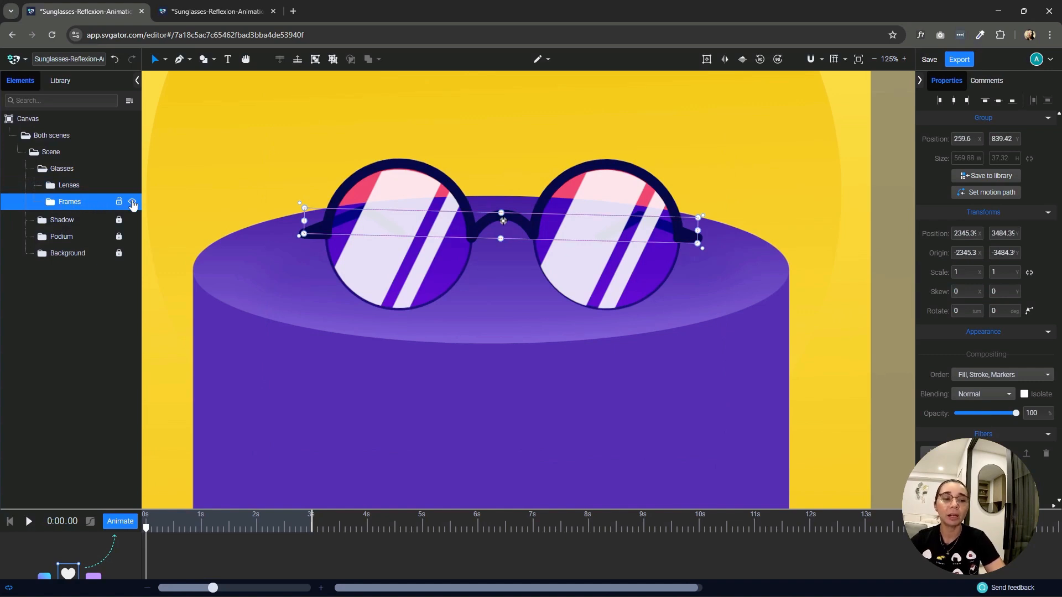
# Add a Position animator to the Lenses group and shift the group horizontally left to X 120 at 1 second.
pyautogui.keyDown('shift'); pyautogui.click(98, 187); pyautogui.keyUp('shift')
pyautogui.click(98, 187)
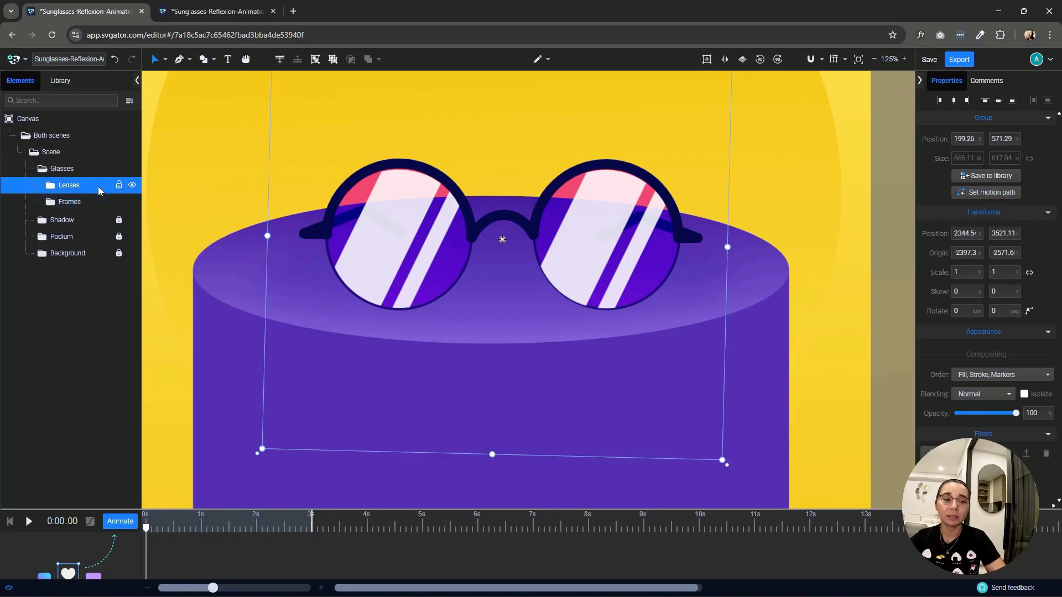
pyautogui.scroll(-3, 432, 265)
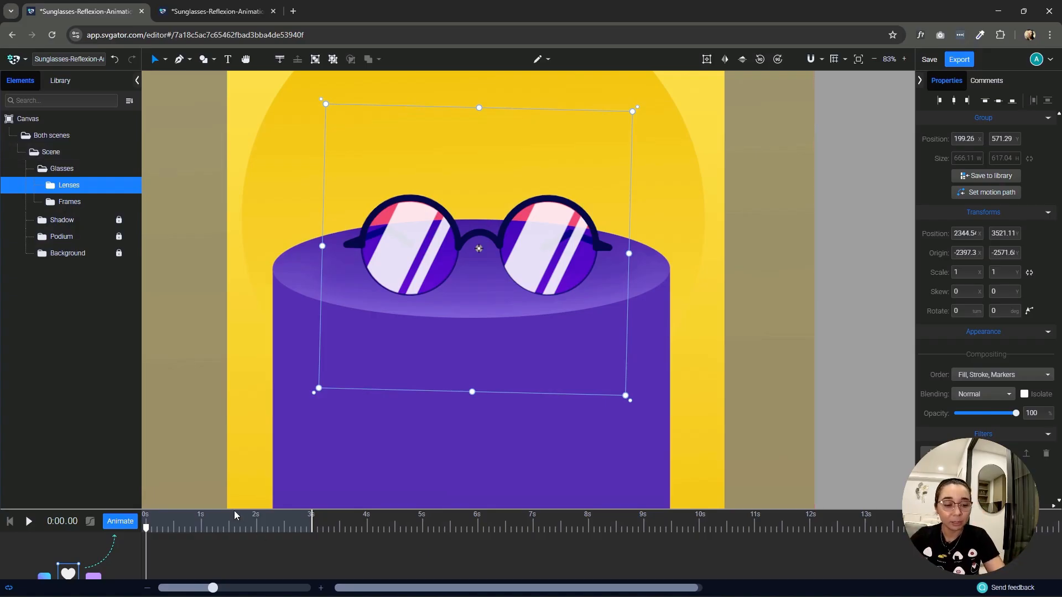
pyautogui.moveTo(233, 508); pyautogui.dragTo(219, 444)
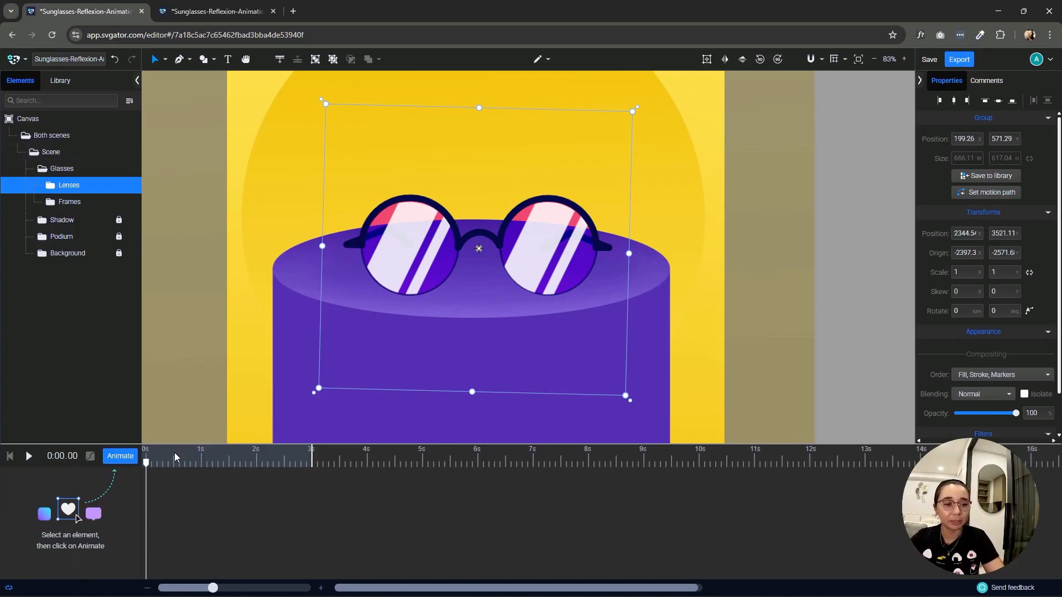
pyautogui.click(120, 456)
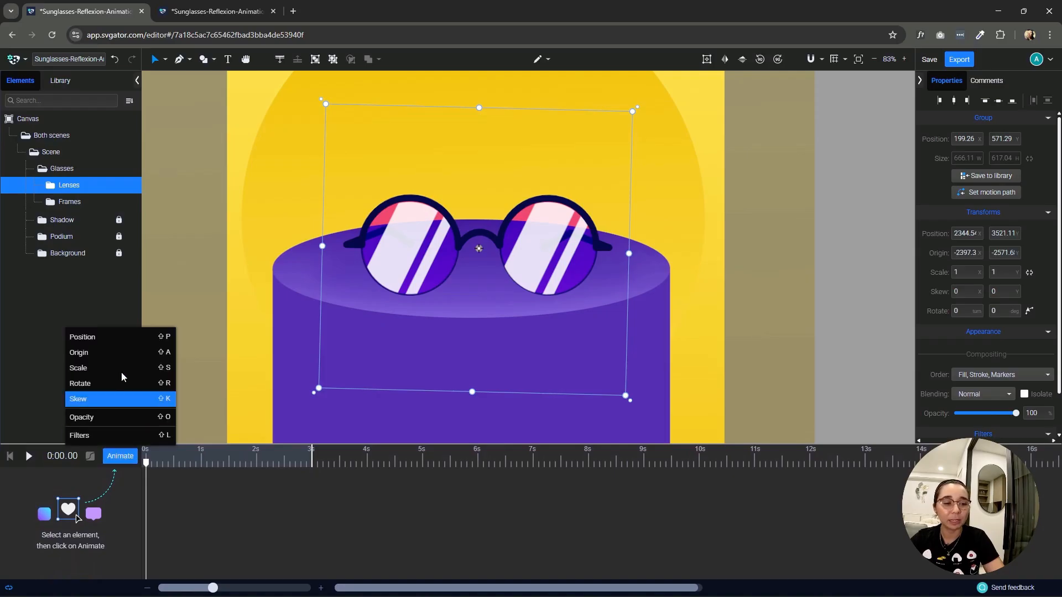
pyautogui.click(116, 338)
pyautogui.moveTo(148, 466); pyautogui.dragTo(201, 466)
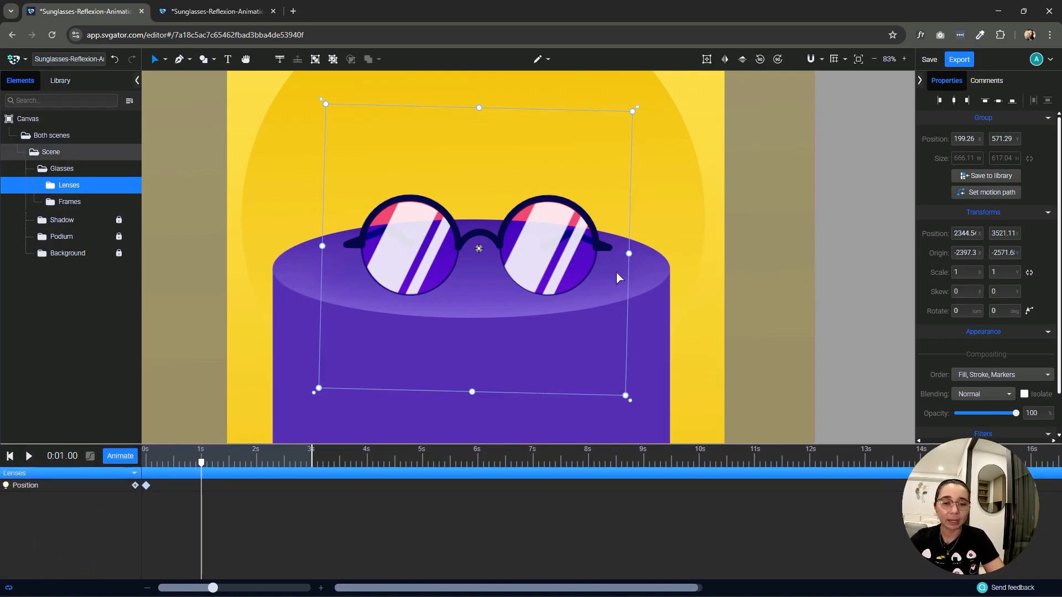
pyautogui.moveTo(627, 289); pyautogui.dragTo(592, 289)
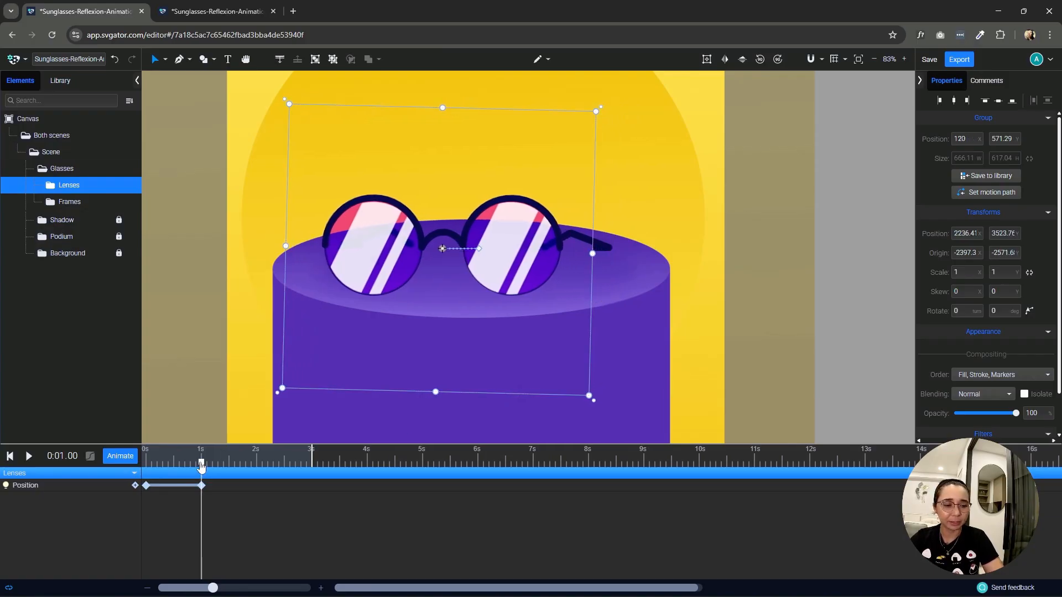
# Copy the Lenses group's starting position keyframe to 2 seconds and shift the group horizontally right to about X 265 at 3 seconds.
pyautogui.moveTo(202, 465); pyautogui.dragTo(257, 469)
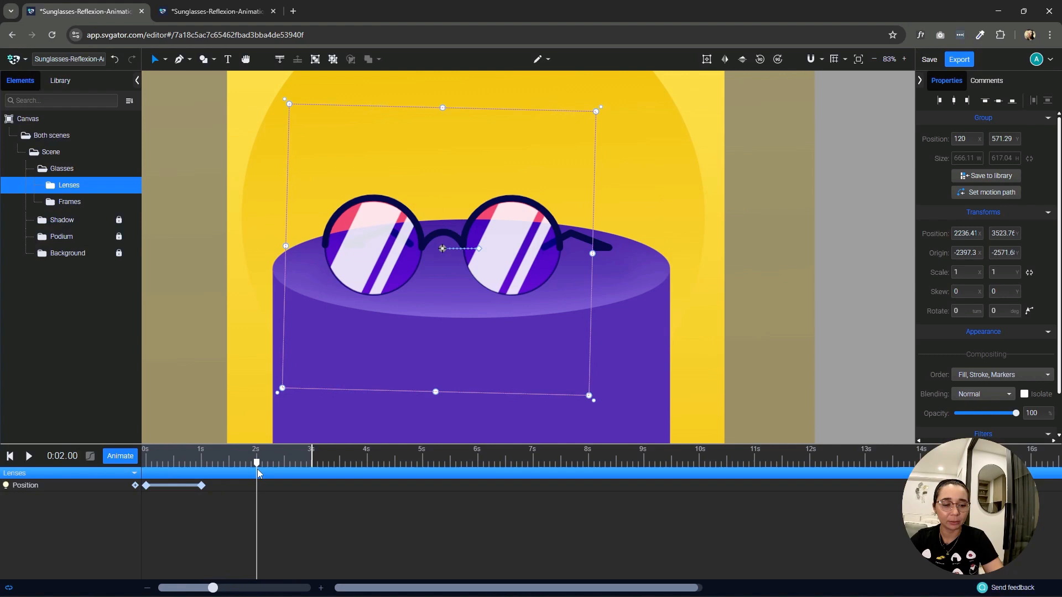
pyautogui.click(147, 486)
pyautogui.hotkey('ctrl', 'v')
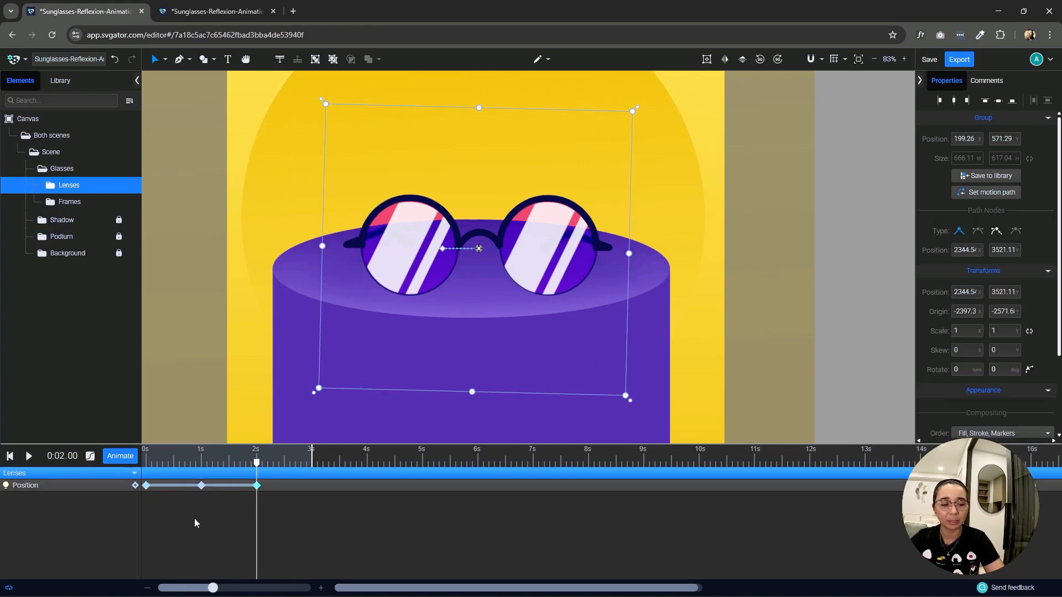
pyautogui.moveTo(257, 466); pyautogui.dragTo(321, 471)
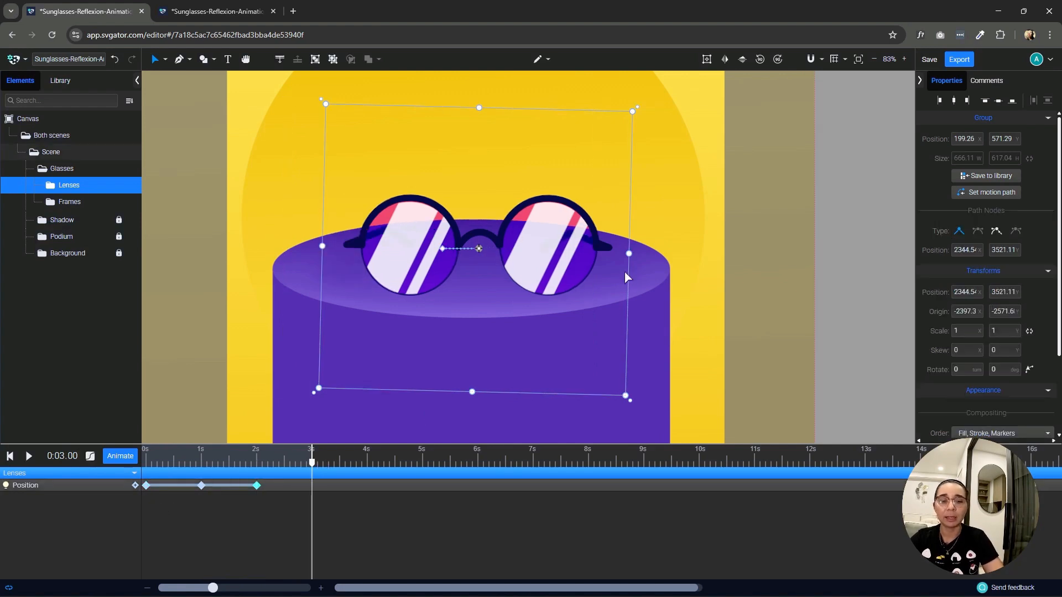
pyautogui.moveTo(636, 239); pyautogui.dragTo(661, 236)
# Preview the Lenses position animation and return the playhead to 0 seconds.
pyautogui.press('space')
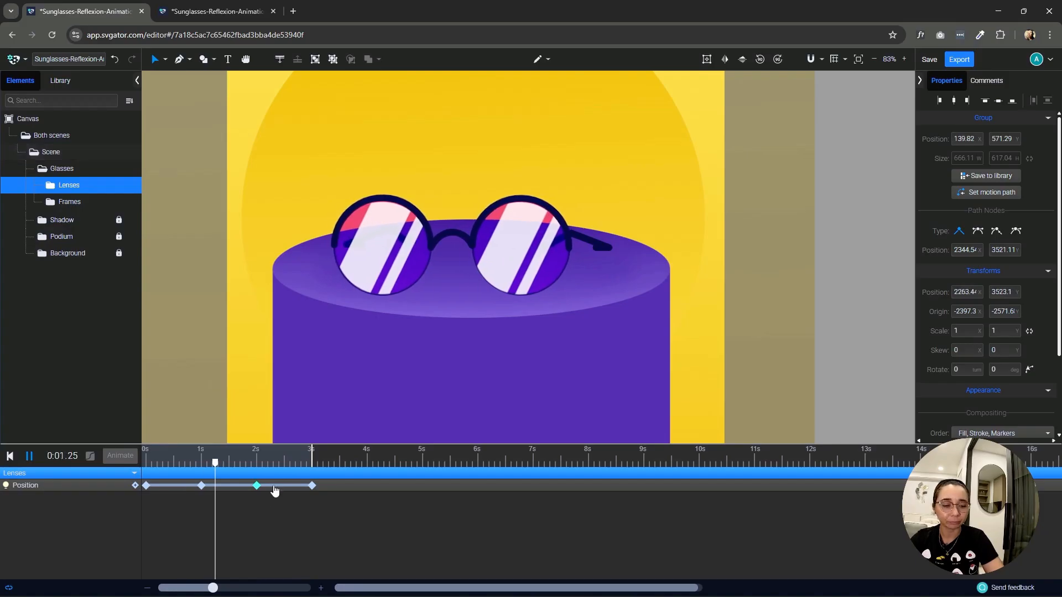
pyautogui.press('space')
pyautogui.moveTo(215, 462); pyautogui.dragTo(108, 480)
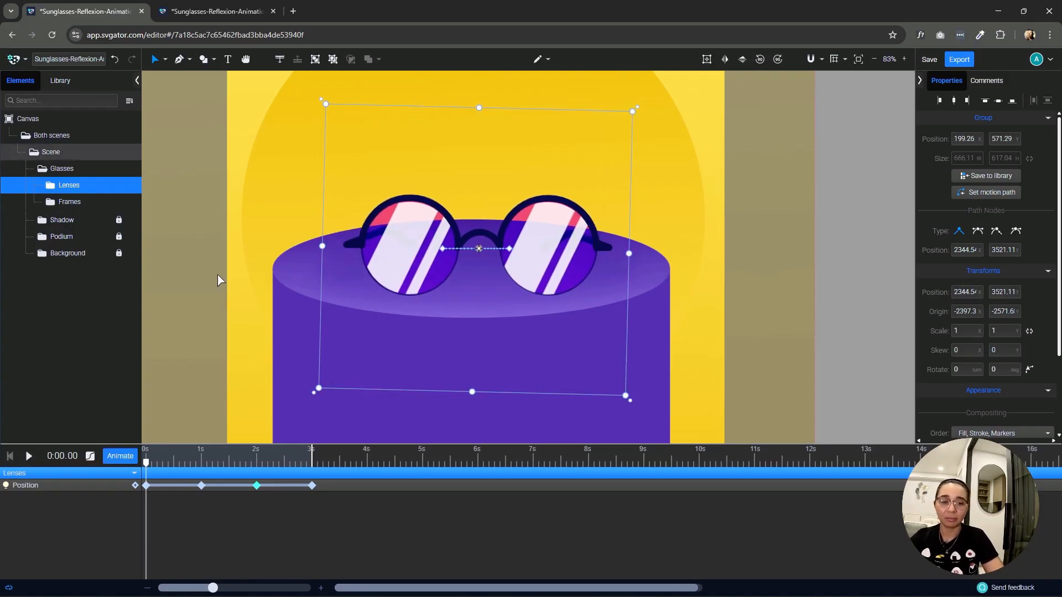
# Add a Scale animator to the Lenses group and copy its starting keyframe to 2 seconds.
pyautogui.click(122, 457)
pyautogui.click(111, 365)
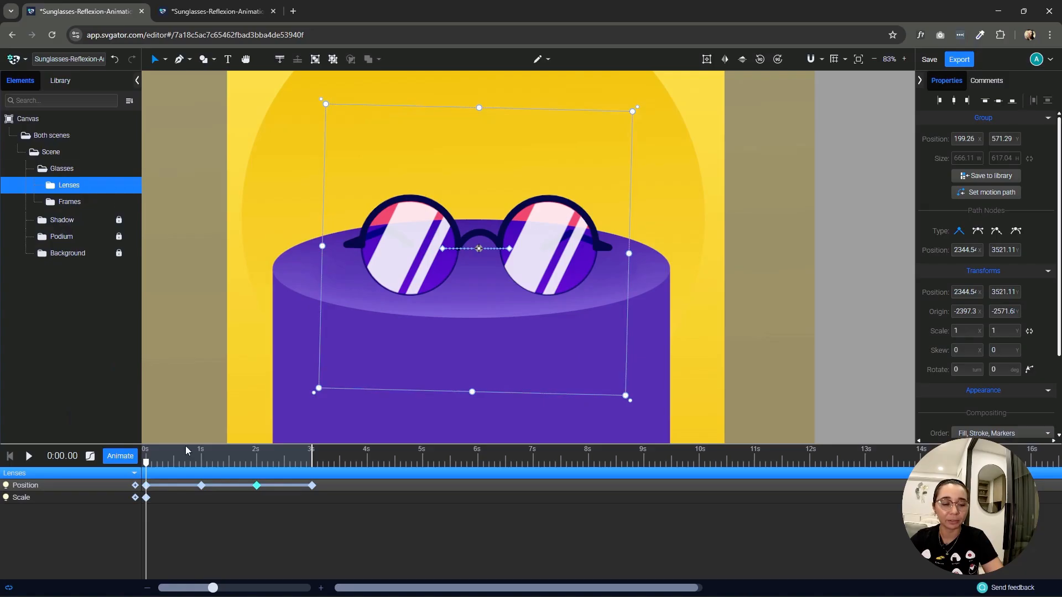
pyautogui.click(147, 498)
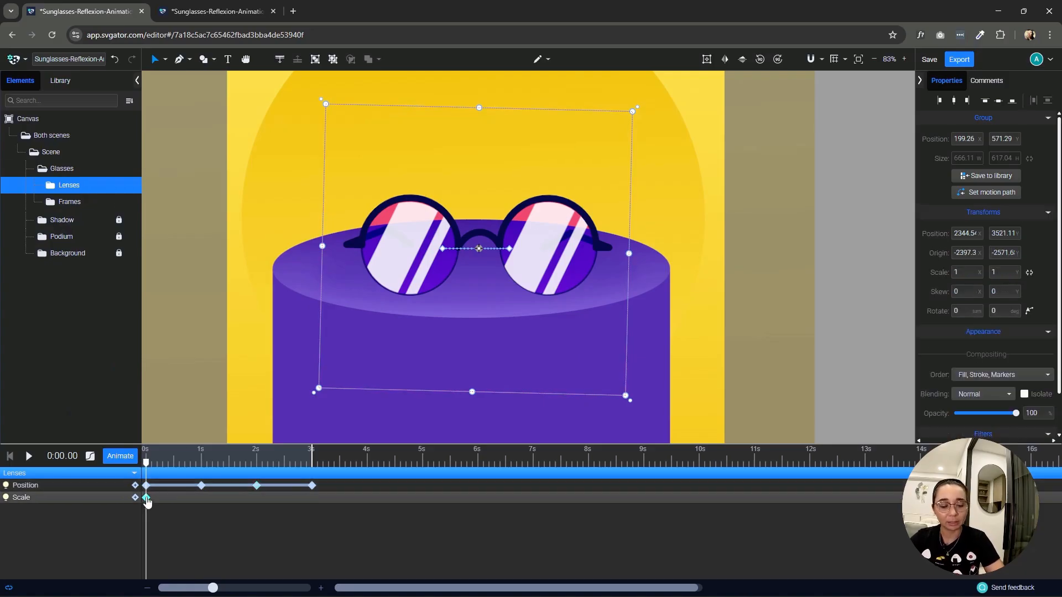
pyautogui.moveTo(147, 463); pyautogui.dragTo(207, 485)
pyautogui.hotkey('ctrl', 'v')
# Set the Lenses group's horizontal scale to 0.9 at 1 second, keeping the vertical scale at 1.
pyautogui.click(202, 485)
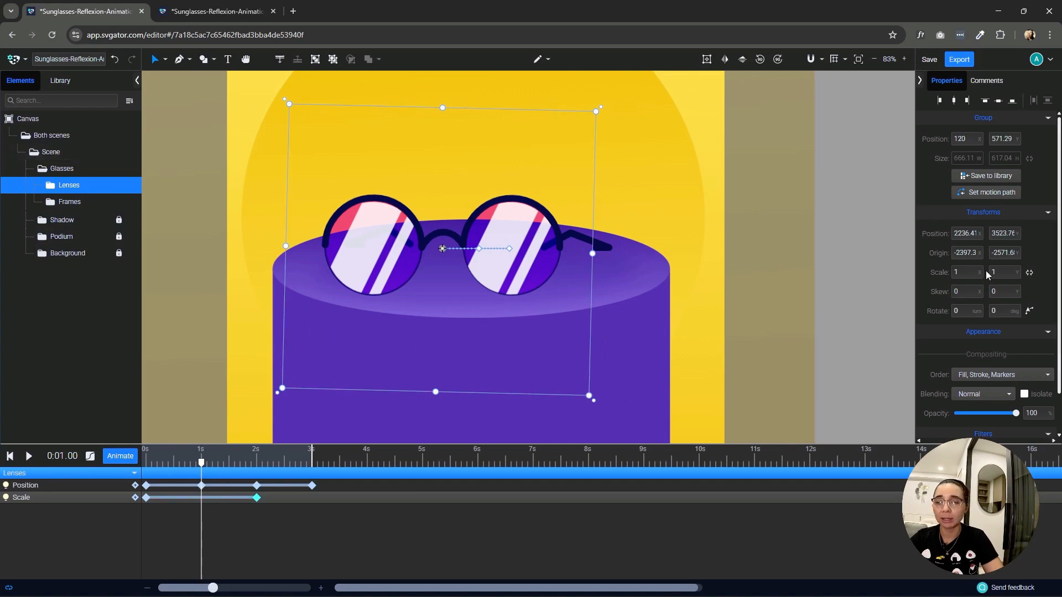
pyautogui.click(958, 272)
pyautogui.press('BackSpace')
pyautogui.write('0.9')
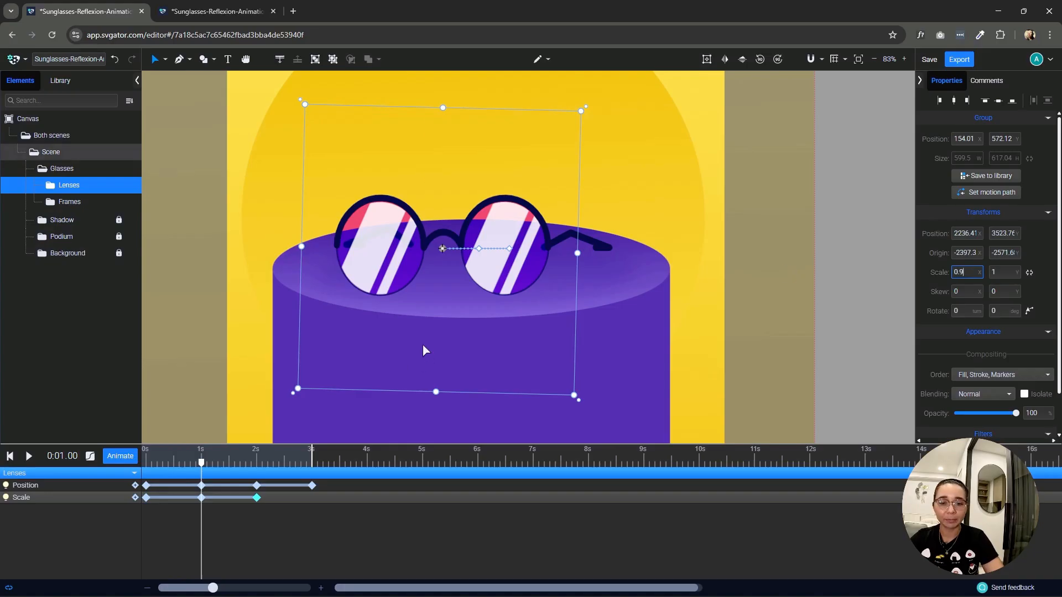
# Set the Lenses group's horizontal scale to 0.9 at 3 seconds.
pyautogui.moveTo(204, 464); pyautogui.dragTo(313, 465)
pyautogui.click(955, 274)
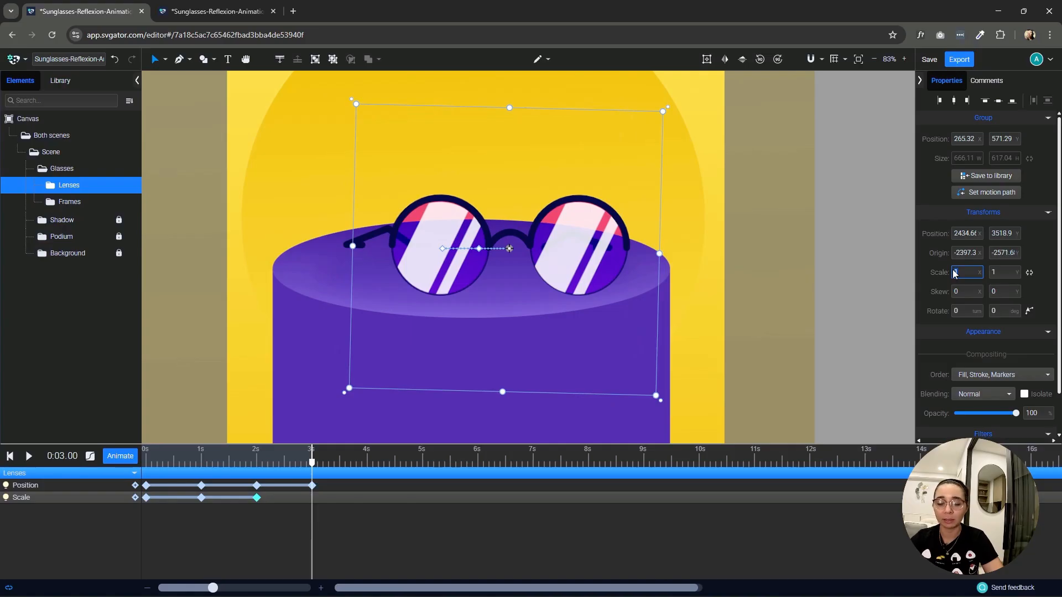
pyautogui.write('.9')
pyautogui.press('Return')
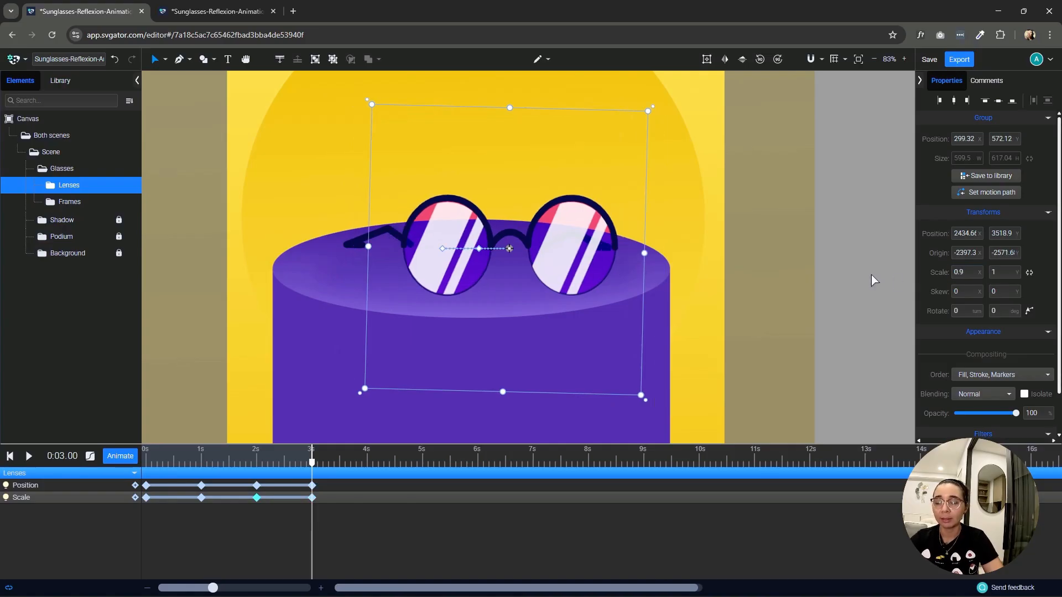
# Play the combined position and scale animation of the Lenses group from the start, then rewind to 0 seconds.
pyautogui.moveTo(312, 465); pyautogui.dragTo(247, 468)
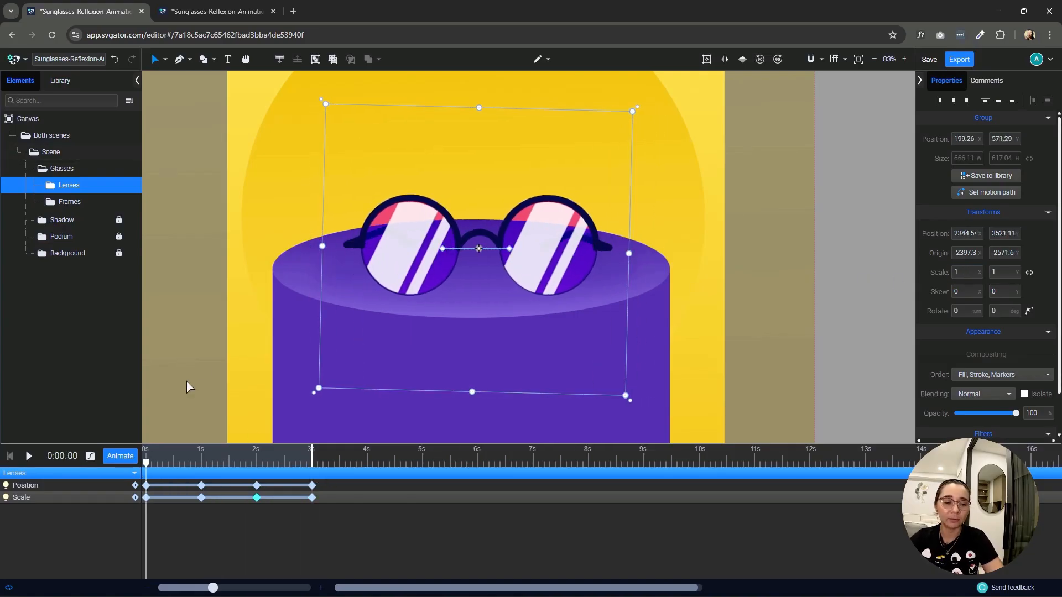
pyautogui.press('space')
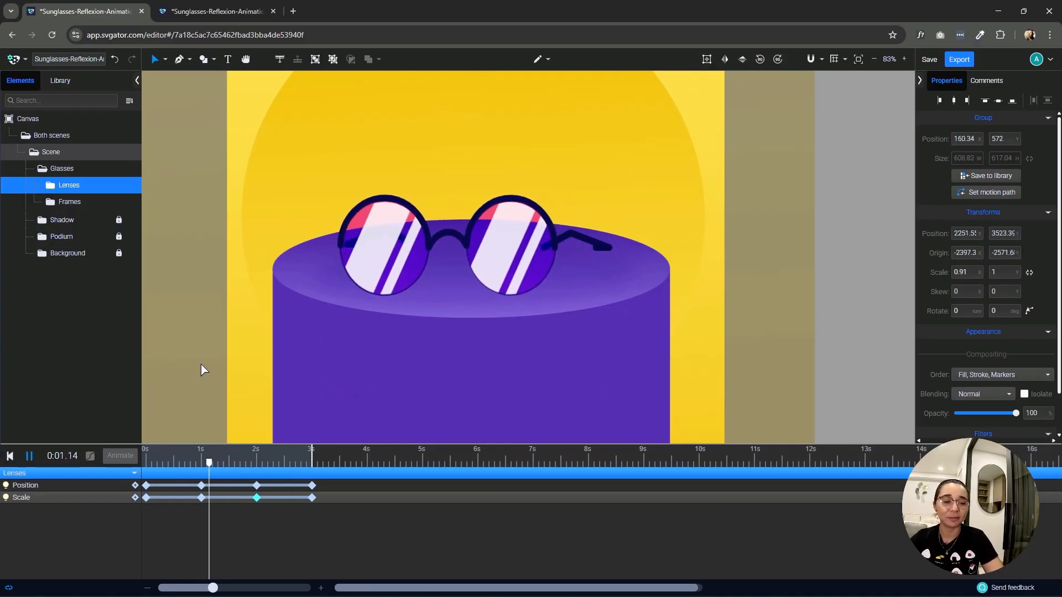
pyautogui.press('space')
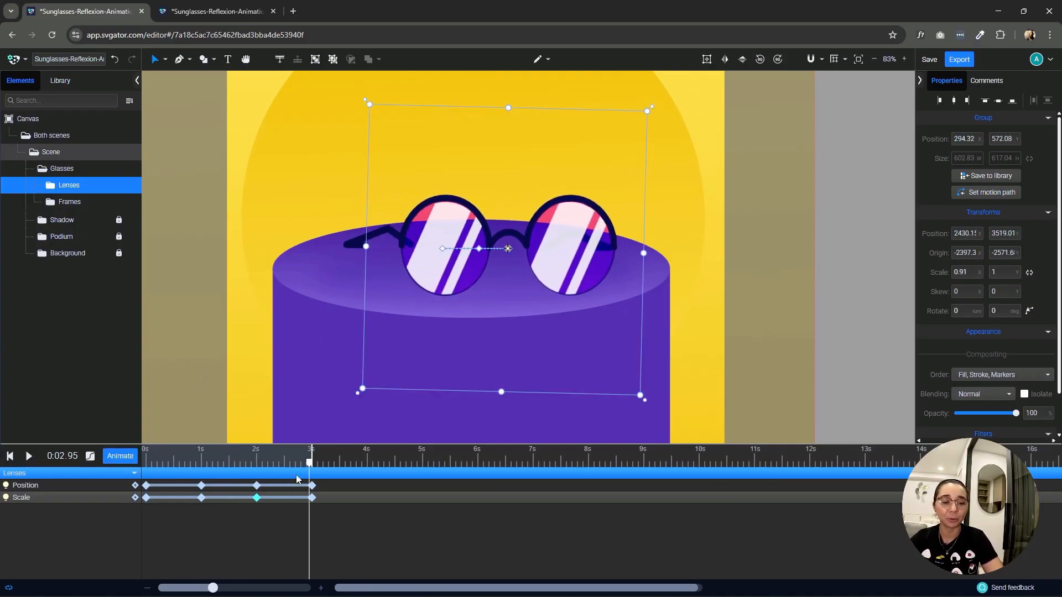
pyautogui.moveTo(312, 465); pyautogui.dragTo(143, 490)
# Expand the Lenses group and examine its bridge, Lens-Right and Lens-Left elements, opening the contents of Lens-Right.
pyautogui.click(51, 186)
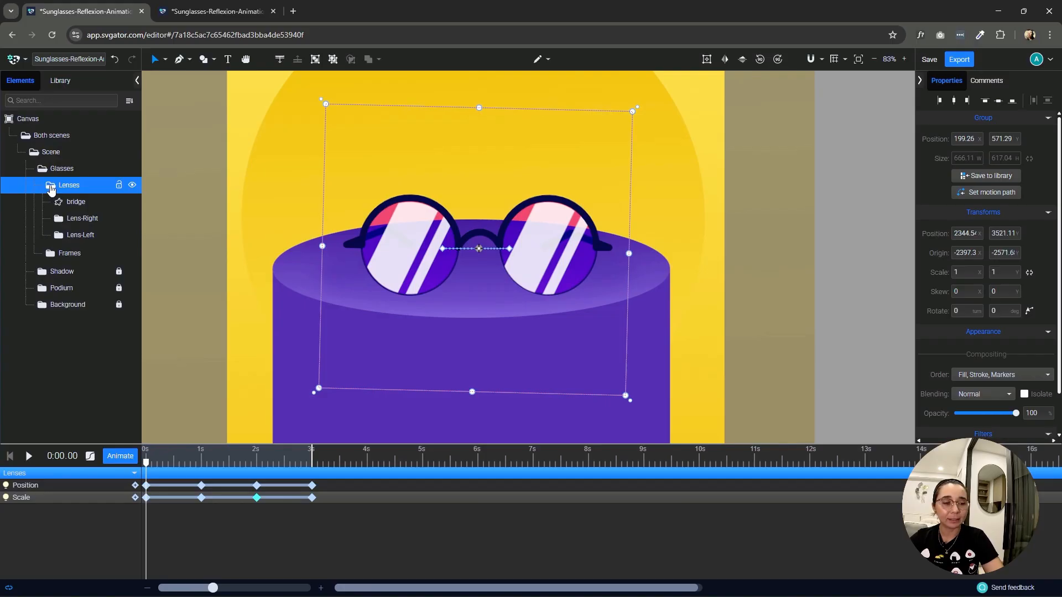
pyautogui.click(82, 201)
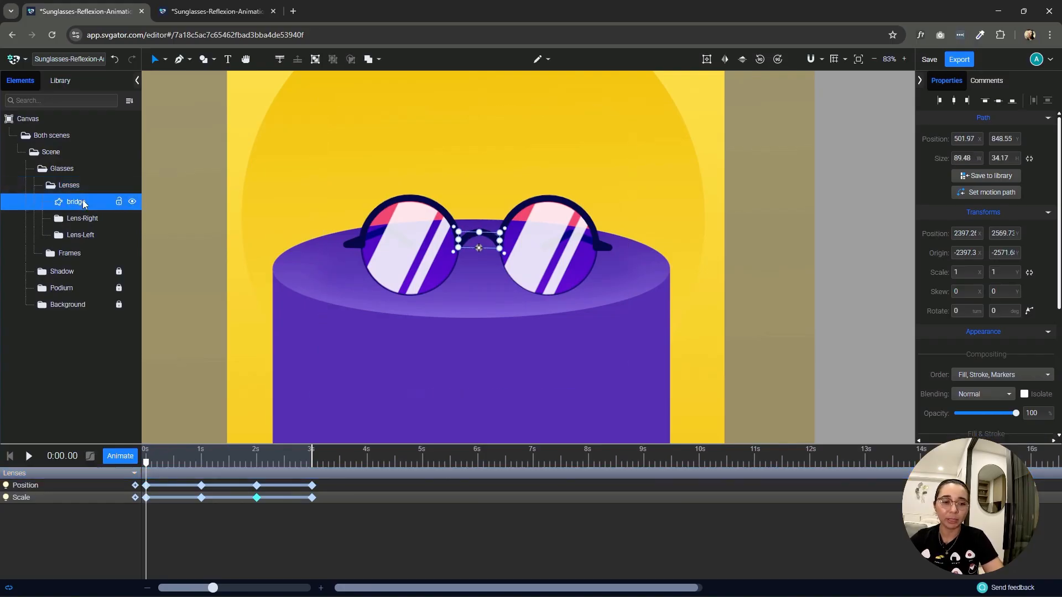
pyautogui.scroll(10, 494, 254)
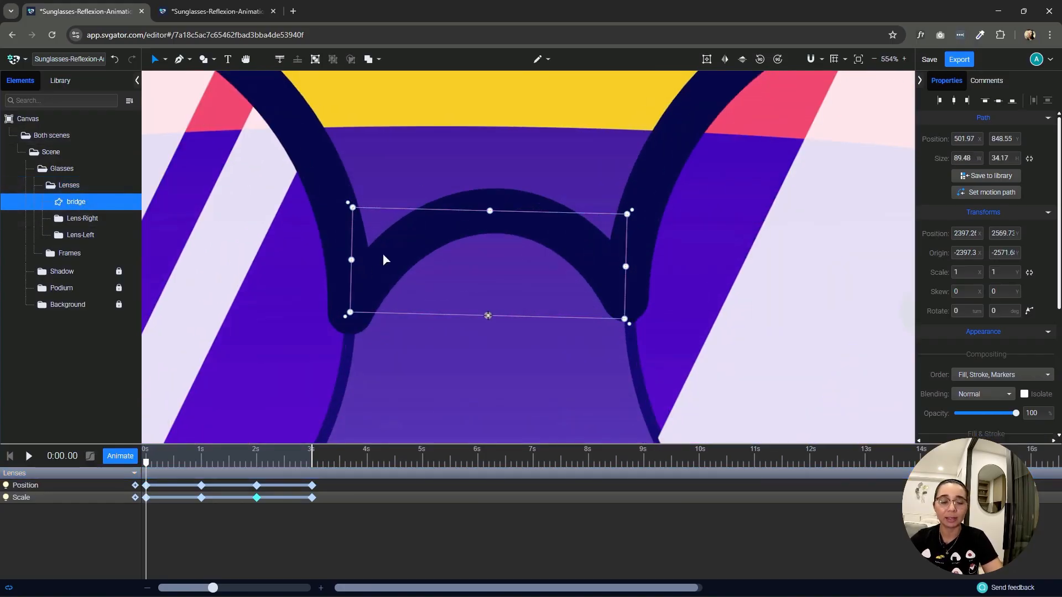
pyautogui.scroll(-6, 376, 244)
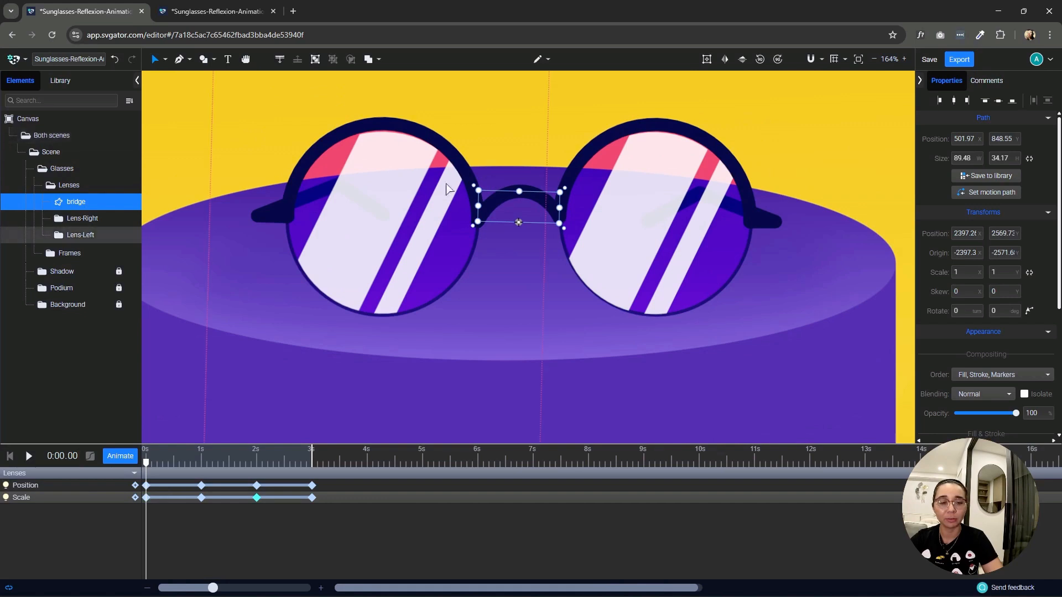
pyautogui.click(120, 223)
pyautogui.click(91, 236)
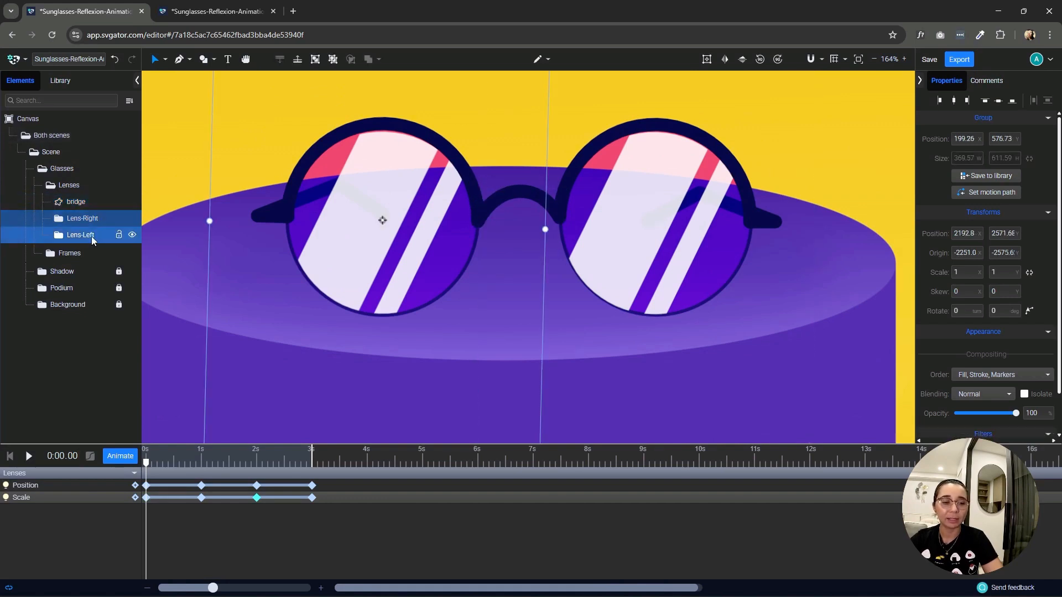
pyautogui.click(89, 220)
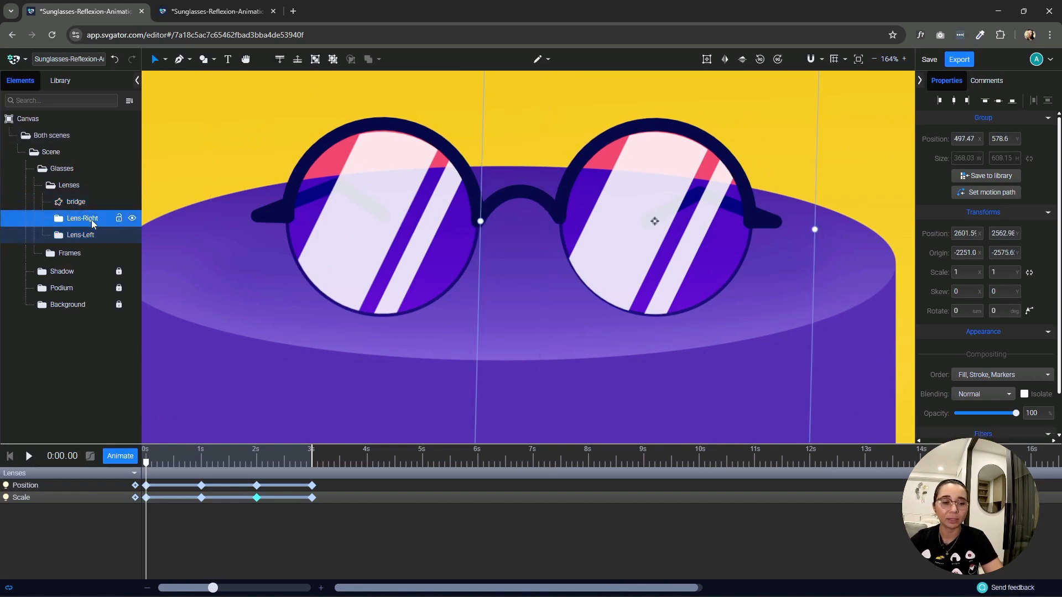
pyautogui.click(56, 220)
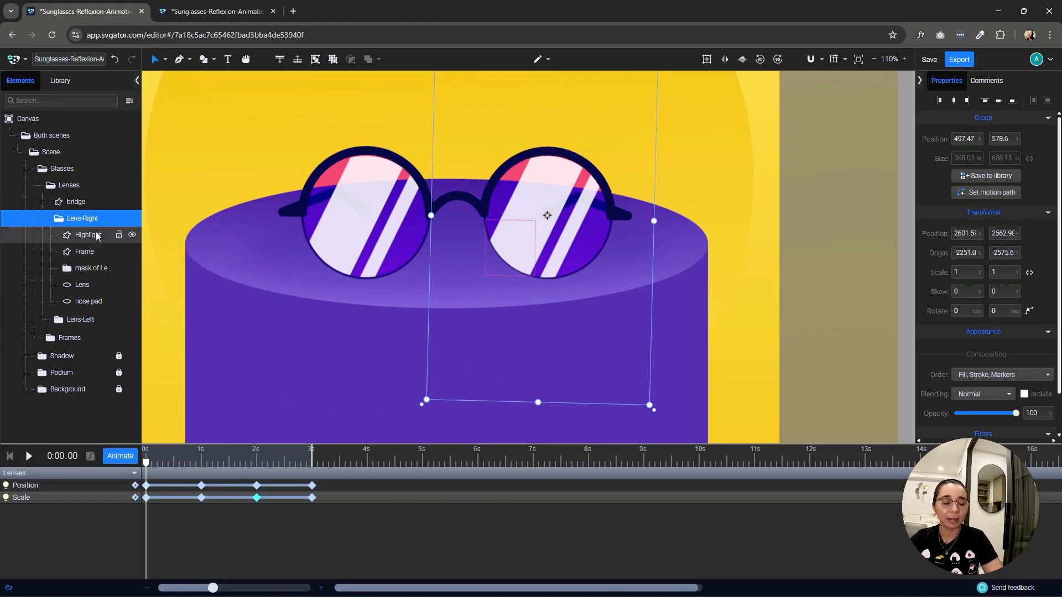
# Check the Highlight path and lock the Frame path inside the Lens-Right group.
pyautogui.click(96, 237)
pyautogui.click(78, 253)
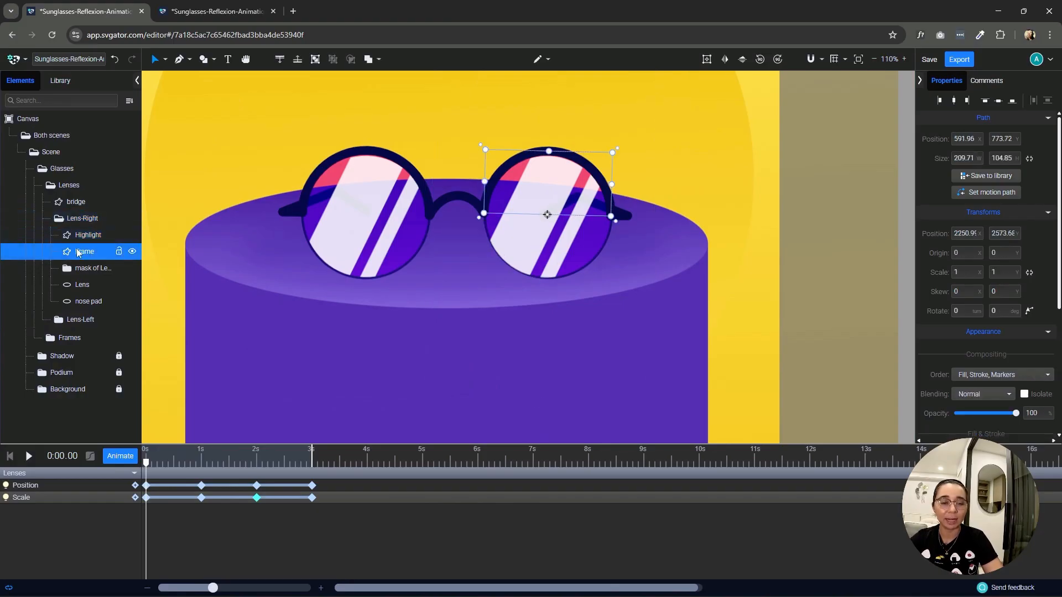
pyautogui.click(118, 252)
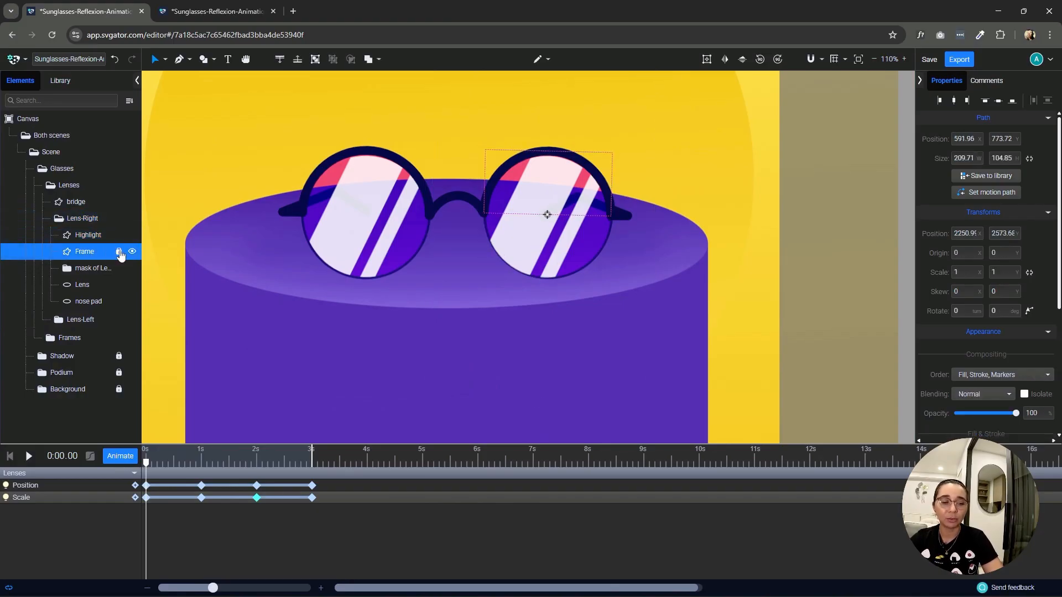
# Release the mask inside the mask-of-Lens group of Lens-Right.
pyautogui.click(91, 269)
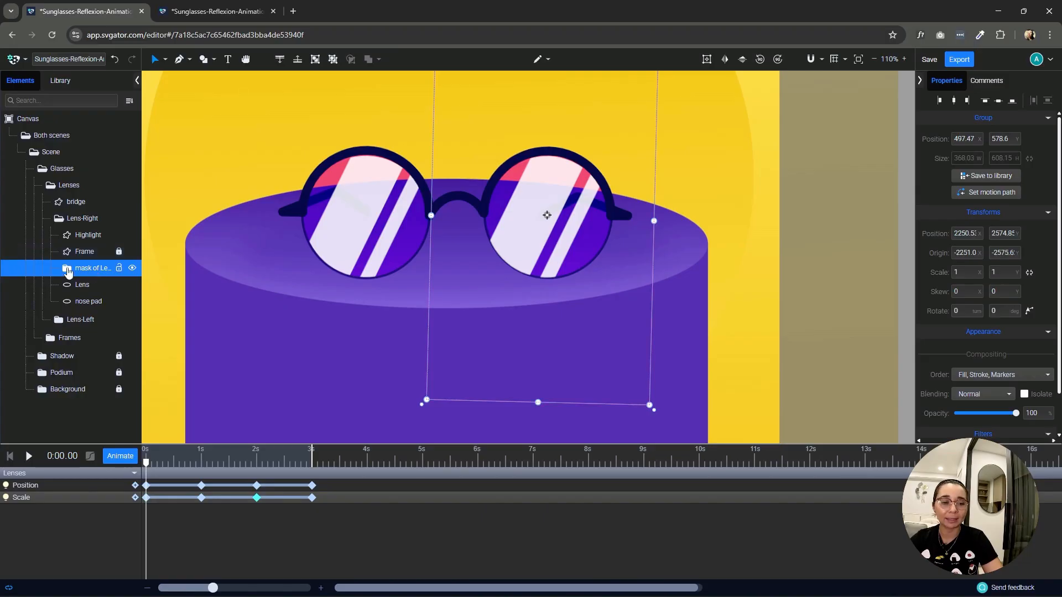
pyautogui.click(68, 271)
pyautogui.click(91, 285)
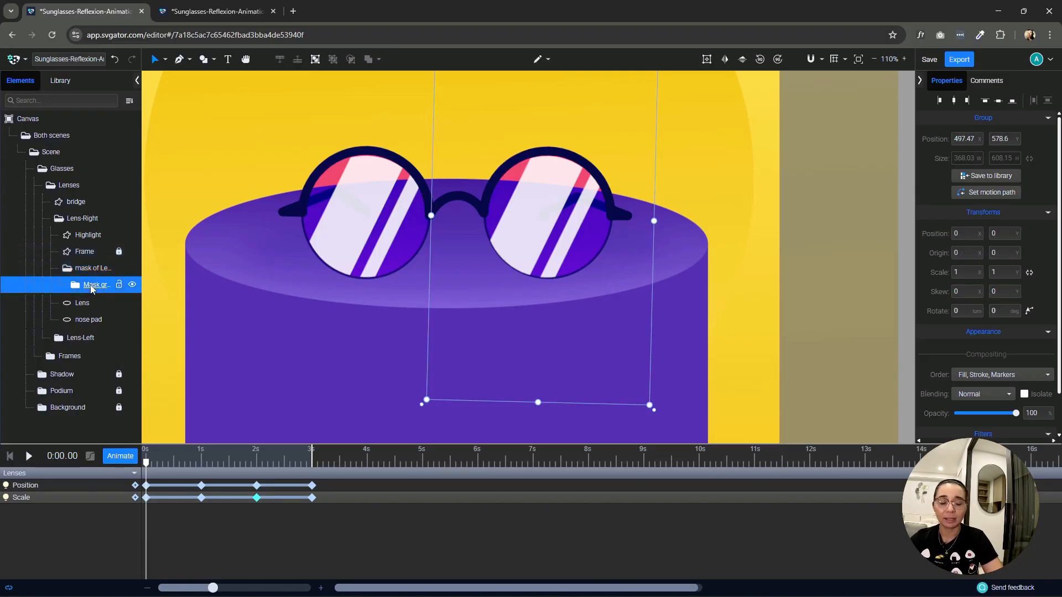
pyautogui.rightClick(93, 287)
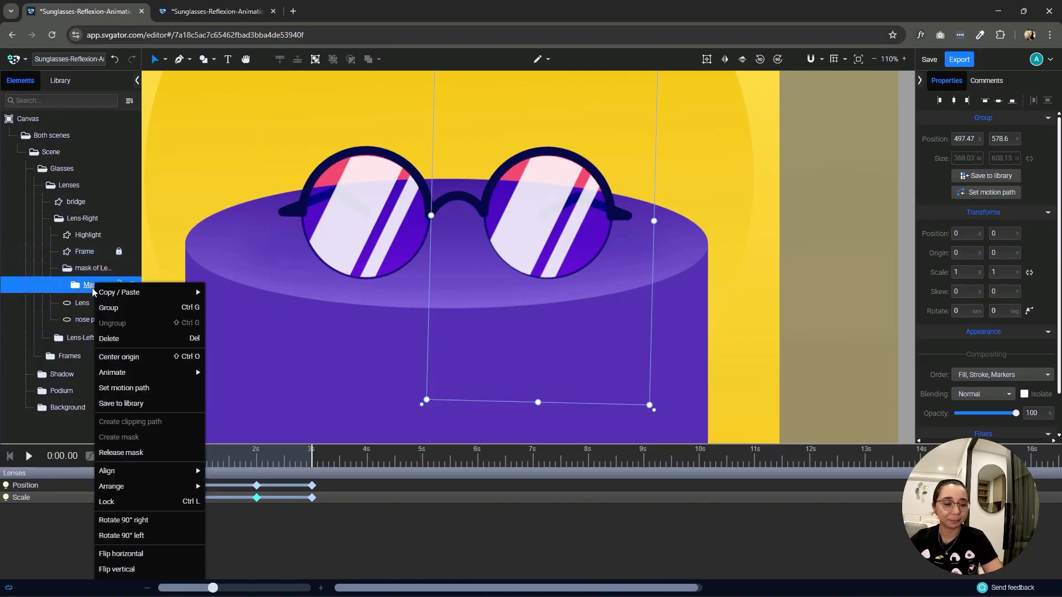
pyautogui.click(144, 453)
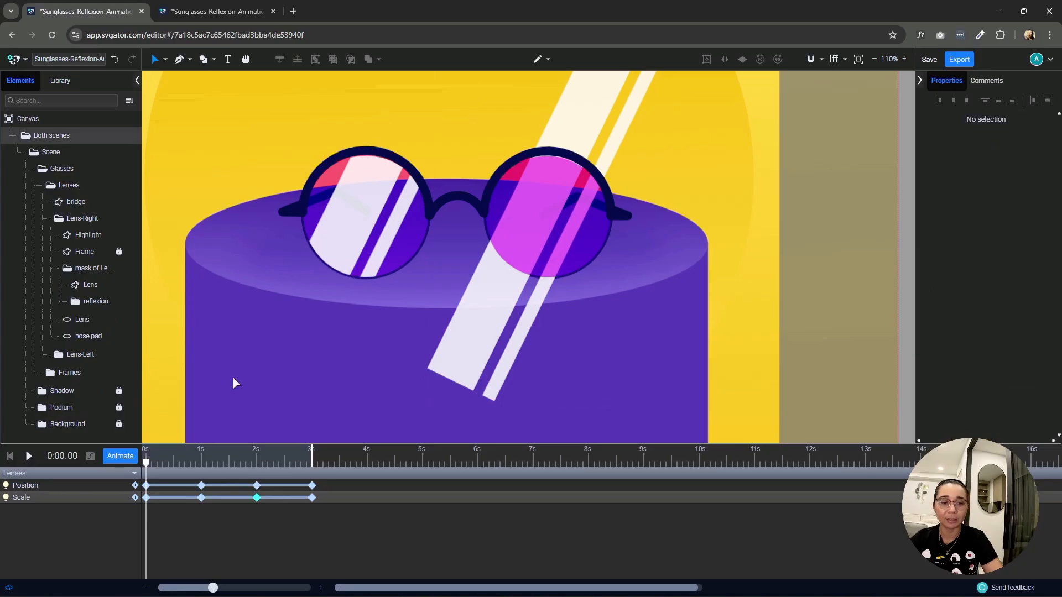
# Examine the released Lens path's appearance settings and the two rectangles inside the reflexion group.
pyautogui.click(94, 284)
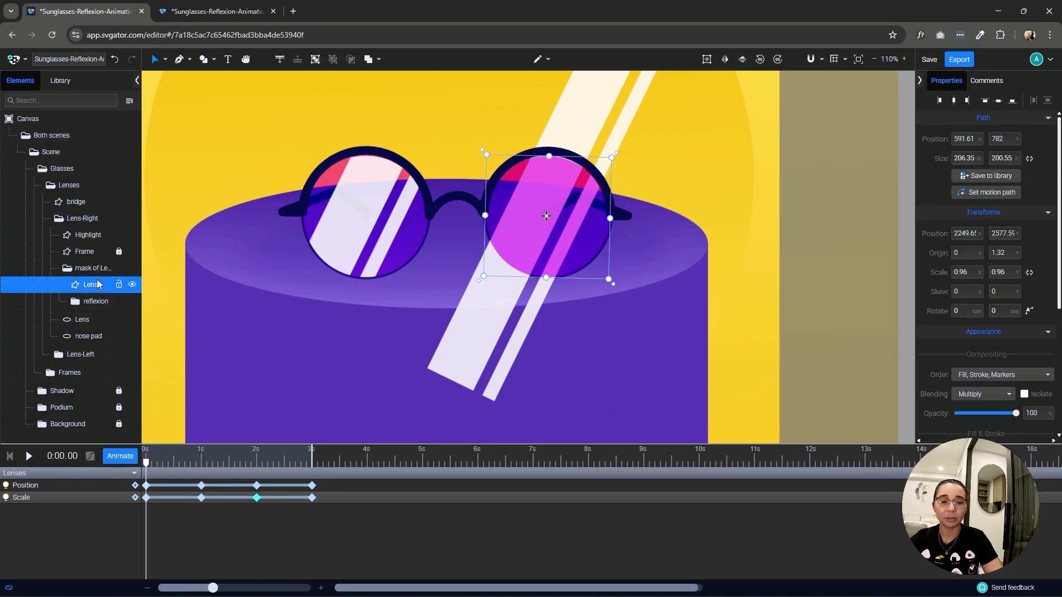
pyautogui.scroll(-4, 1030, 294)
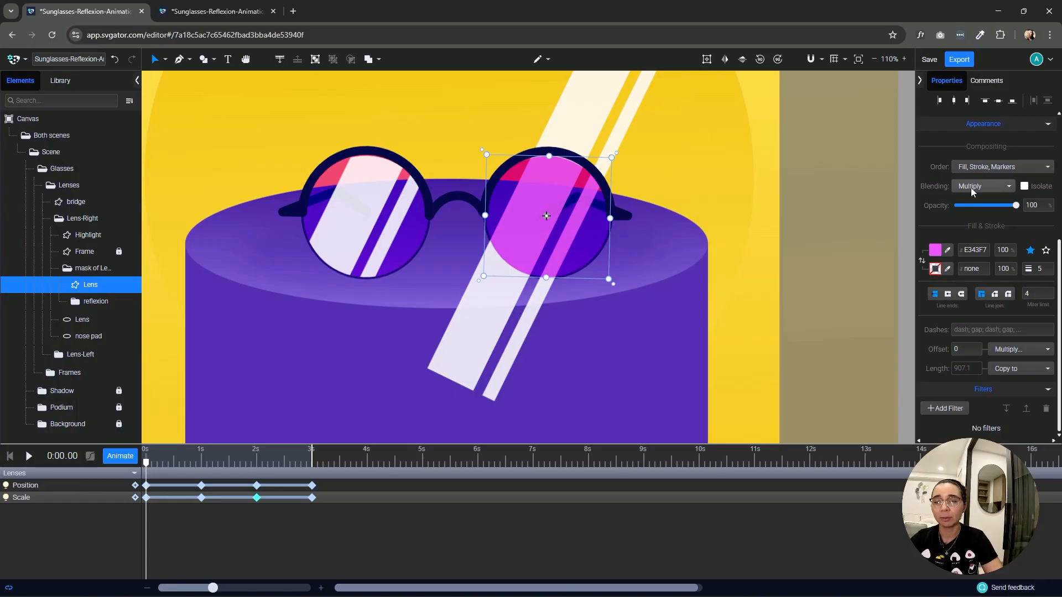
pyautogui.click(84, 302)
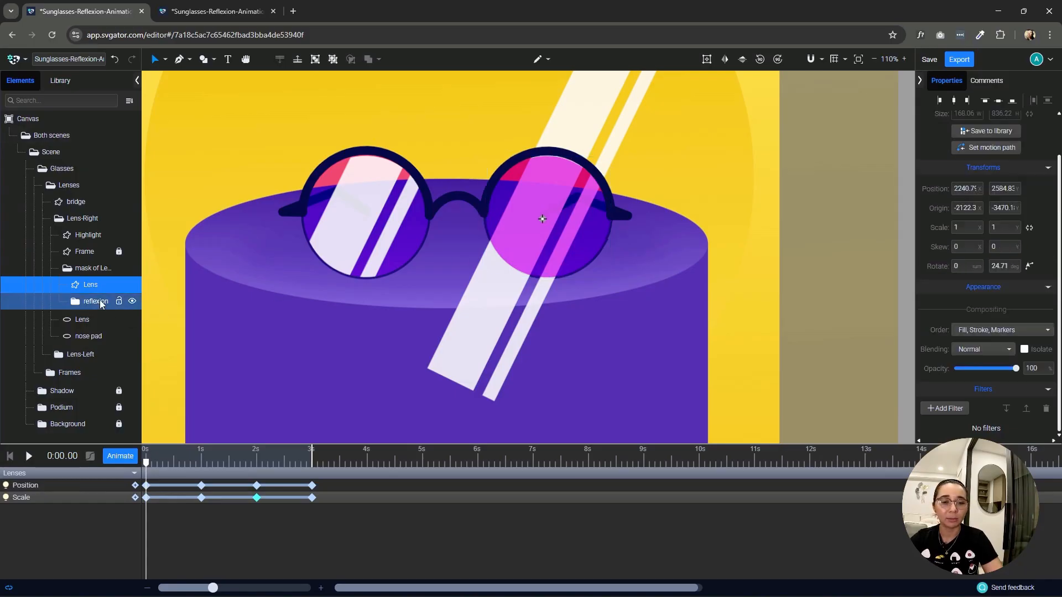
pyautogui.click(76, 303)
pyautogui.click(97, 318)
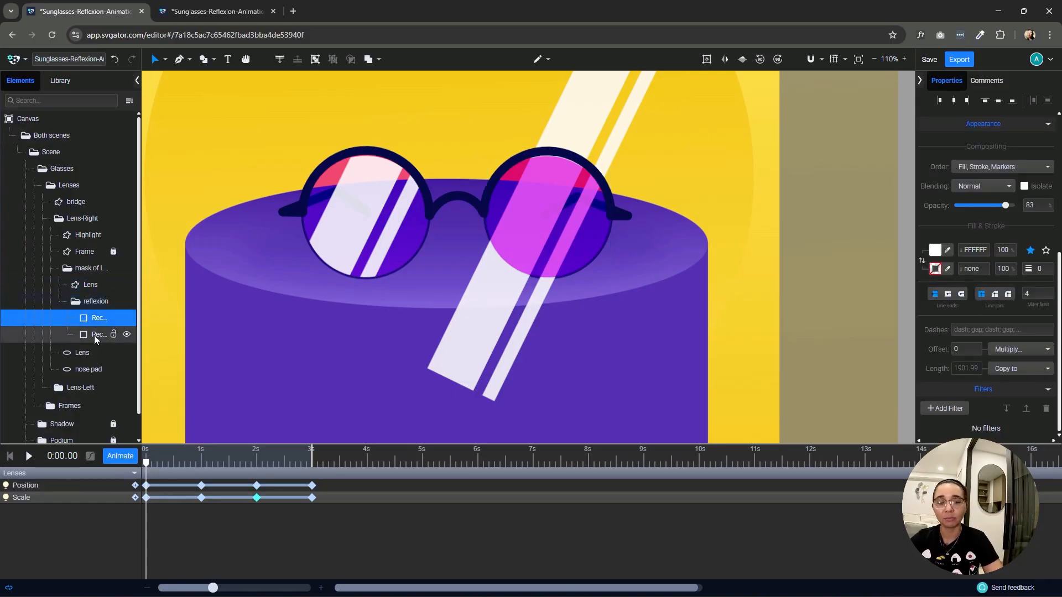
pyautogui.keyDown('shift'); pyautogui.click(95, 333); pyautogui.keyUp('shift')
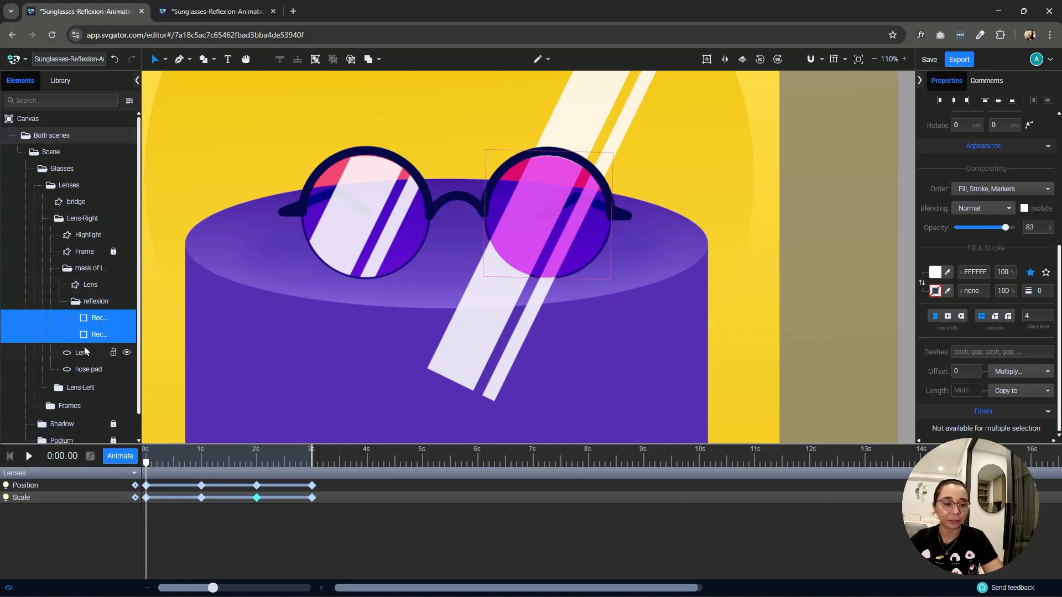
# Try to create a mask from the Lens path and the reflexion group.
pyautogui.click(93, 299)
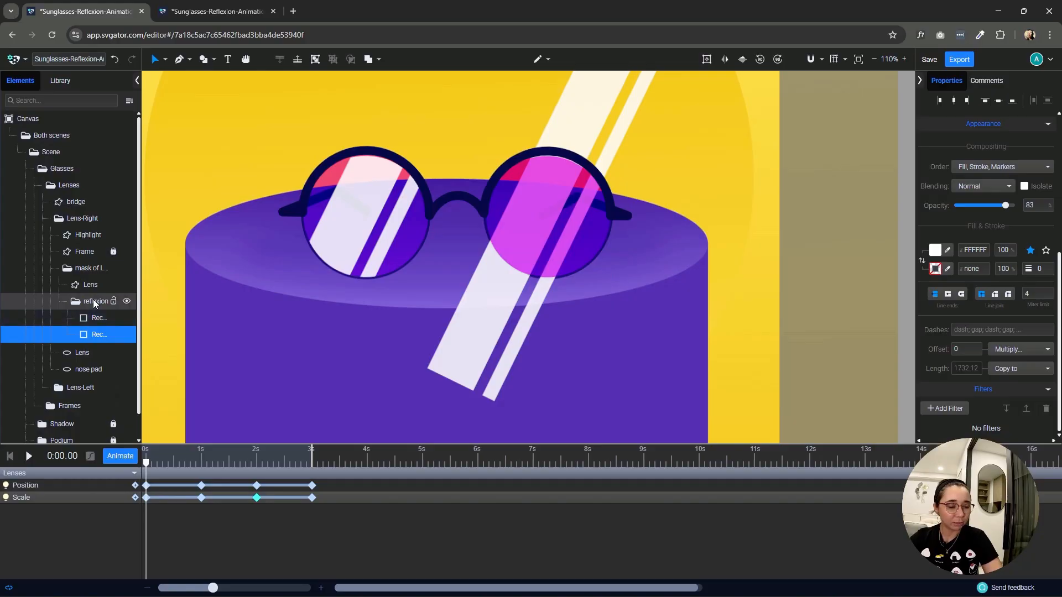
pyautogui.keyDown('shift'); pyautogui.click(90, 285); pyautogui.keyUp('shift')
pyautogui.rightClick(90, 284)
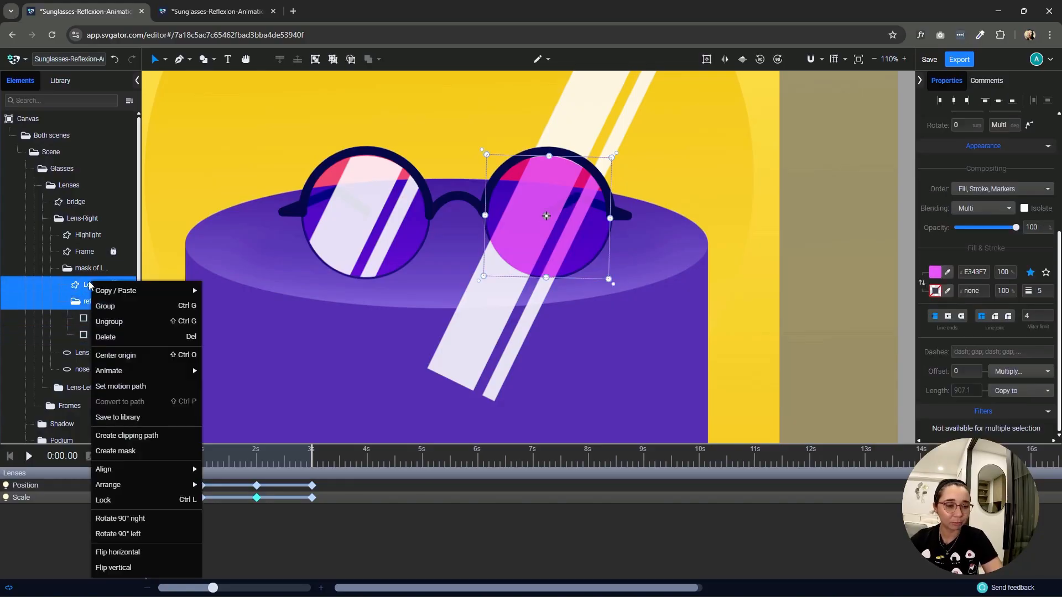
pyautogui.click(116, 451)
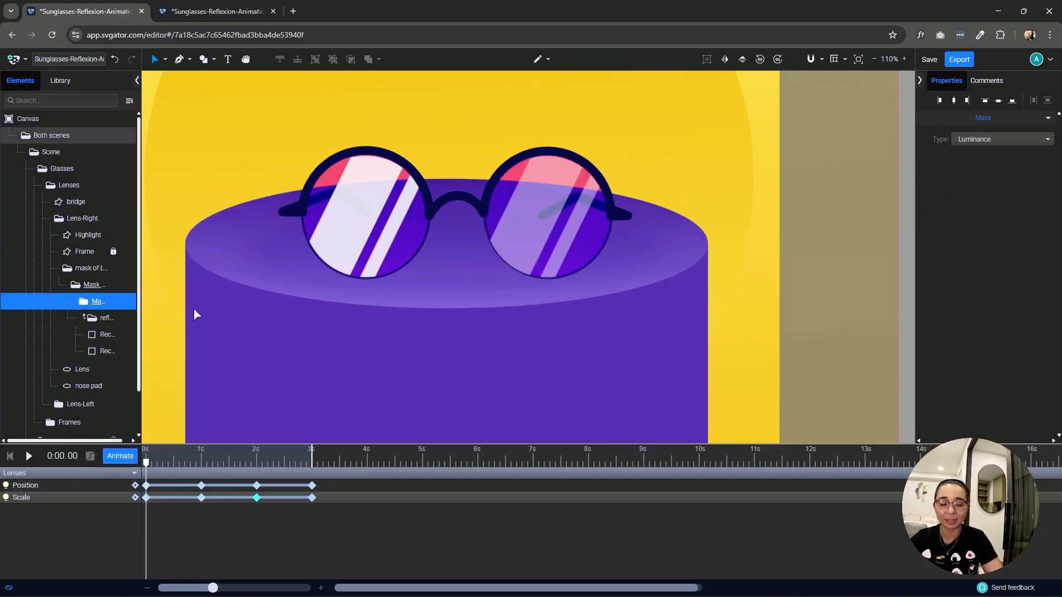
# Create a clipping path from the Lens path and the reflexion group, and collapse their parent group.
pyautogui.rightClick(99, 286)
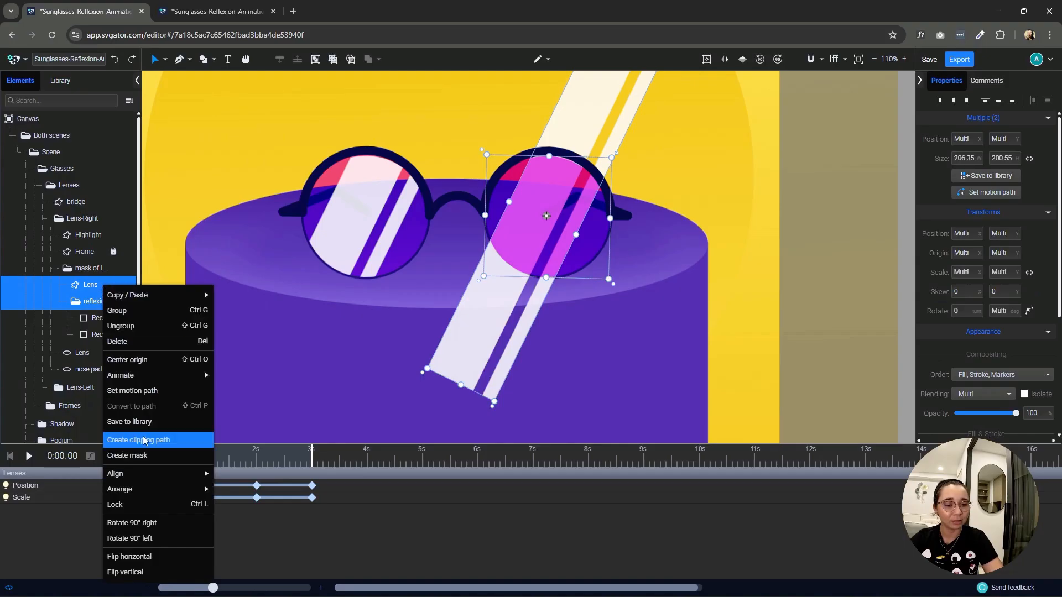
pyautogui.click(124, 440)
pyautogui.click(66, 268)
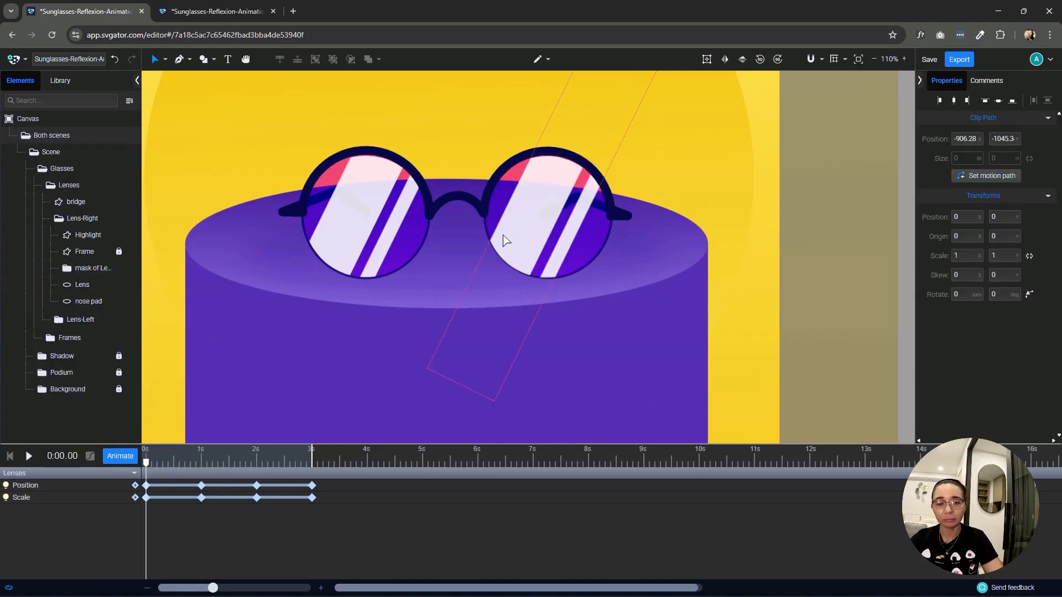
# Inspect the clipped reflection up close and toggle the visibility of Lens-Right's Lens ellipse off and on.
pyautogui.scroll(5, 558, 195)
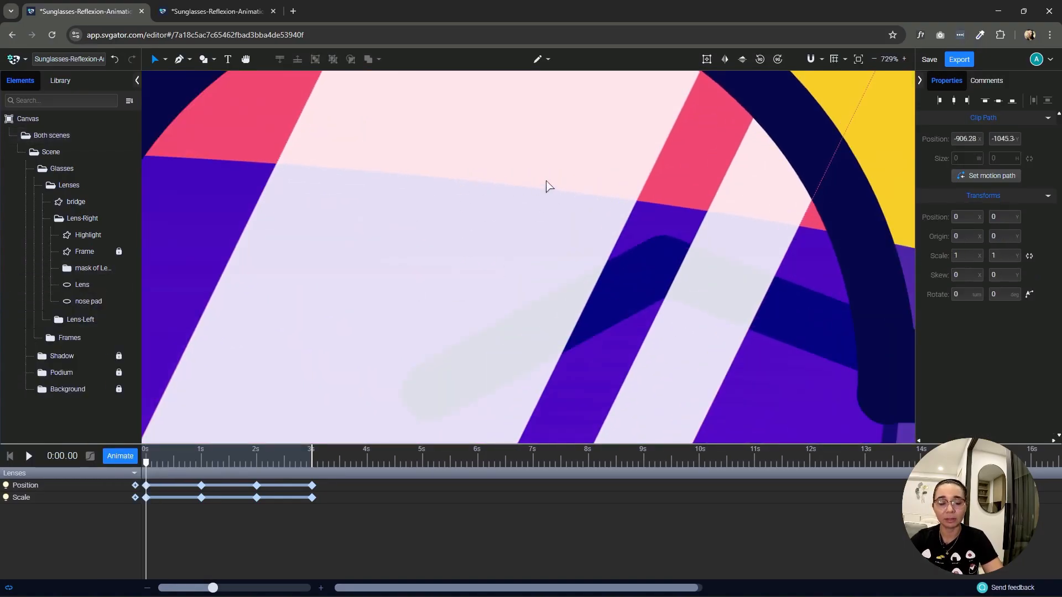
pyautogui.scroll(-4, 512, 213)
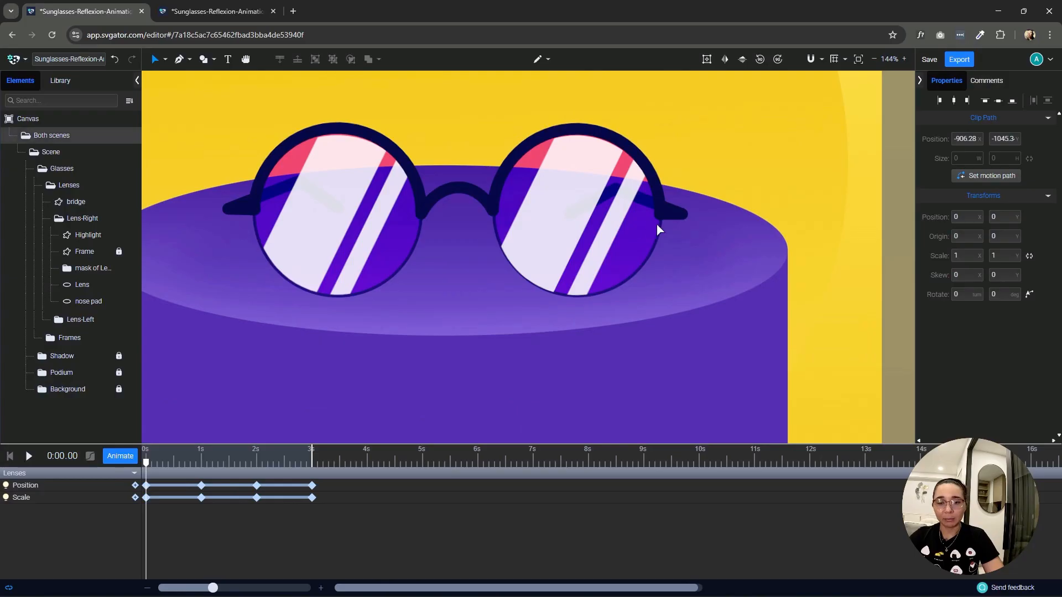
pyautogui.scroll(5, 659, 229)
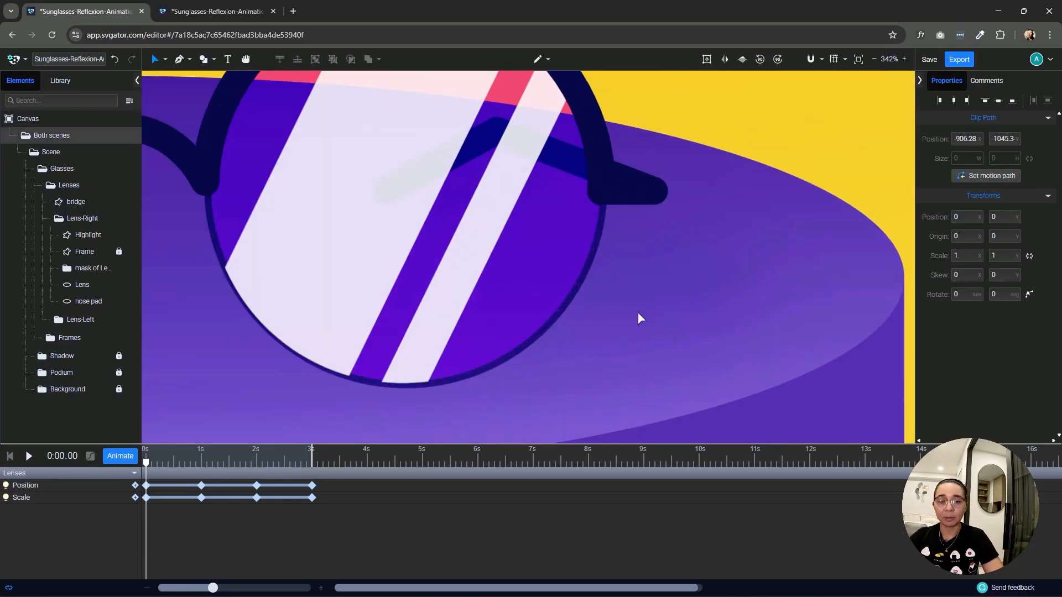
pyautogui.scroll(-5, 573, 245)
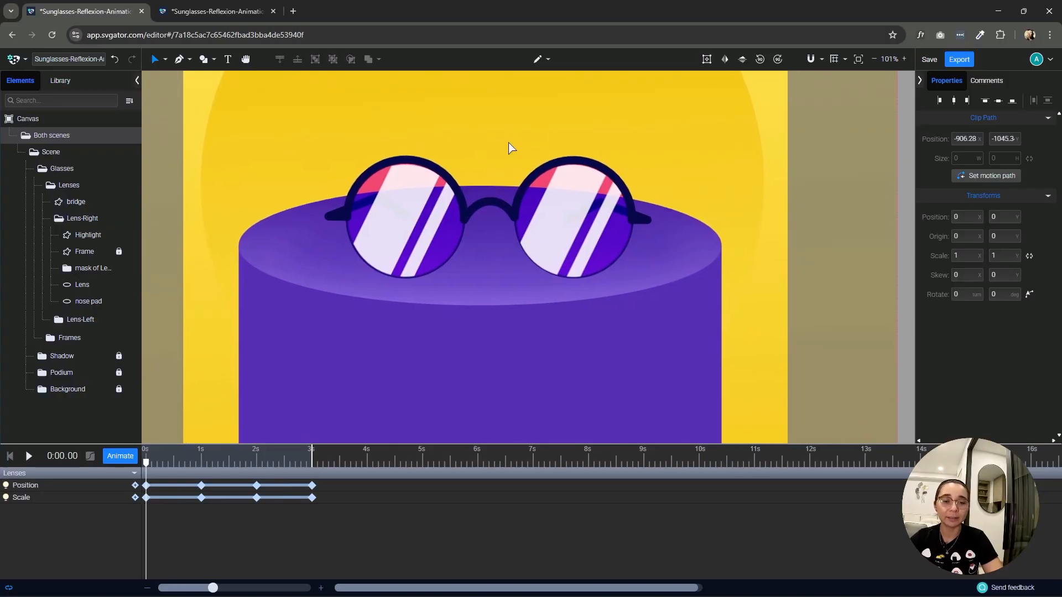
pyautogui.click(94, 286)
pyautogui.click(131, 285)
pyautogui.click(131, 286)
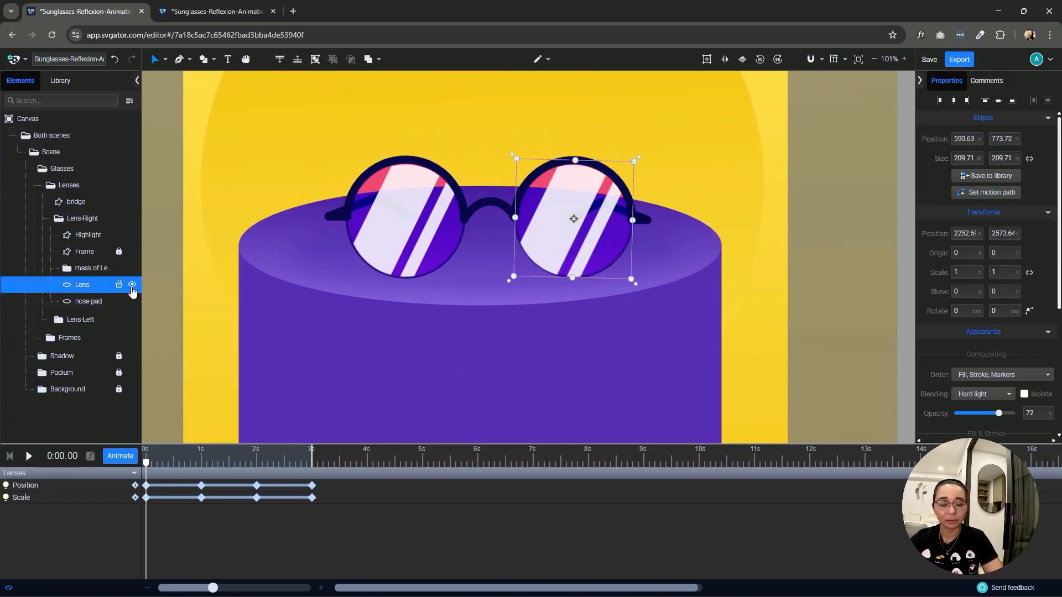
# Move Lens-Right's nose pad out from behind the frame to reveal its shape, and undo the move.
pyautogui.click(133, 302)
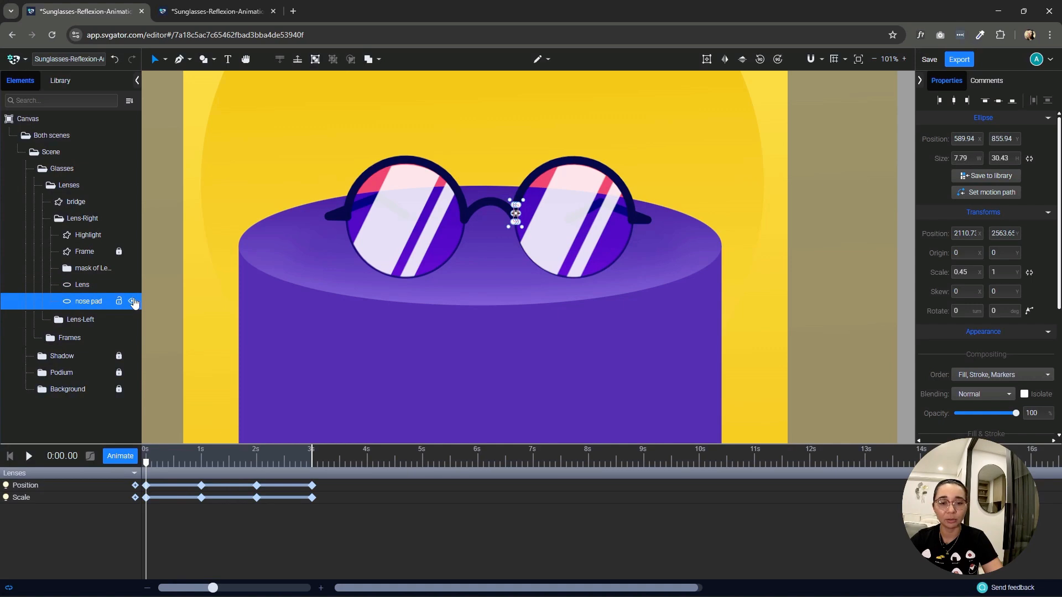
pyautogui.scroll(10, 517, 219)
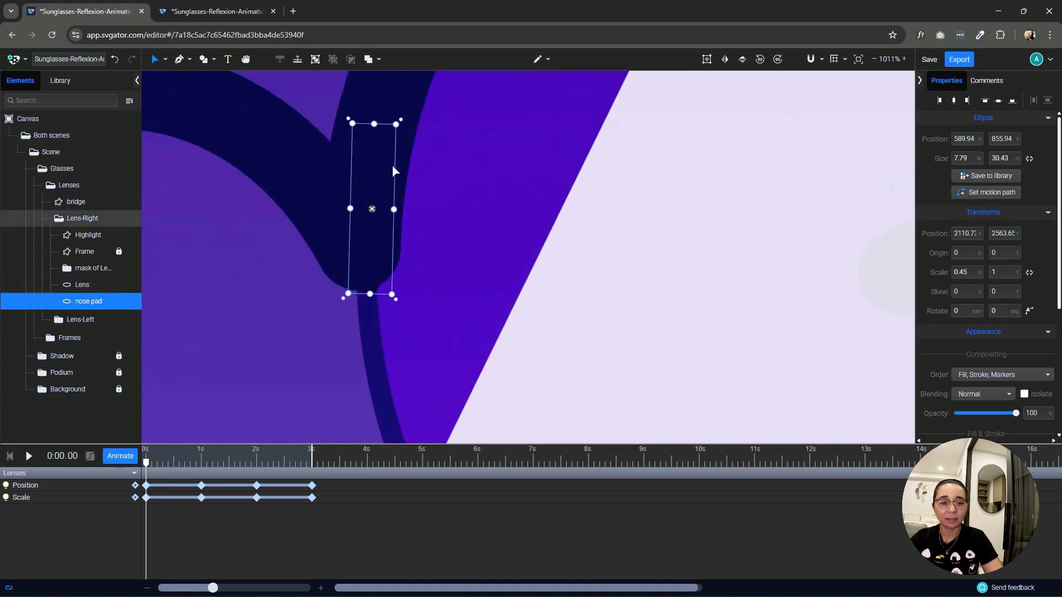
pyautogui.moveTo(396, 167); pyautogui.dragTo(468, 164)
pyautogui.hotkey('ctrl', 'z')
pyautogui.click(132, 301)
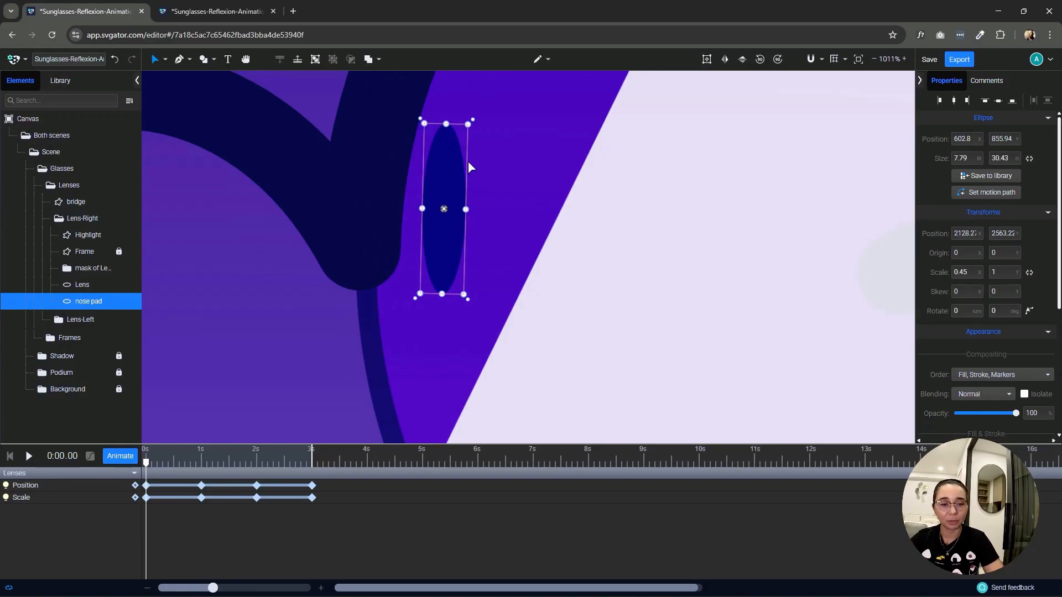
pyautogui.hotkey('ctrl', 'z')
pyautogui.scroll(-9, 474, 177)
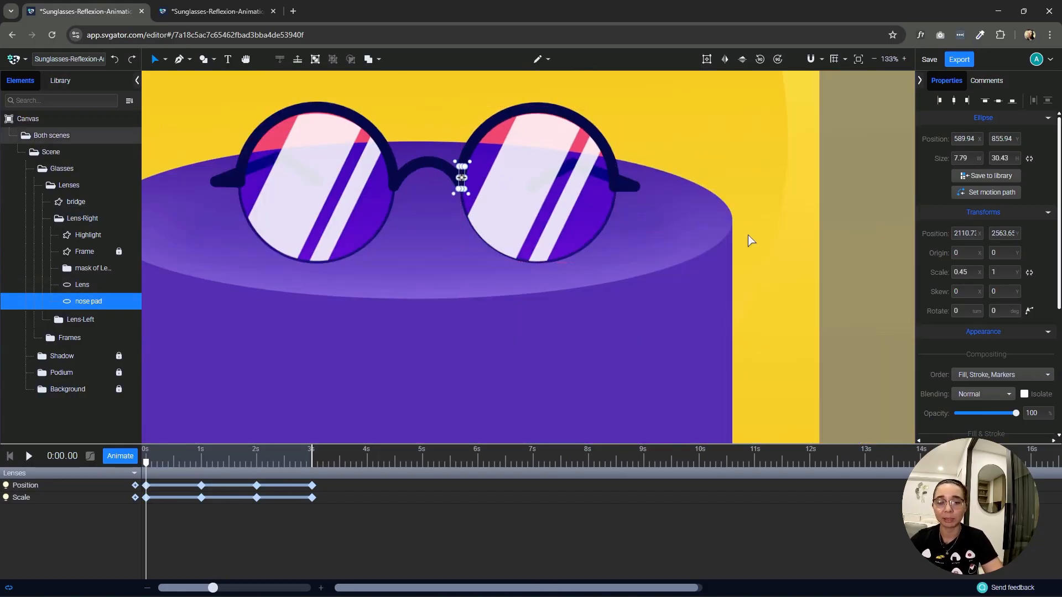
# Expand the mask-of-Lens group in Lens-Right and select both rectangles in its reflexion group.
pyautogui.click(751, 241)
pyautogui.moveTo(425, 242); pyautogui.dragTo(506, 300)
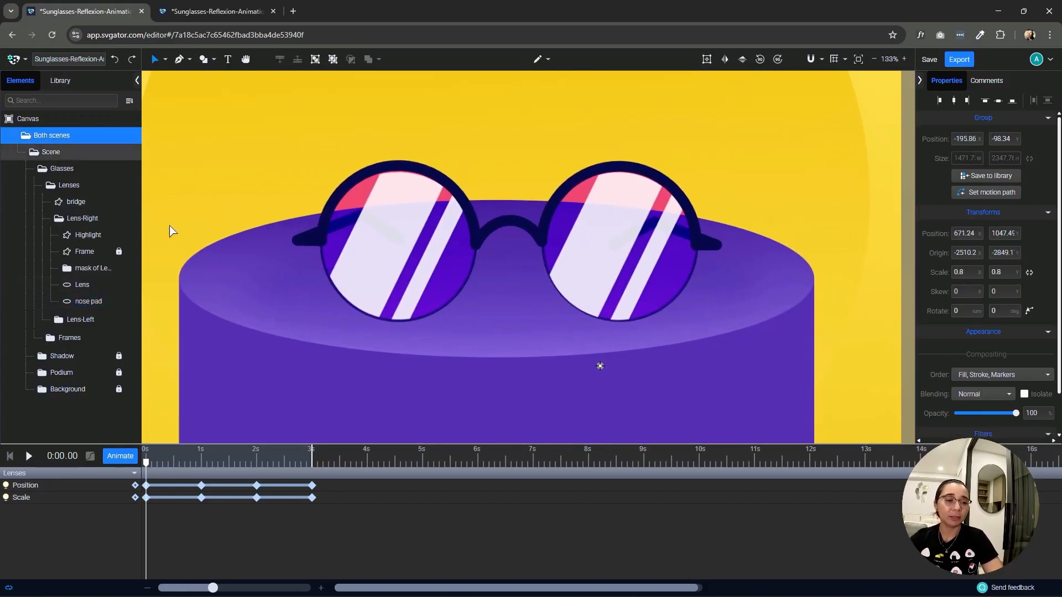
pyautogui.click(94, 268)
pyautogui.click(67, 269)
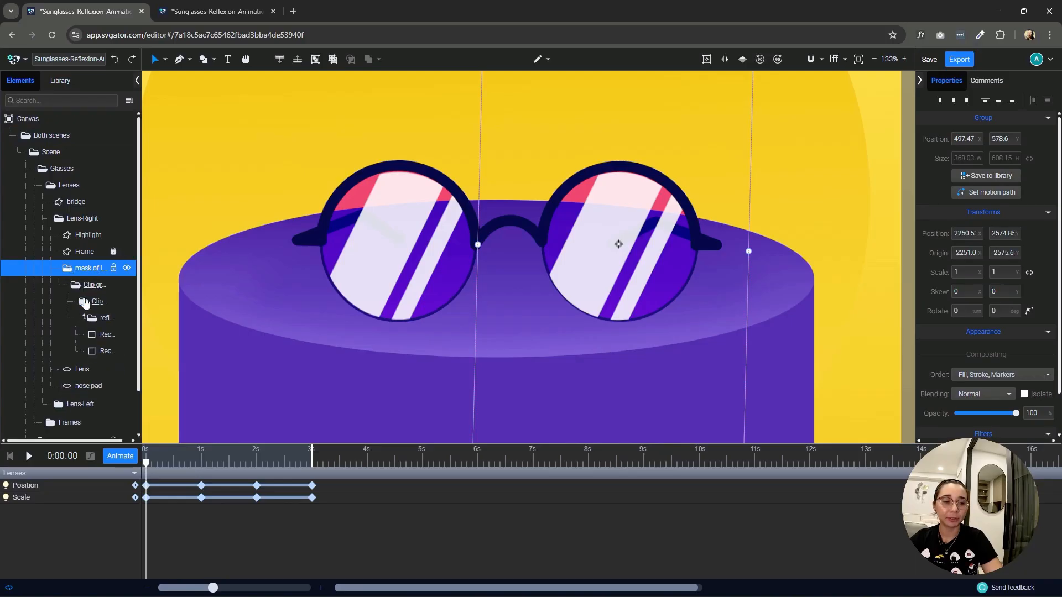
pyautogui.click(105, 335)
pyautogui.keyDown('shift'); pyautogui.click(107, 354); pyautogui.keyUp('shift')
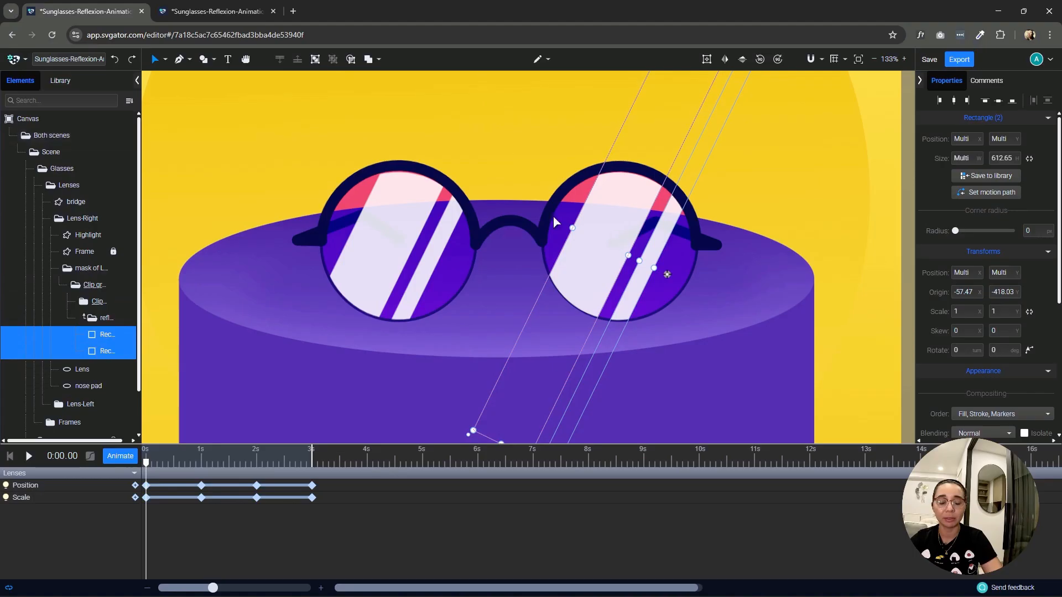
# Scrub the timeline to 1 second, 3 seconds and back to 0 to review how the lens reflections behave.
pyautogui.scroll(-3, 530, 200)
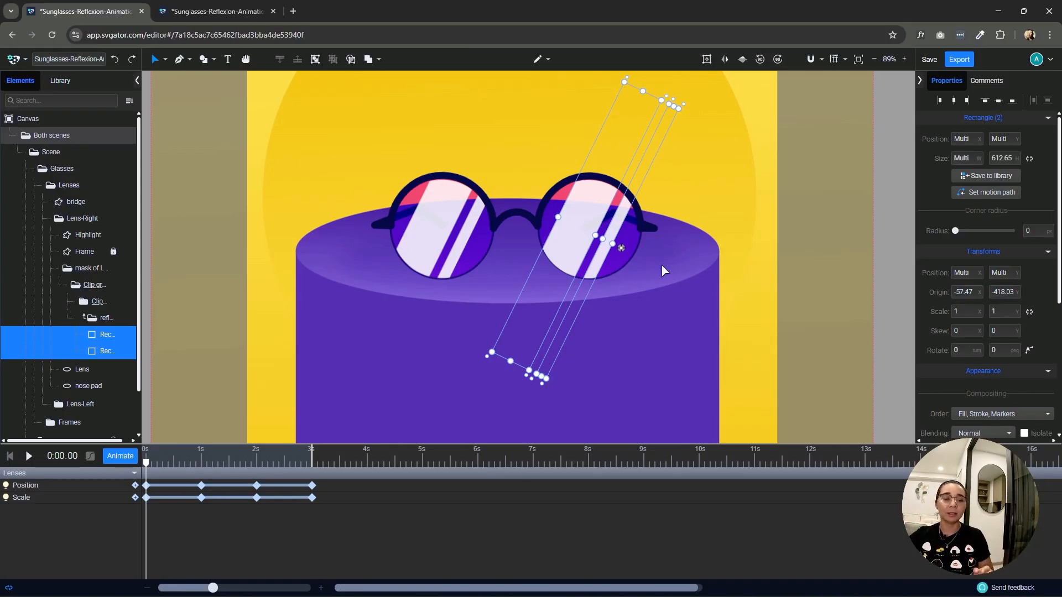
pyautogui.moveTo(147, 464); pyautogui.dragTo(203, 470)
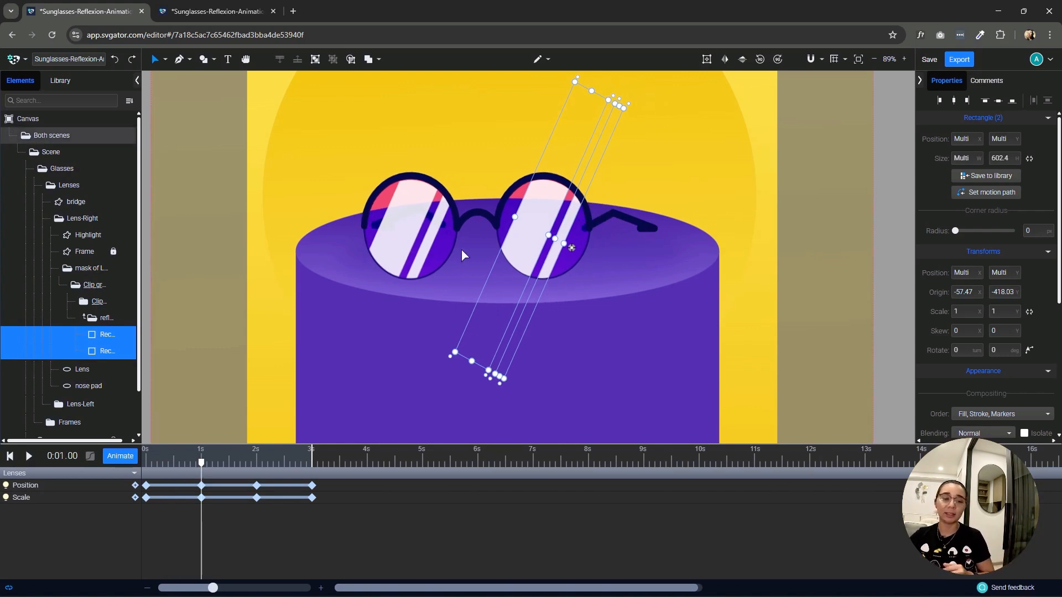
pyautogui.moveTo(202, 464); pyautogui.dragTo(316, 479)
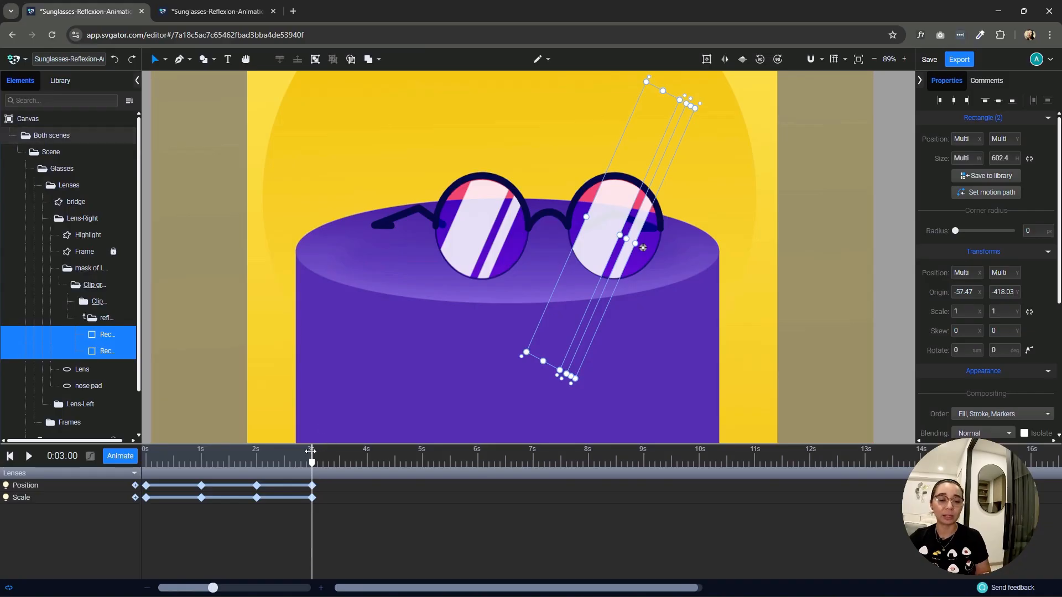
pyautogui.moveTo(310, 451); pyautogui.dragTo(146, 459)
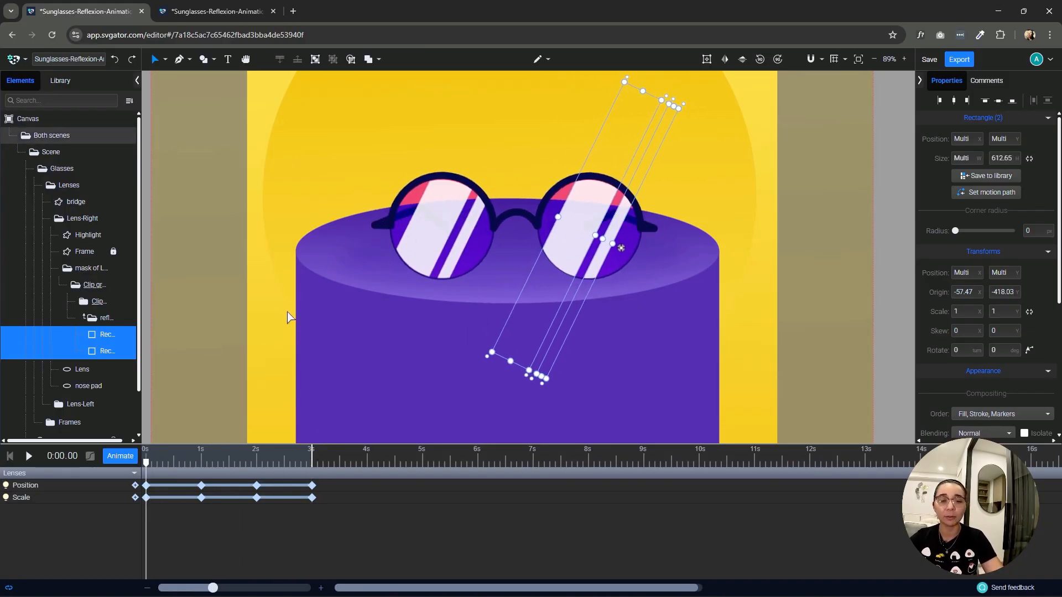
# At 1 second, shift both reflexion rectangles diagonally down toward the outer edge of the right lens.
pyautogui.scroll(5, 702, 203)
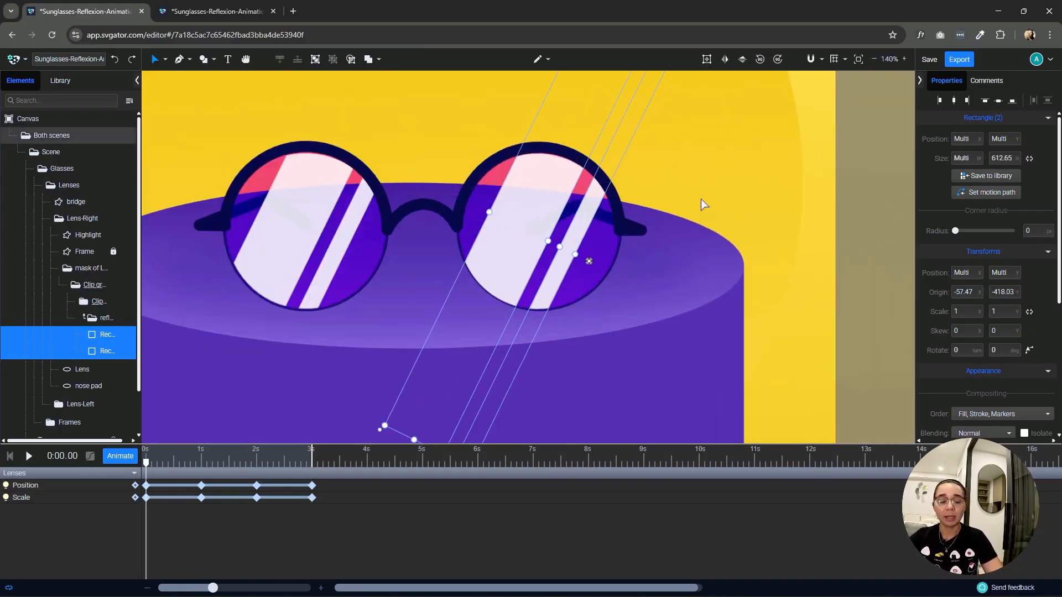
pyautogui.moveTo(191, 464); pyautogui.dragTo(201, 474)
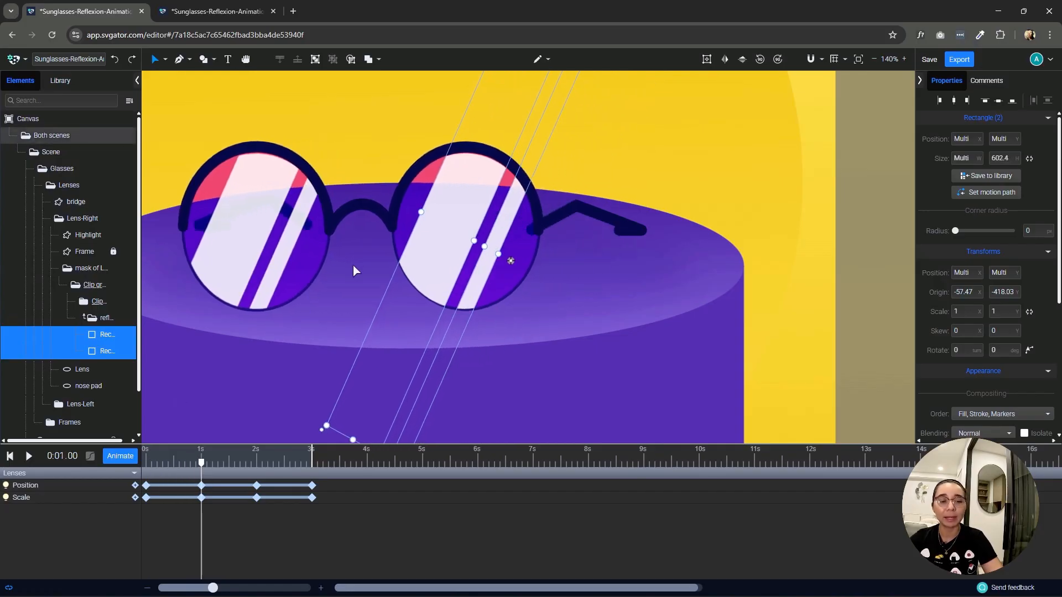
pyautogui.moveTo(456, 245); pyautogui.dragTo(490, 269)
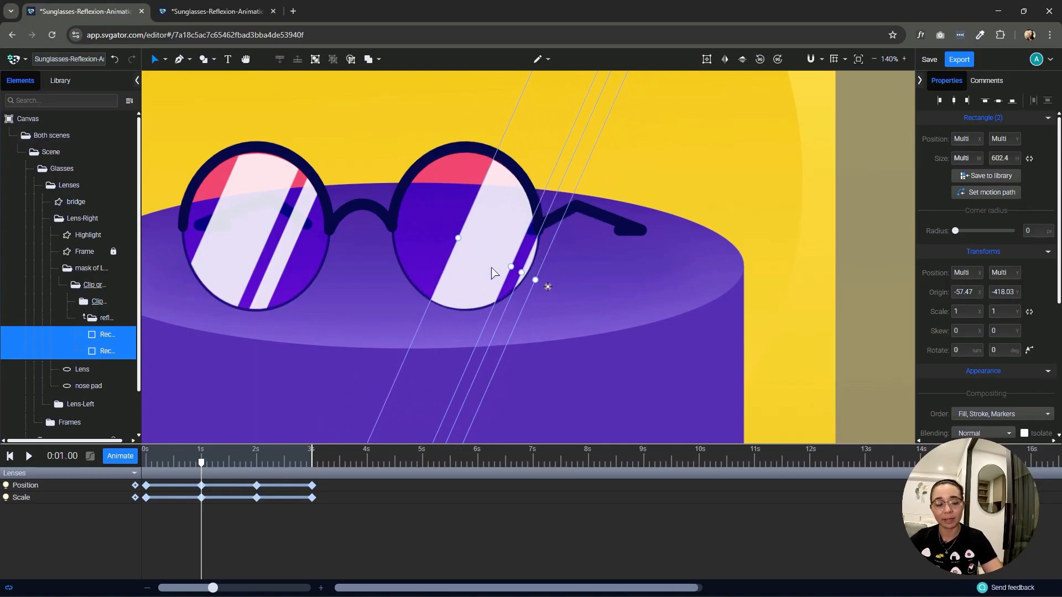
# Undo the last shift of both reflexion rectangles and add a Position animator to them at 0 seconds.
pyautogui.hotkey('ctrl', 'z')
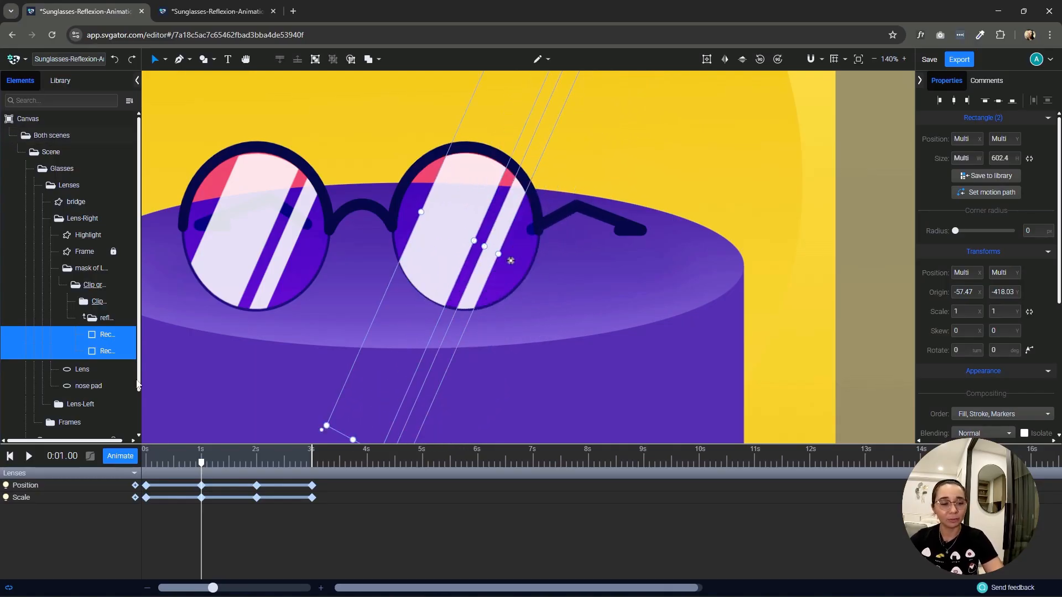
pyautogui.click(134, 473)
pyautogui.click(134, 473)
pyautogui.press('Home')
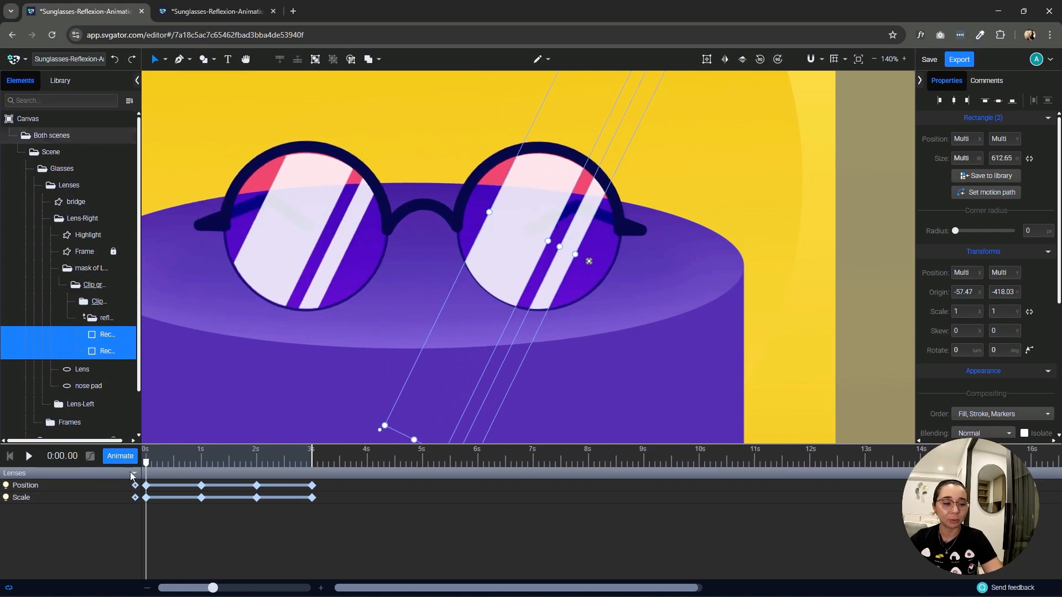
pyautogui.click(134, 473)
pyautogui.click(134, 473)
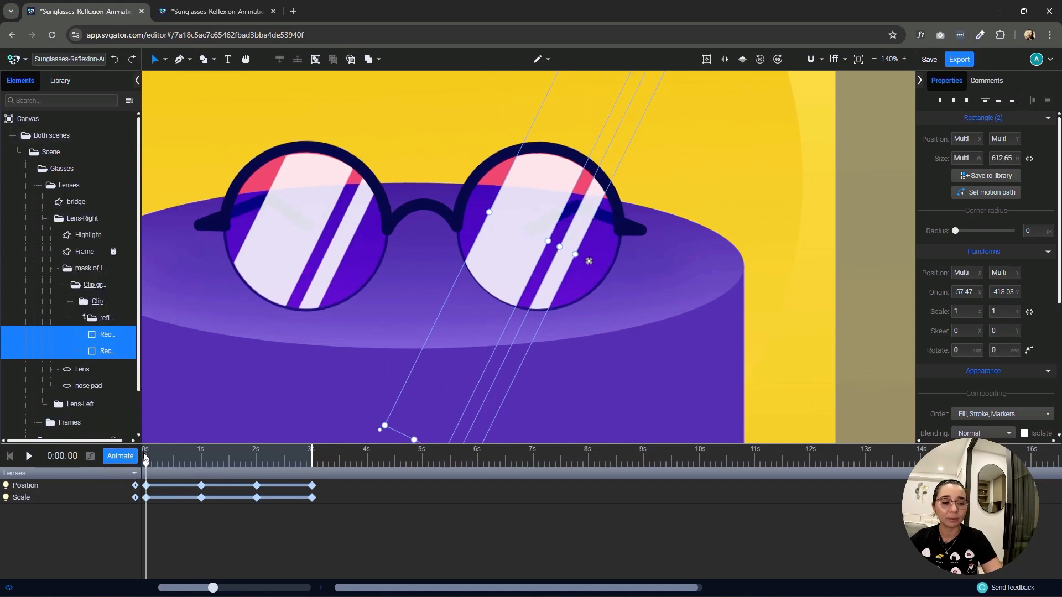
pyautogui.click(120, 456)
pyautogui.click(105, 227)
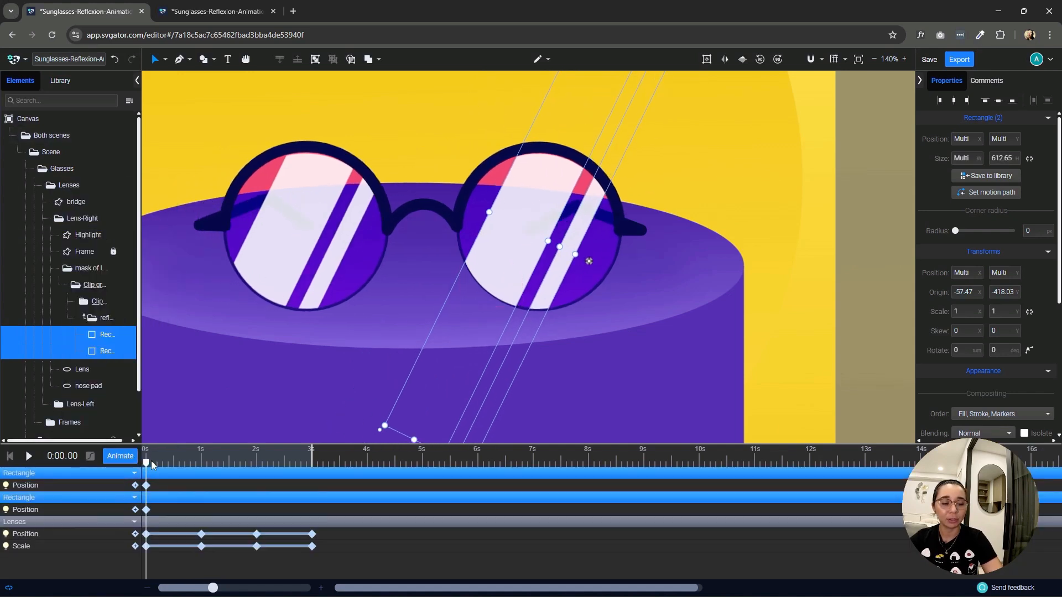
# Copy the 0-second Position keyframes of both reflexion rectangles to 2 seconds.
pyautogui.moveTo(151, 460); pyautogui.dragTo(258, 474)
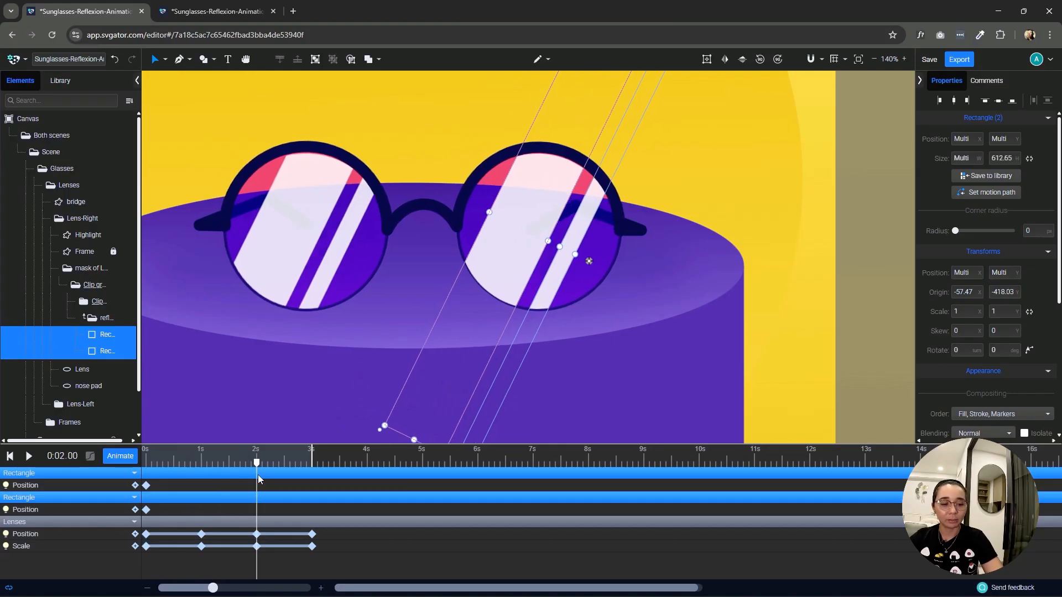
pyautogui.click(146, 487)
pyautogui.hotkey('ctrl', 'c')
pyautogui.hotkey('ctrl', 'v')
pyautogui.click(146, 510)
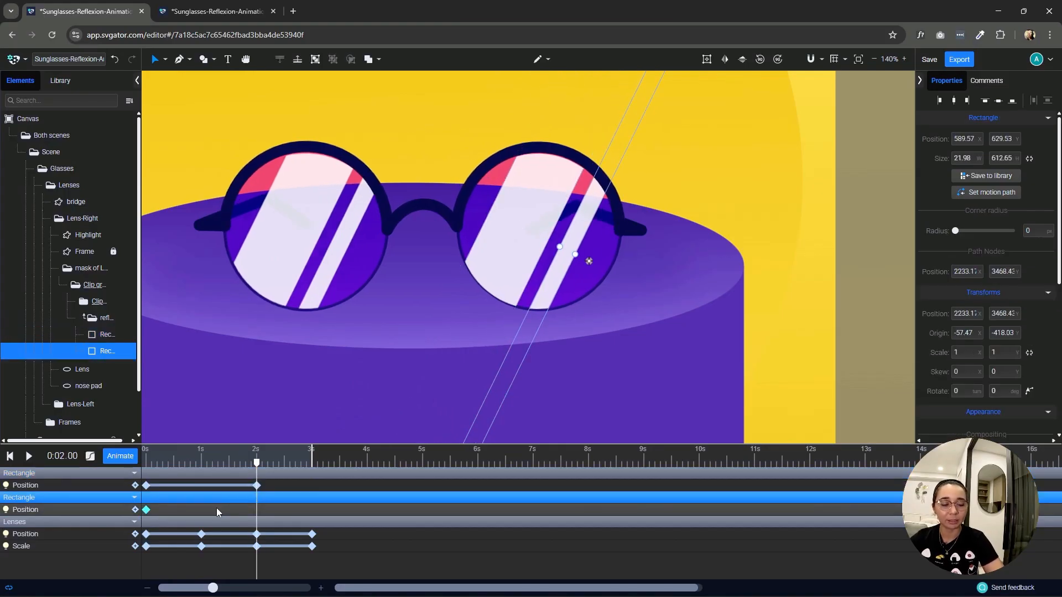
pyautogui.hotkey('ctrl', 'c')
pyautogui.hotkey('ctrl', 'v')
# At 1 second, keyframe both reflexion rectangles shifted diagonally down, with the thin one beyond the right lens's outer edge.
pyautogui.click(201, 464)
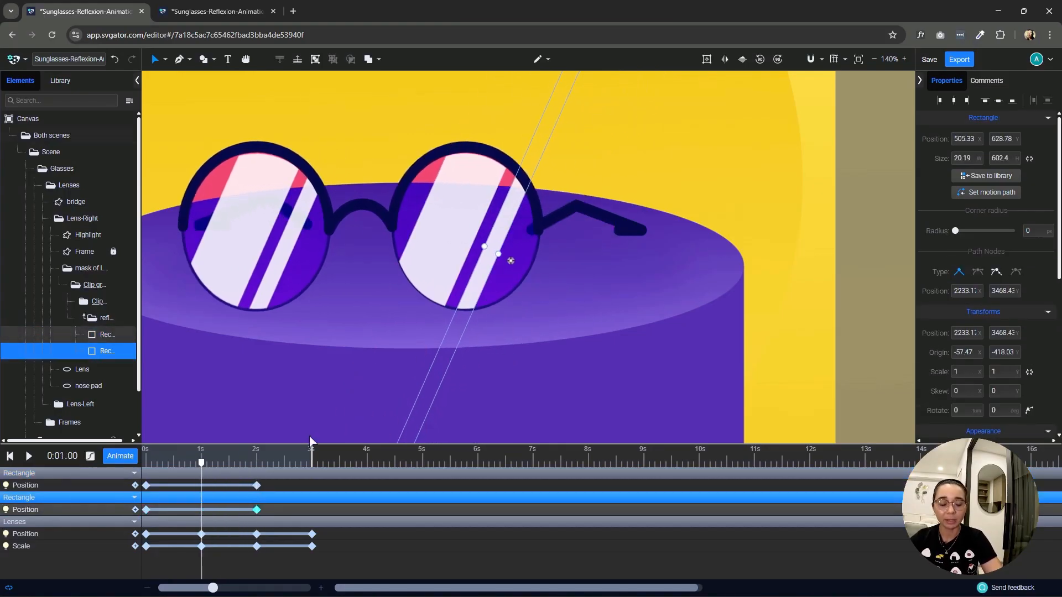
pyautogui.click(451, 262)
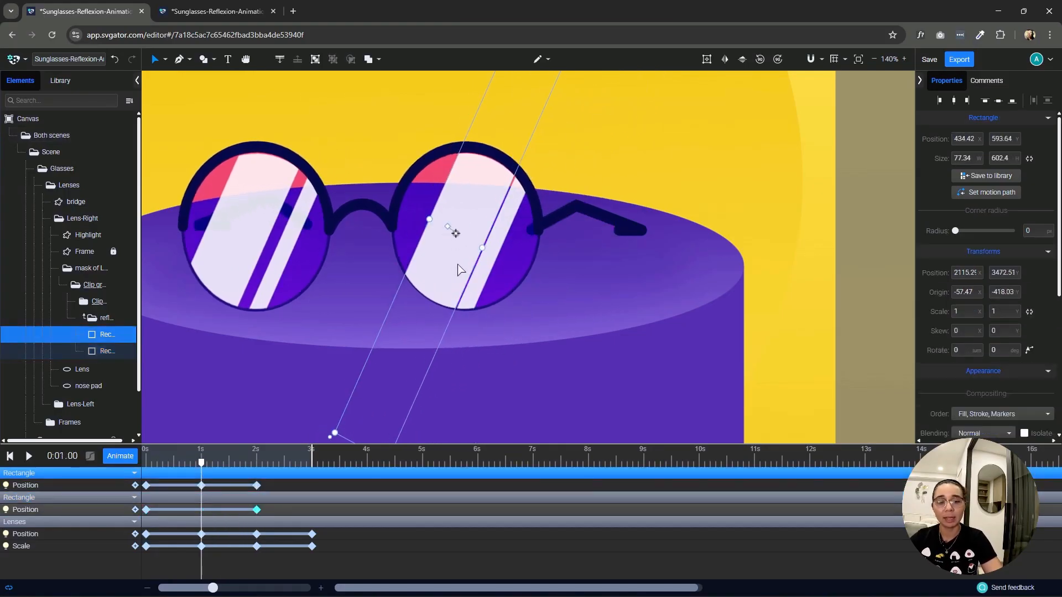
pyautogui.keyDown('shift'); pyautogui.click(103, 352); pyautogui.keyUp('shift')
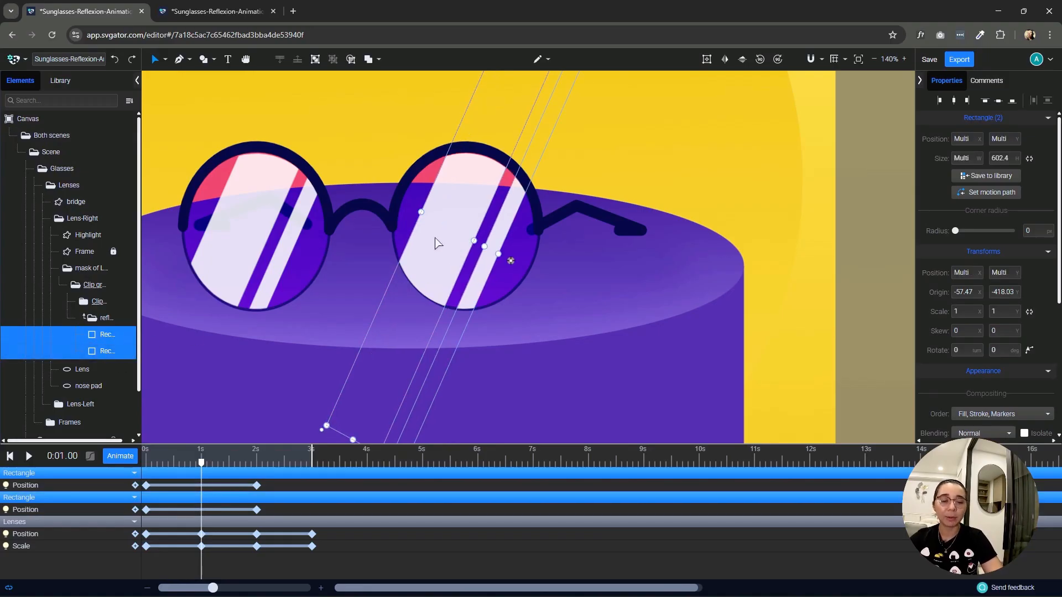
pyautogui.moveTo(437, 243); pyautogui.dragTo(494, 272)
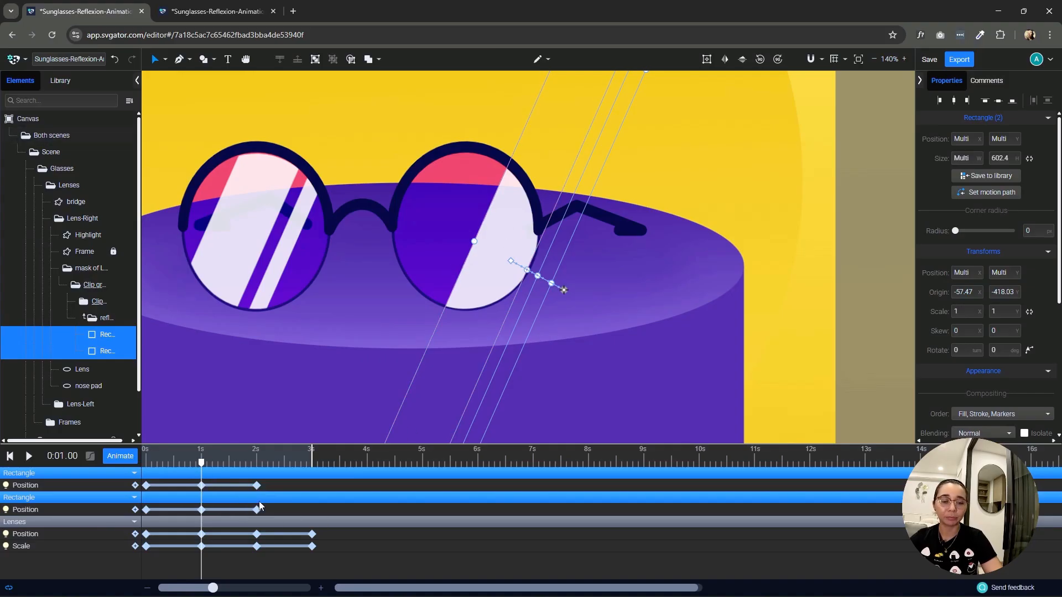
# Add a Size animator to both reflexion rectangles at 0 seconds.
pyautogui.moveTo(201, 468); pyautogui.dragTo(145, 466)
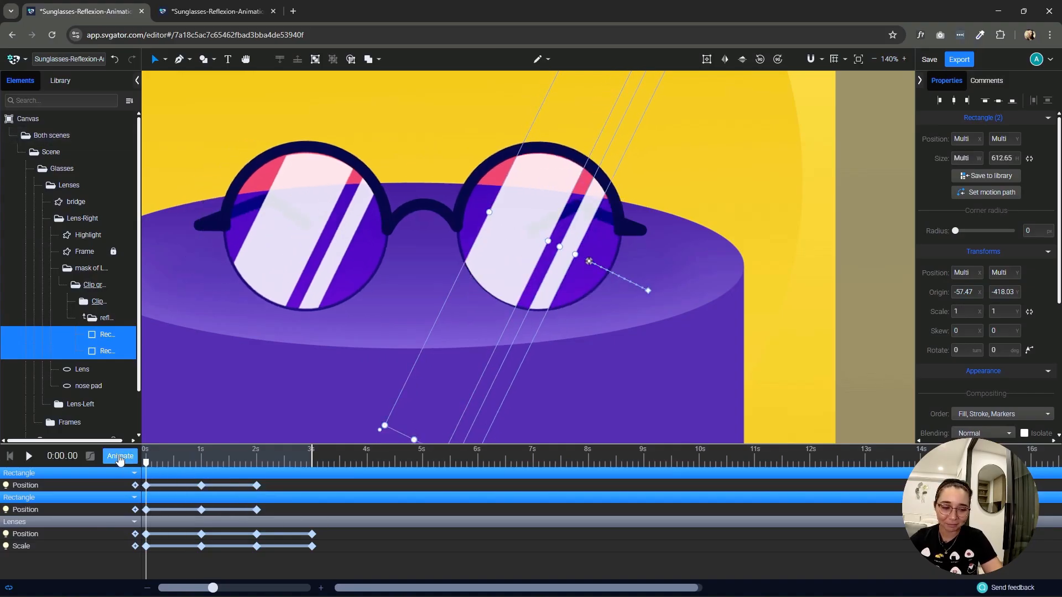
pyautogui.click(120, 456)
pyautogui.click(110, 205)
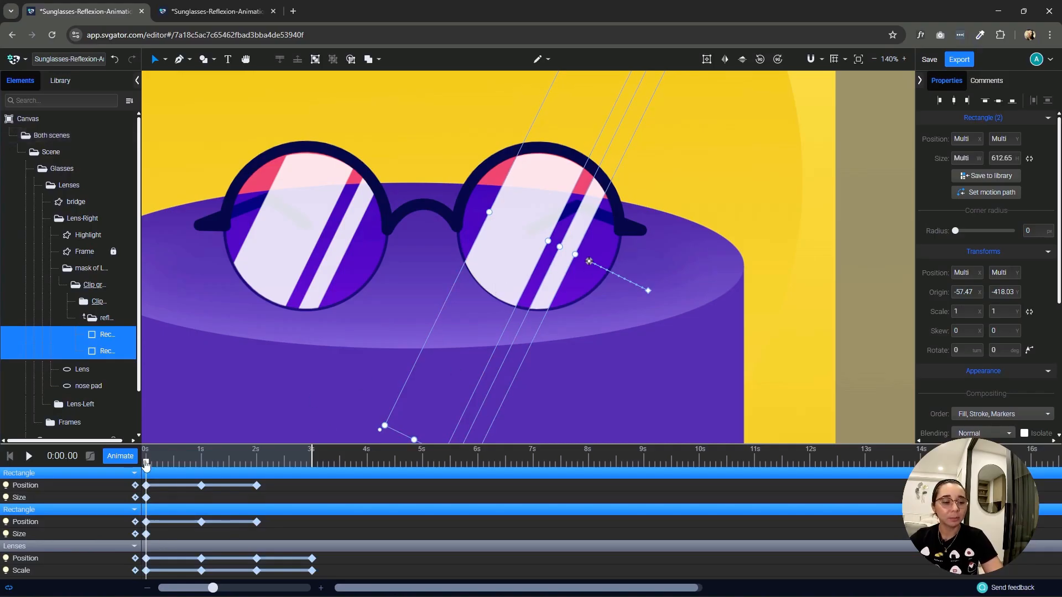
# Copy the 0-second Size keyframe of each reflexion rectangle to 2 seconds.
pyautogui.click(146, 498)
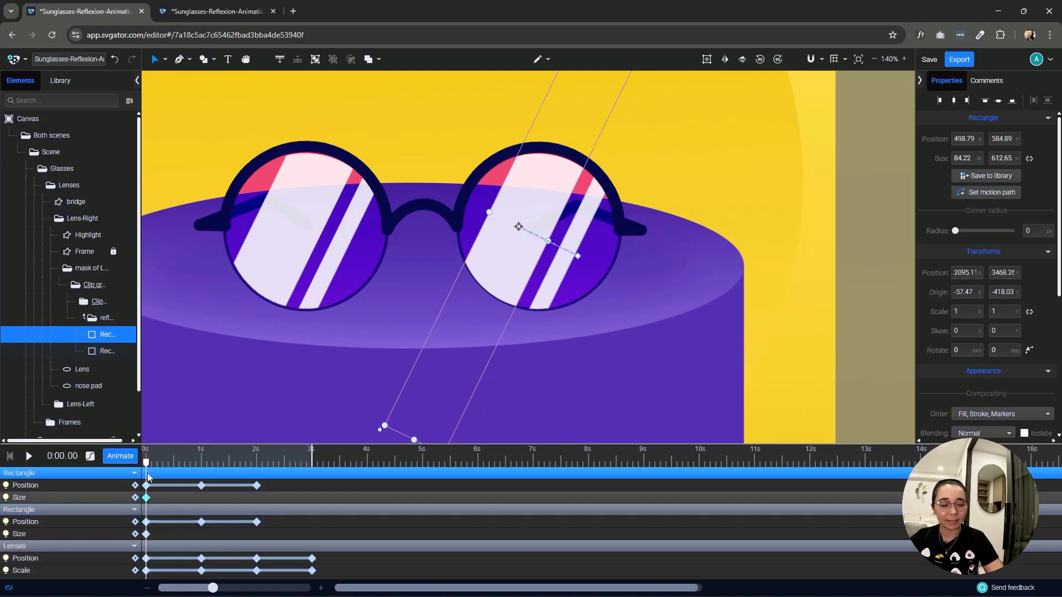
pyautogui.moveTo(152, 463); pyautogui.dragTo(259, 468)
pyautogui.hotkey('ctrl', 'v')
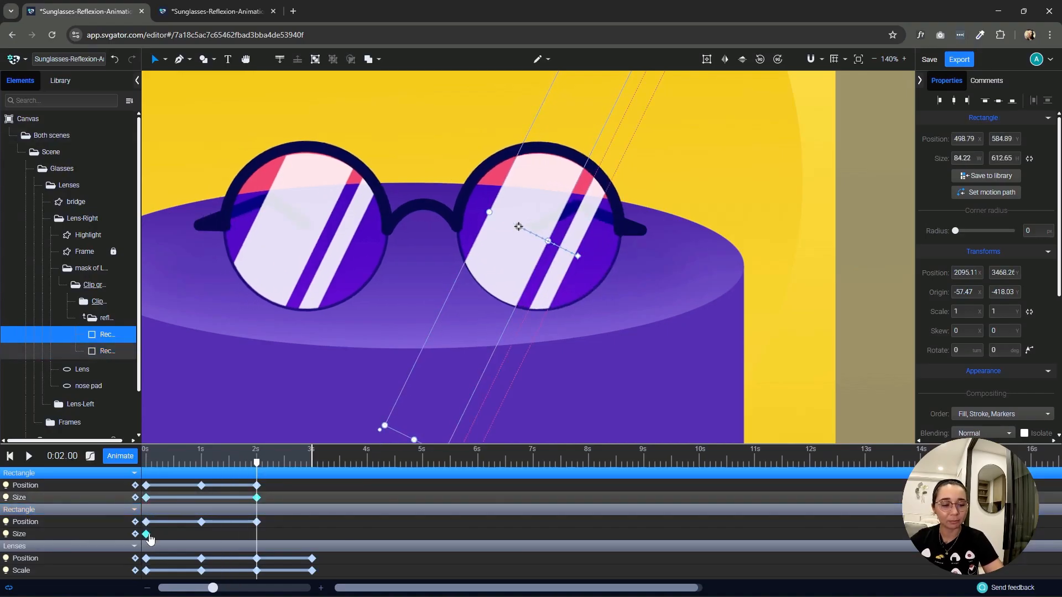
pyautogui.click(146, 534)
pyautogui.hotkey('ctrl', 'v')
# At 1 second, narrow the wide reflexion rectangle to a width of about 27.88 from its outer side with the Resize tool.
pyautogui.click(201, 463)
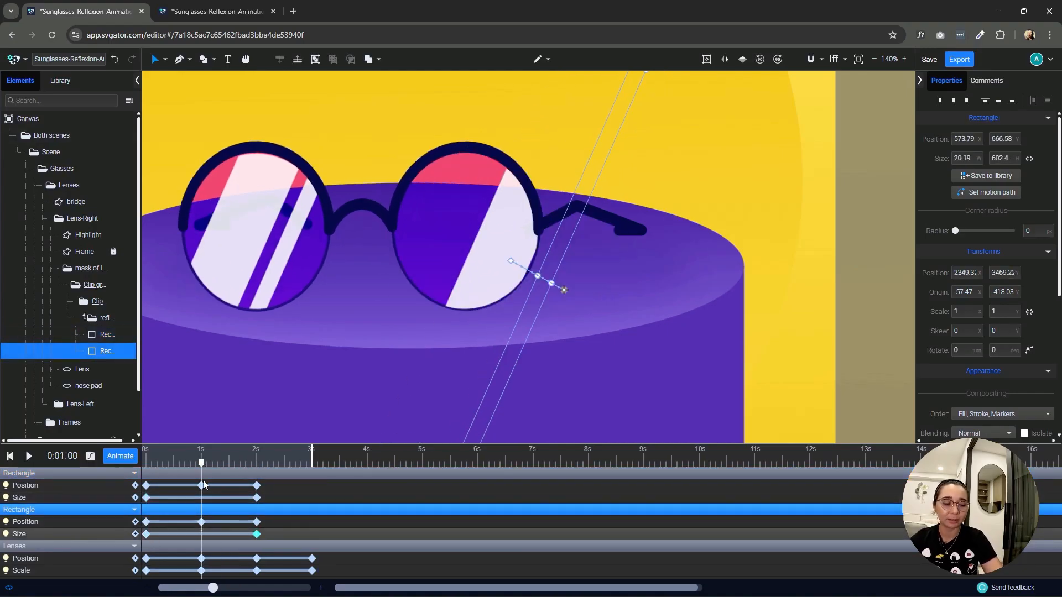
pyautogui.click(147, 462)
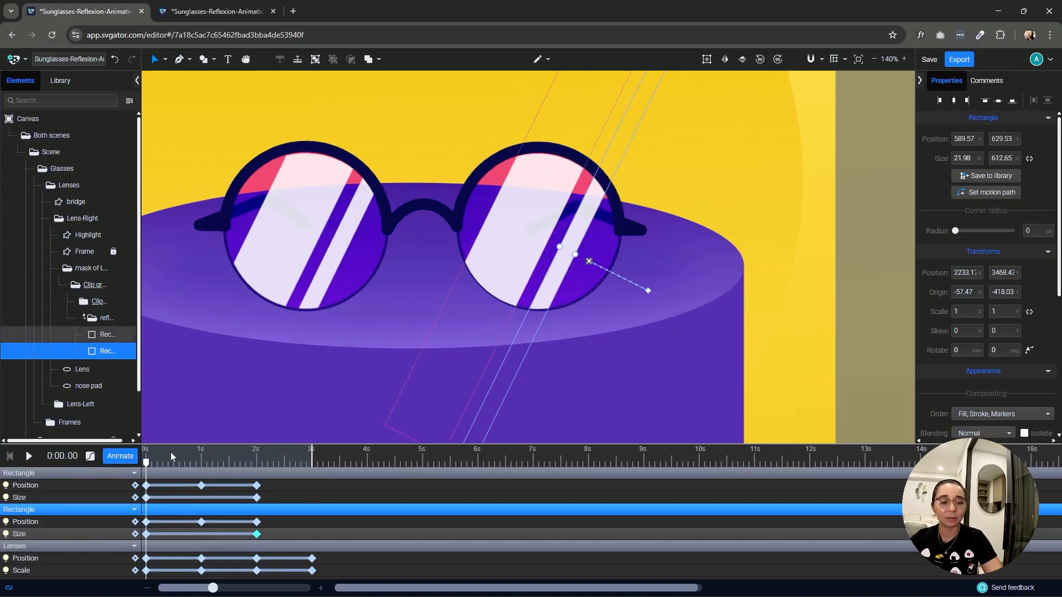
pyautogui.click(522, 204)
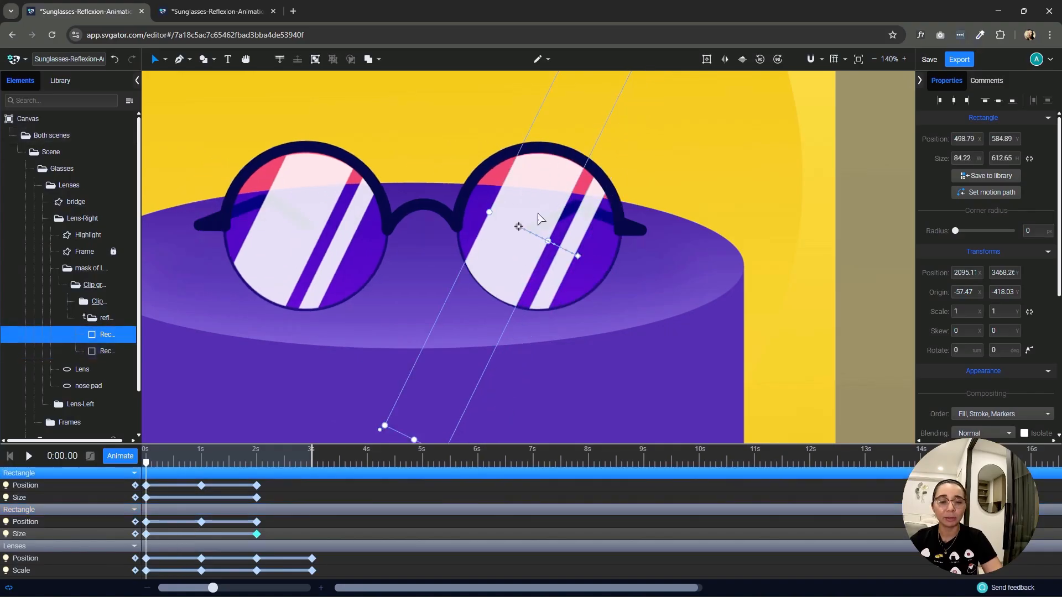
pyautogui.click(568, 248)
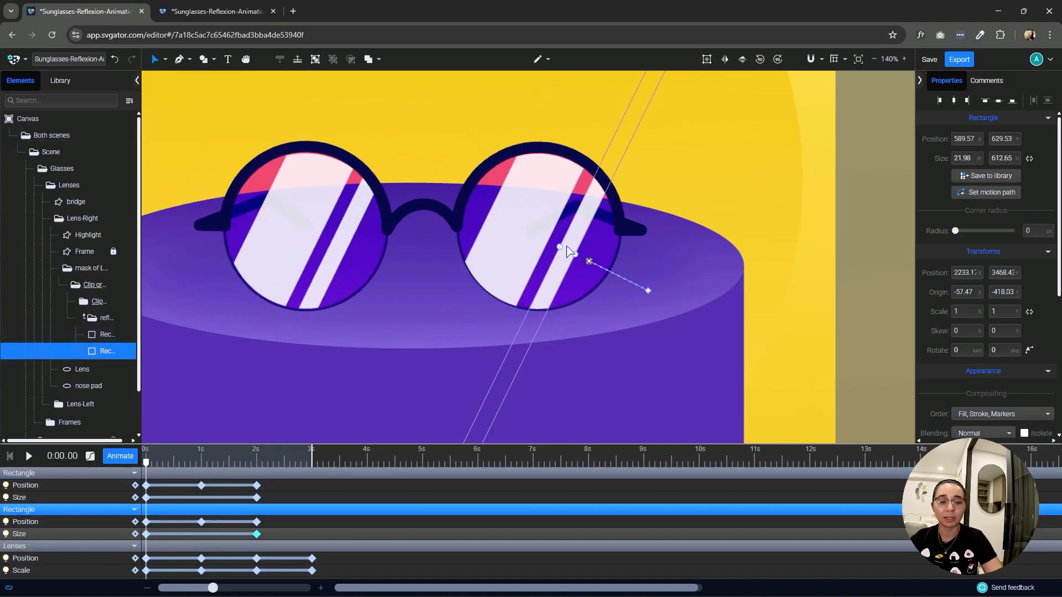
pyautogui.click(532, 184)
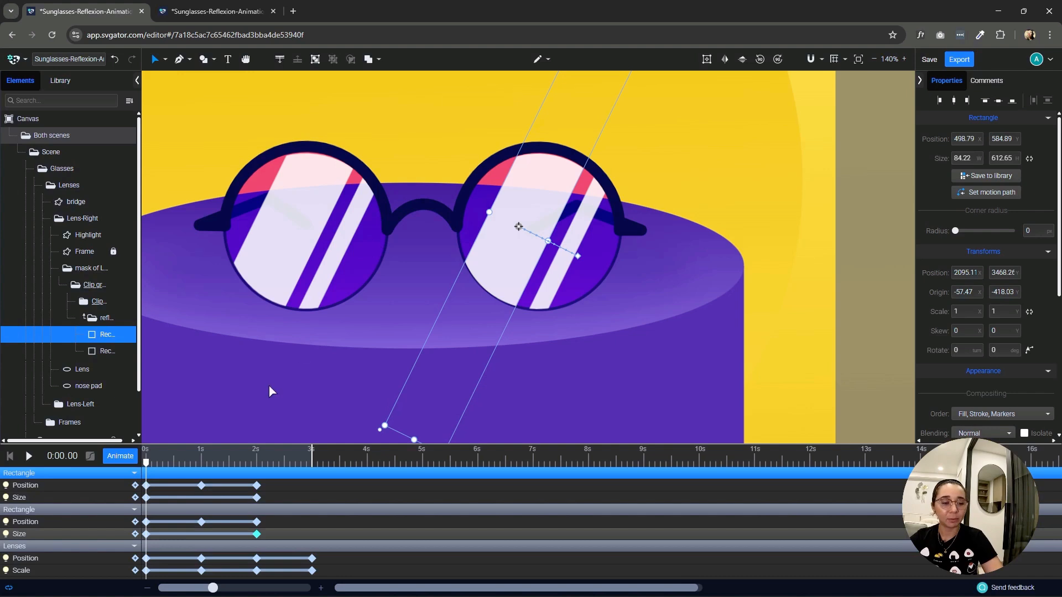
pyautogui.moveTo(146, 468); pyautogui.dragTo(201, 467)
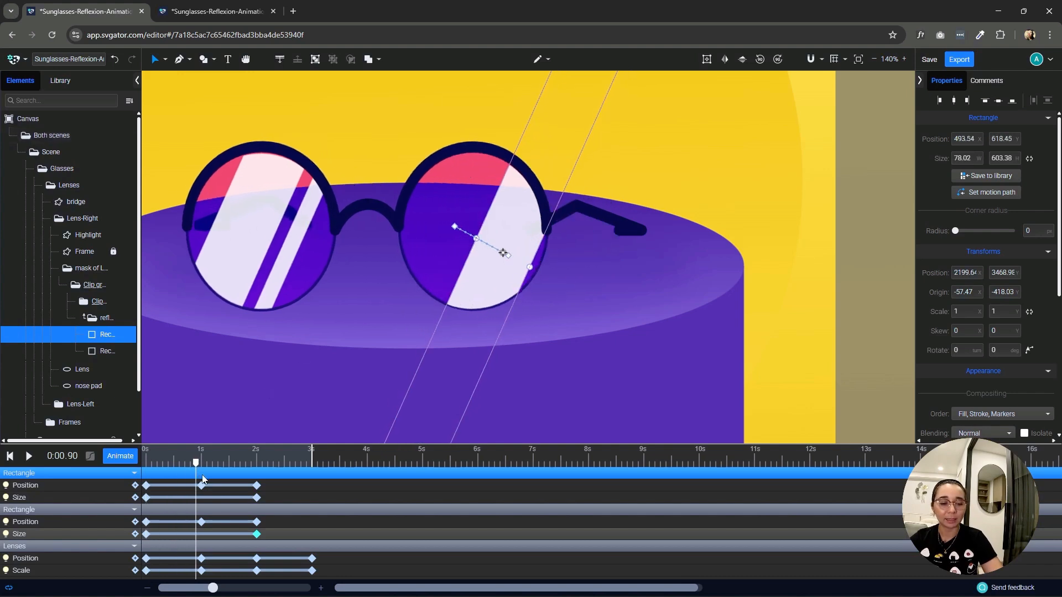
pyautogui.click(161, 59)
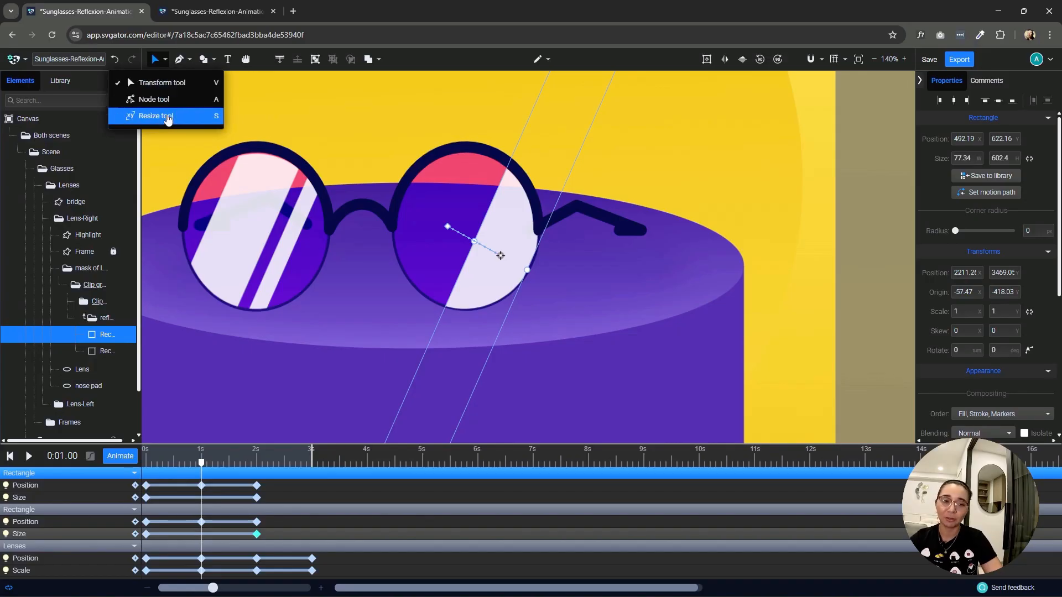
pyautogui.click(167, 116)
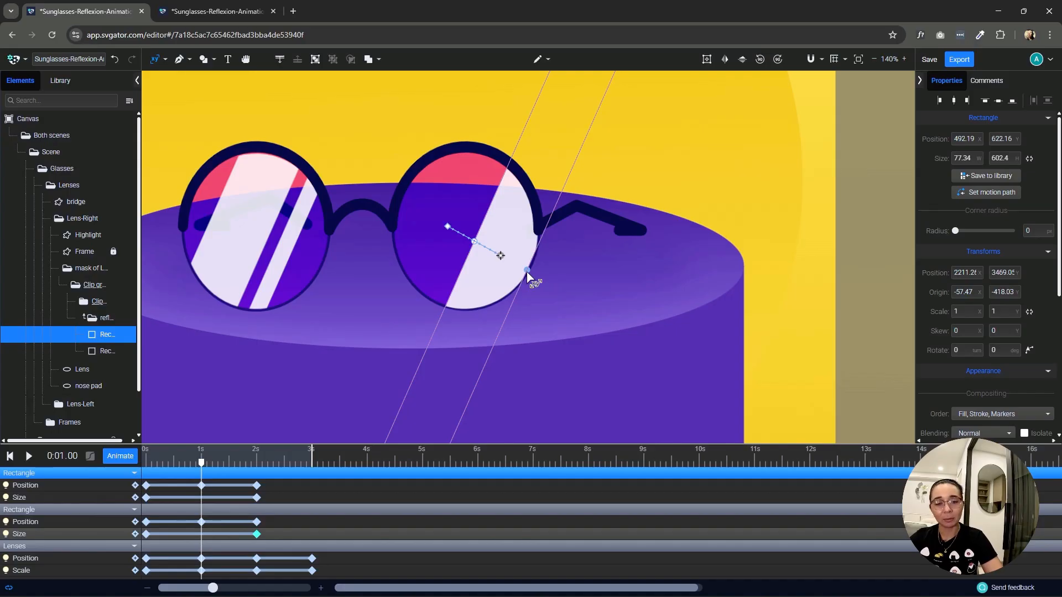
pyautogui.moveTo(528, 271); pyautogui.dragTo(492, 253)
# Widen the thin reflexion rectangle outward to a width of about 38.76 at 1 second with the Resize tool.
pyautogui.click(106, 352)
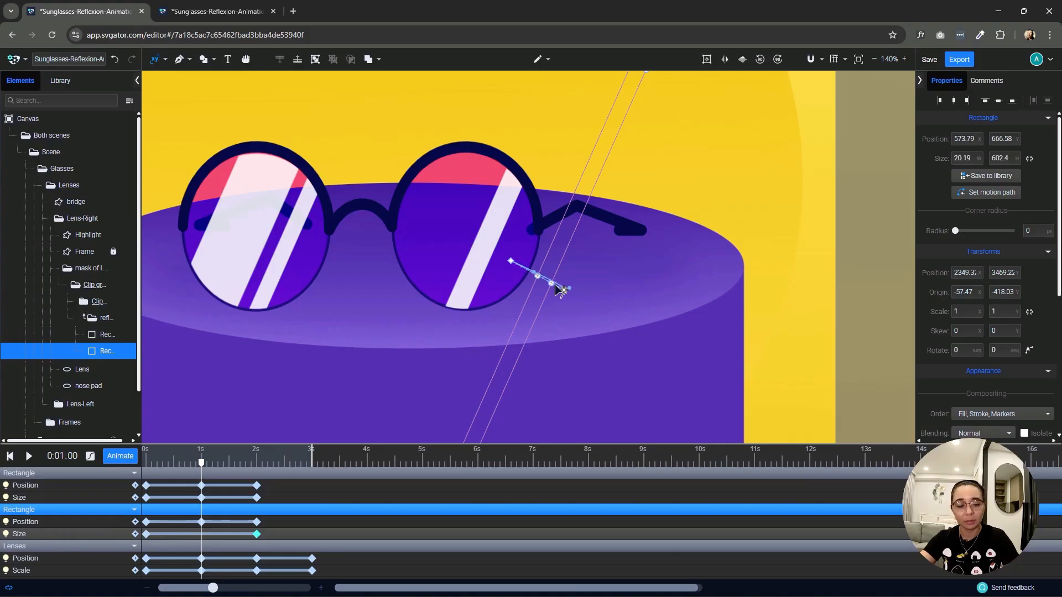
pyautogui.scroll(-3, 565, 288)
pyautogui.scroll(10, 561, 288)
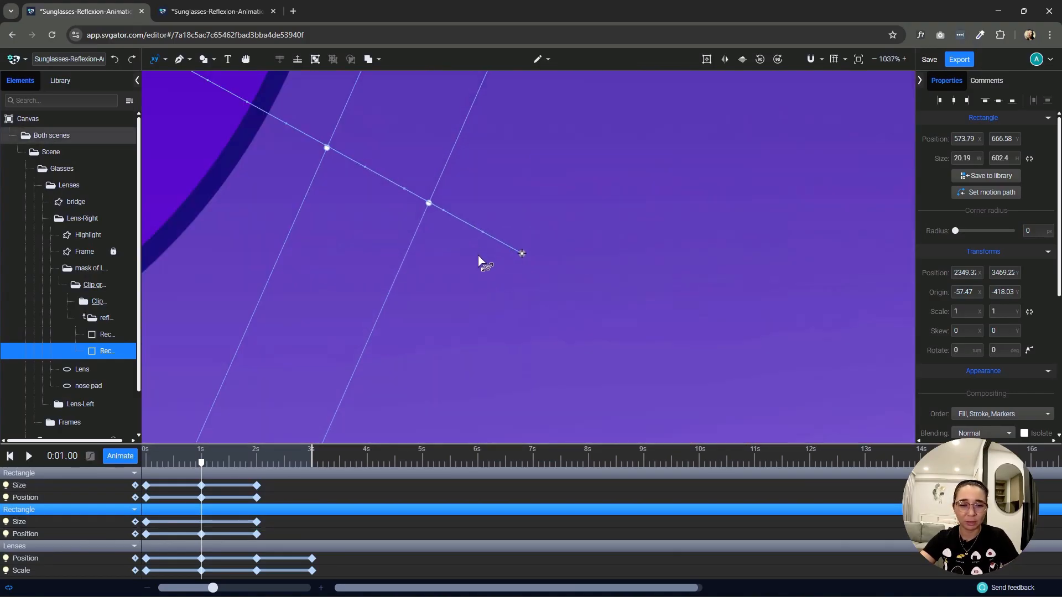
pyautogui.click(433, 209)
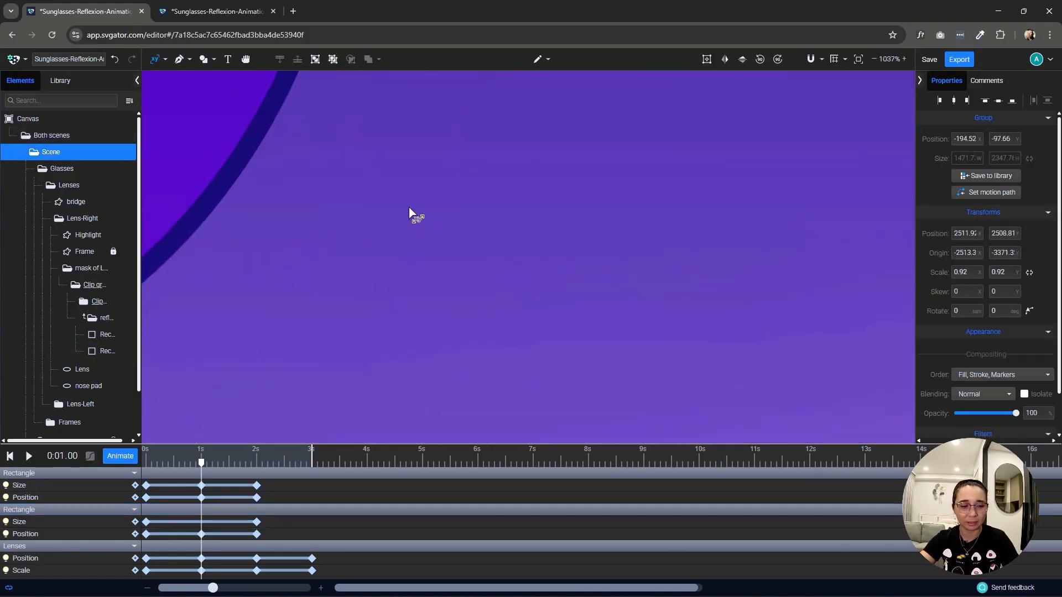
pyautogui.click(103, 352)
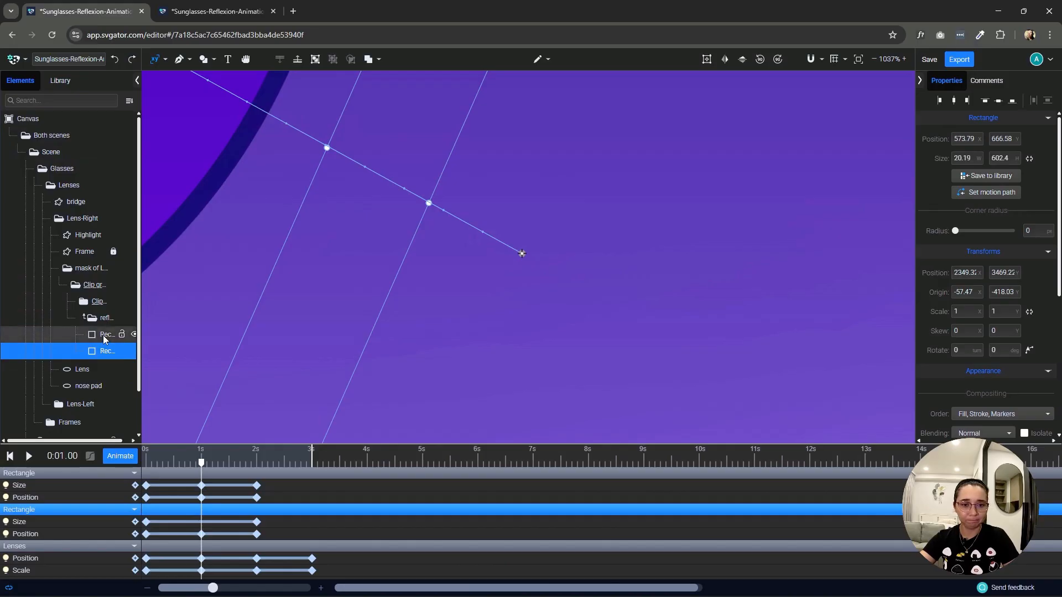
pyautogui.moveTo(429, 205); pyautogui.dragTo(523, 256)
pyautogui.scroll(-10, 567, 247)
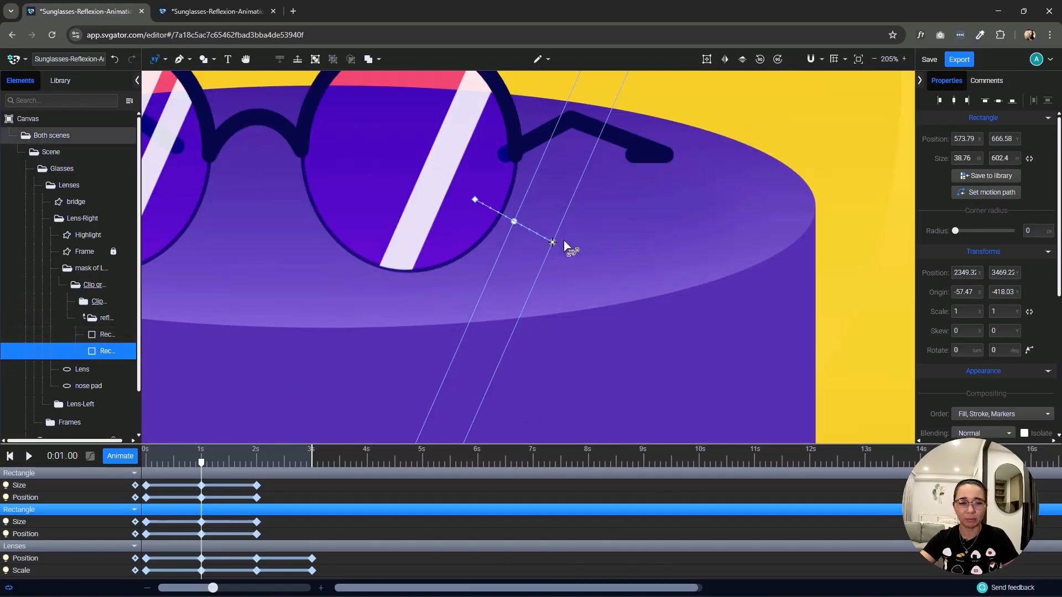
pyautogui.scroll(3, 520, 188)
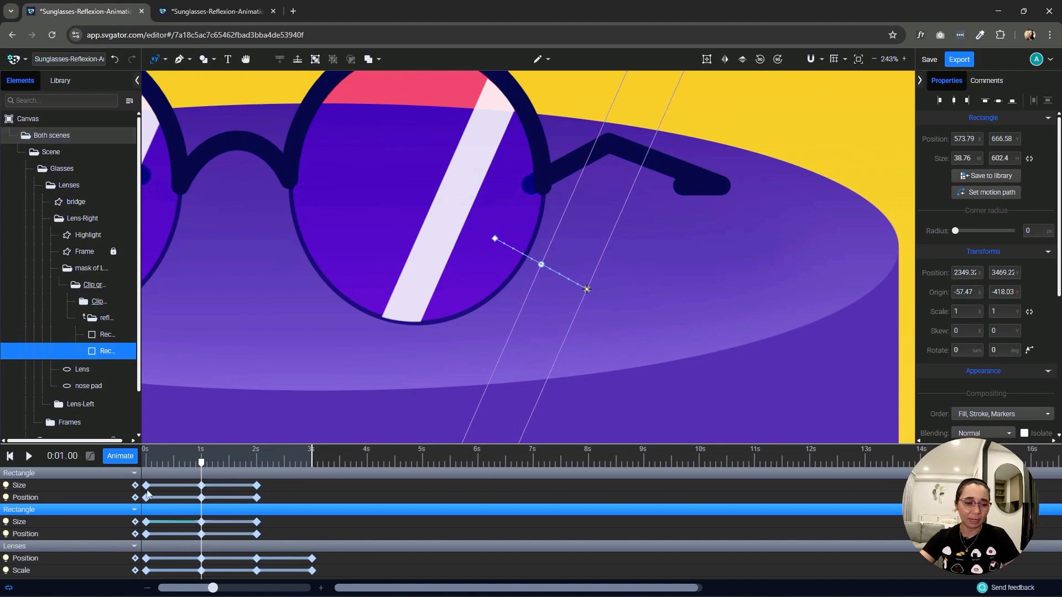
# Move the widened rectangle horizontally back into the right lens at 1 second, to about X 516.57, using the Transform tool.
pyautogui.click(160, 59)
pyautogui.click(168, 83)
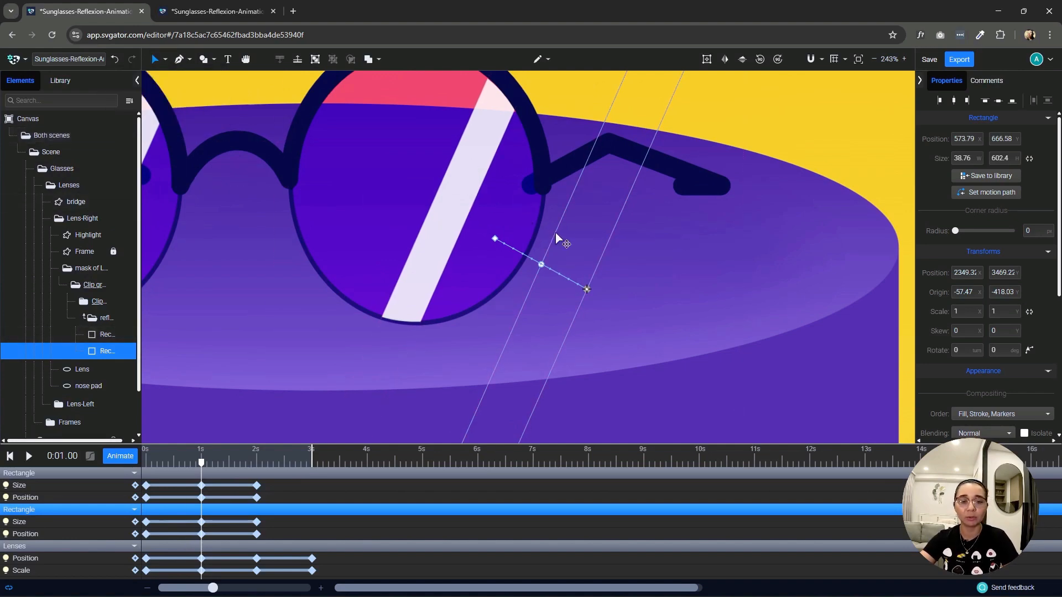
pyautogui.moveTo(556, 233); pyautogui.dragTo(479, 213)
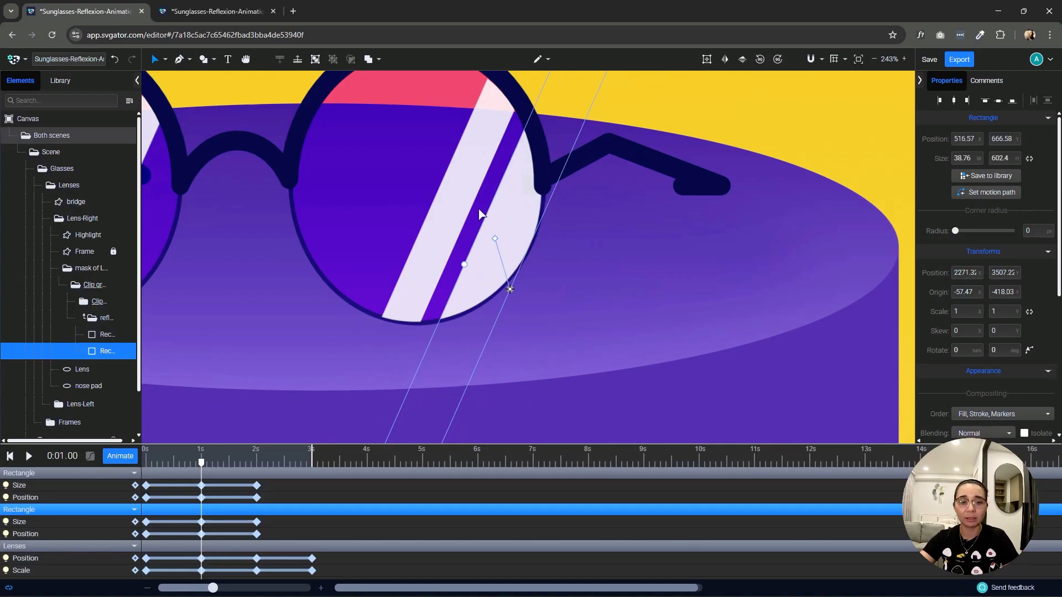
# Play the animation from 0 seconds to review the right lens's reflections, and return the playhead to 1 second.
pyautogui.moveTo(202, 463); pyautogui.dragTo(137, 471)
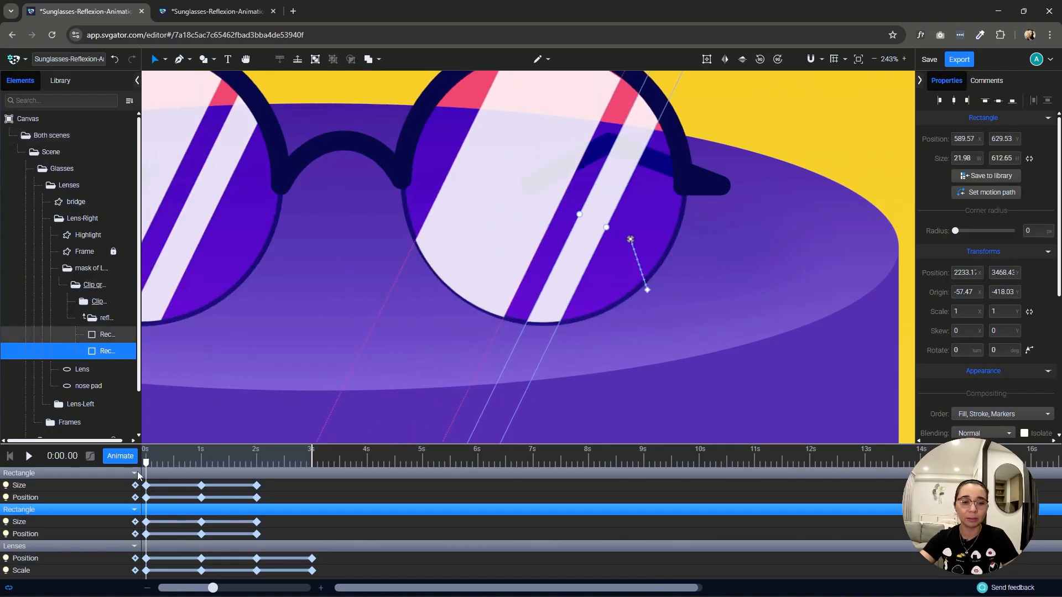
pyautogui.press('space')
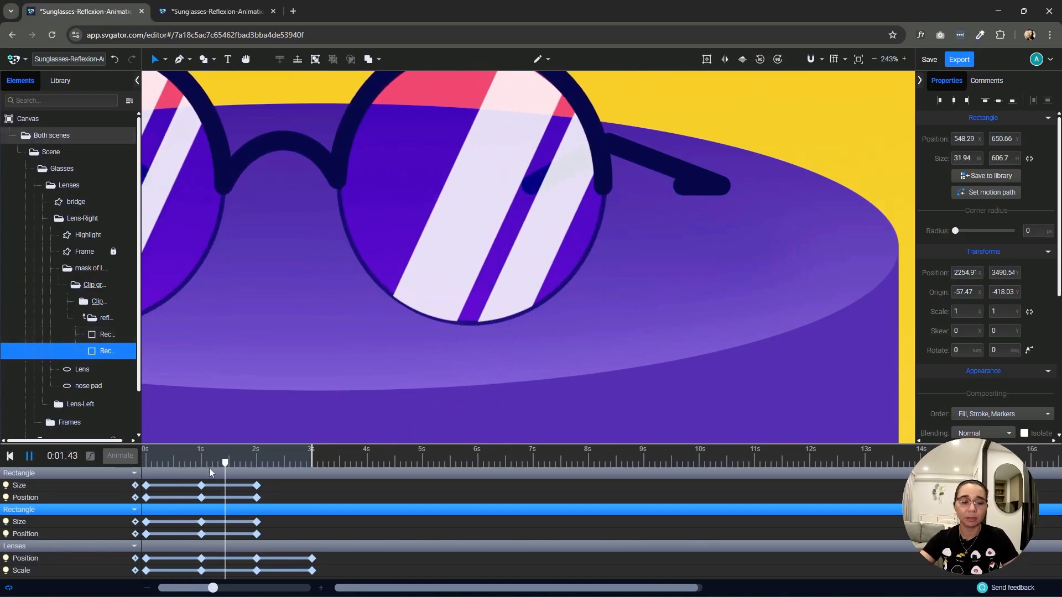
pyautogui.press('space')
pyautogui.moveTo(252, 464); pyautogui.dragTo(205, 502)
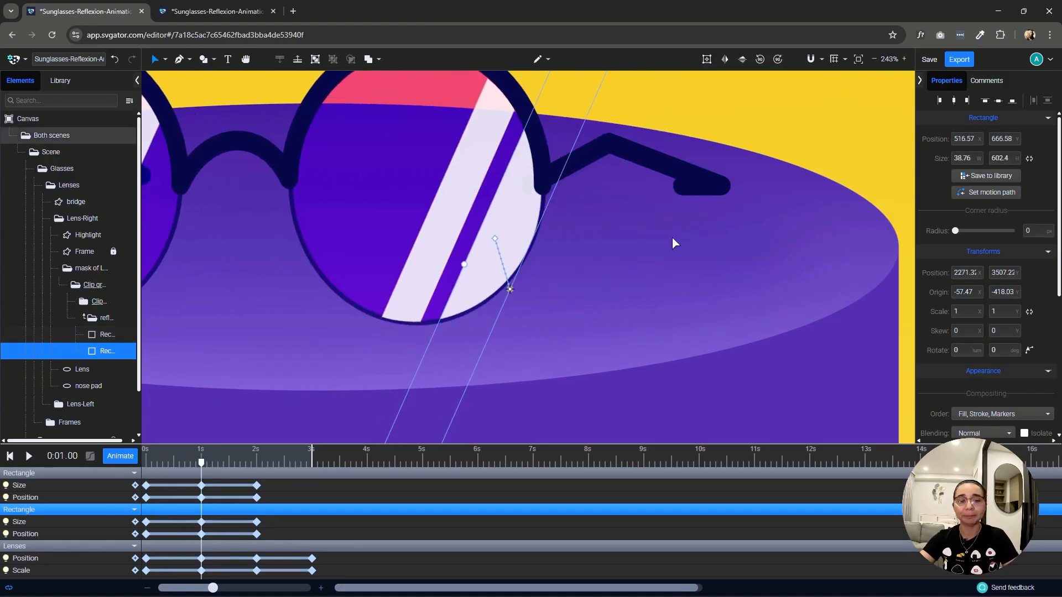
# At 1 second, narrow the right lens's inner reflexion rectangle to a width of about 22.92 with the Resize tool.
pyautogui.scroll(-2, 666, 241)
pyautogui.click(533, 213)
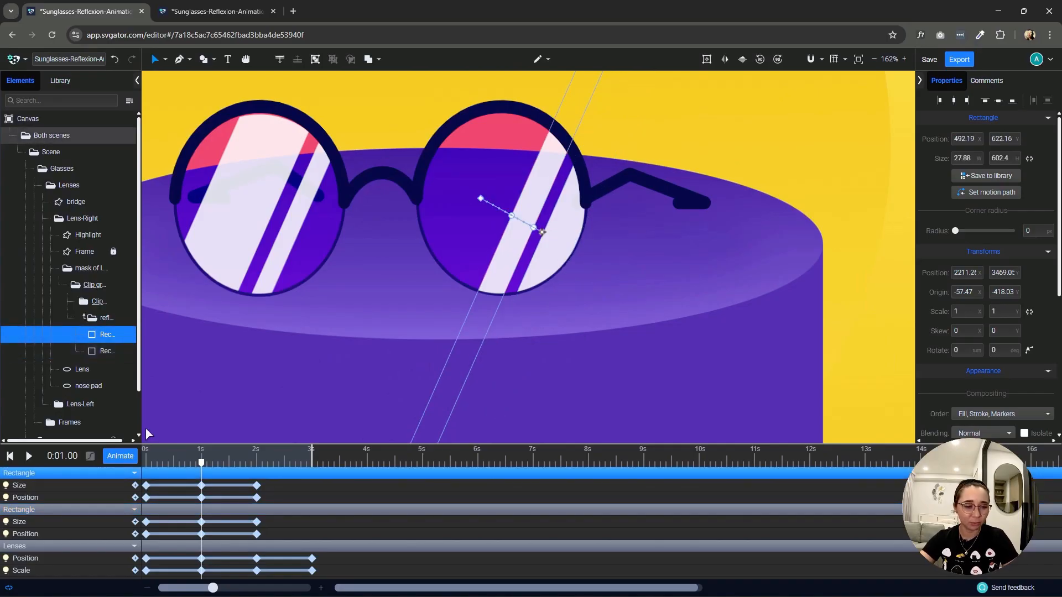
pyautogui.click(165, 59)
pyautogui.click(167, 118)
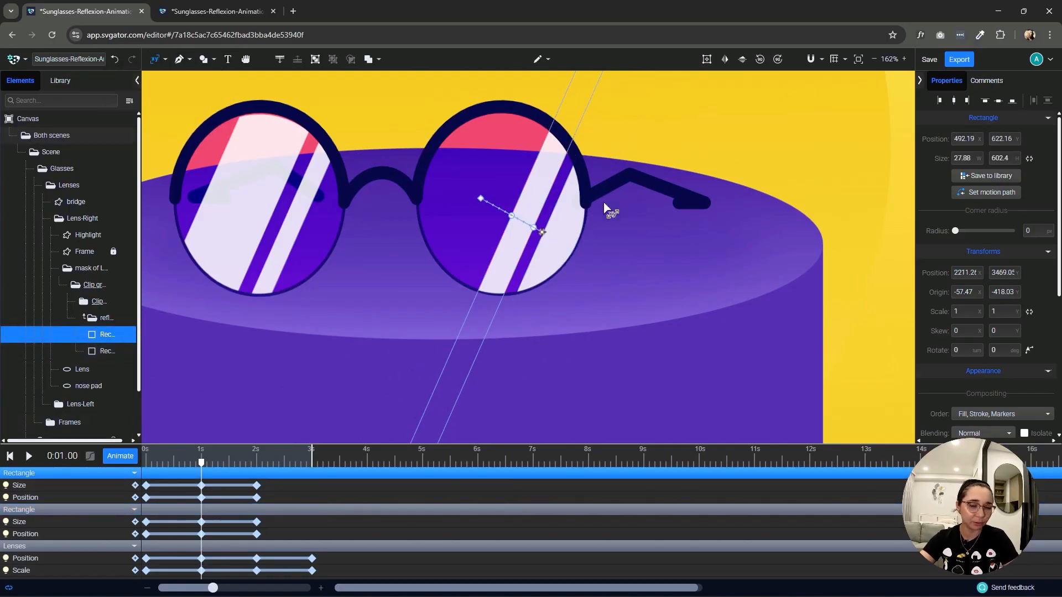
pyautogui.moveTo(535, 230); pyautogui.dragTo(532, 229)
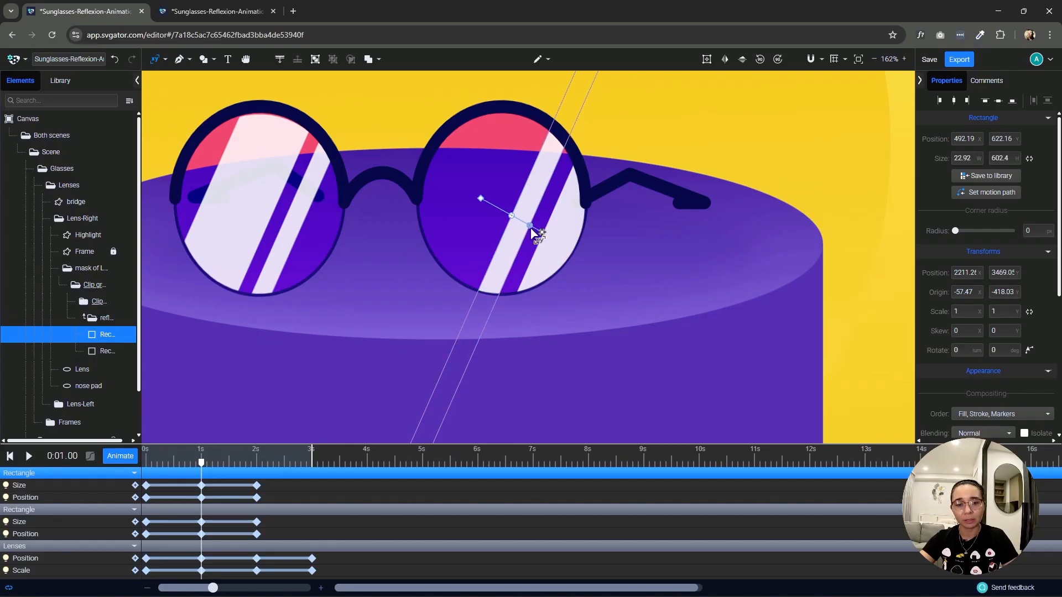
# Shift the right lens's outer reflexion rectangle slightly inward at 1 second, to about X 513.79, Y 663.8, using the Transform tool.
pyautogui.click(156, 59)
pyautogui.click(172, 82)
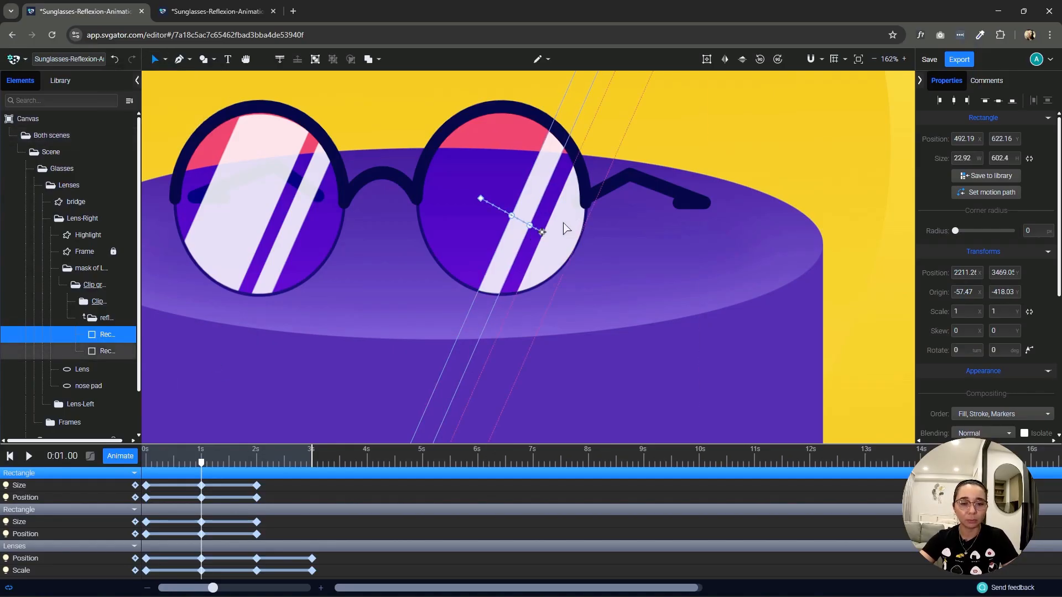
pyautogui.click(559, 246)
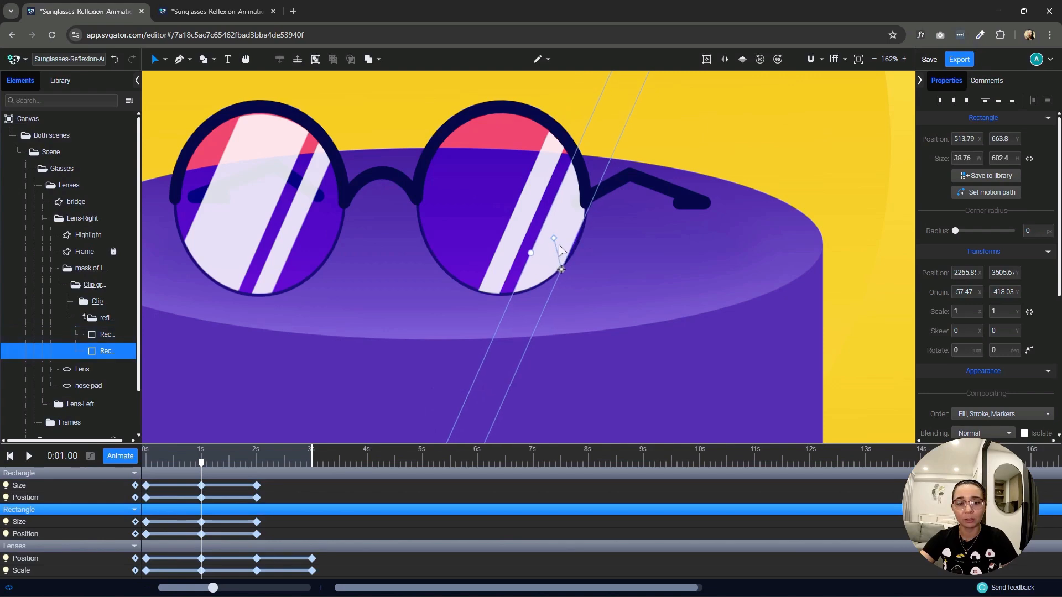
pyautogui.moveTo(201, 464); pyautogui.dragTo(206, 509)
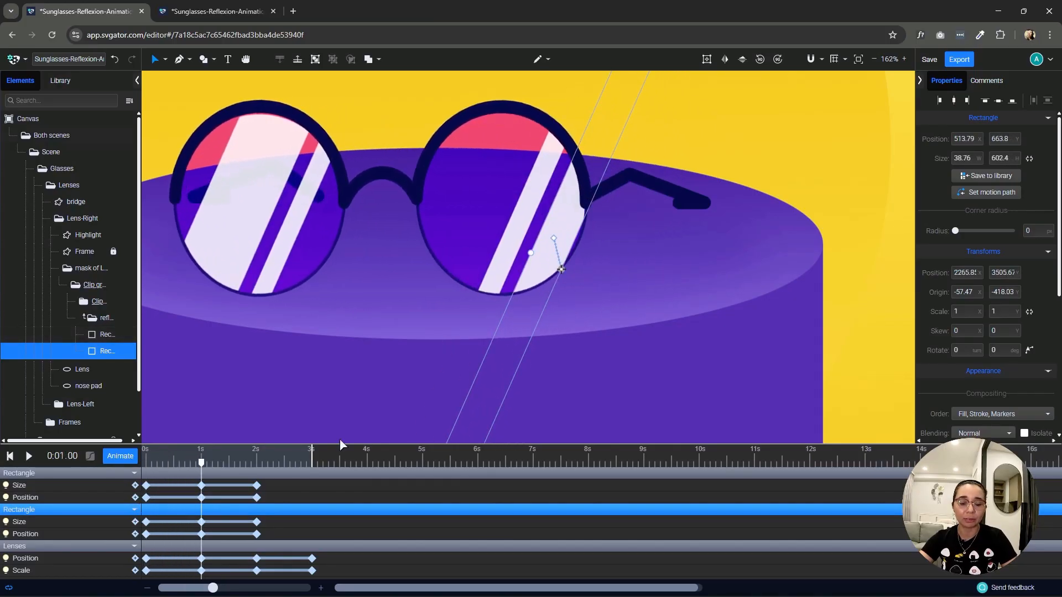
pyautogui.press('space')
pyautogui.moveTo(693, 261); pyautogui.dragTo(714, 271)
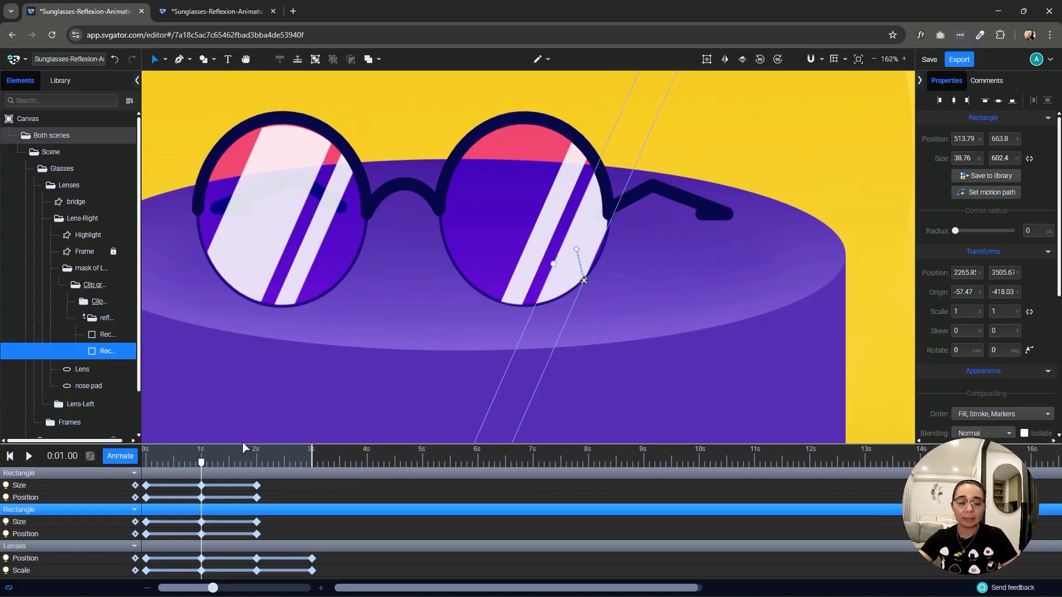
# Widen the right lens's outer reflexion rectangle outward past the lens edge at 1 second, to a width of about 44.34, with the Resize tool.
pyautogui.click(201, 497)
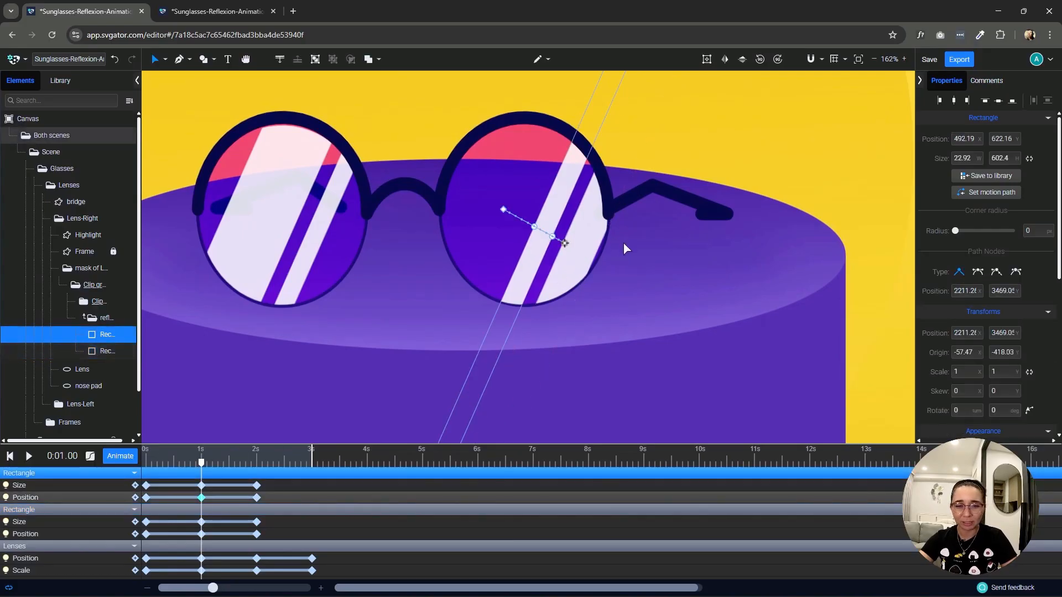
pyautogui.scroll(10, 609, 252)
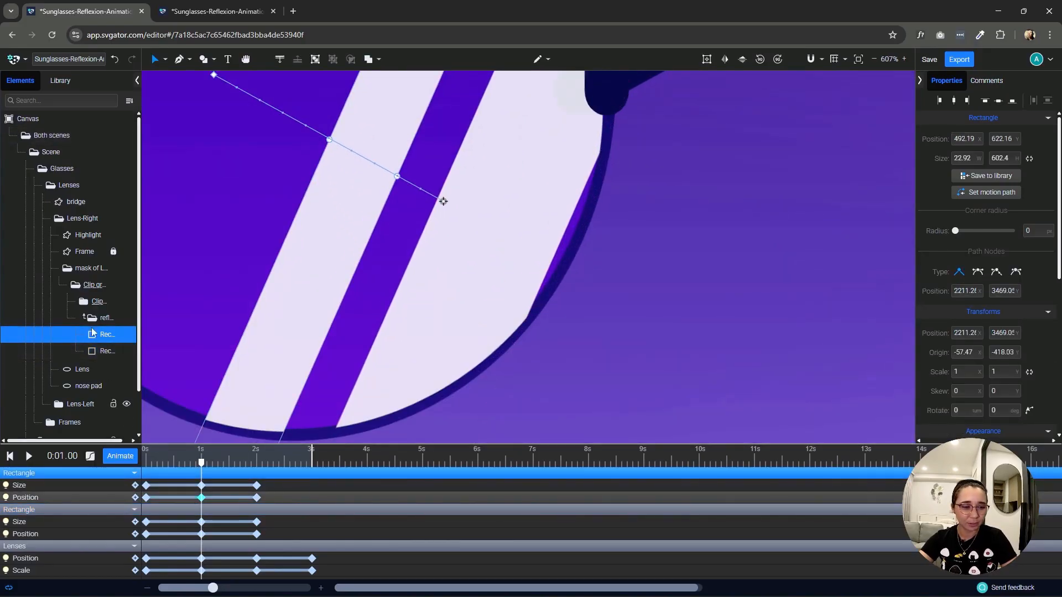
pyautogui.click(106, 352)
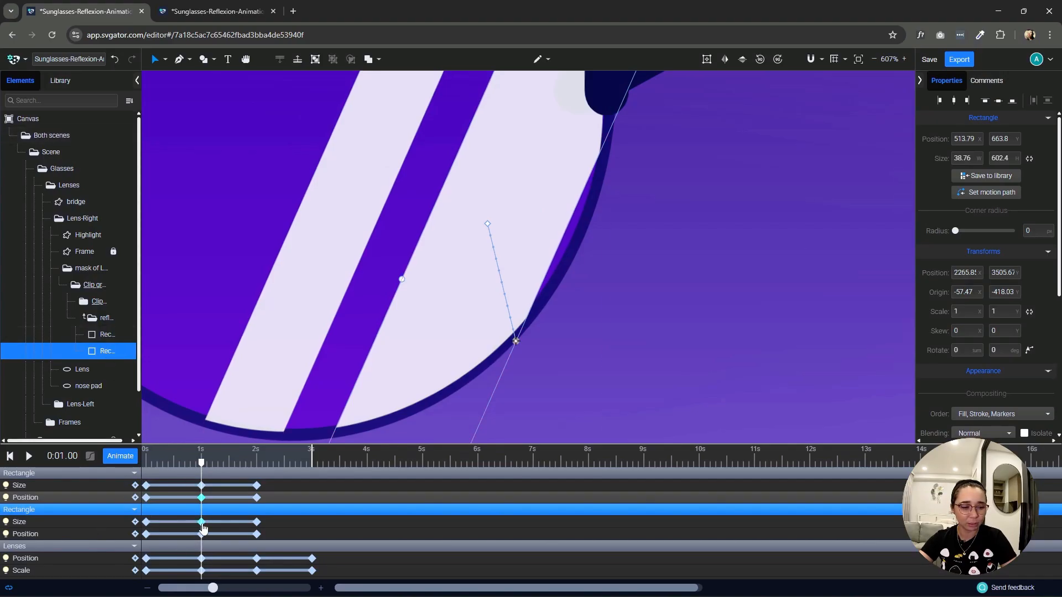
pyautogui.click(201, 485)
pyautogui.click(165, 59)
pyautogui.click(170, 113)
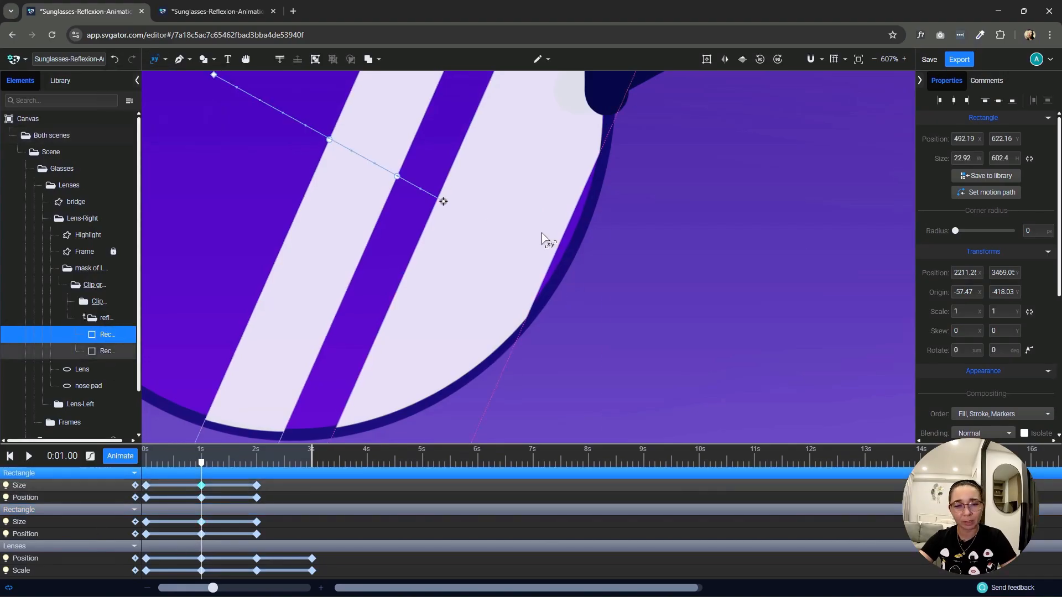
pyautogui.click(536, 307)
pyautogui.scroll(-4, 522, 359)
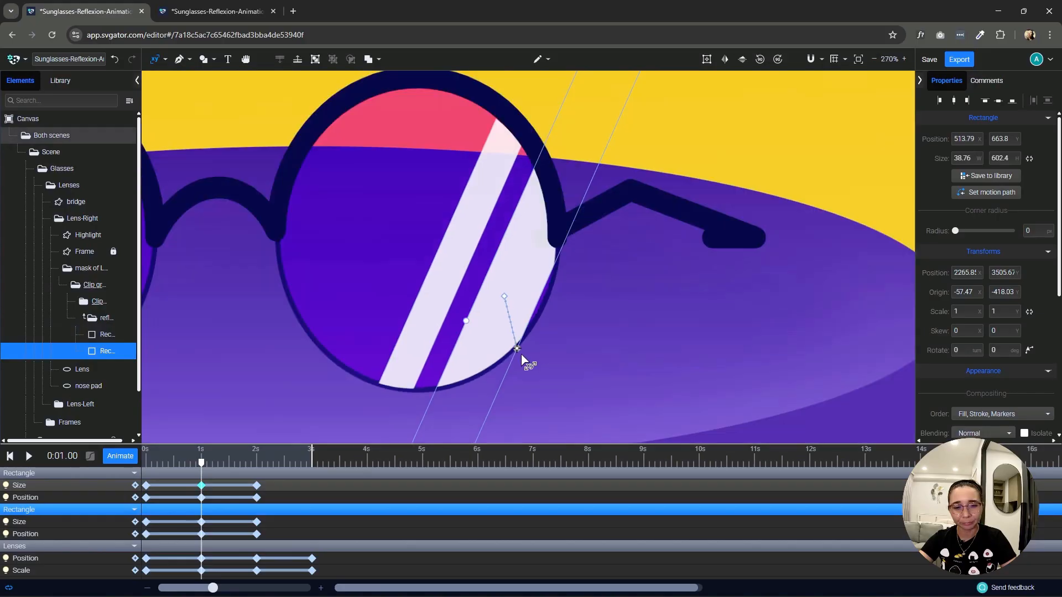
pyautogui.scroll(3, 522, 363)
pyautogui.scroll(-3, 522, 374)
pyautogui.scroll(8, 512, 404)
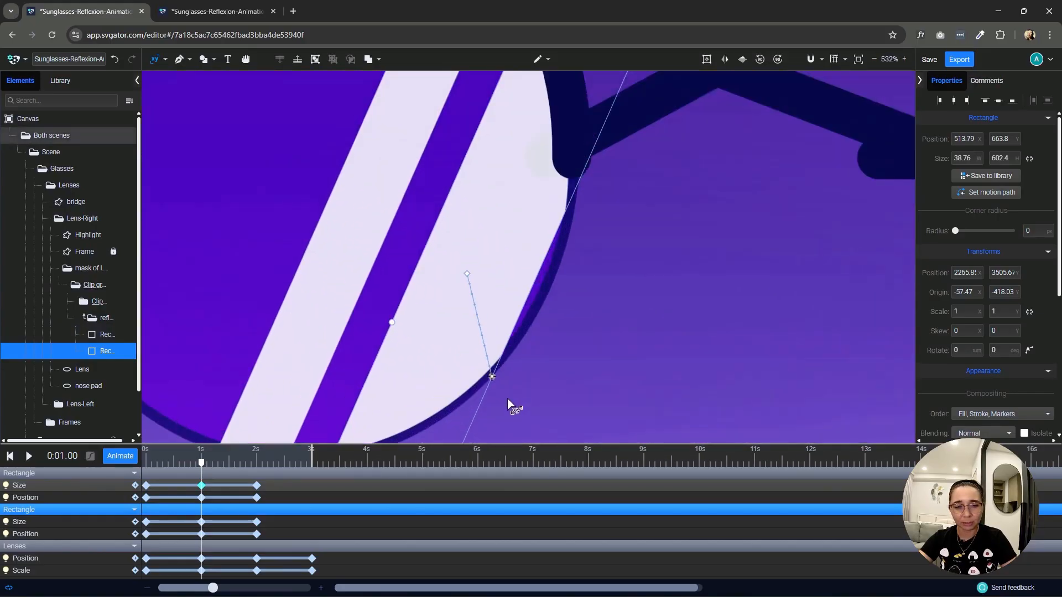
pyautogui.scroll(2, 480, 332)
pyautogui.moveTo(486, 287); pyautogui.dragTo(572, 321)
pyautogui.scroll(-10, 586, 318)
pyautogui.scroll(-2, 586, 310)
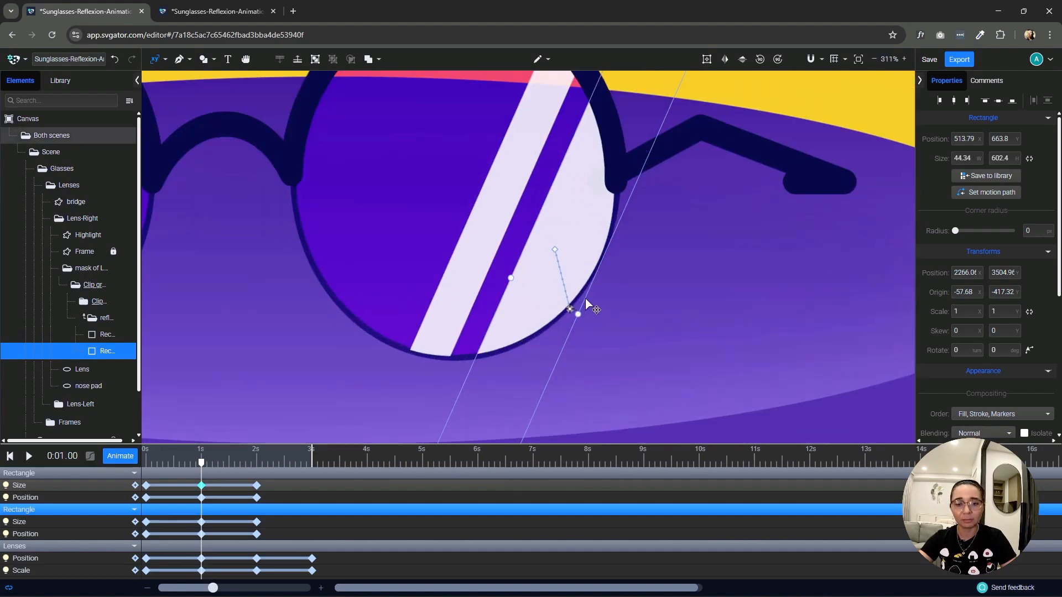
# Inspect the right lens's edge at 1 second, and play the animation to check how its reflections move.
pyautogui.scroll(4, 586, 297)
pyautogui.scroll(-3, 581, 221)
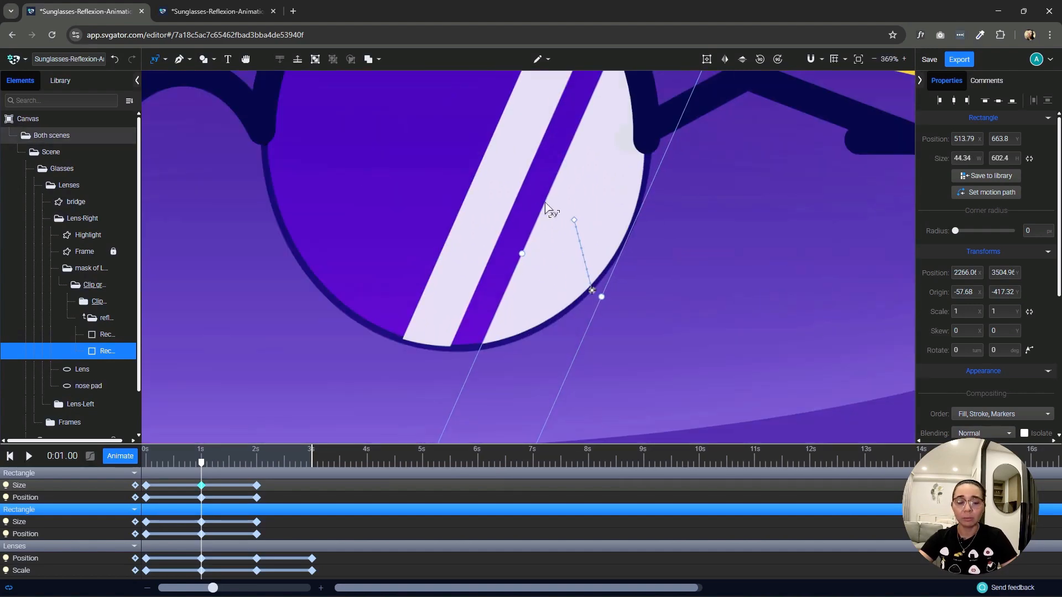
pyautogui.scroll(-3, 631, 249)
pyautogui.scroll(2, 646, 255)
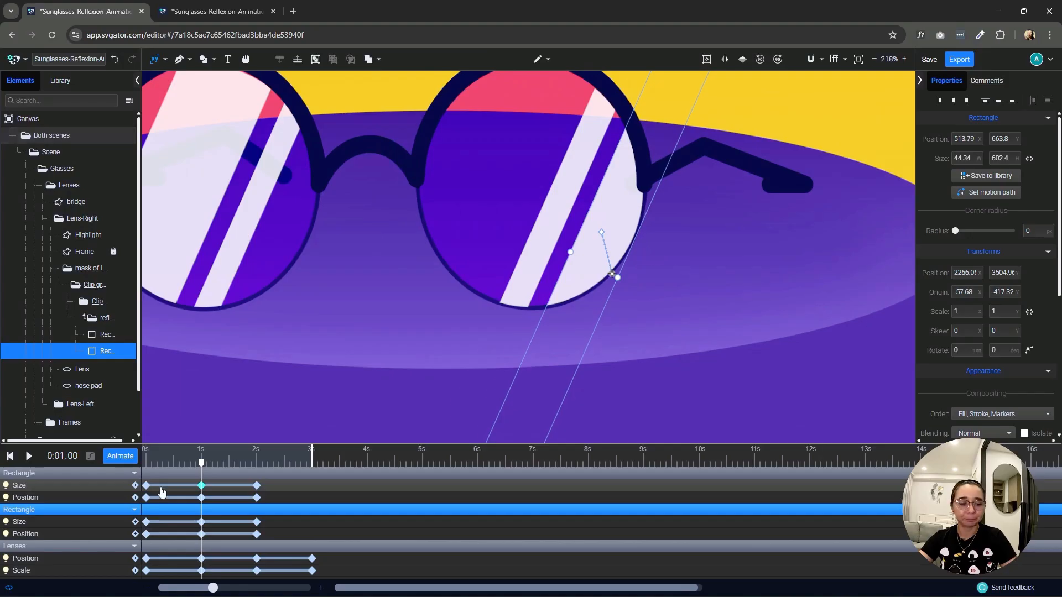
pyautogui.moveTo(201, 463); pyautogui.dragTo(196, 510)
pyautogui.press('space')
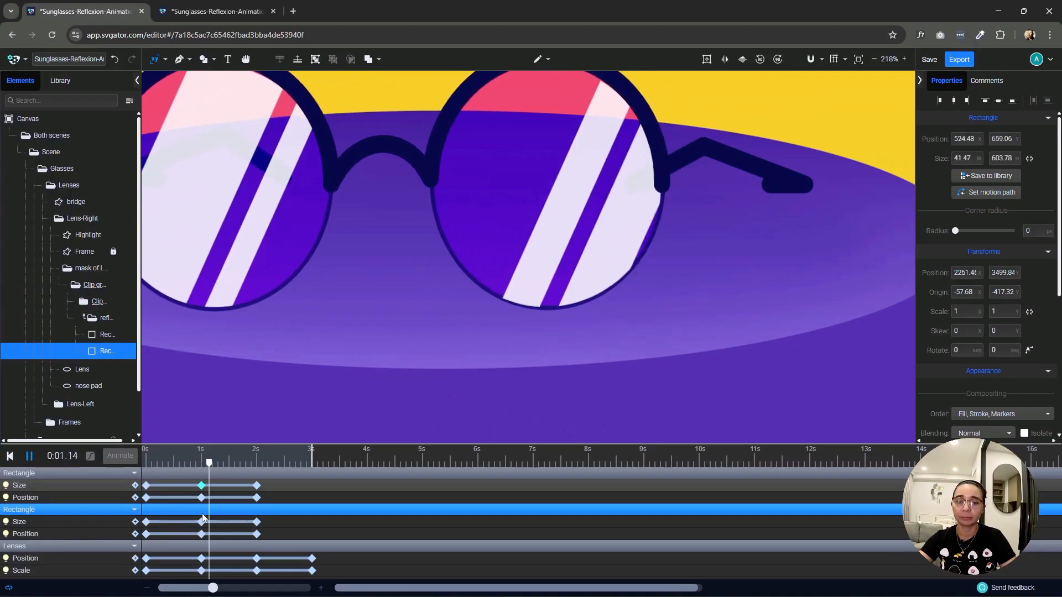
pyautogui.press('space')
pyautogui.scroll(-3, 464, 346)
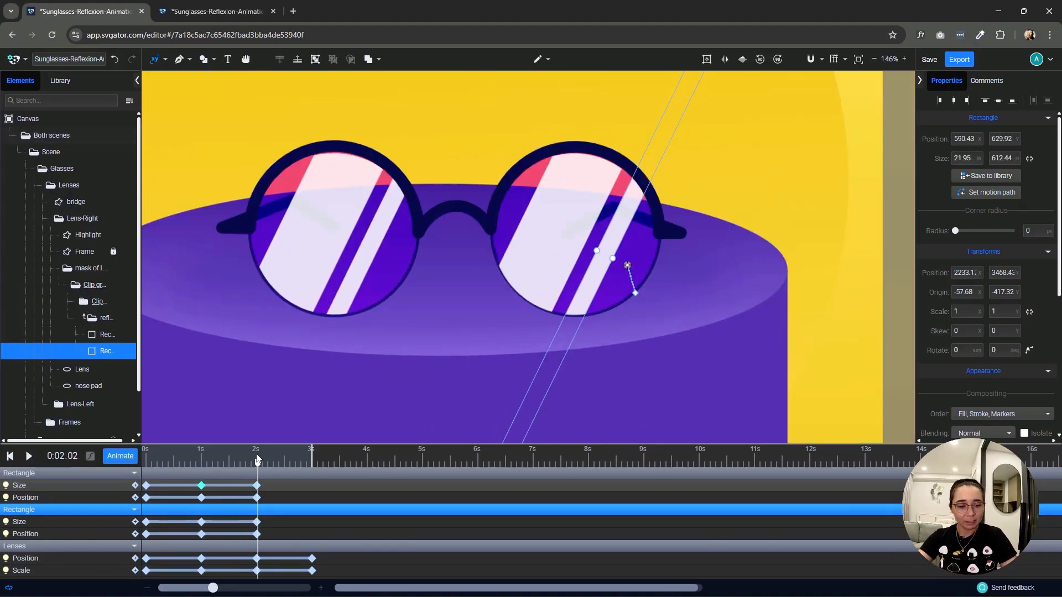
# At 3 seconds, select both right-lens reflexion rectangles and move them diagonally up and left, out of the lens.
pyautogui.moveTo(258, 463); pyautogui.dragTo(313, 470)
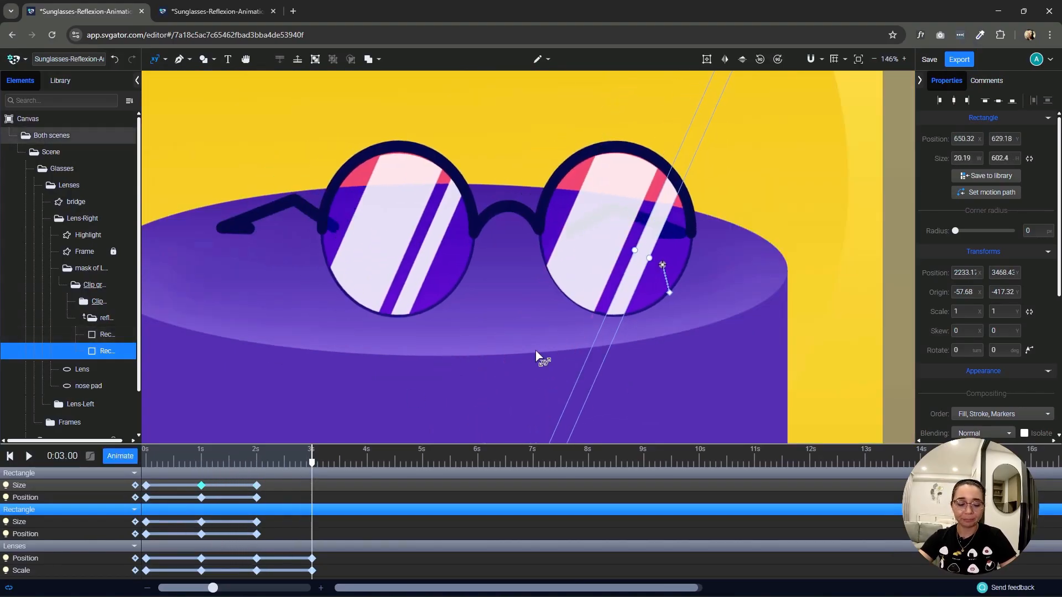
pyautogui.keyDown('shift'); pyautogui.click(604, 220); pyautogui.keyUp('shift')
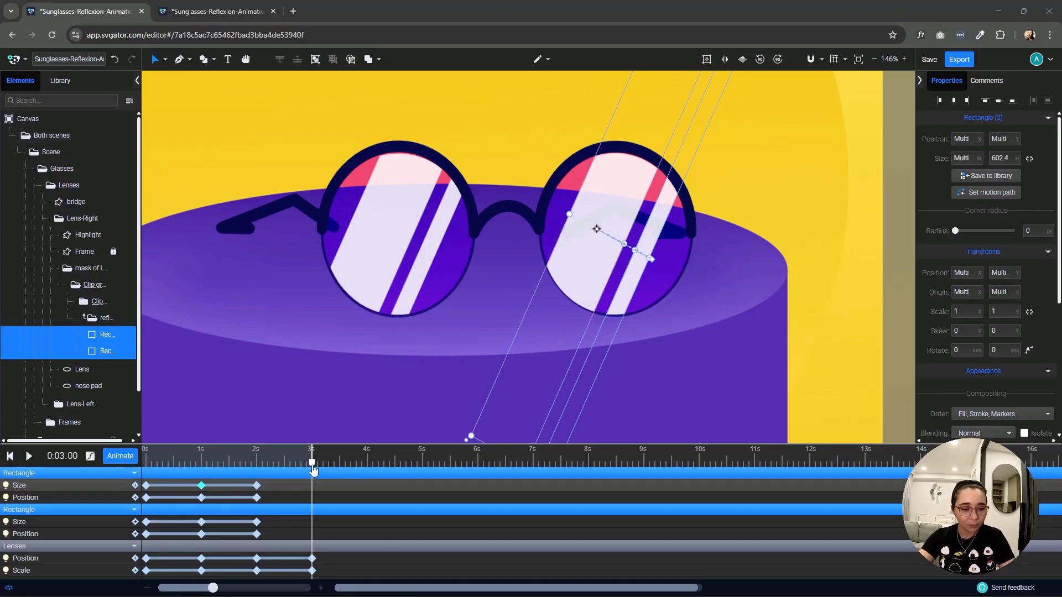
pyautogui.moveTo(312, 466); pyautogui.dragTo(313, 475)
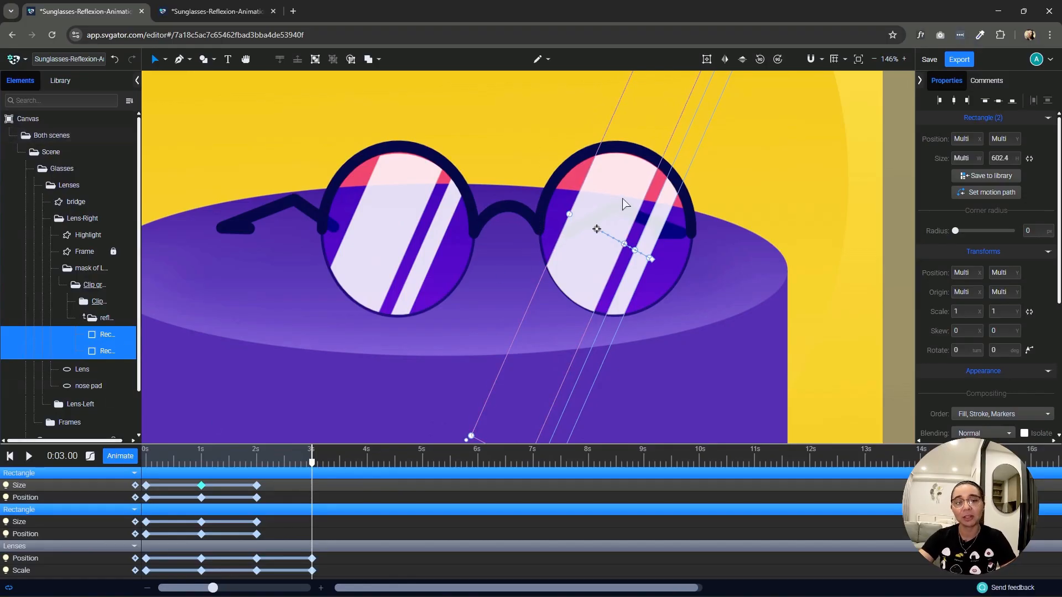
pyautogui.moveTo(617, 213); pyautogui.dragTo(508, 157)
# Play the animation to review the right lens's exiting reflections, and return the playhead to 0 seconds.
pyautogui.press('space')
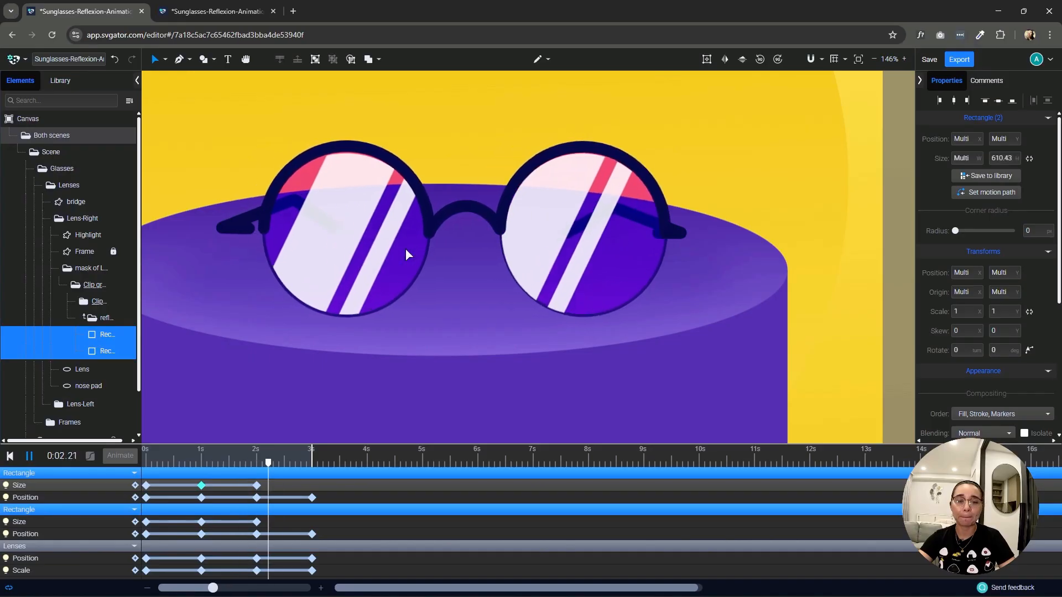
pyautogui.click(143, 459)
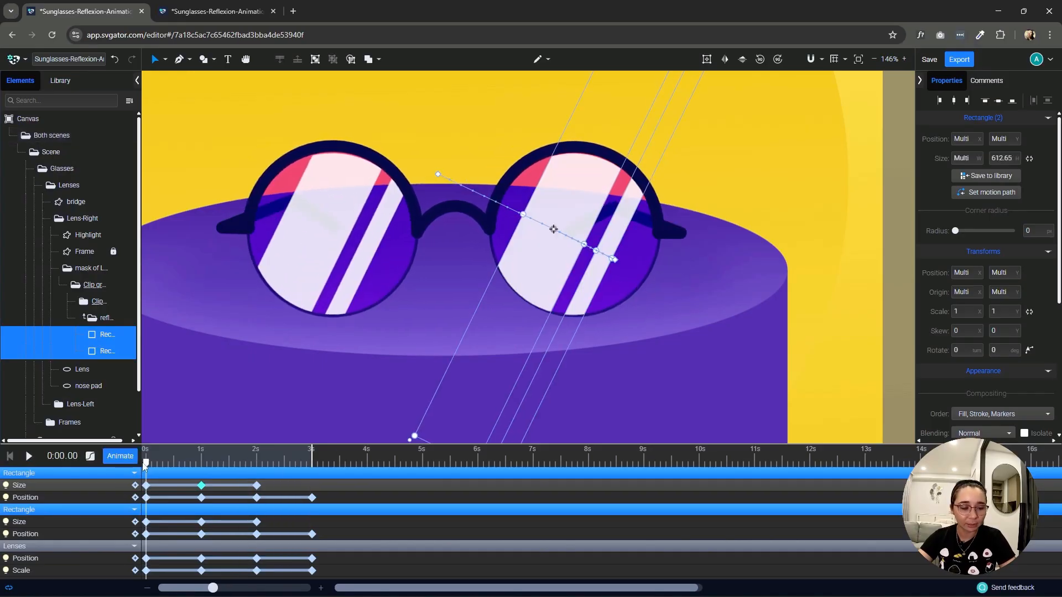
pyautogui.press('space')
pyautogui.moveTo(422, 268); pyautogui.dragTo(521, 273)
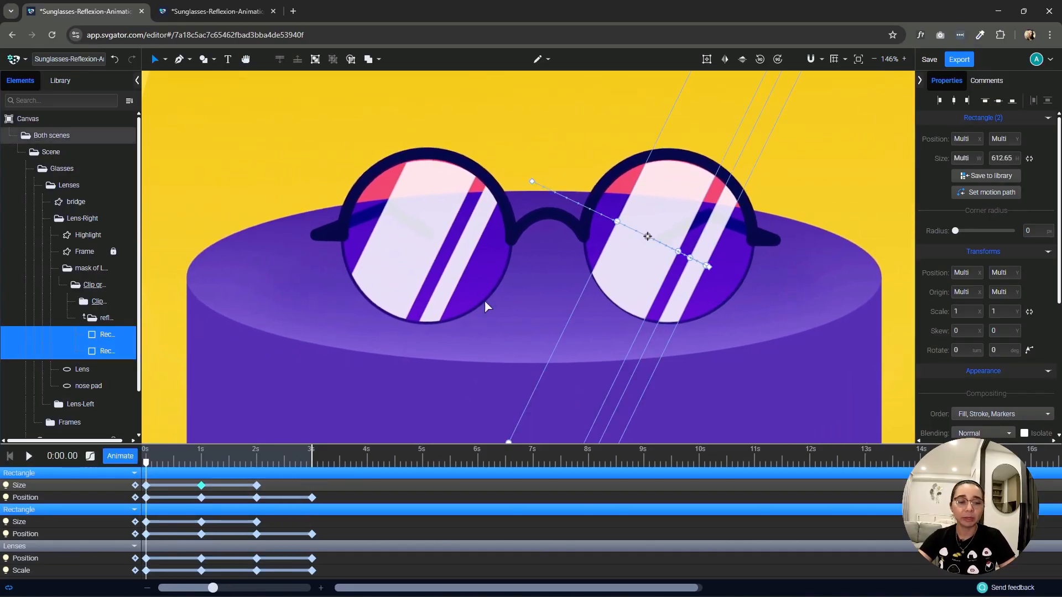
# Select both reflexion rectangles inside the Lens-Left mask group and add a Position animator to them at 0 seconds.
pyautogui.click(408, 210)
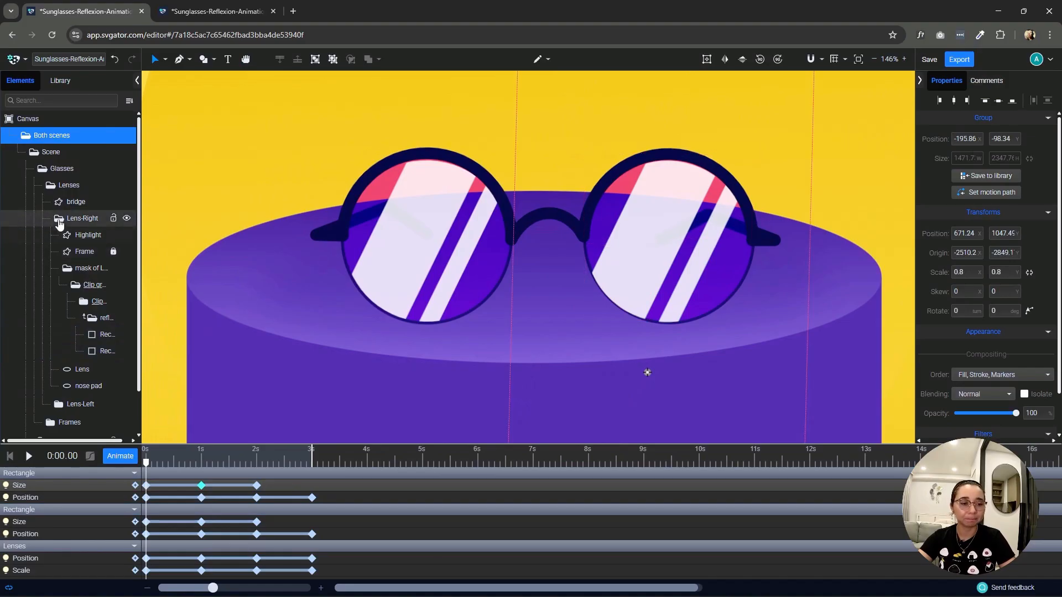
pyautogui.click(72, 235)
pyautogui.click(59, 236)
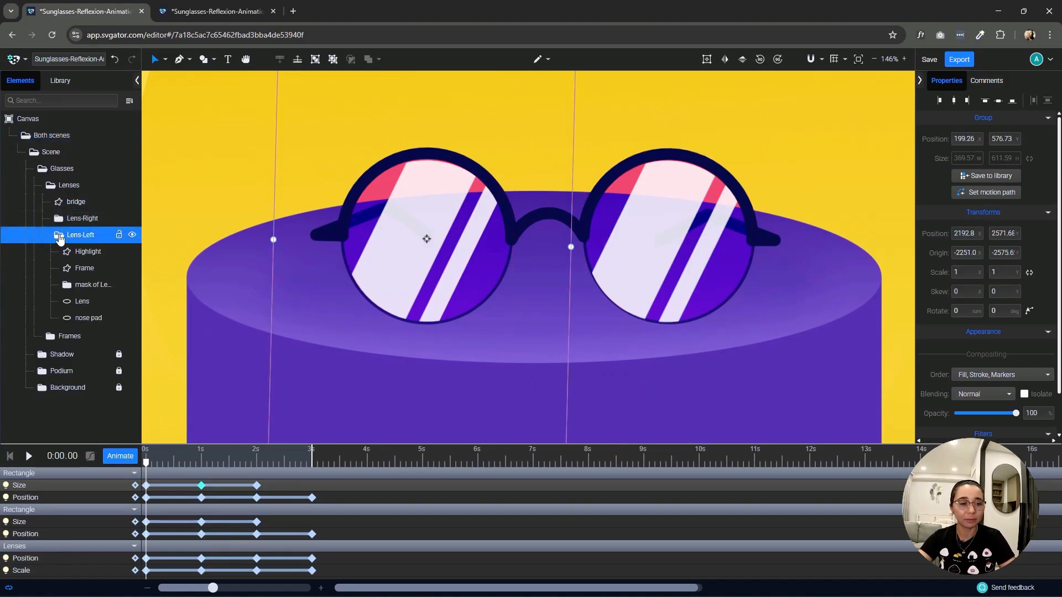
pyautogui.click(88, 285)
pyautogui.click(67, 285)
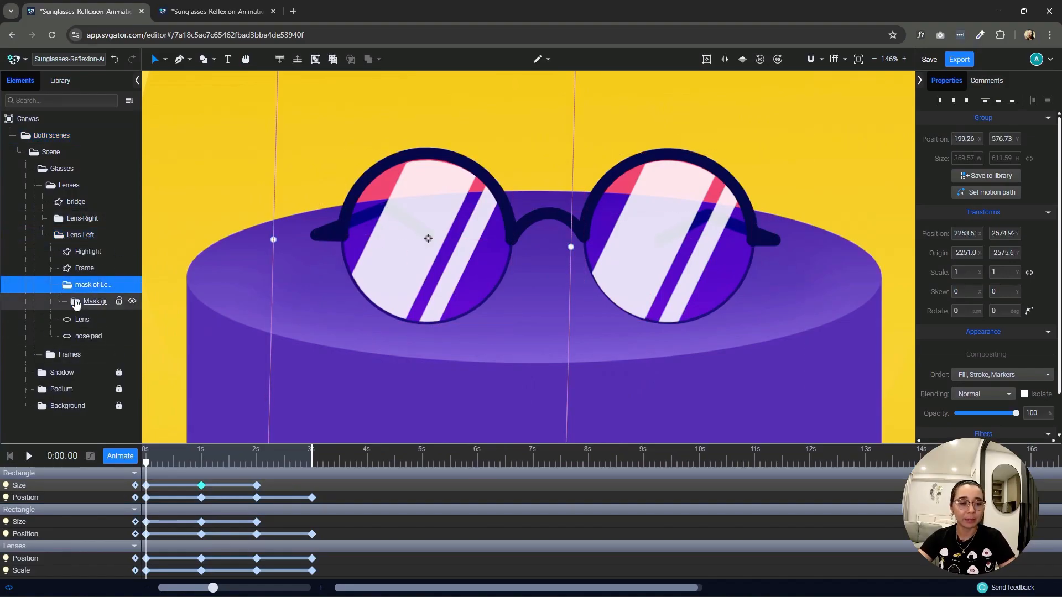
pyautogui.click(76, 301)
pyautogui.click(79, 335)
pyautogui.click(99, 368)
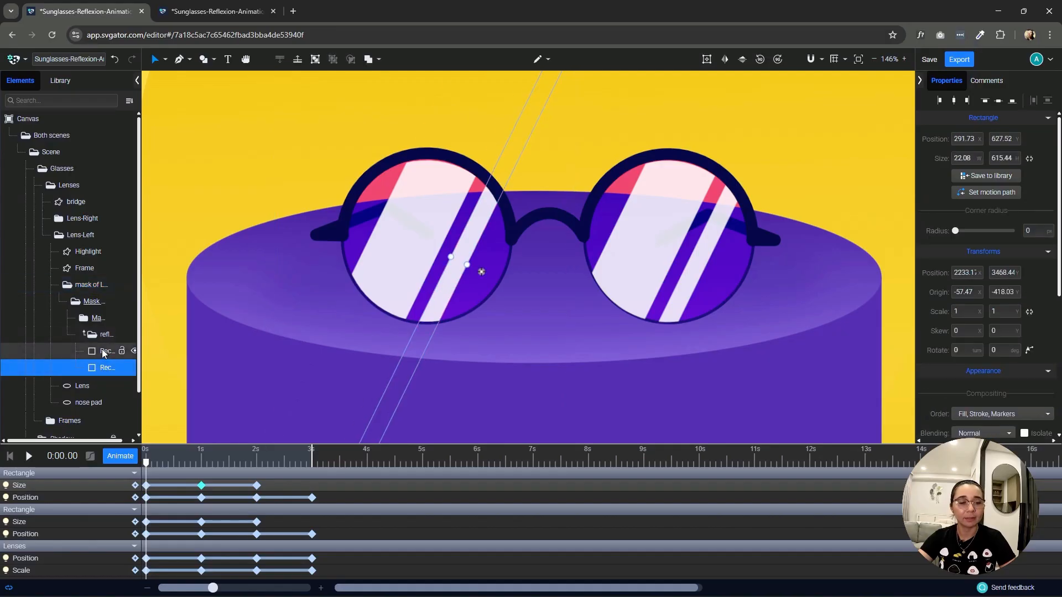
pyautogui.keyDown('shift'); pyautogui.click(102, 353); pyautogui.keyUp('shift')
pyautogui.click(120, 455)
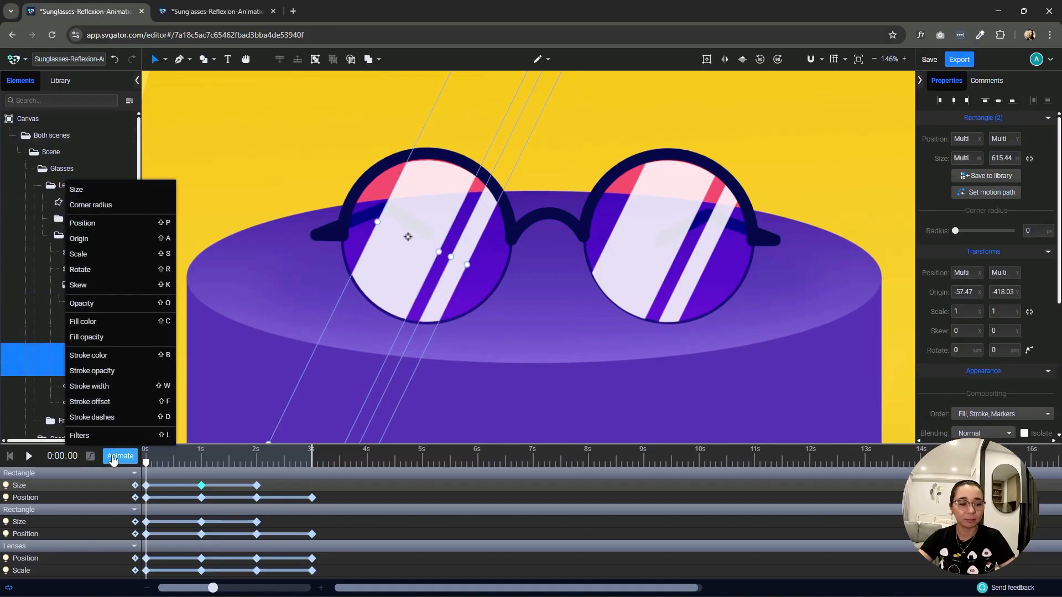
pyautogui.click(119, 227)
# Copy the 0-second Position keyframe of each left-lens reflexion rectangle to 2 seconds.
pyautogui.click(257, 464)
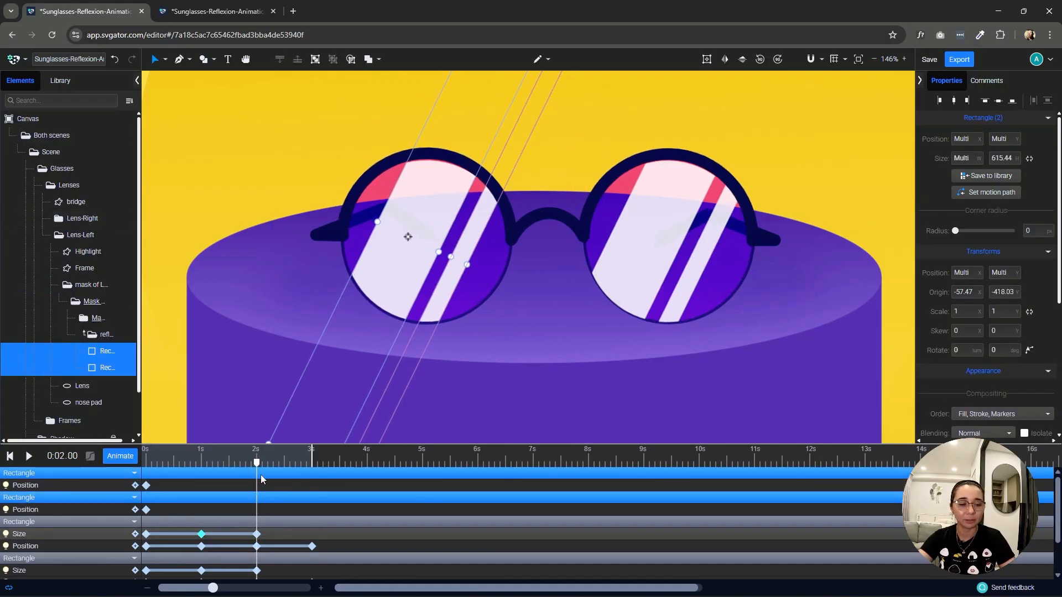
pyautogui.click(147, 486)
pyautogui.hotkey('ctrl', 'c')
pyautogui.hotkey('ctrl', 'v')
pyautogui.click(147, 510)
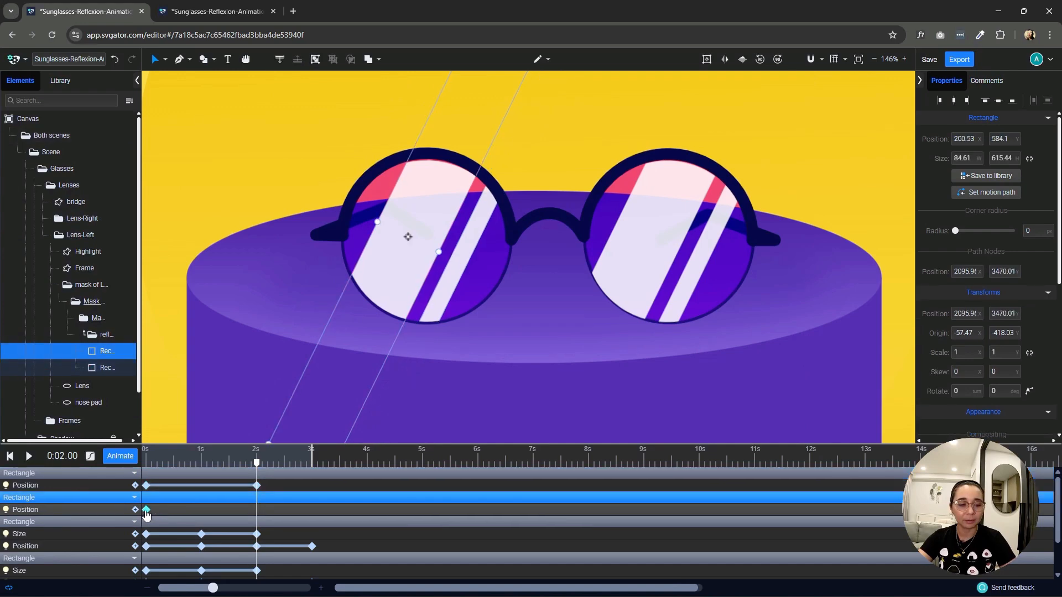
pyautogui.hotkey('ctrl', 'c')
pyautogui.hotkey('ctrl', 'v')
# At 1 second, select both left-lens reflexion rectangles and move them diagonally down and right, out of the lens.
pyautogui.moveTo(257, 466); pyautogui.dragTo(202, 483)
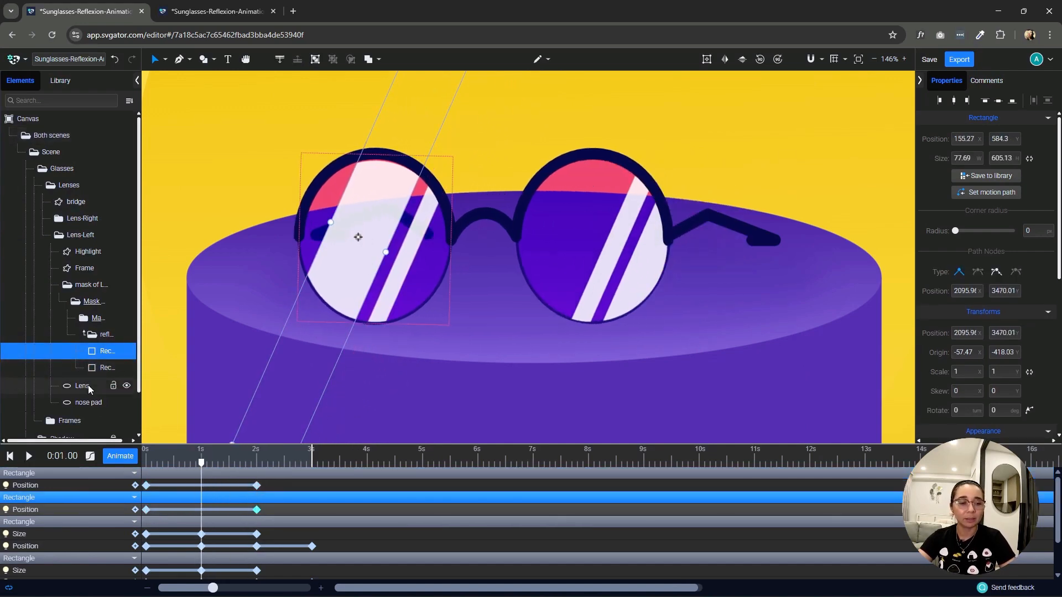
pyautogui.keyDown('shift'); pyautogui.click(104, 369); pyautogui.keyUp('shift')
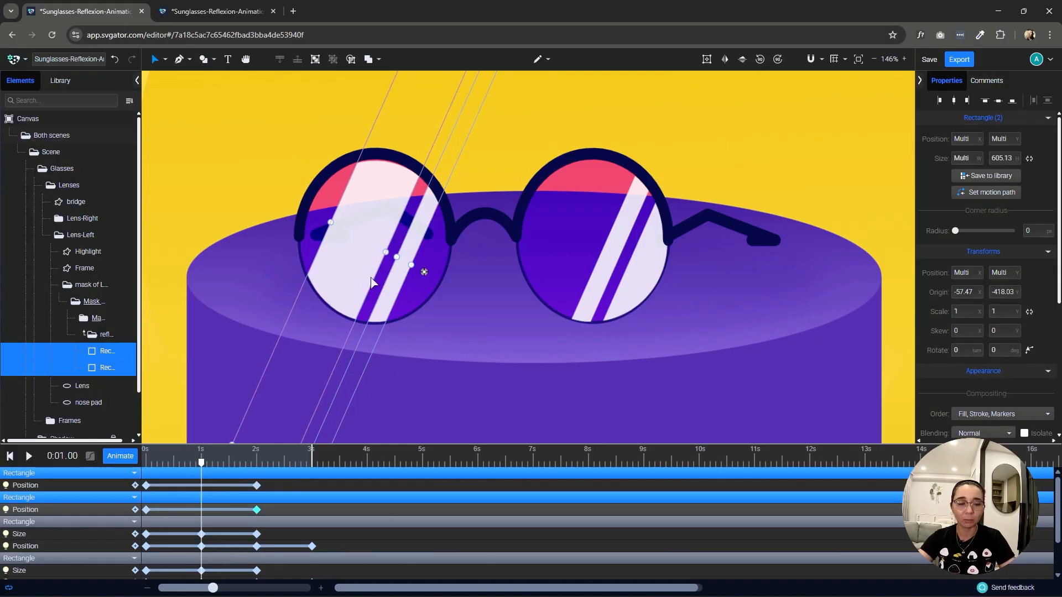
pyautogui.moveTo(361, 272); pyautogui.dragTo(477, 333)
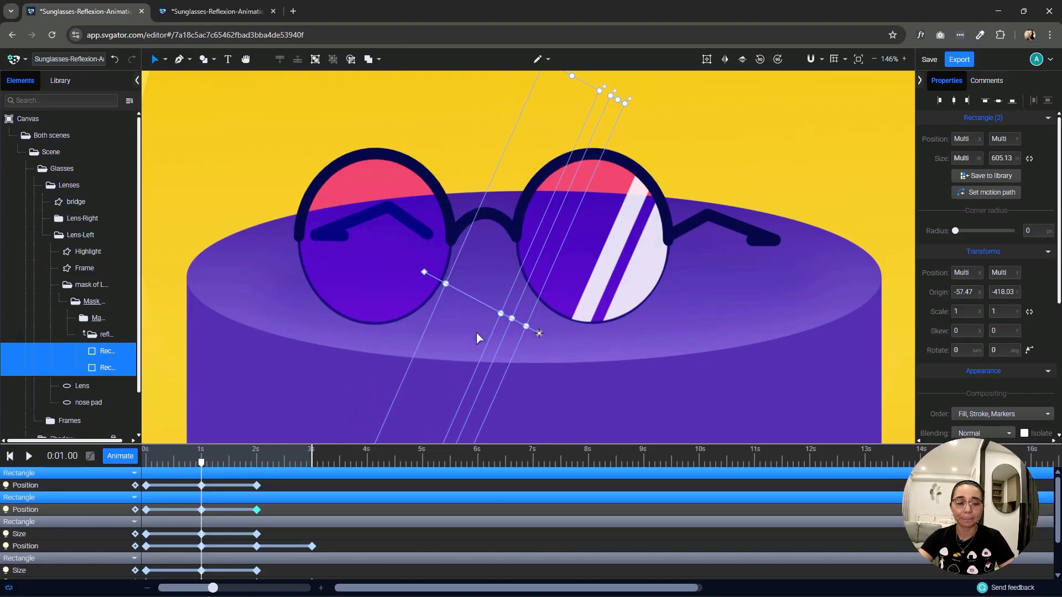
# Add a Size animator at 0 seconds to both reflexion rectangles of the left lens.
pyautogui.moveTo(200, 469); pyautogui.dragTo(128, 470)
pyautogui.click(120, 455)
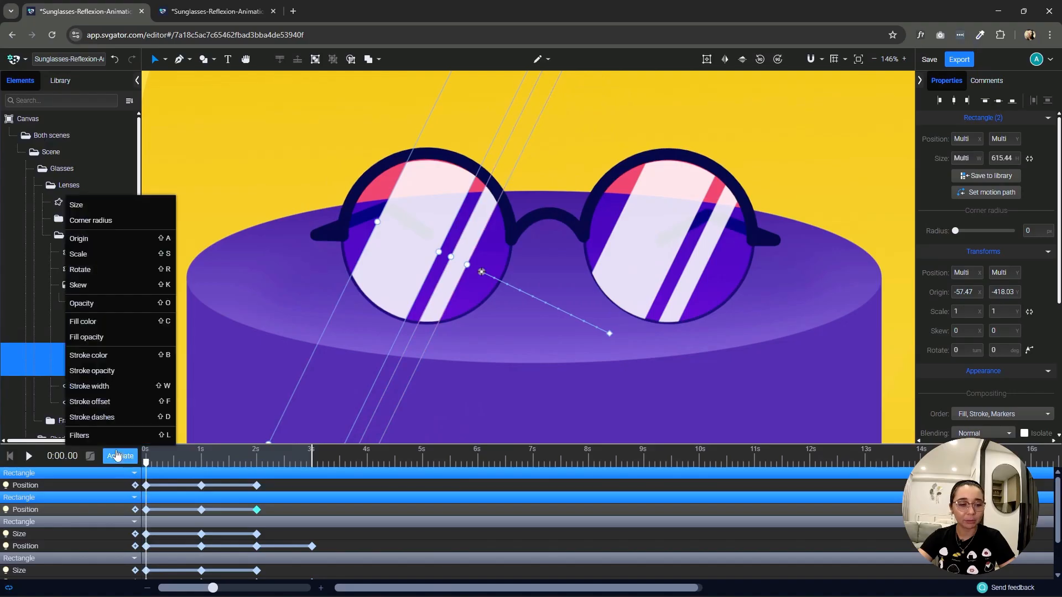
pyautogui.click(128, 213)
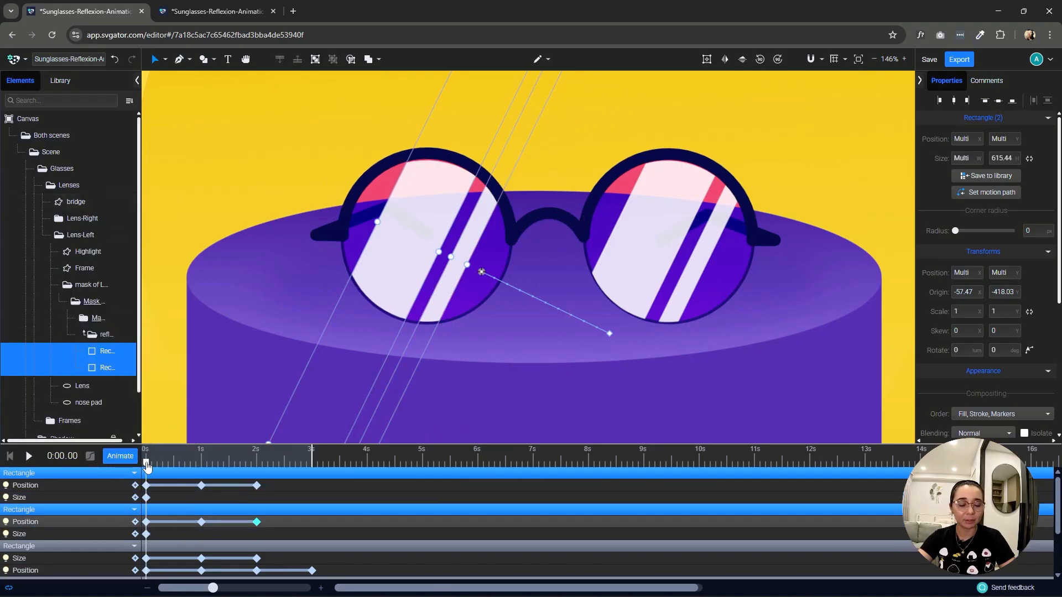
# Copy the 0-second Size keyframe of each left-lens reflexion rectangle to 2 seconds.
pyautogui.click(145, 498)
pyautogui.moveTo(146, 463); pyautogui.dragTo(202, 464)
pyautogui.click(146, 535)
pyautogui.hotkey('ctrl', 'c')
pyautogui.hotkey('ctrl', 'v')
# At 1 second, use the Resize tool to narrow the wide left-lens rectangle to about 22 and widen the thin one to about 71.
pyautogui.click(165, 59)
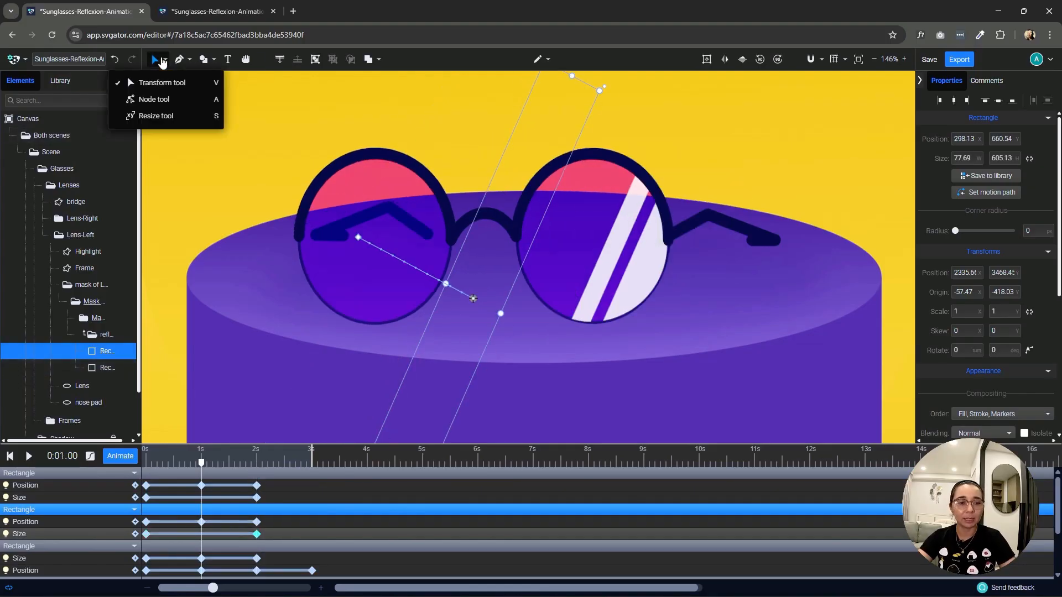
pyautogui.click(166, 114)
pyautogui.moveTo(501, 314); pyautogui.dragTo(466, 297)
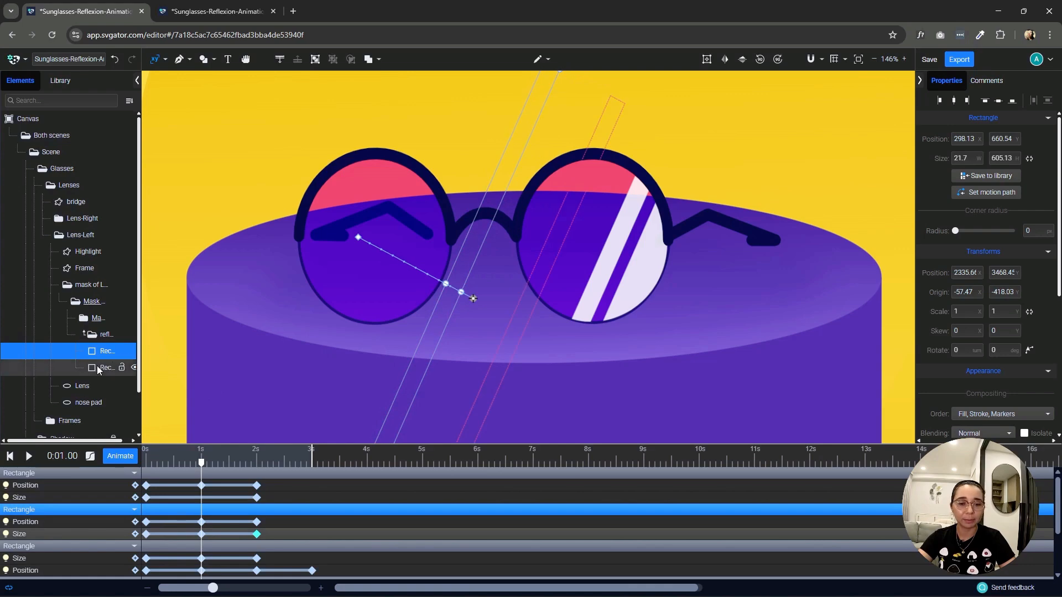
pyautogui.click(122, 368)
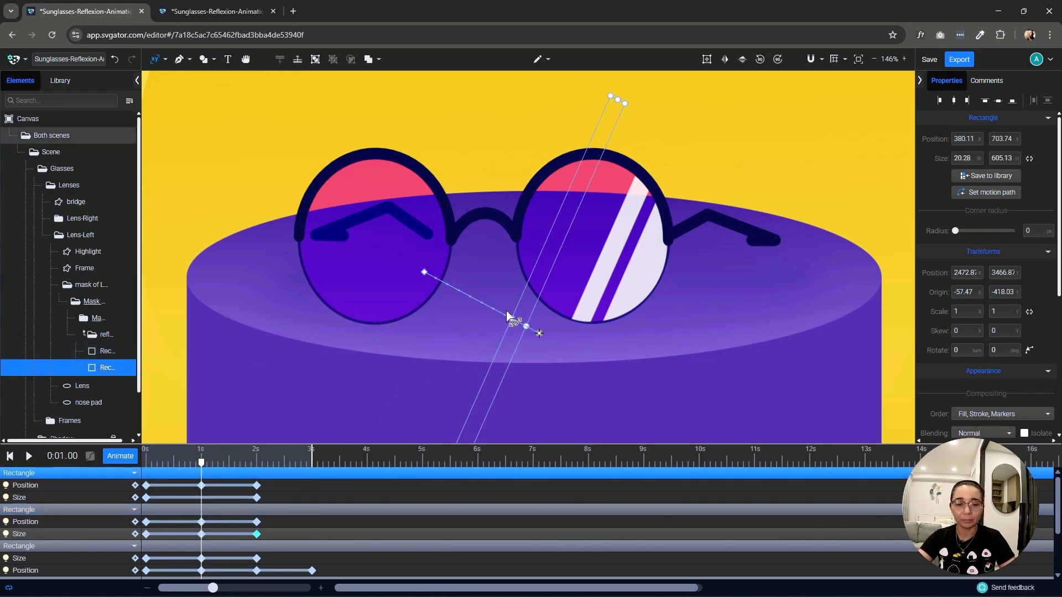
pyautogui.moveTo(526, 331); pyautogui.dragTo(563, 348)
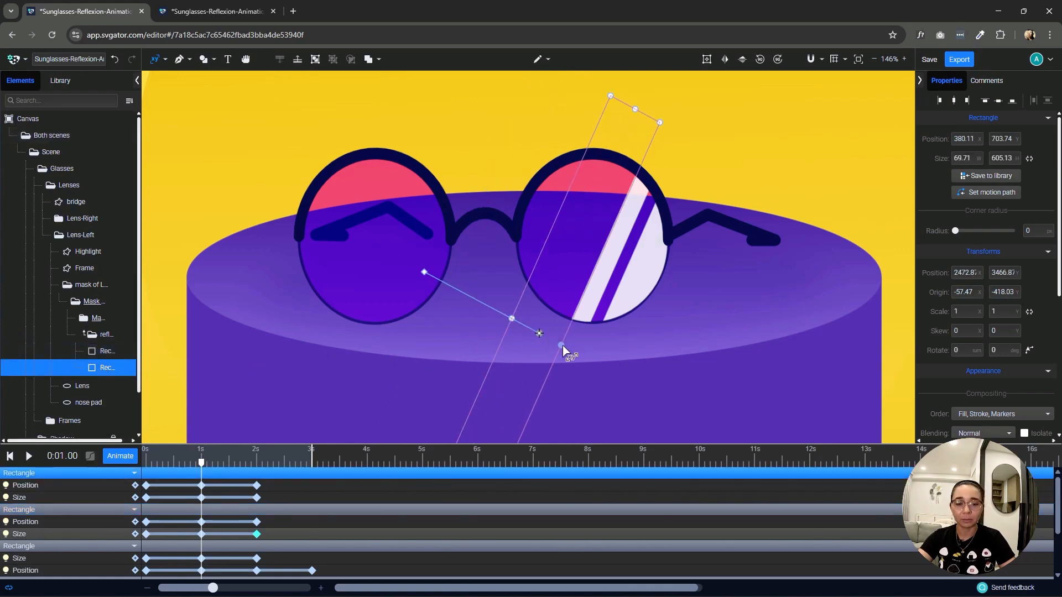
pyautogui.click(159, 61)
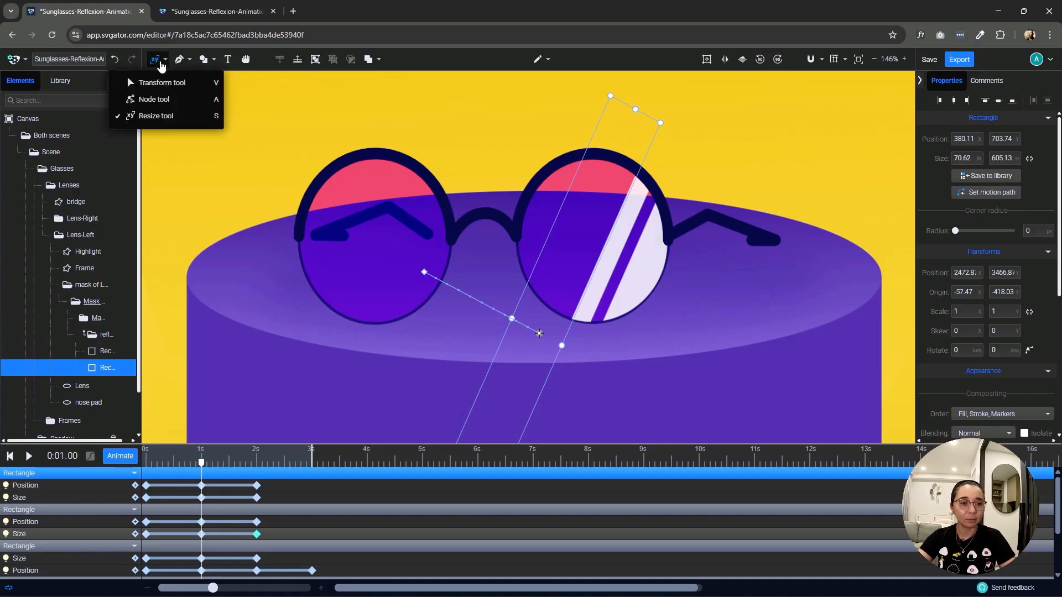
pyautogui.click(162, 82)
pyautogui.keyDown('shift'); pyautogui.click(101, 356); pyautogui.keyUp('shift')
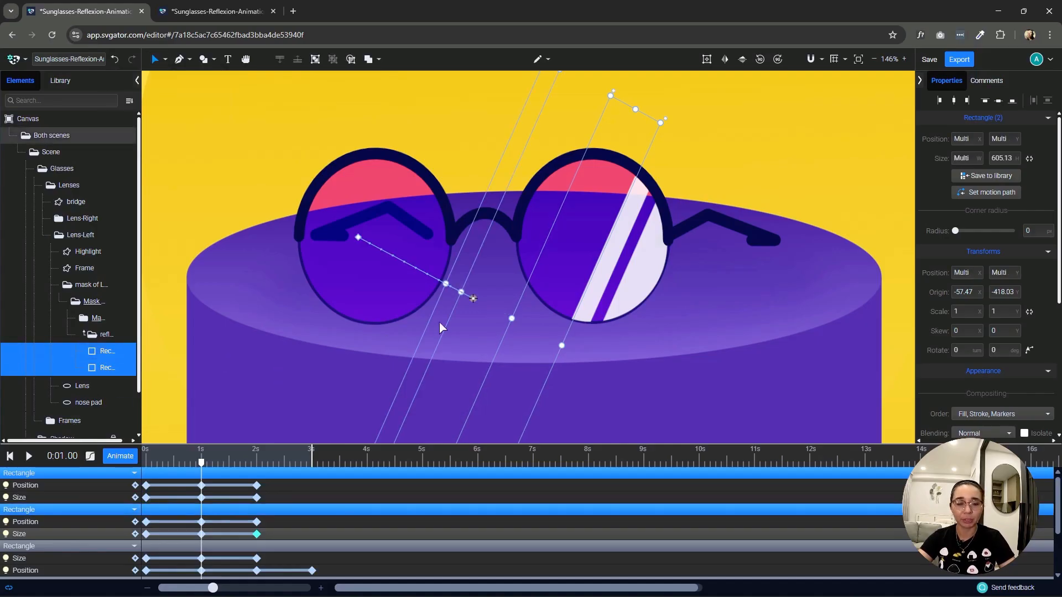
pyautogui.click(104, 368)
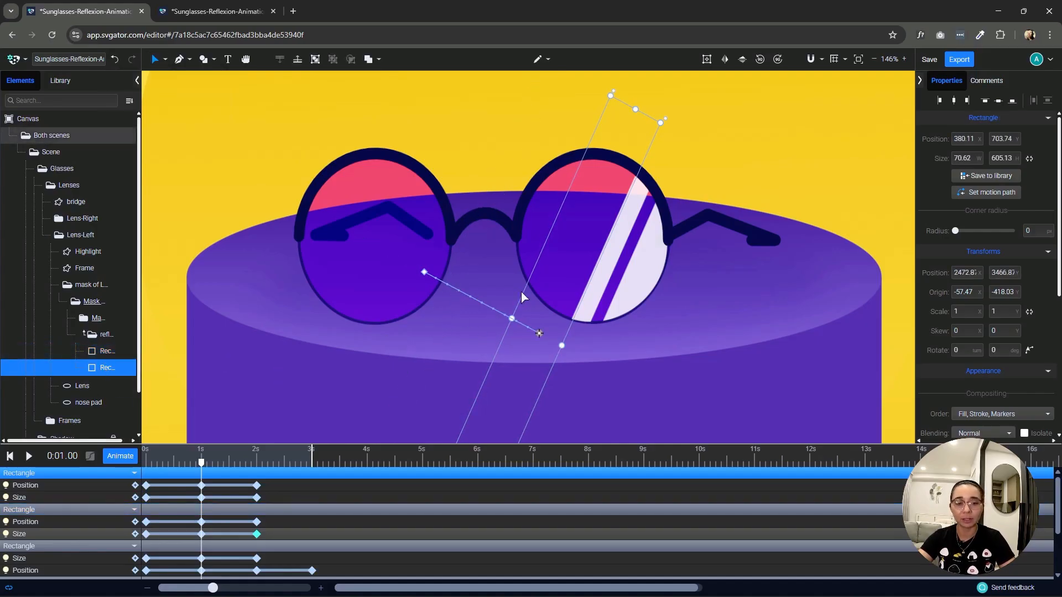
pyautogui.moveTo(523, 292); pyautogui.dragTo(492, 279)
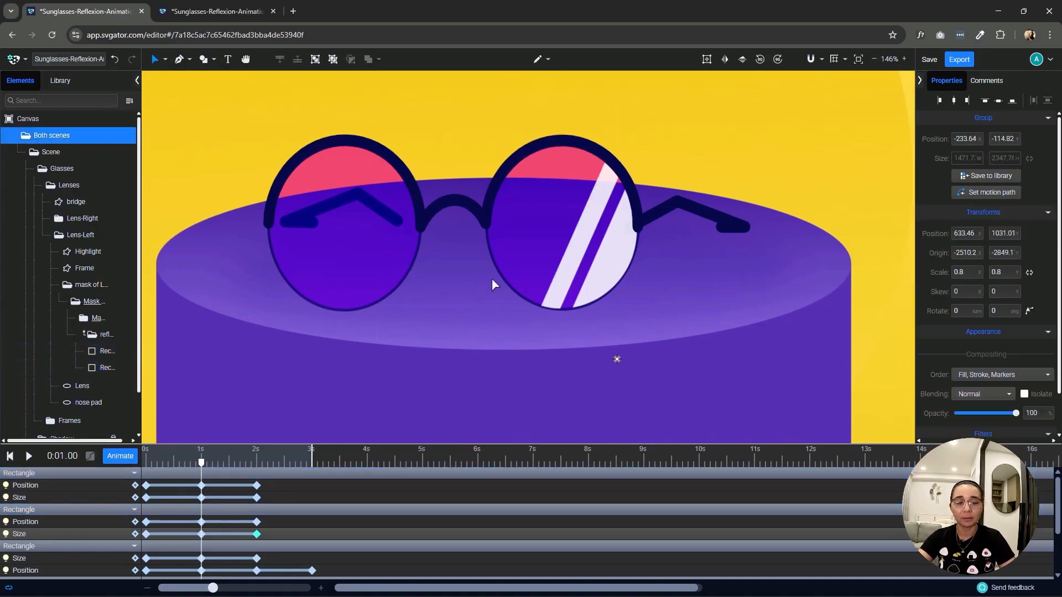
pyautogui.hotkey('ctrl', 'z')
# Move the widened left-lens rectangle up and left at 1 second, close to the narrowed rectangle.
pyautogui.click(104, 353)
pyautogui.click(115, 367)
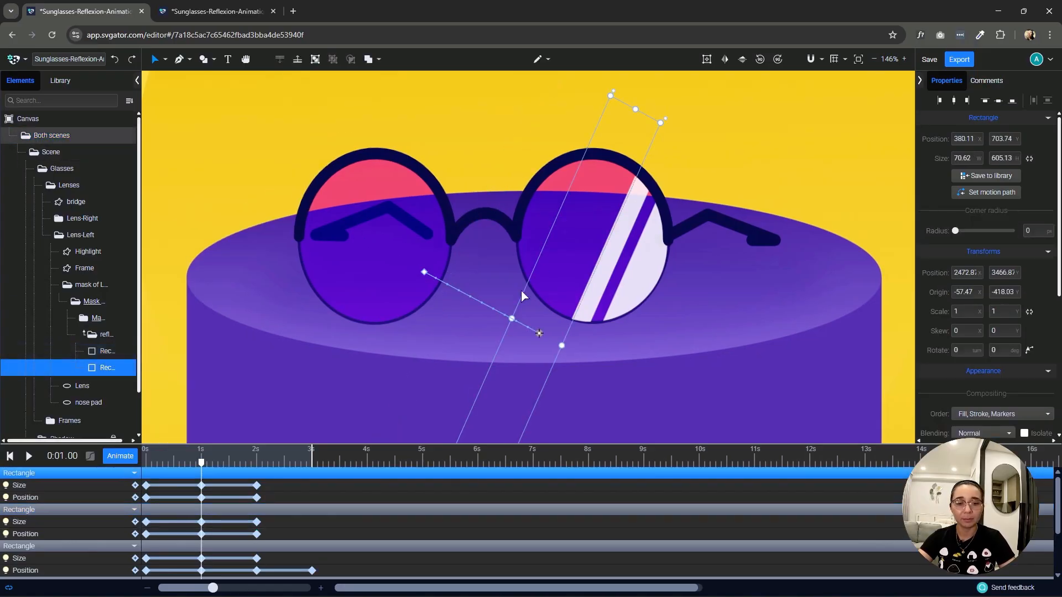
pyautogui.moveTo(524, 291); pyautogui.dragTo(479, 271)
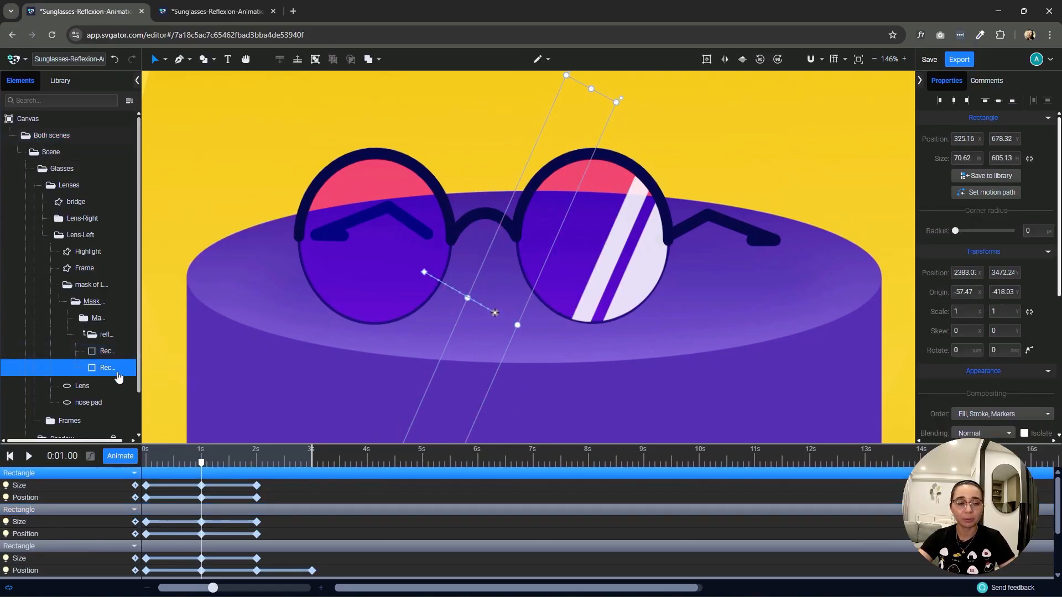
pyautogui.click(104, 350)
pyautogui.keyDown('shift'); pyautogui.click(106, 365); pyautogui.keyUp('shift')
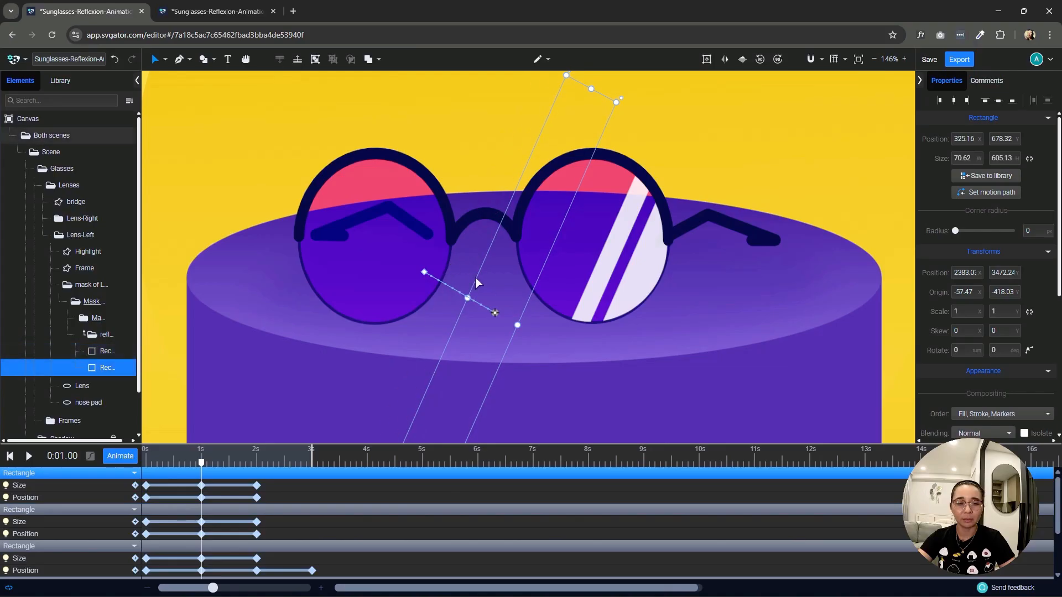
pyautogui.moveTo(476, 279); pyautogui.dragTo(481, 281)
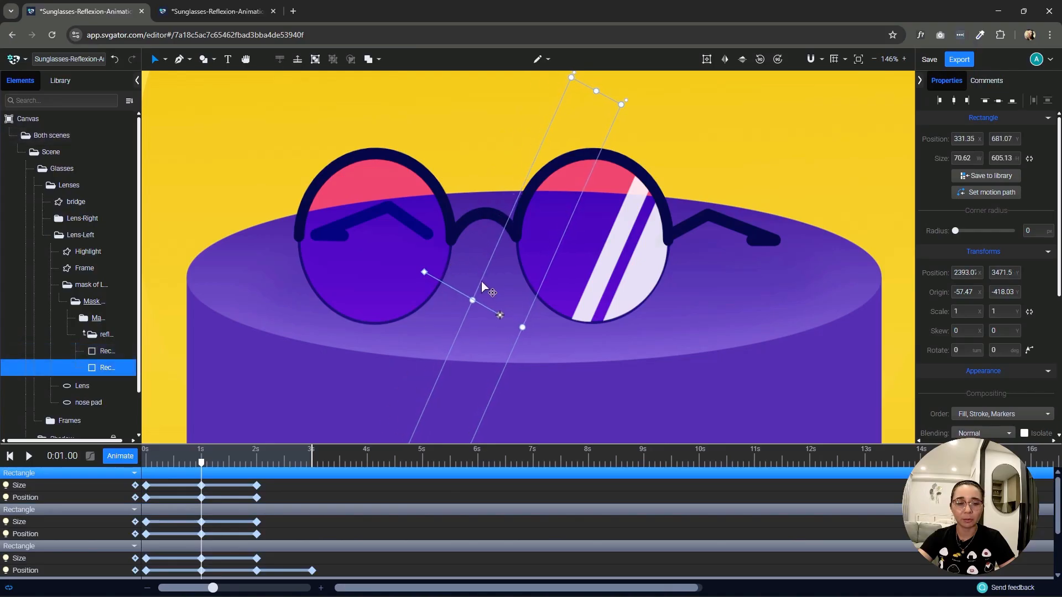
pyautogui.click(102, 352)
pyautogui.click(103, 366)
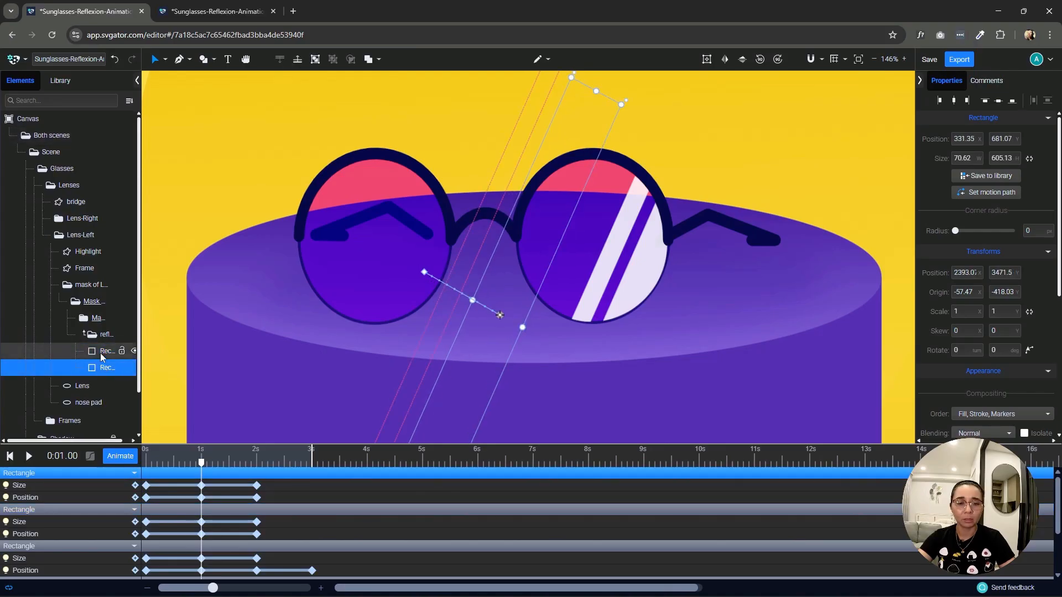
pyautogui.click(101, 352)
# Play the animation from 0 seconds to review the left lens's reflections, and move the playhead to 2 seconds.
pyautogui.click(157, 462)
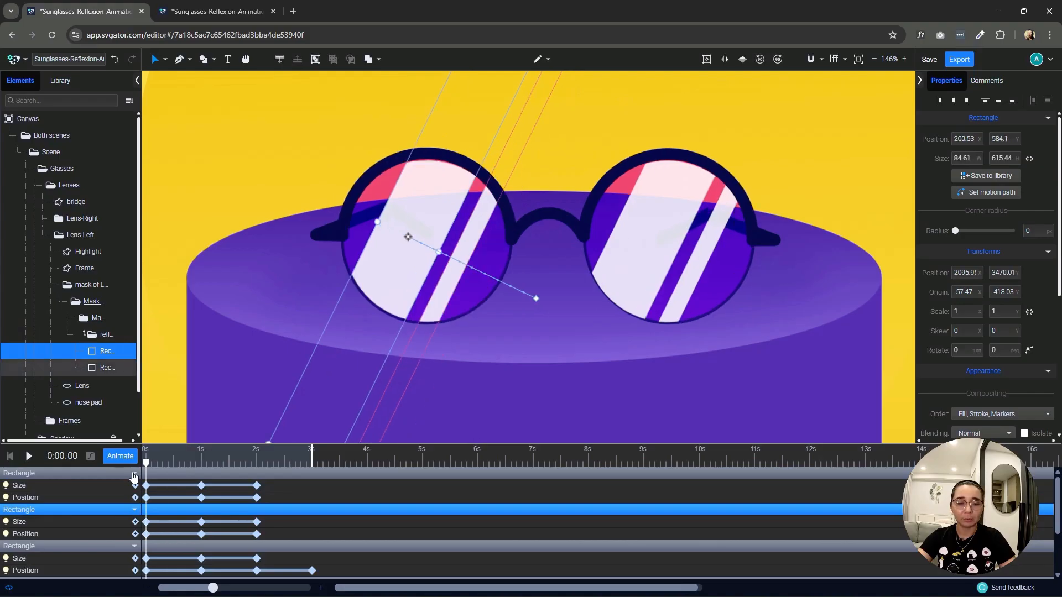
pyautogui.press('space')
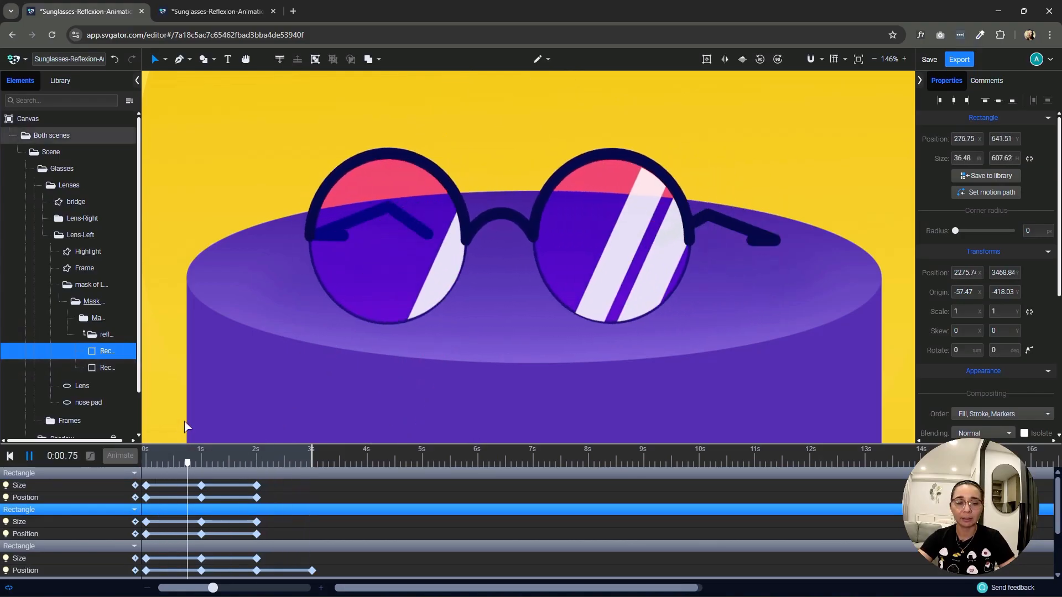
pyautogui.click(257, 465)
pyautogui.click(258, 466)
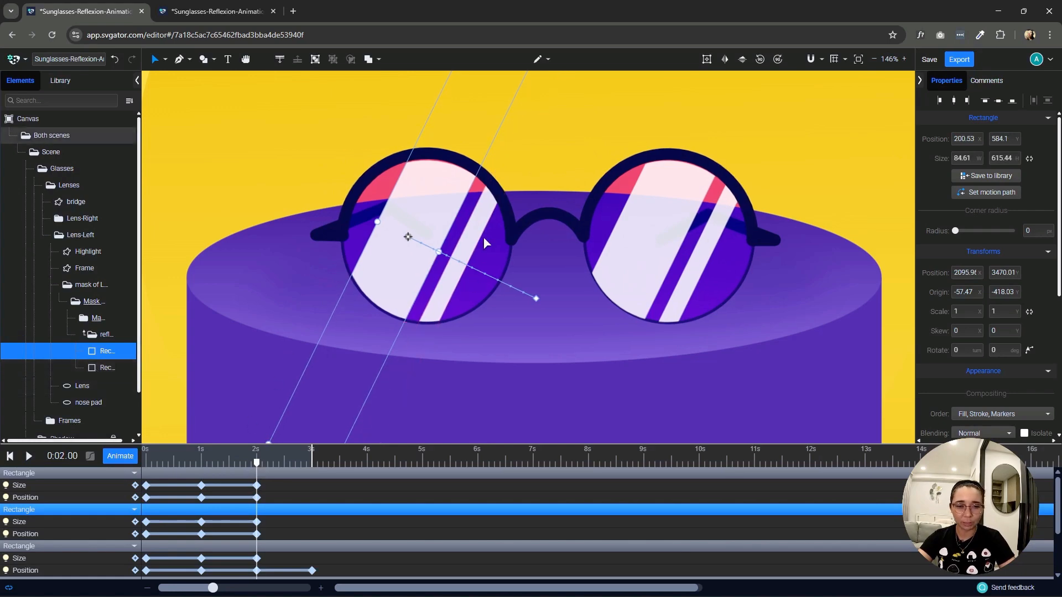
# Nudge both left-lens reflexion rectangles slightly down and right at 1 second, and shift them up and left at 3 seconds.
pyautogui.moveTo(259, 470); pyautogui.dragTo(201, 469)
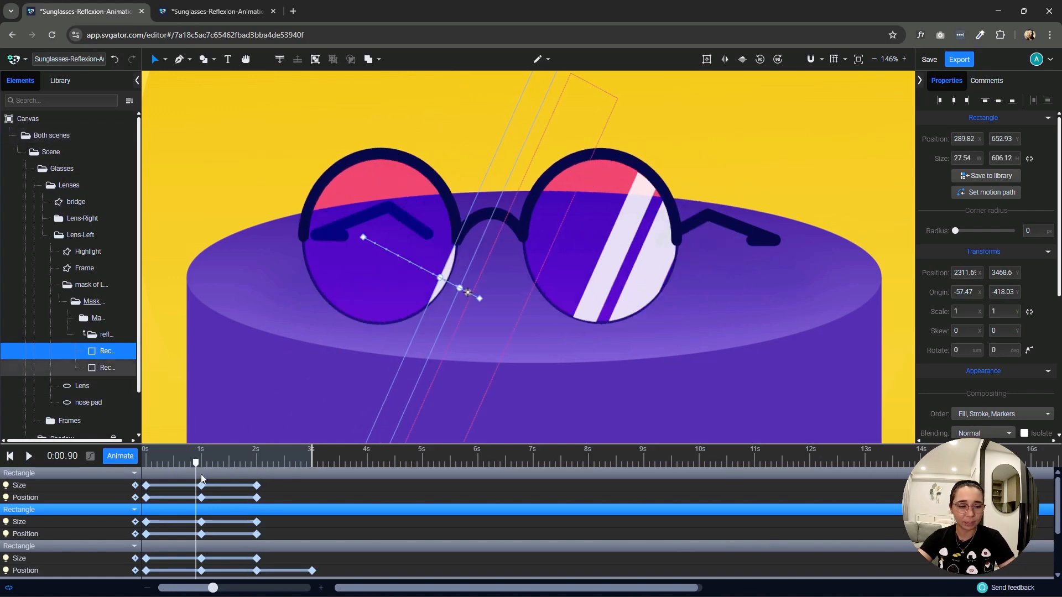
pyautogui.keyDown('shift'); pyautogui.click(101, 370); pyautogui.keyUp('shift')
pyautogui.moveTo(481, 283); pyautogui.dragTo(486, 285)
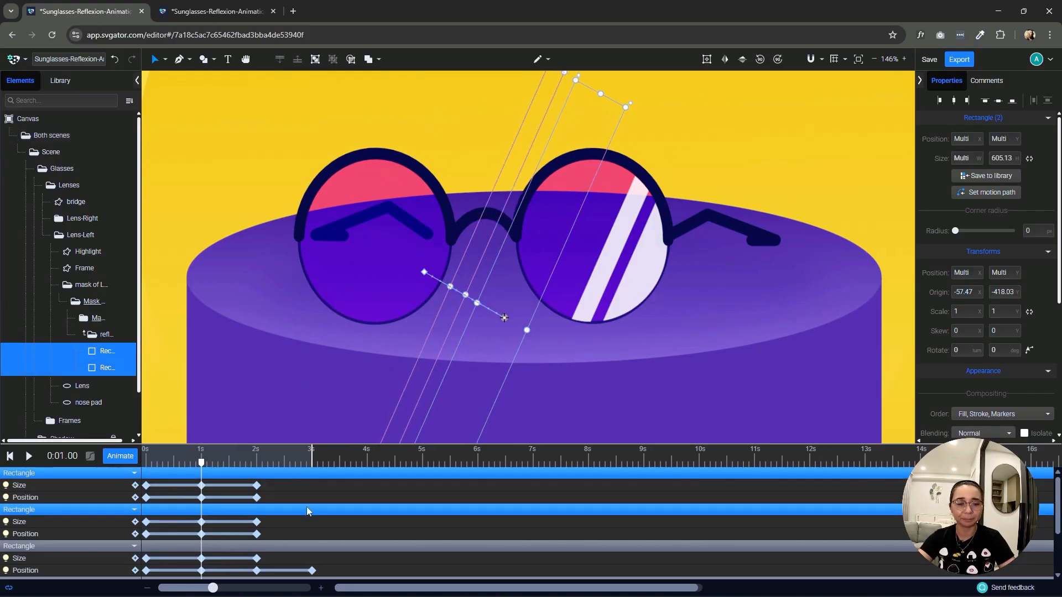
pyautogui.moveTo(202, 464); pyautogui.dragTo(313, 489)
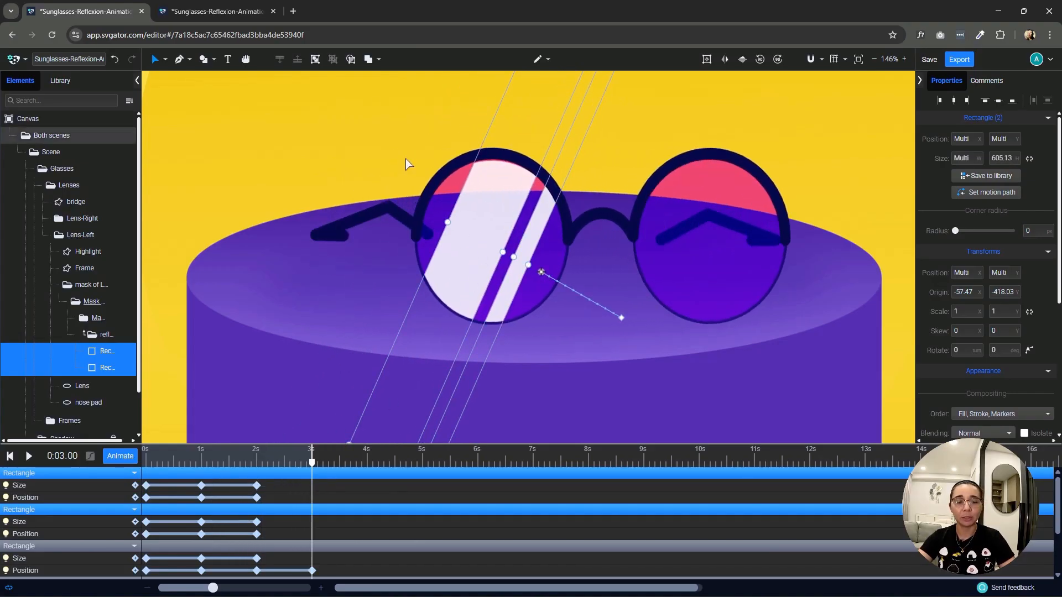
pyautogui.moveTo(474, 265); pyautogui.dragTo(442, 247)
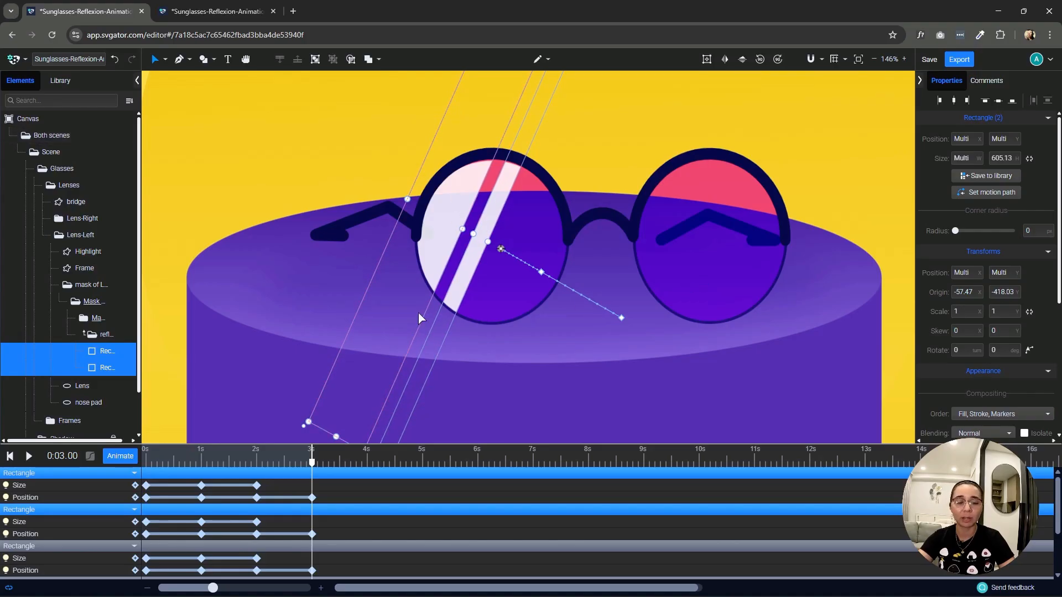
# Play the animation to review the reflections in both lenses, and return the playhead to 0 seconds.
pyautogui.press('space')
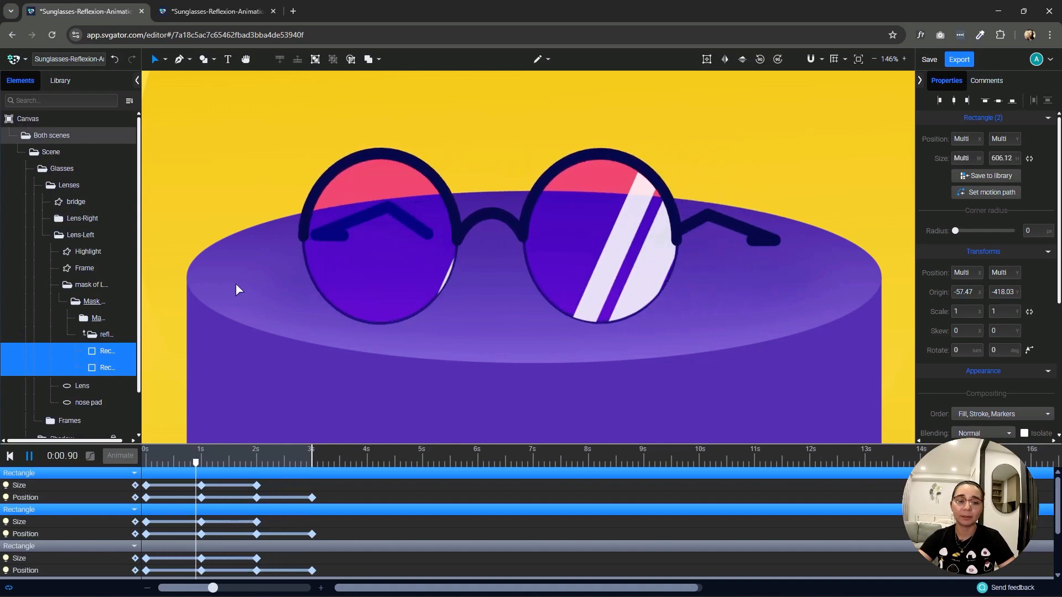
pyautogui.press('space')
pyautogui.keyDown('ctrl'); pyautogui.scroll(-2, 306, 270); pyautogui.keyUp('ctrl')
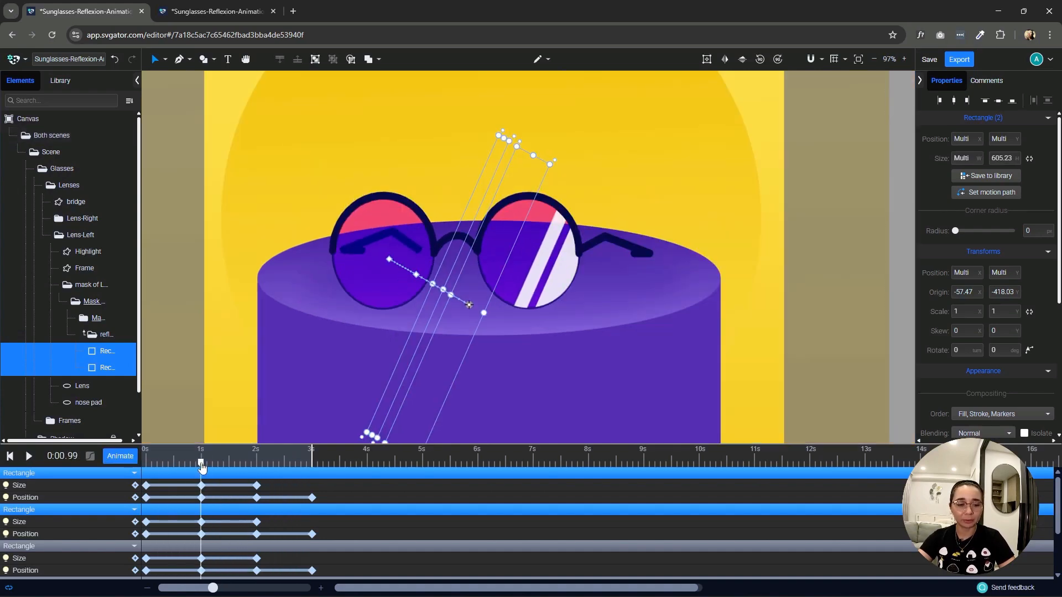
pyautogui.press('space')
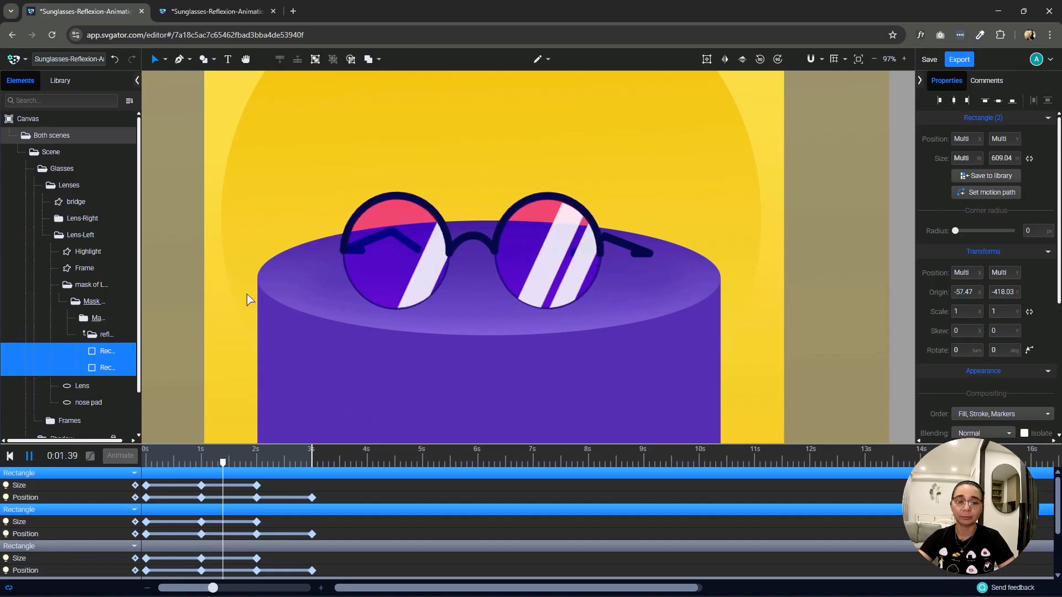
pyautogui.press('space')
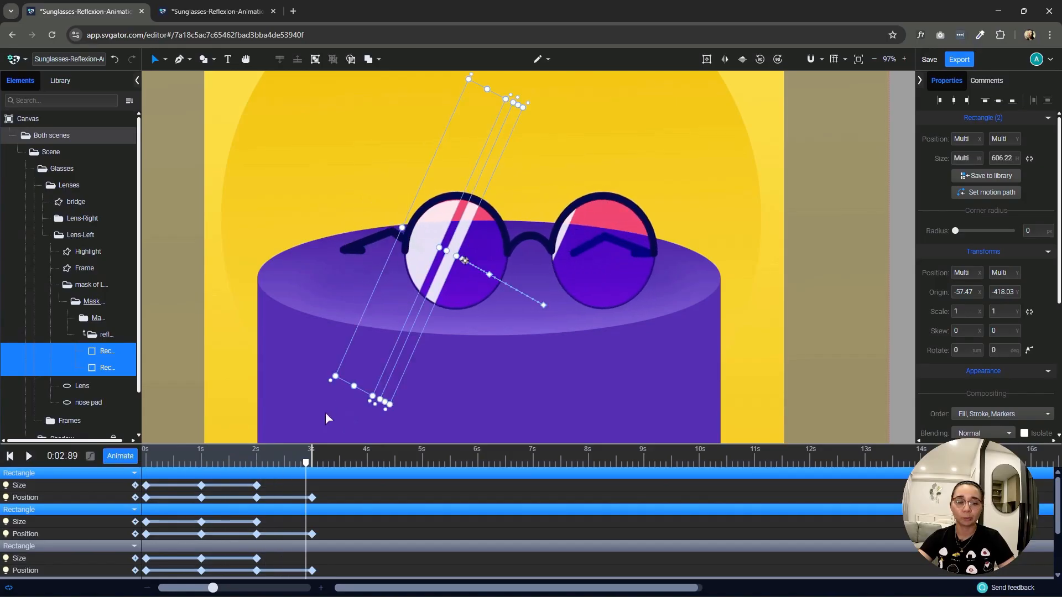
pyautogui.moveTo(306, 462); pyautogui.dragTo(140, 486)
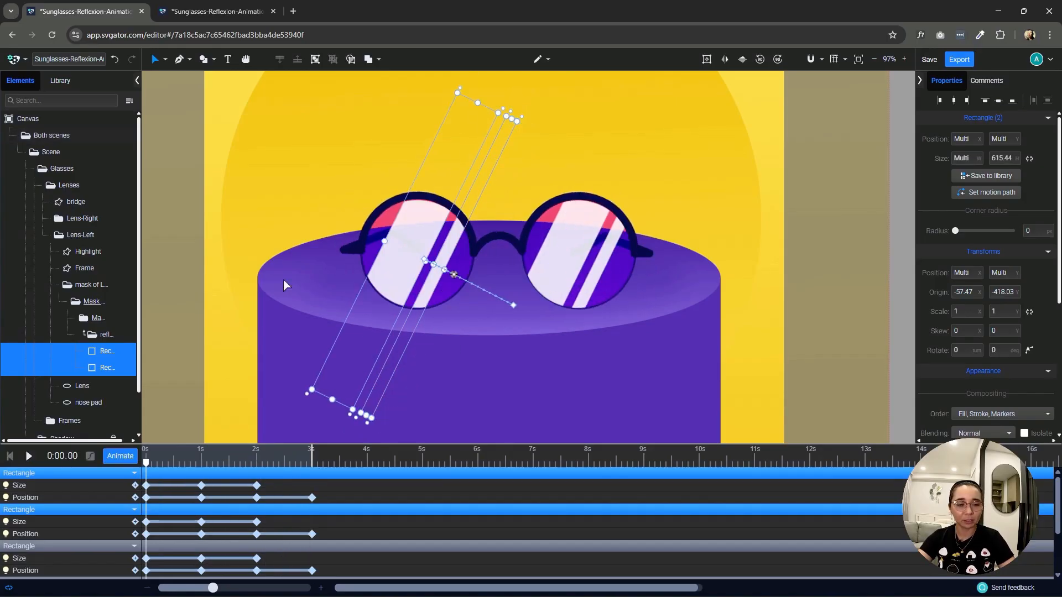
# Collapse and lock the left lens's mask group, and select the Highlight path in Lens-Left.
pyautogui.click(67, 287)
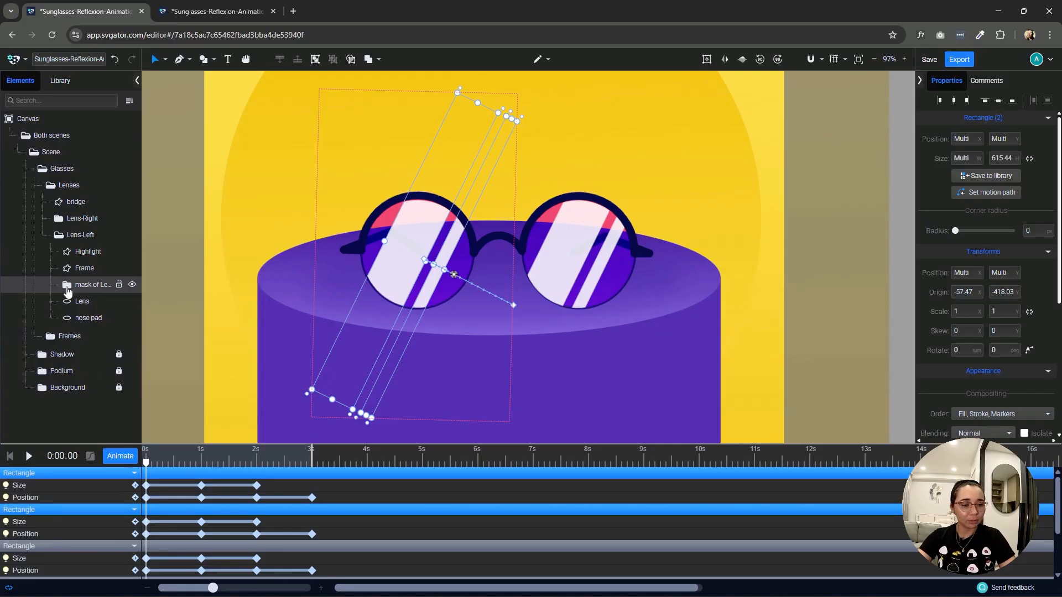
pyautogui.click(118, 285)
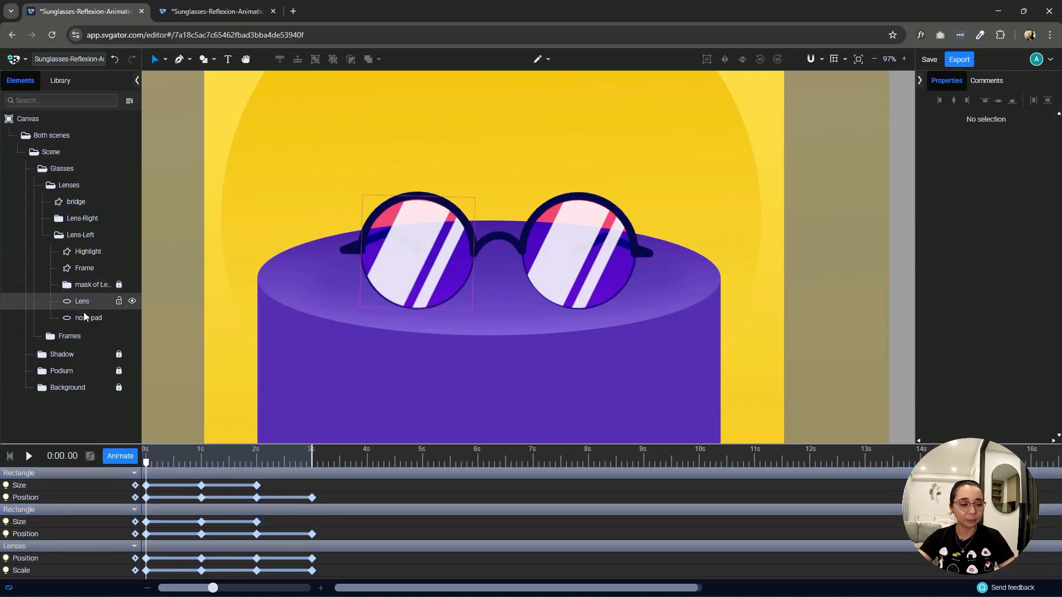
pyautogui.click(94, 252)
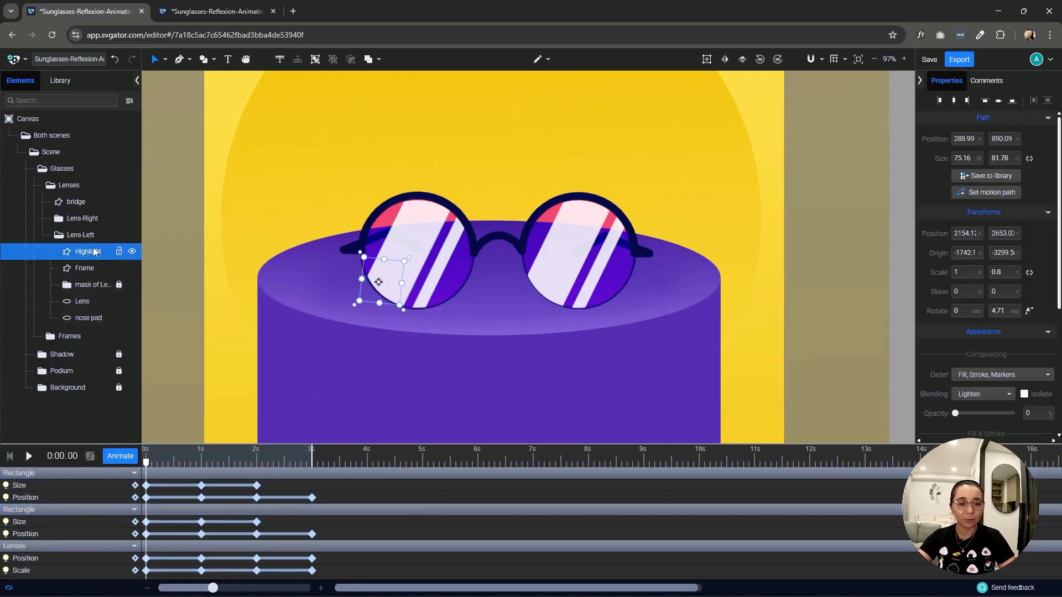
# Try raising the opacity of the left lens's Highlight path.
pyautogui.scroll(-4, 983, 291)
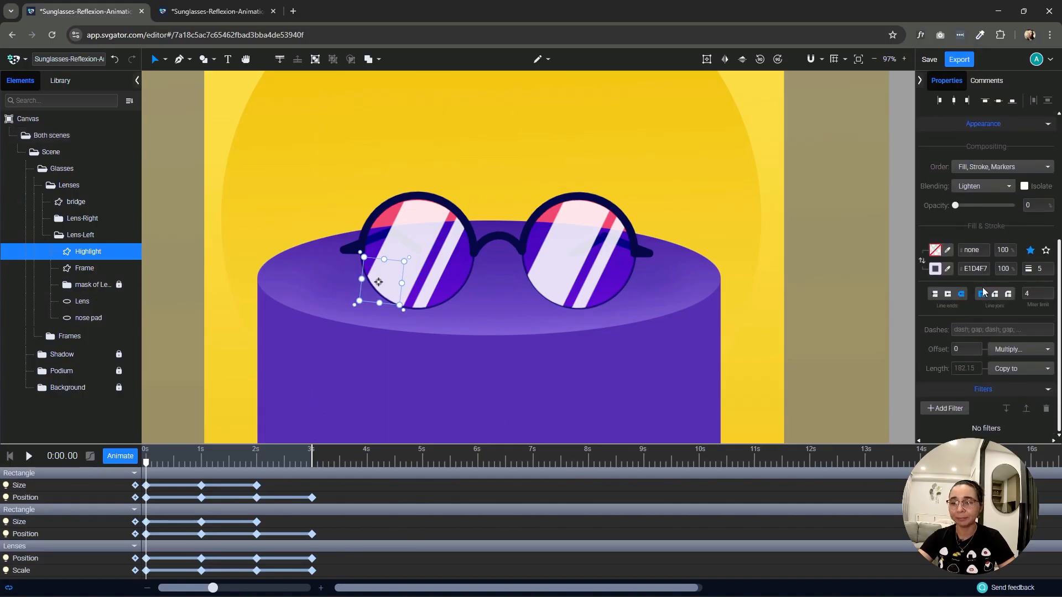
pyautogui.scroll(-2, 365, 298)
pyautogui.scroll(8, 368, 296)
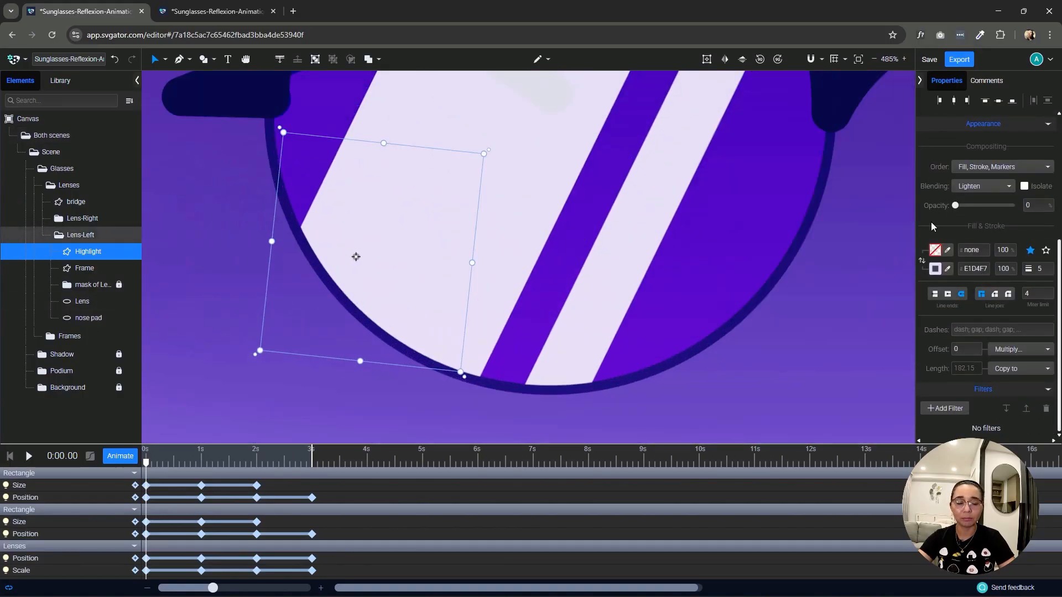
pyautogui.moveTo(956, 207)
pyautogui.mouseDown()
pyautogui.moveTo(1029, 206)
pyautogui.moveTo(978, 211)
pyautogui.mouseUp()
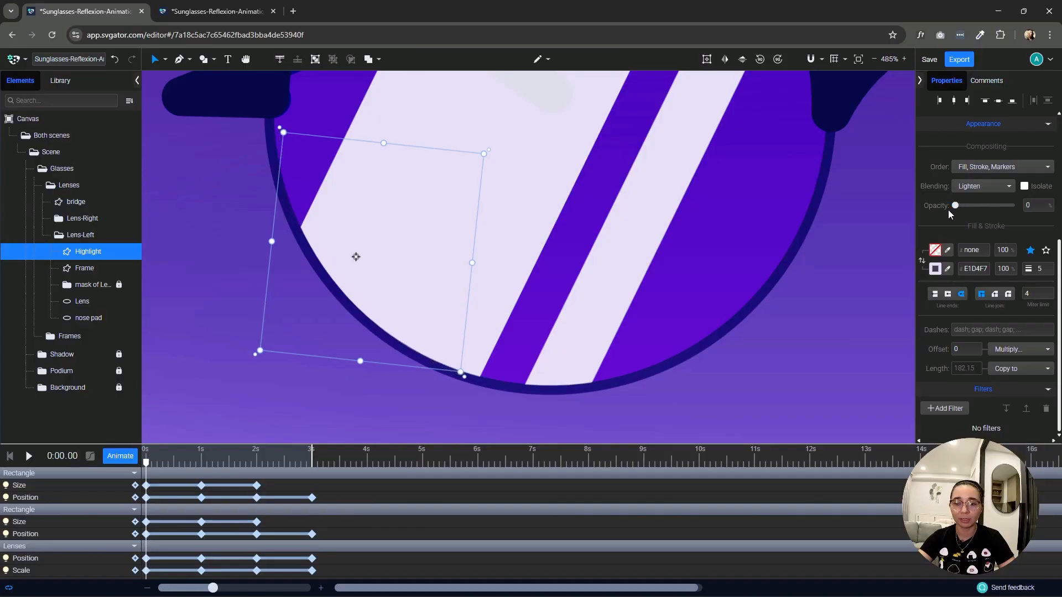
# Step through the animation at 1 and 3 seconds to examine the left lens's edge, and return the playhead to 0 seconds.
pyautogui.scroll(-5, 440, 239)
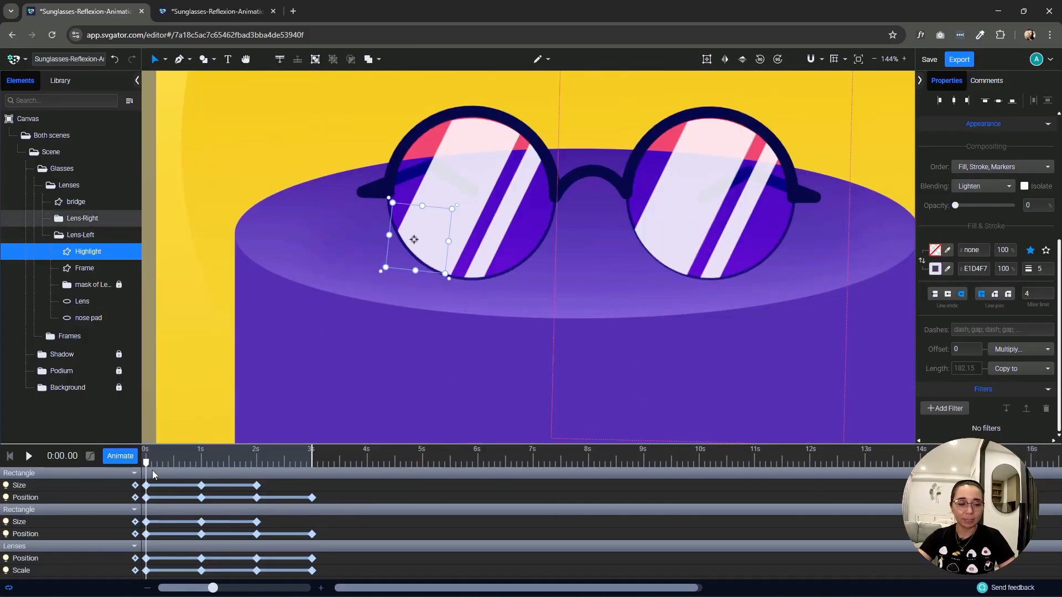
pyautogui.click(203, 470)
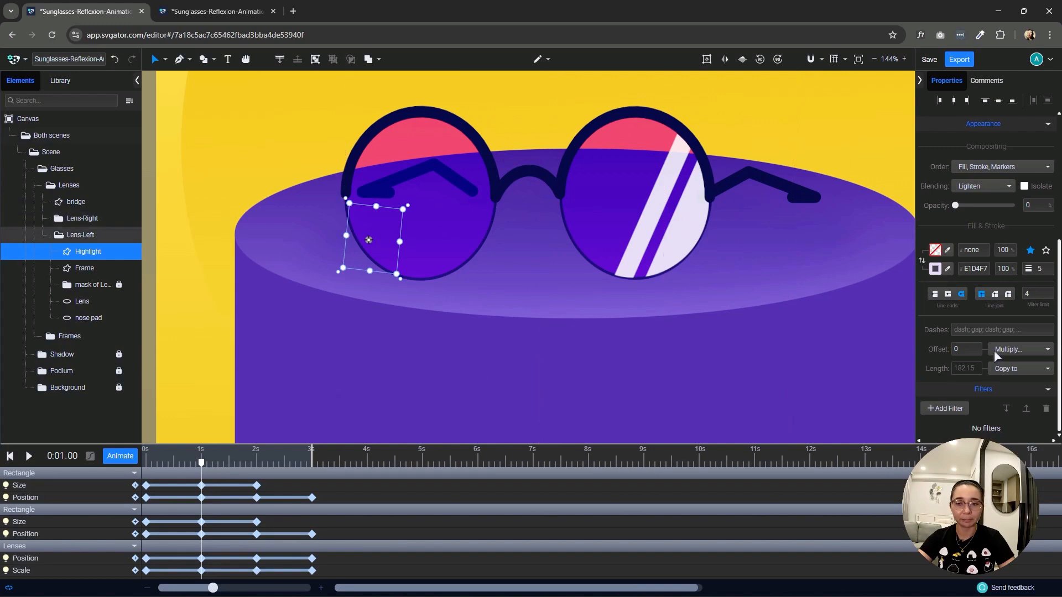
pyautogui.press('Left')
pyautogui.press('Right')
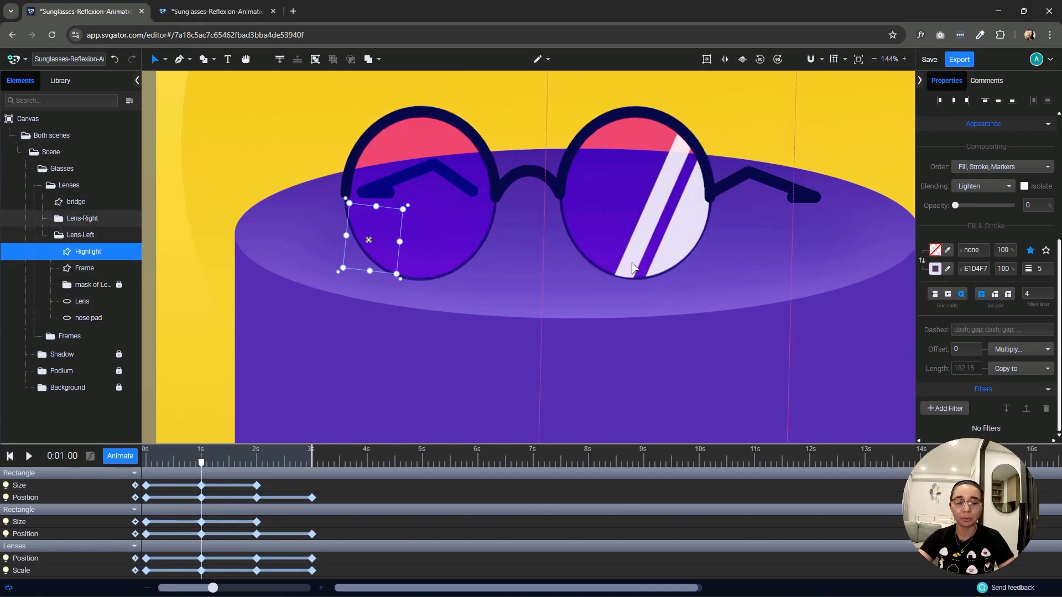
pyautogui.moveTo(205, 462); pyautogui.dragTo(314, 483)
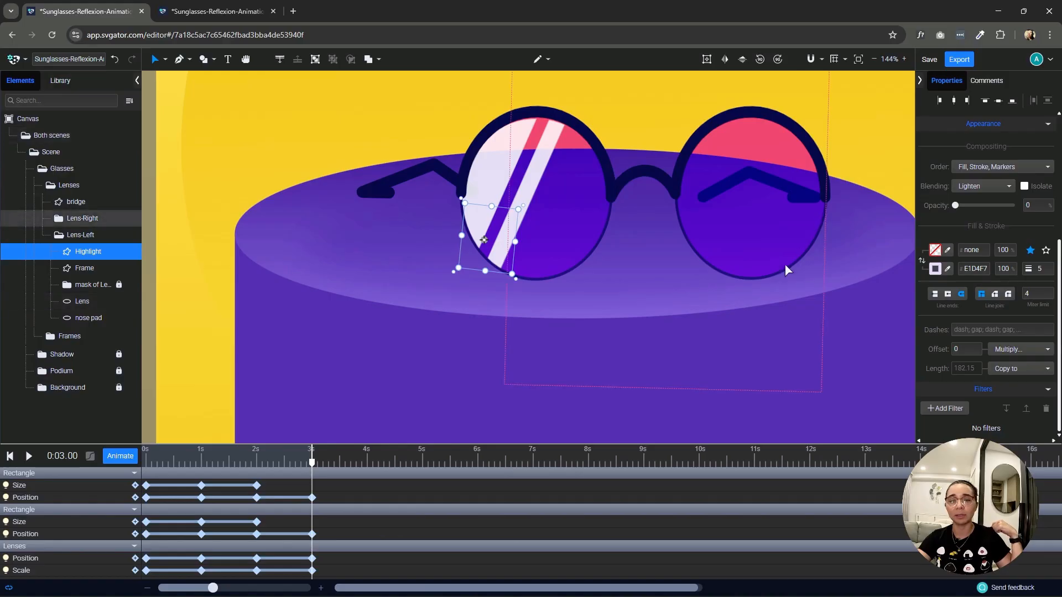
pyautogui.moveTo(310, 466); pyautogui.dragTo(146, 467)
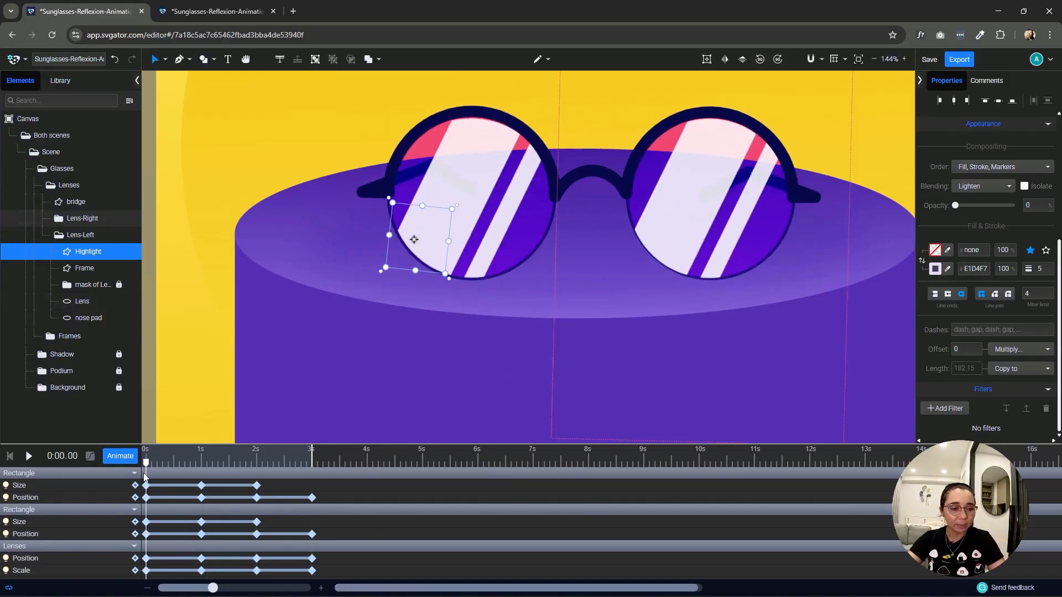
# Animate the left Highlight's opacity with keyframes of 0% at 0 seconds, 100% at 1 second, 0% at 2 seconds and 100% at 3 seconds.
pyautogui.scroll(-3, 526, 219)
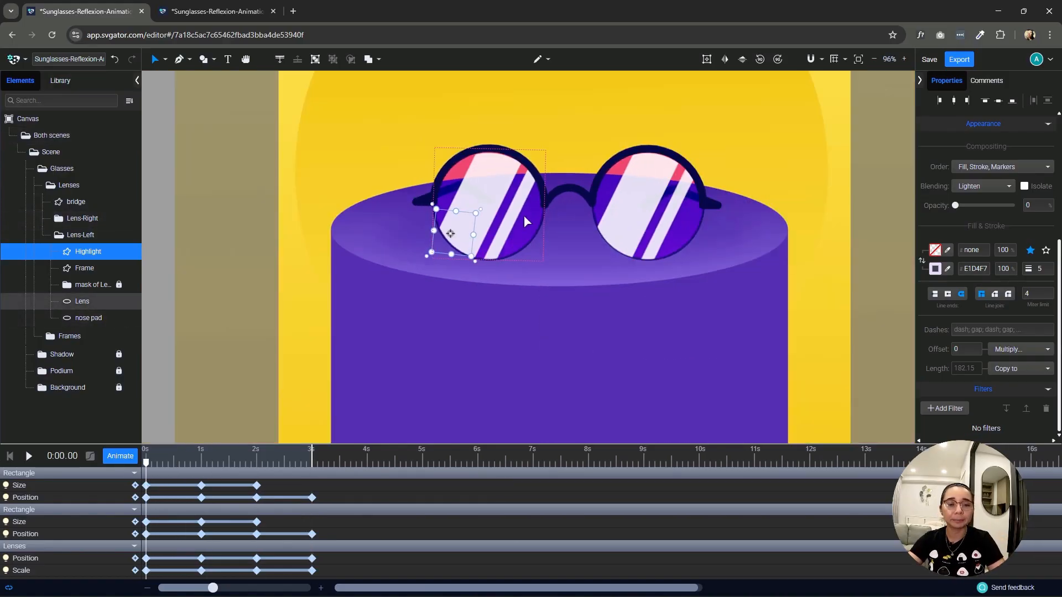
pyautogui.scroll(6, 519, 216)
pyautogui.click(120, 456)
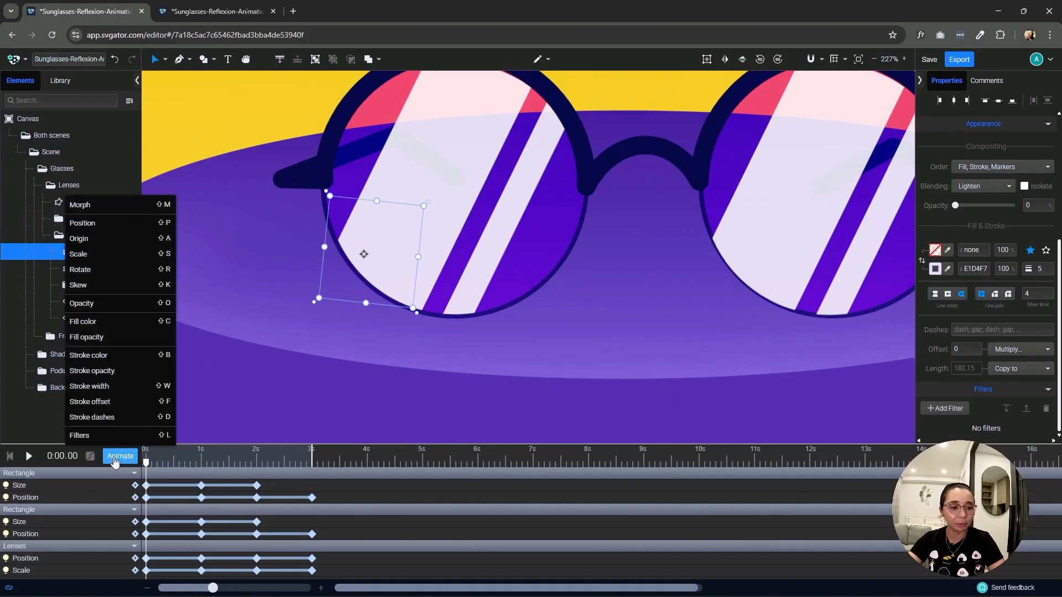
pyautogui.click(96, 304)
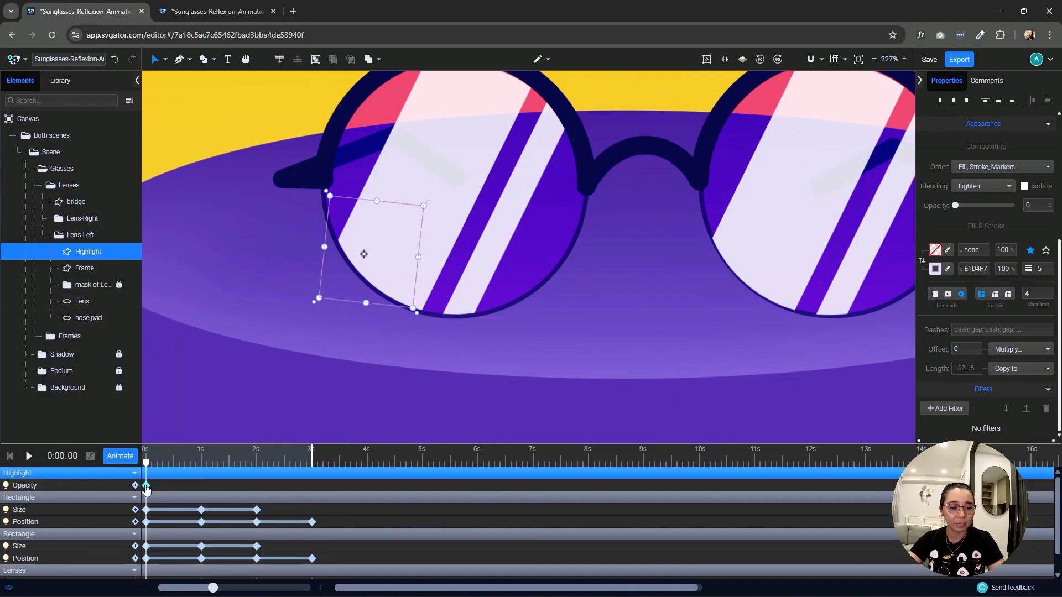
pyautogui.moveTo(151, 470); pyautogui.dragTo(203, 487)
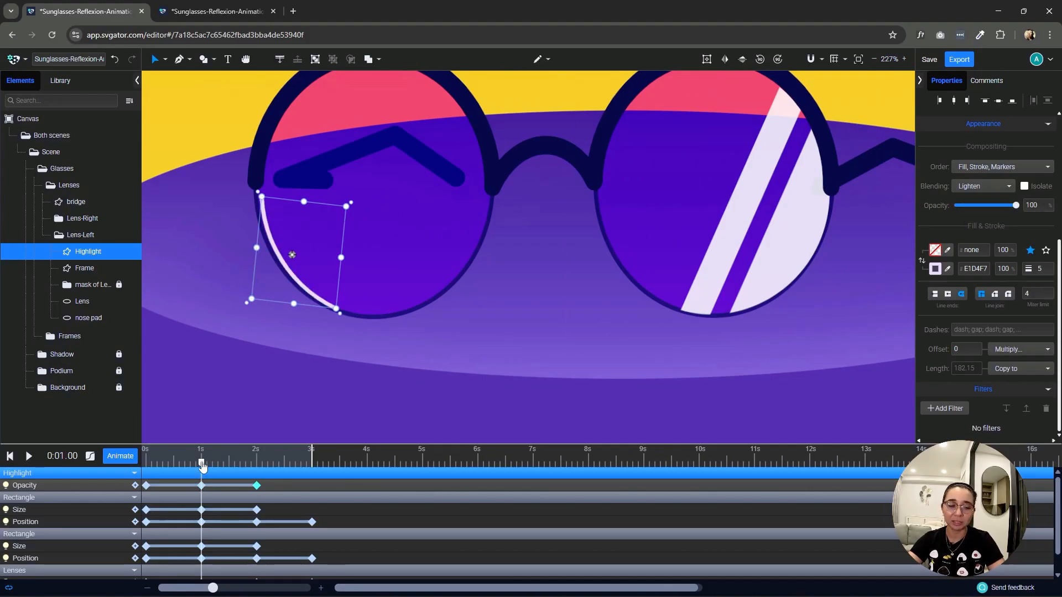
pyautogui.moveTo(202, 469); pyautogui.dragTo(317, 474)
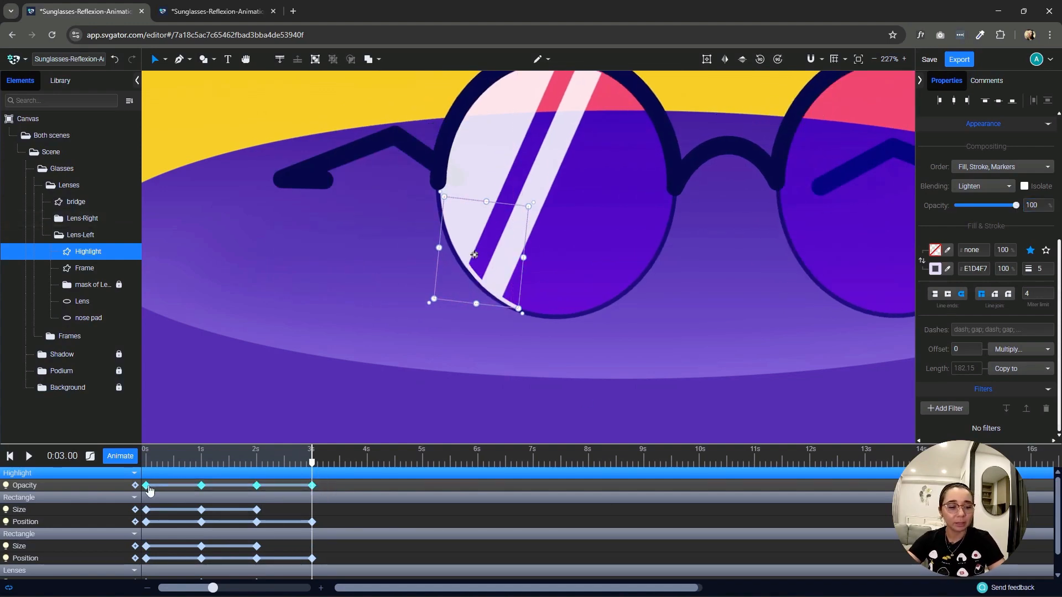
# Apply Ease Out Sine easing to all the Highlight's opacity keyframes and play the animation, ending at 3 seconds.
pyautogui.click(90, 456)
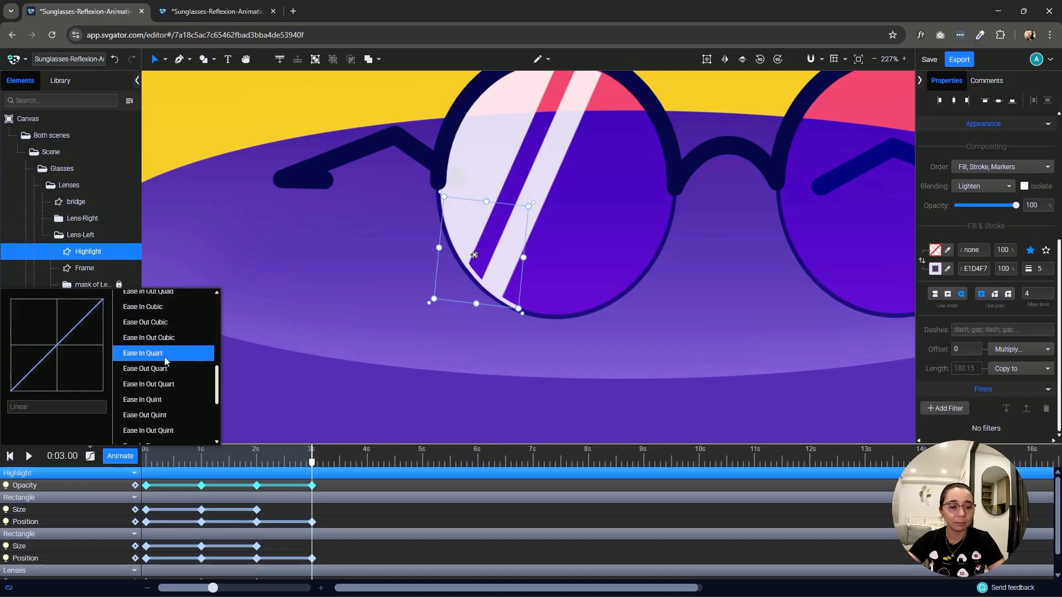
pyautogui.scroll(2, 183, 364)
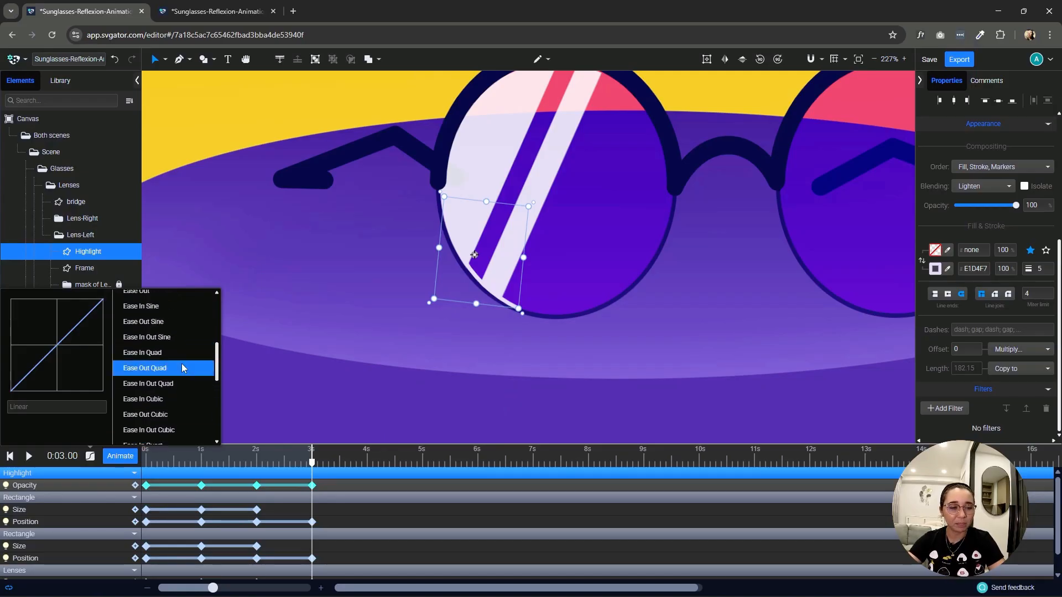
pyautogui.click(175, 324)
pyautogui.press('space')
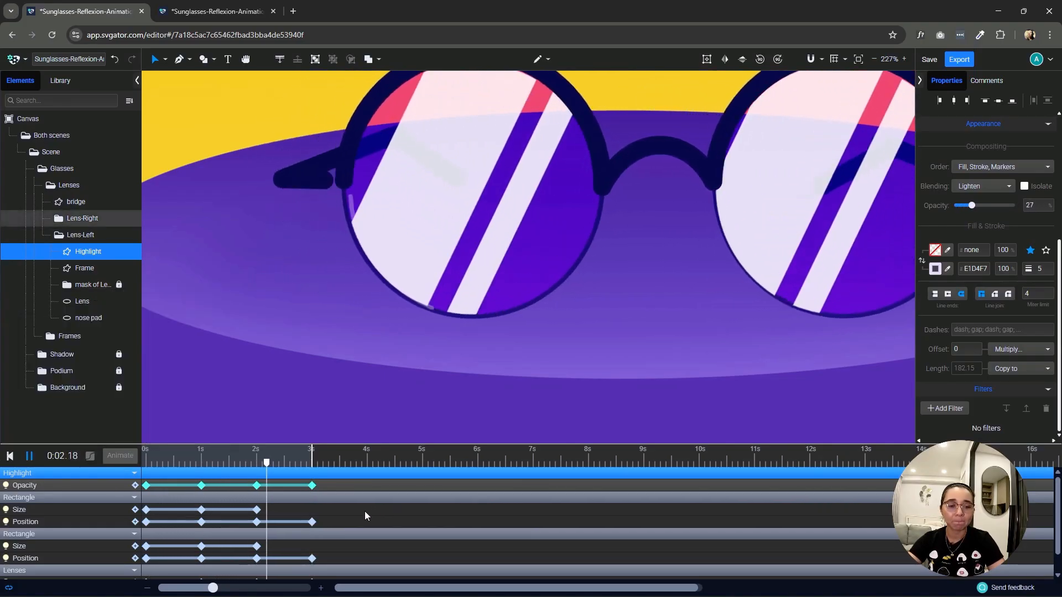
pyautogui.moveTo(310, 463); pyautogui.dragTo(320, 509)
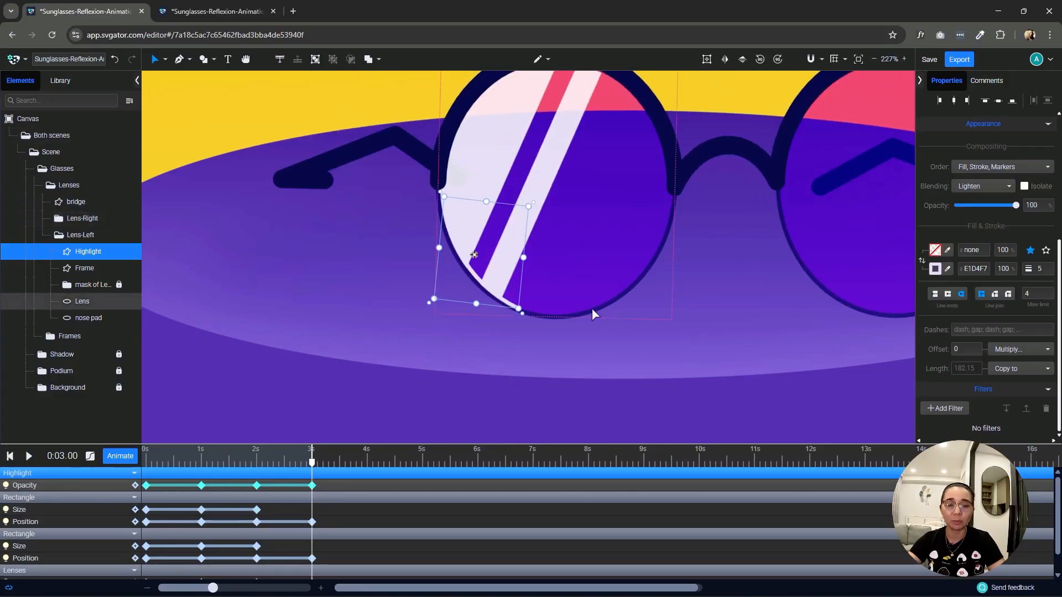
# Add a Rotate animator to the left lens's Highlight at 0 seconds and duplicate its keyframe at 2 seconds.
pyautogui.moveTo(315, 463); pyautogui.dragTo(144, 464)
pyautogui.click(120, 459)
pyautogui.click(110, 290)
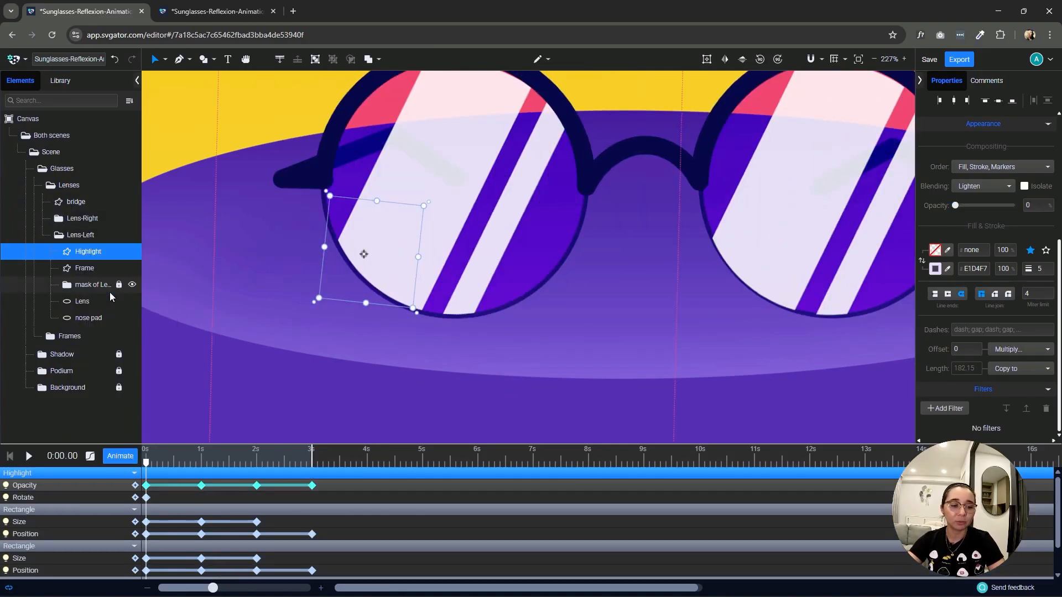
pyautogui.click(146, 498)
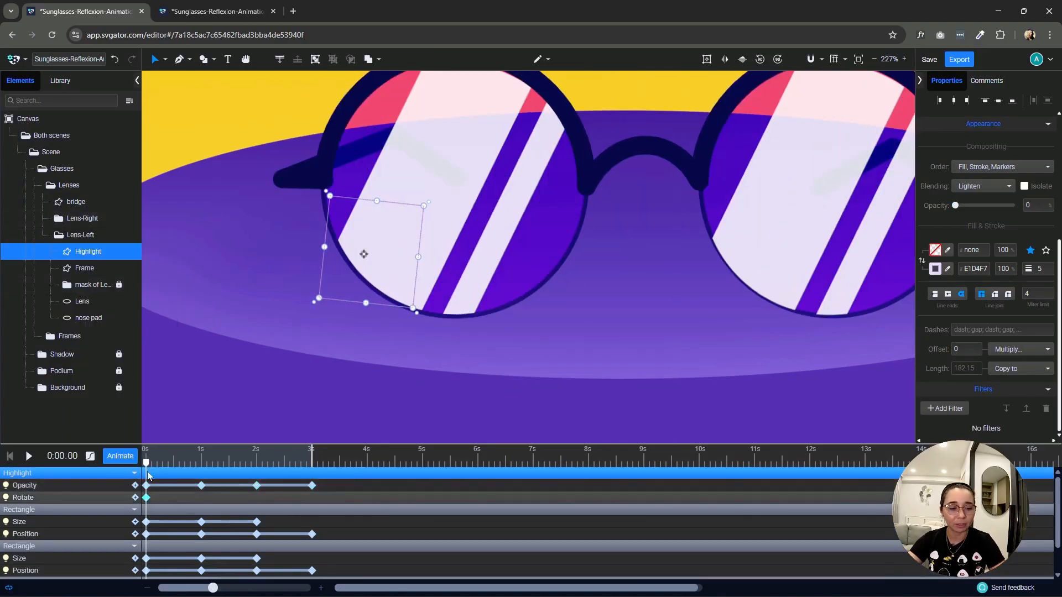
pyautogui.moveTo(146, 463)
pyautogui.mouseDown()
pyautogui.moveTo(257, 475)
pyautogui.moveTo(142, 480)
pyautogui.mouseUp()
pyautogui.hotkey('ctrl', 'v')
# Add a Position animator to the Highlight at 0 seconds, duplicate its keyframe at 2 seconds, and set the playhead to 3 seconds.
pyautogui.click(121, 457)
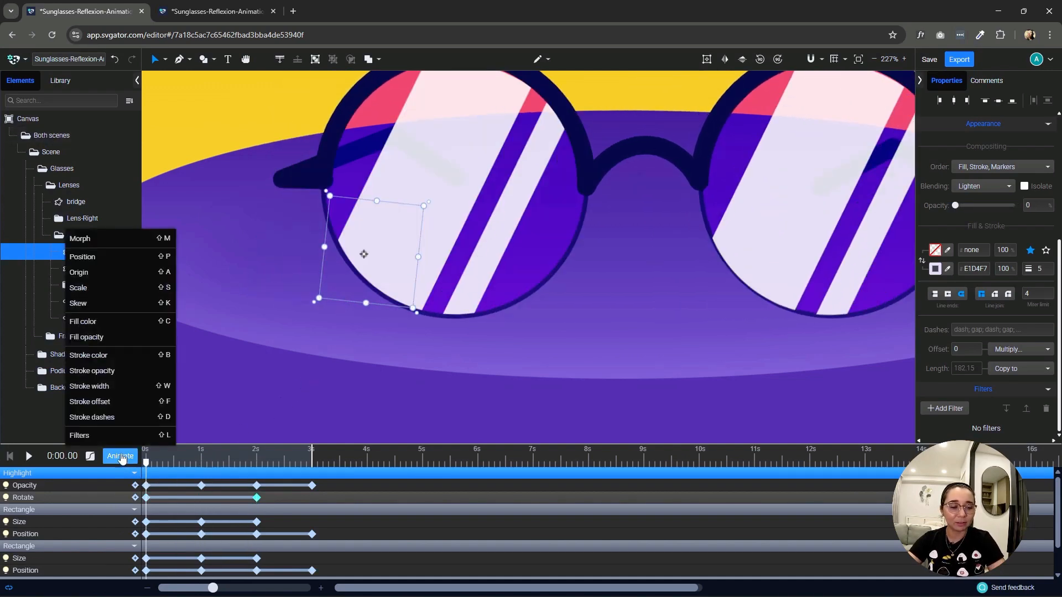
pyautogui.click(115, 258)
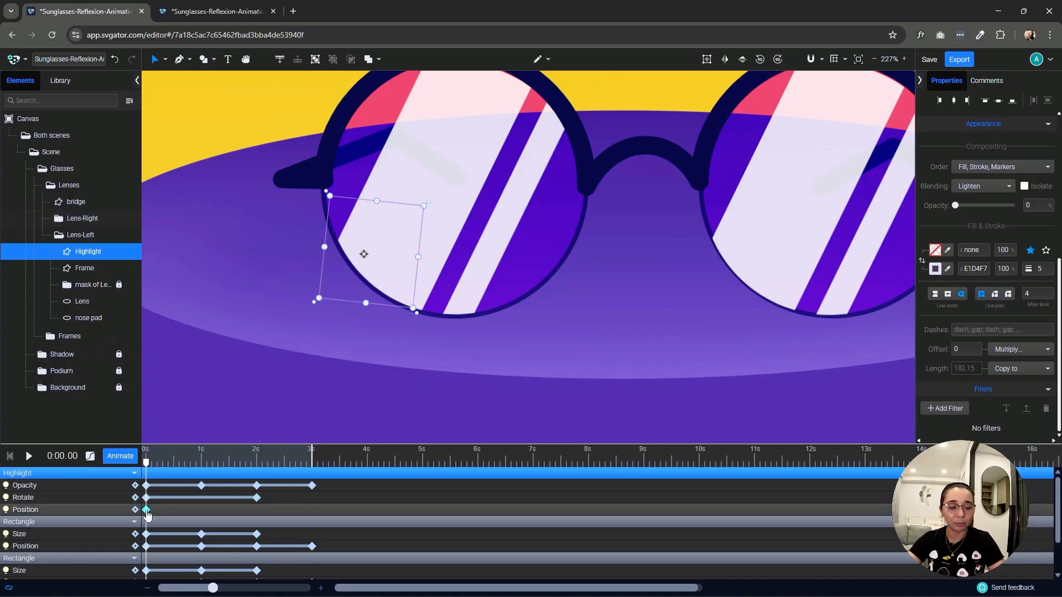
pyautogui.moveTo(267, 471); pyautogui.dragTo(312, 466)
pyautogui.hotkey('ctrl', 'v')
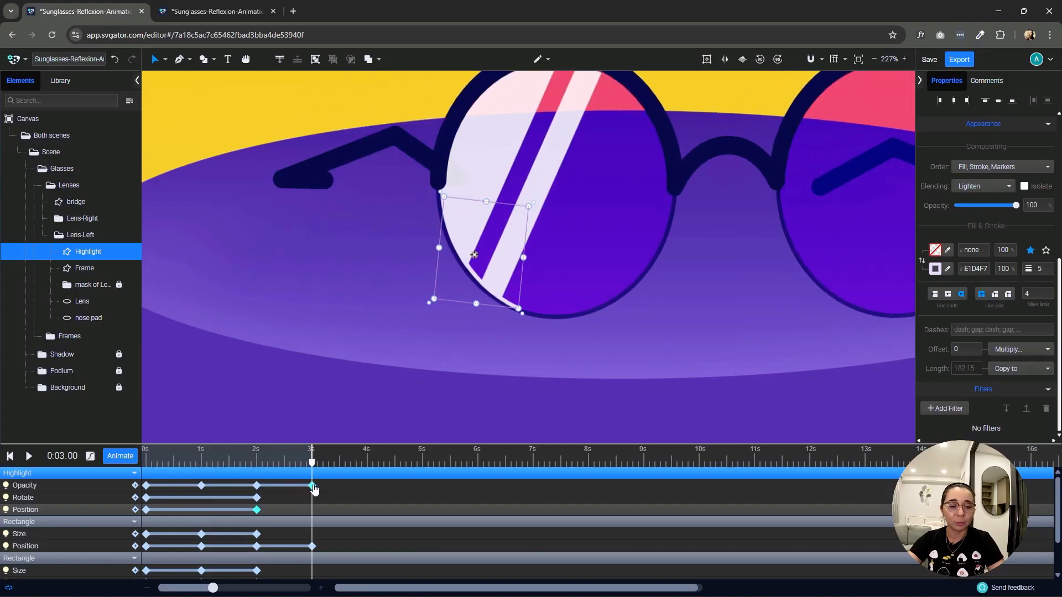
# At 3 seconds, move and rotate the Highlight to follow the left lens's lower-right edge, and play the animation to check it.
pyautogui.moveTo(466, 202); pyautogui.dragTo(647, 208)
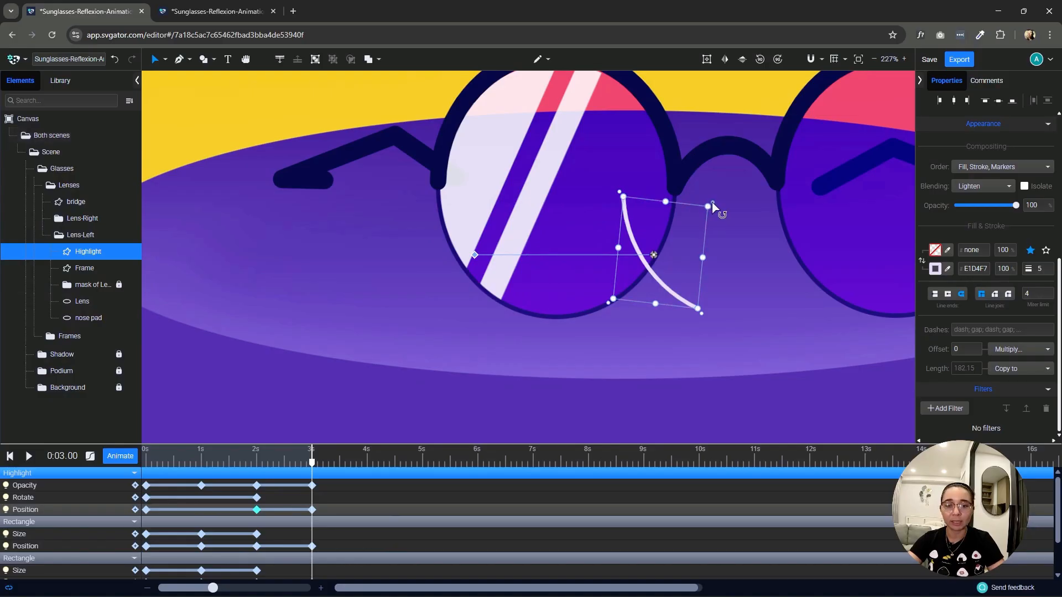
pyautogui.moveTo(711, 208); pyautogui.dragTo(719, 257)
pyautogui.moveTo(589, 323); pyautogui.dragTo(657, 253)
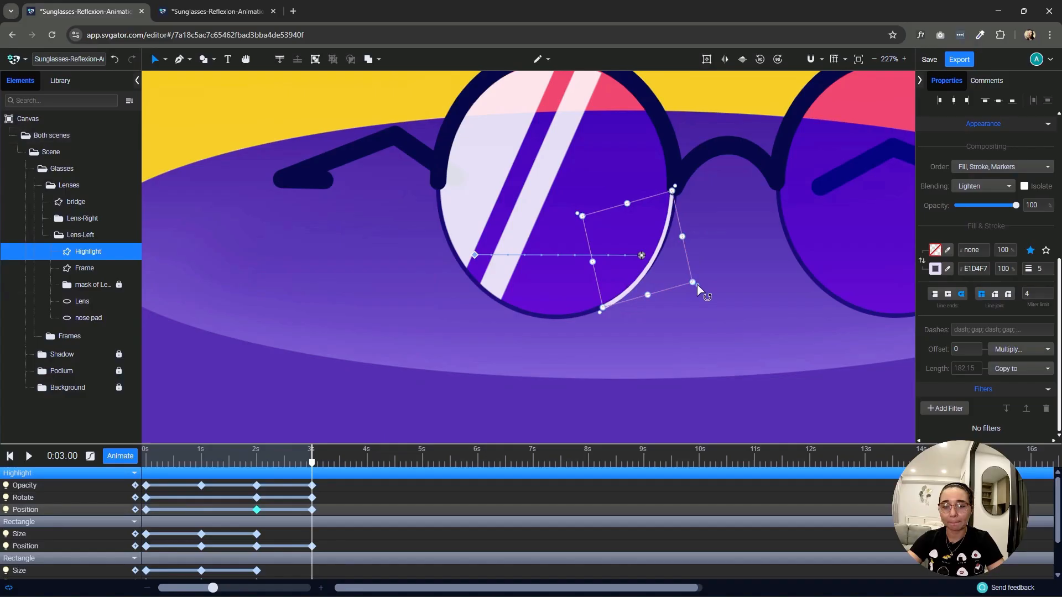
pyautogui.moveTo(697, 284); pyautogui.dragTo(696, 286)
pyautogui.scroll(-3, 678, 271)
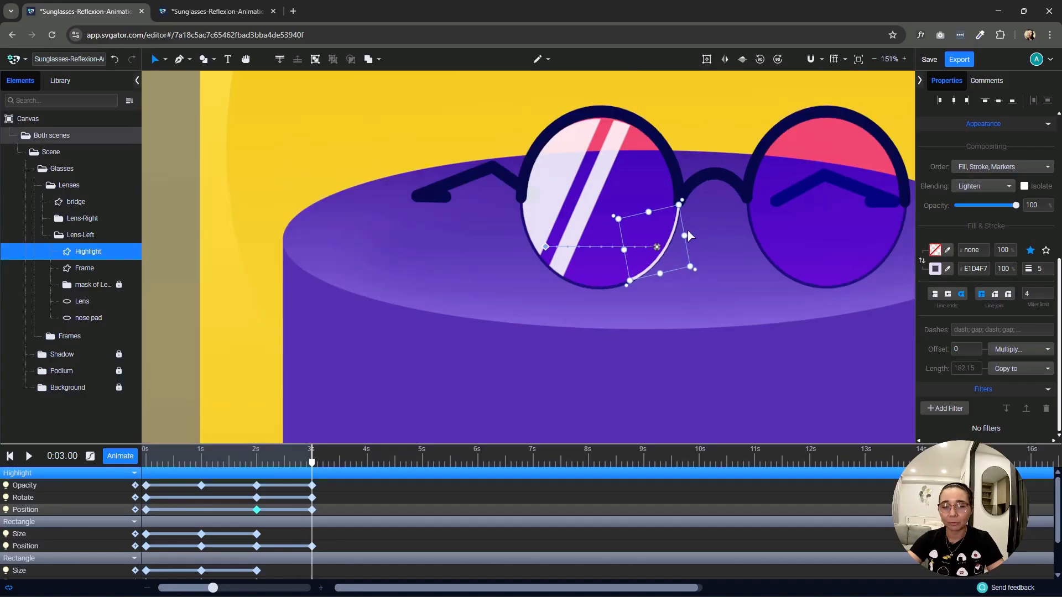
pyautogui.scroll(5, 688, 229)
pyautogui.moveTo(657, 227); pyautogui.dragTo(659, 217)
pyautogui.scroll(-5, 614, 221)
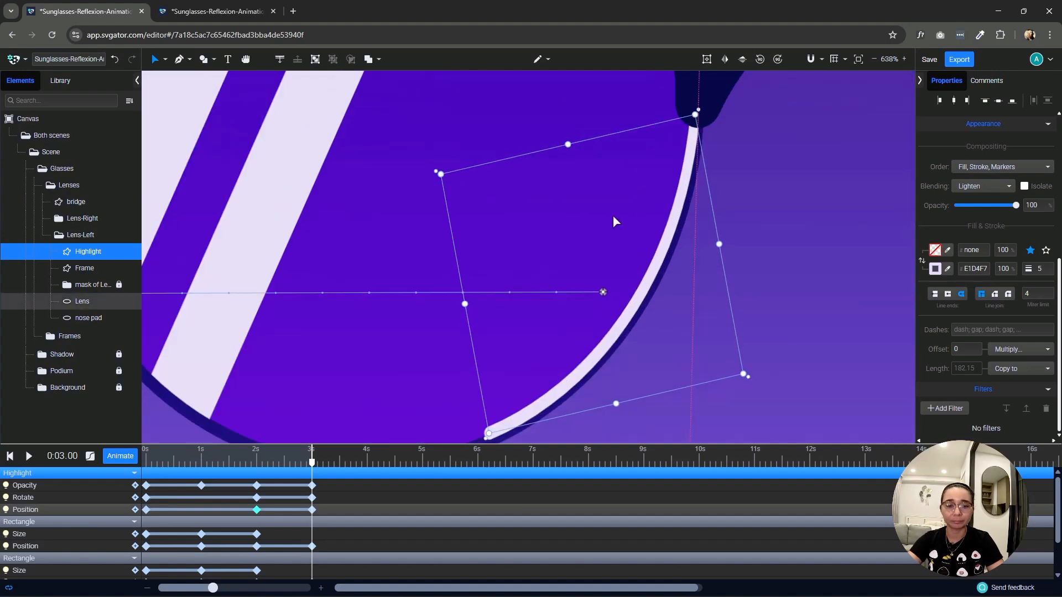
pyautogui.press('space')
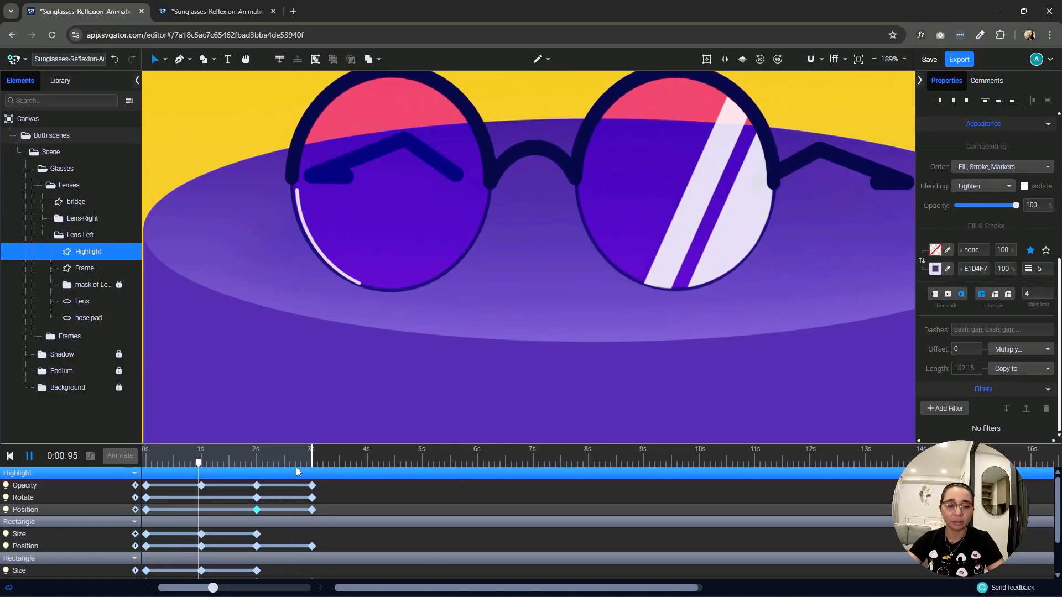
pyautogui.press('space')
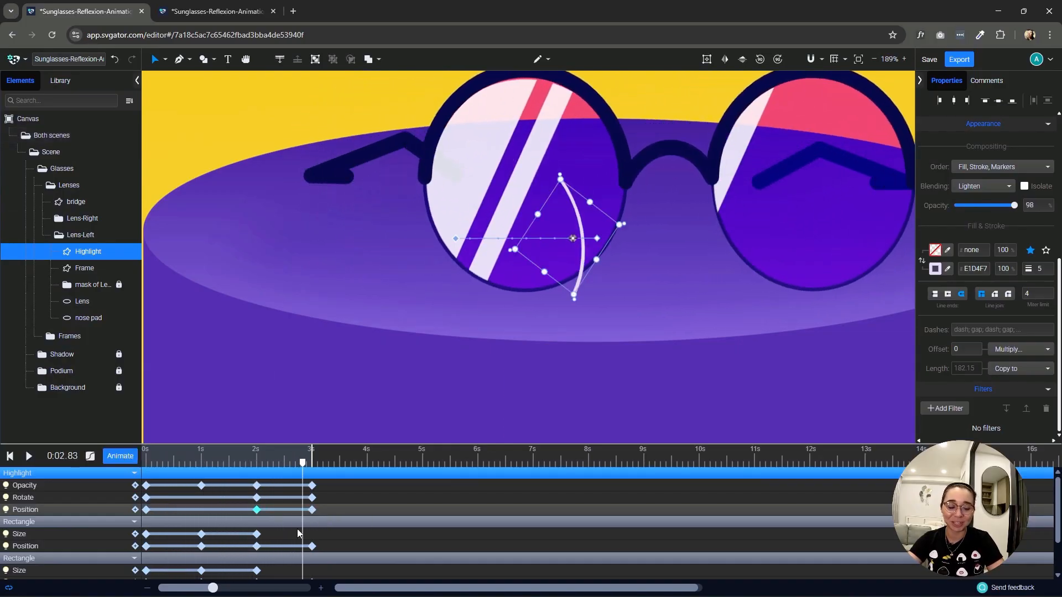
# Try duplicating the Highlight's 0% opacity keyframe at 2.6 seconds and moving its last Rotate keyframe to 2.5 seconds, and play the animation.
pyautogui.click(257, 486)
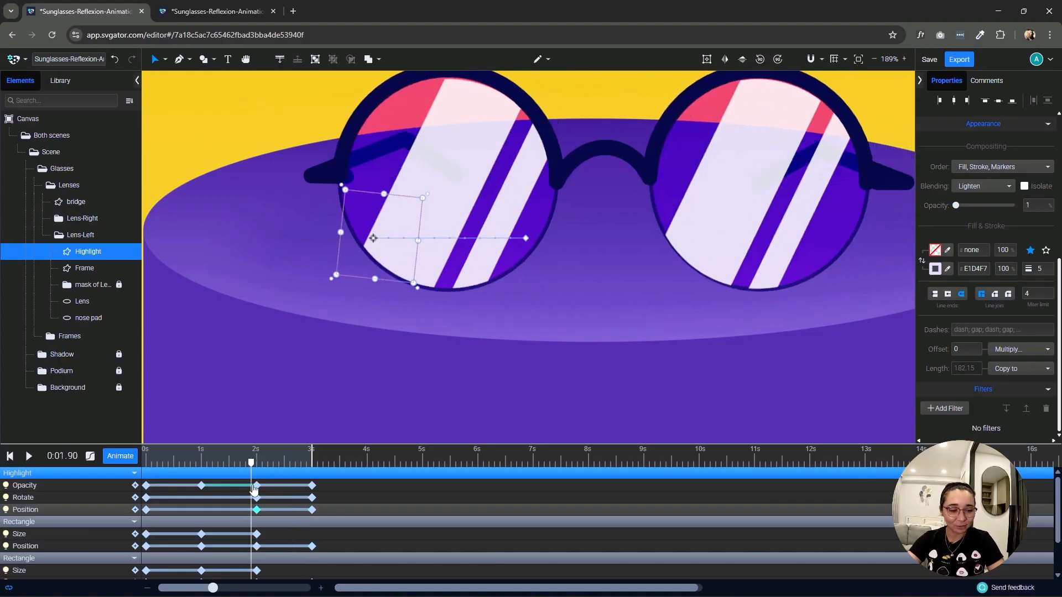
pyautogui.click(257, 487)
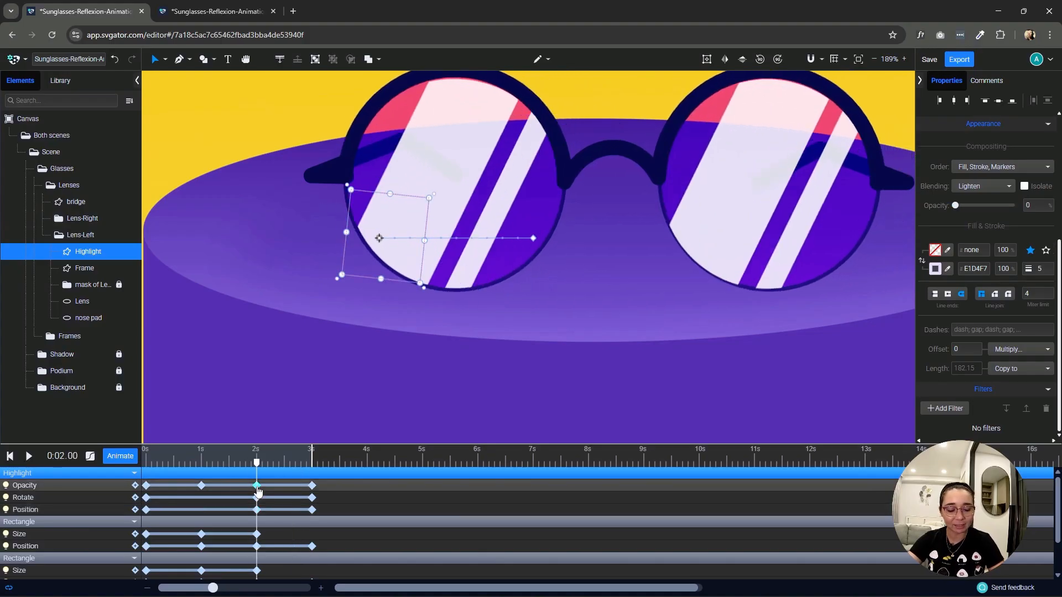
pyautogui.moveTo(257, 466); pyautogui.dragTo(285, 498)
pyautogui.click(291, 490)
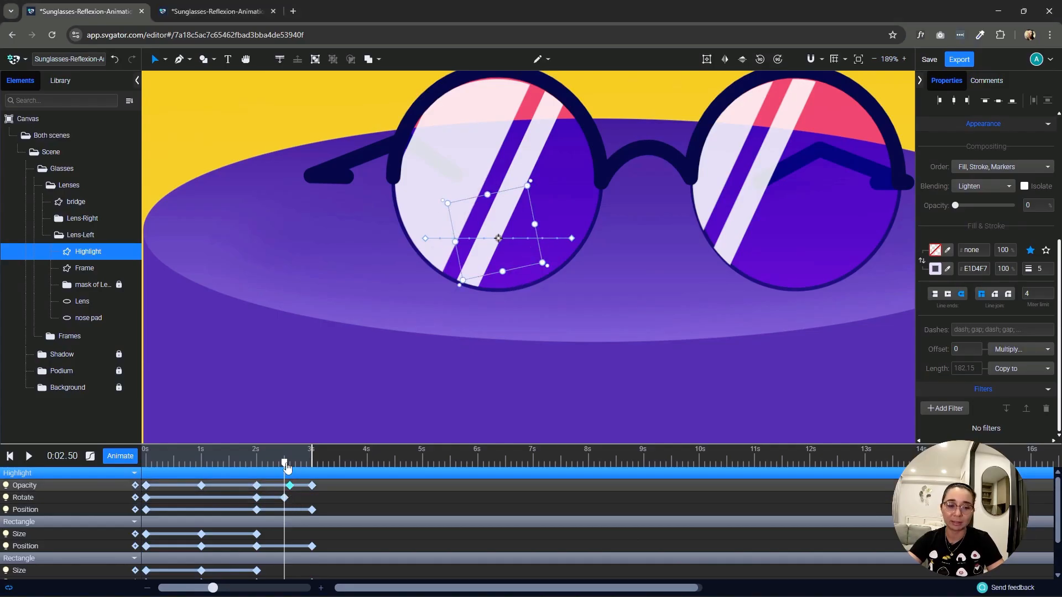
pyautogui.press('space')
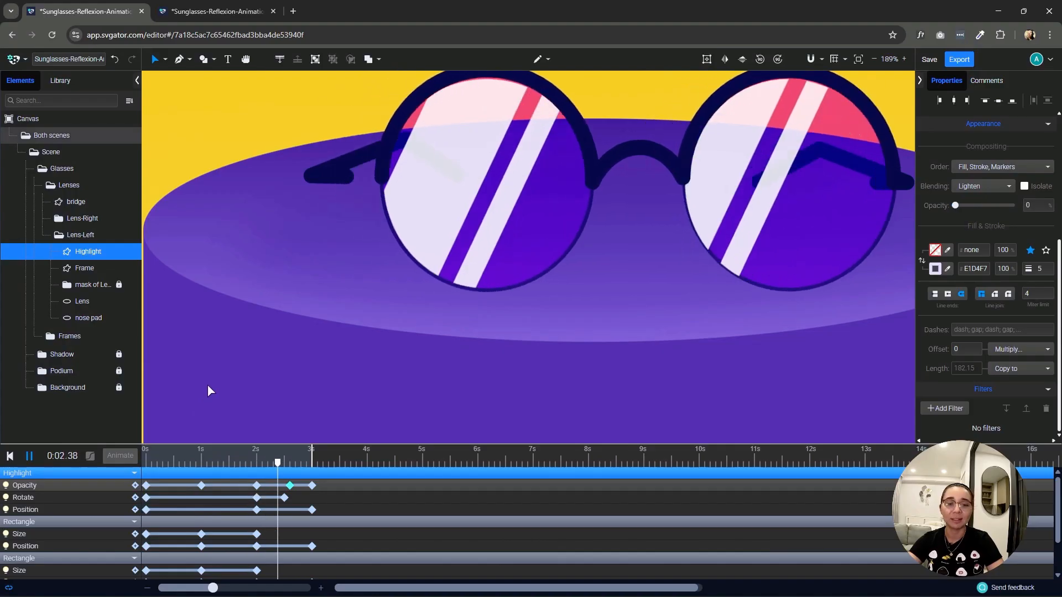
pyautogui.press('space')
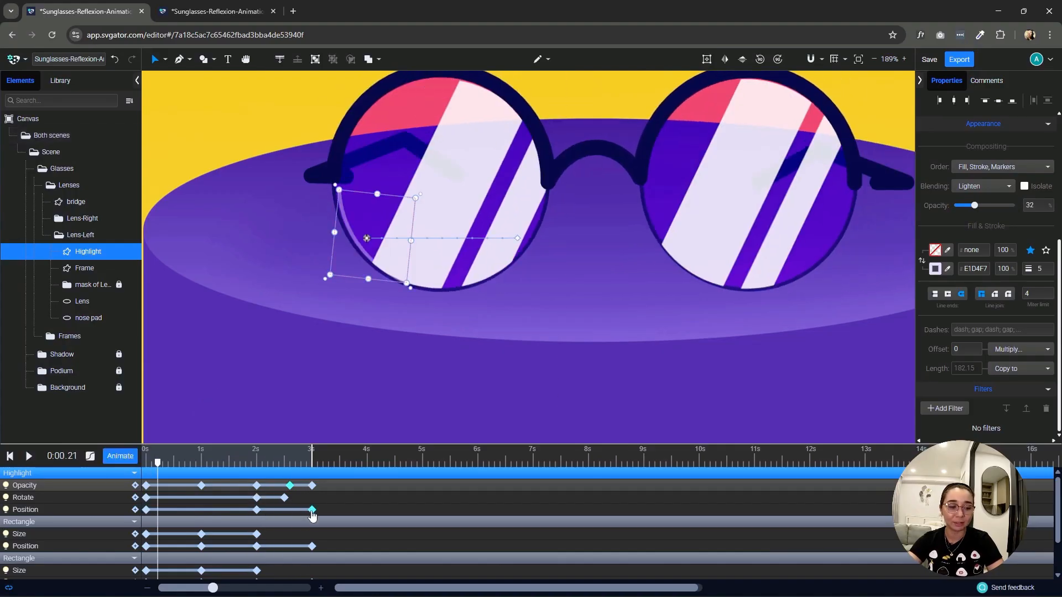
# Try moving the Highlight's last Position keyframe to 2.6 seconds and its last Rotate keyframe to 3 seconds, playing the animation after each change.
pyautogui.moveTo(312, 514); pyautogui.dragTo(287, 516)
pyautogui.press('space')
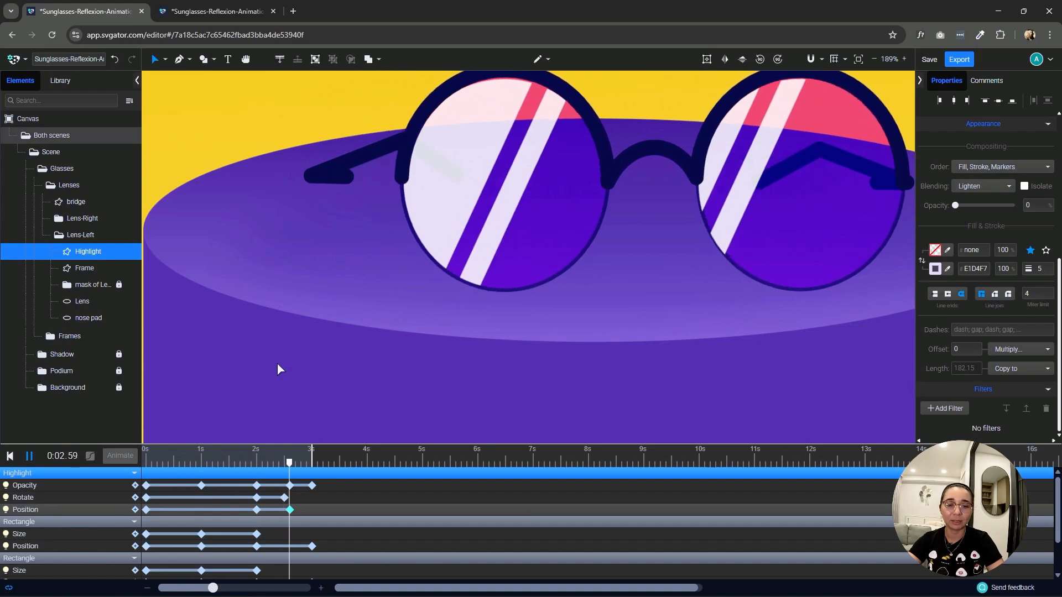
pyautogui.press('space')
pyautogui.moveTo(283, 498); pyautogui.dragTo(313, 499)
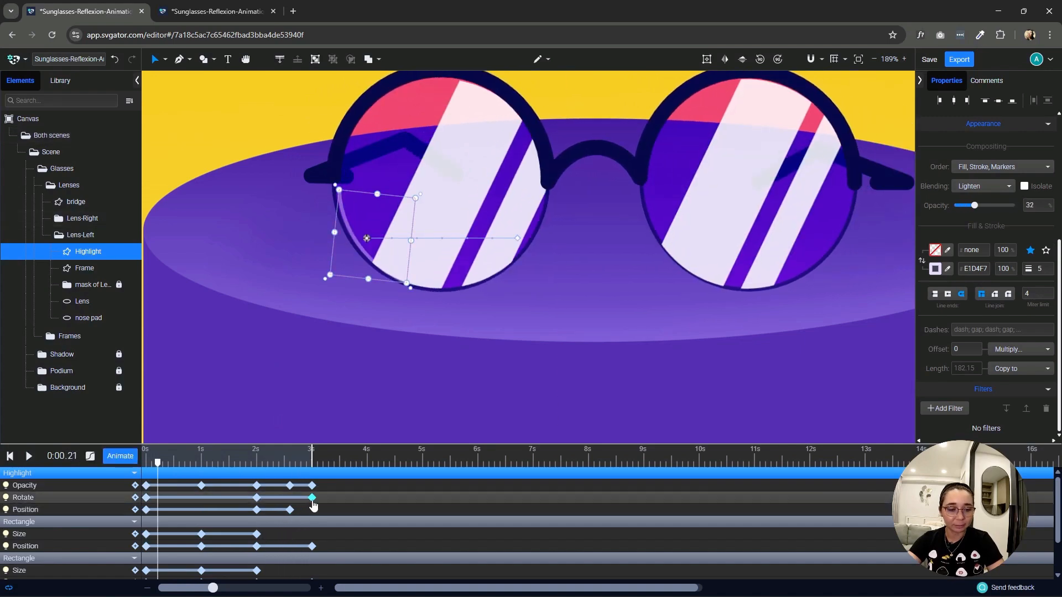
pyautogui.press('space')
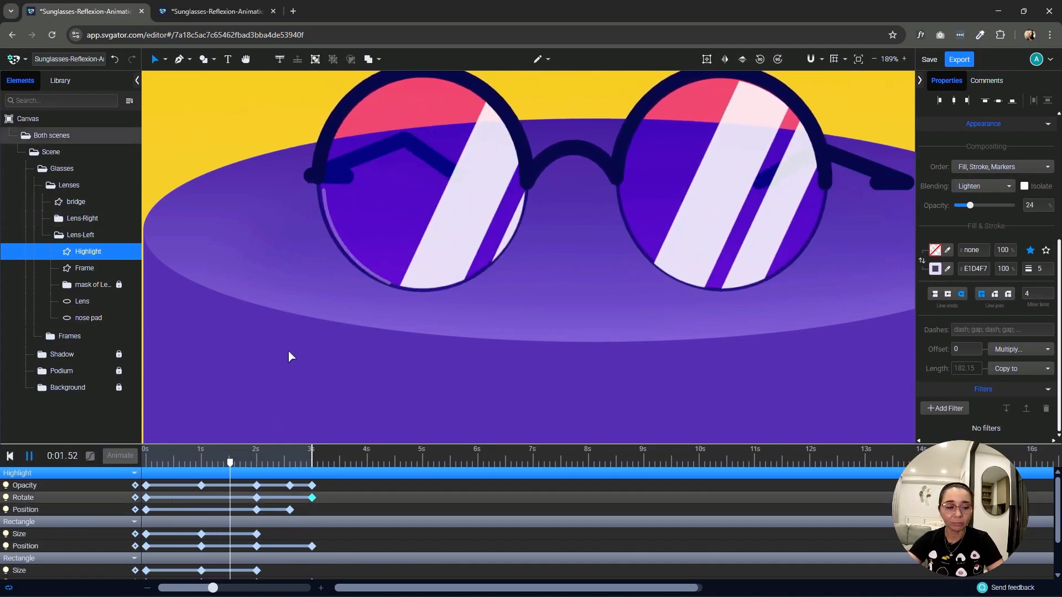
pyautogui.press('space')
# Move the Highlight's last Rotate and Position keyframes to 2.4 seconds and place a 0% opacity keyframe at 2.7 seconds.
pyautogui.click(257, 486)
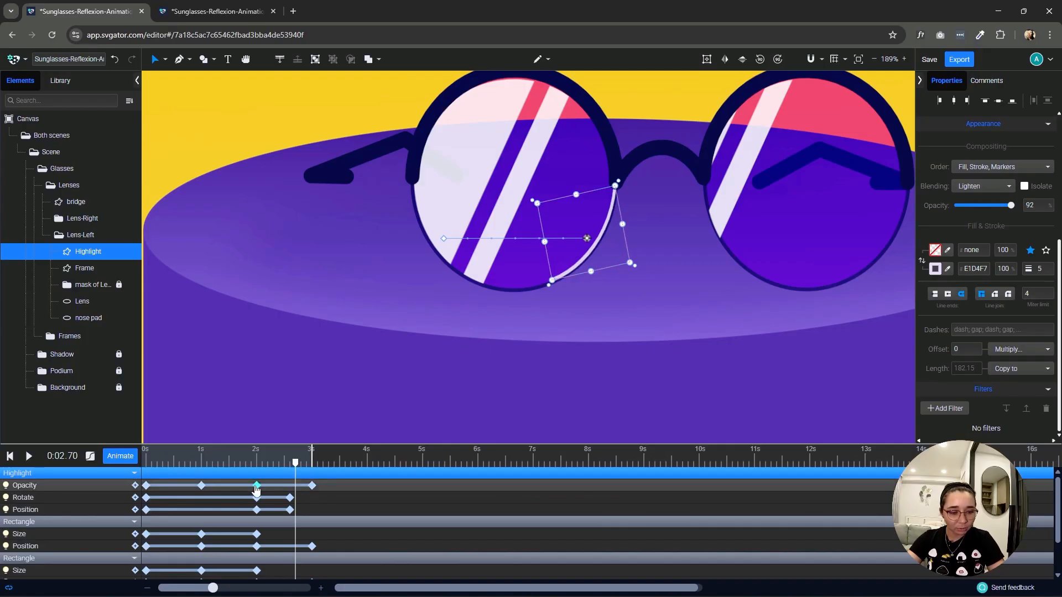
pyautogui.click(290, 499)
pyautogui.keyDown('shift'); pyautogui.click(289, 511); pyautogui.keyUp('shift')
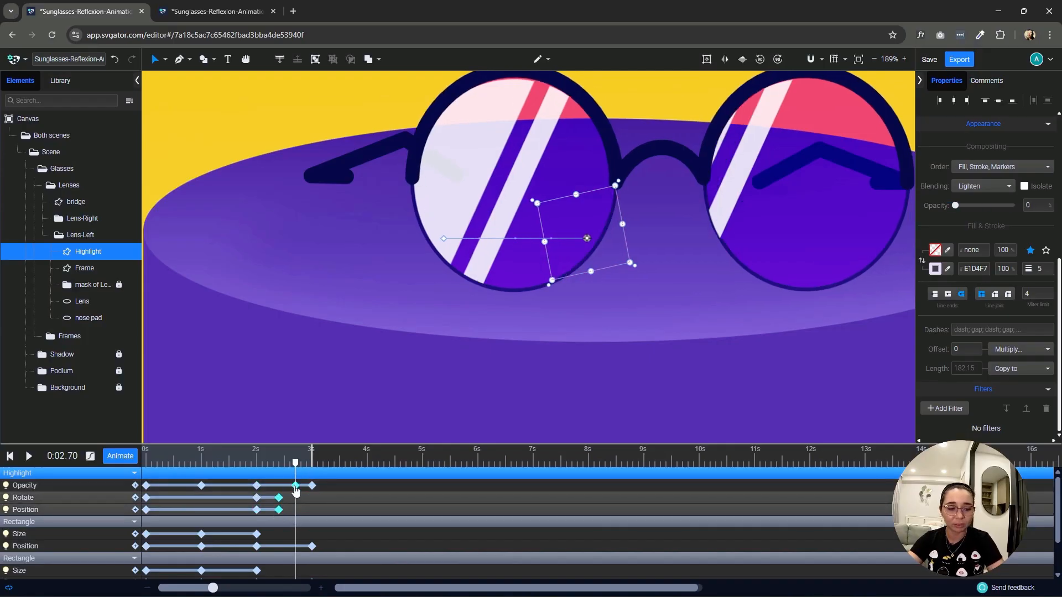
# Try moving the Highlight's 0% opacity keyframe to 2.6 seconds and play the animation.
pyautogui.click(296, 487)
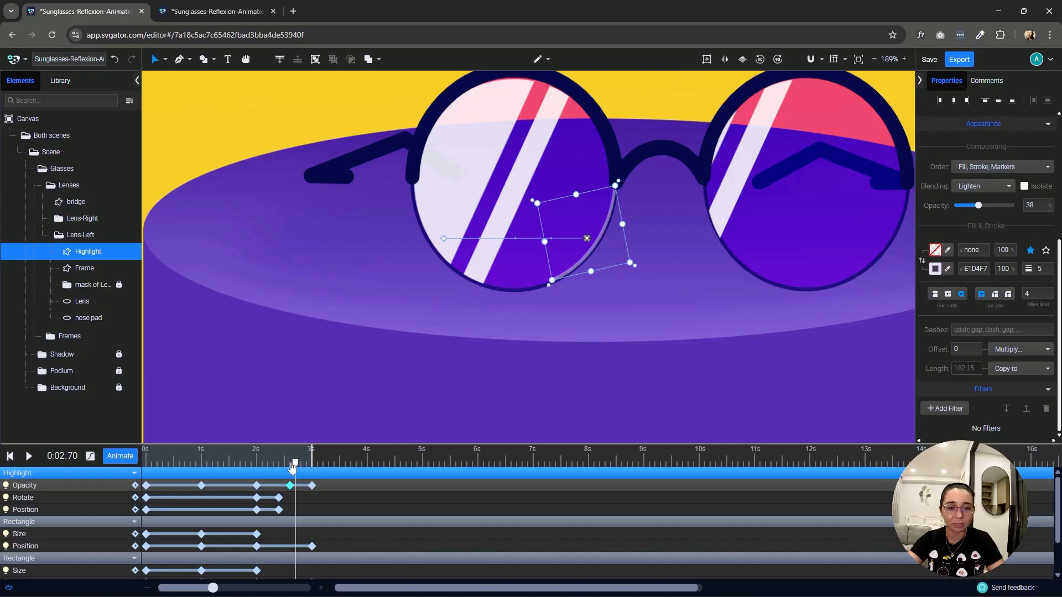
pyautogui.press('space')
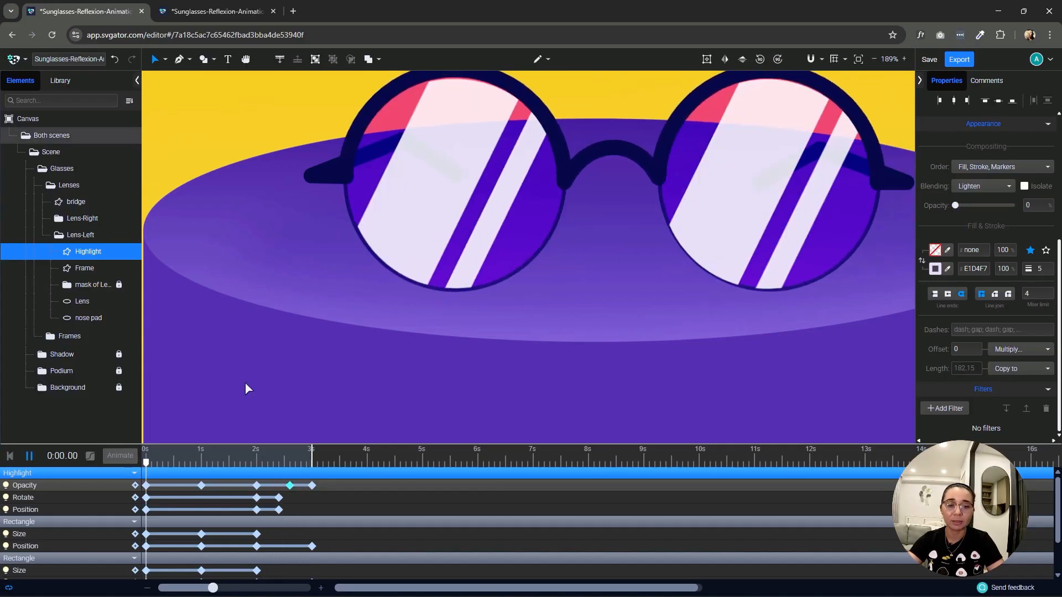
pyautogui.press('space')
# Move the Highlight's 0% opacity keyframe to 2.5 seconds and play the animation to check the fade-out.
pyautogui.moveTo(322, 492)
pyautogui.mouseDown()
pyautogui.moveTo(292, 485)
pyautogui.moveTo(314, 489)
pyautogui.mouseUp()
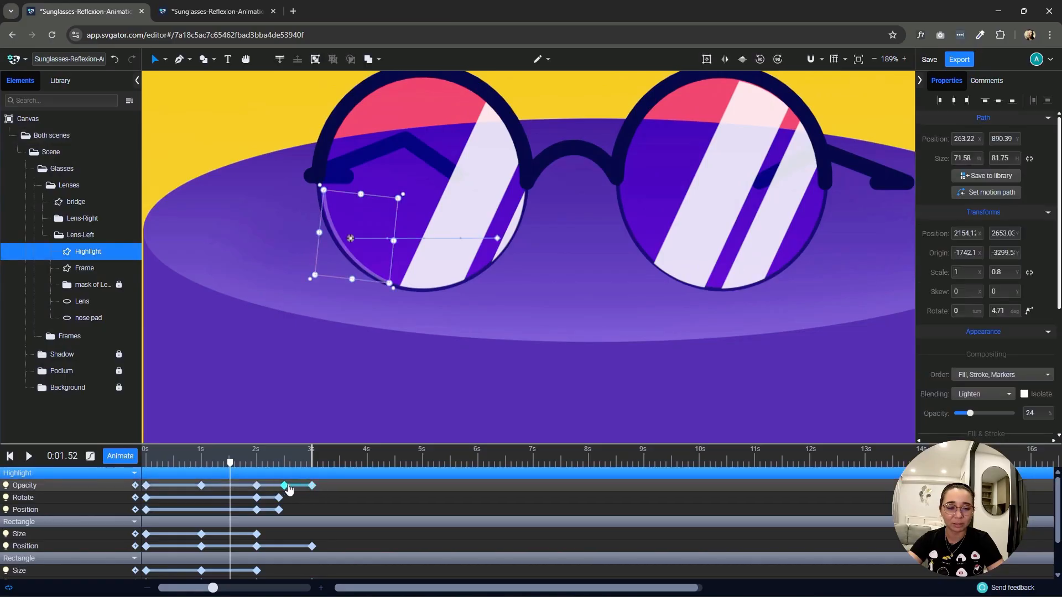
pyautogui.press('space')
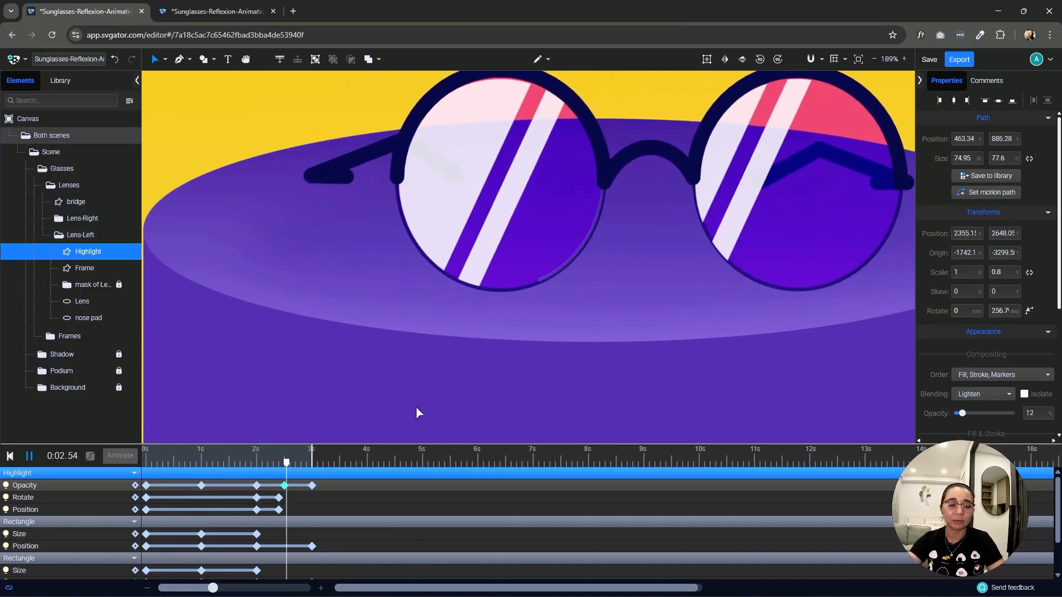
pyautogui.press('space')
# At 0 seconds, copy the left lens Highlight's opacity, rotate and position animation onto the Highlight in the Lens-Right group.
pyautogui.moveTo(193, 464); pyautogui.dragTo(140, 473)
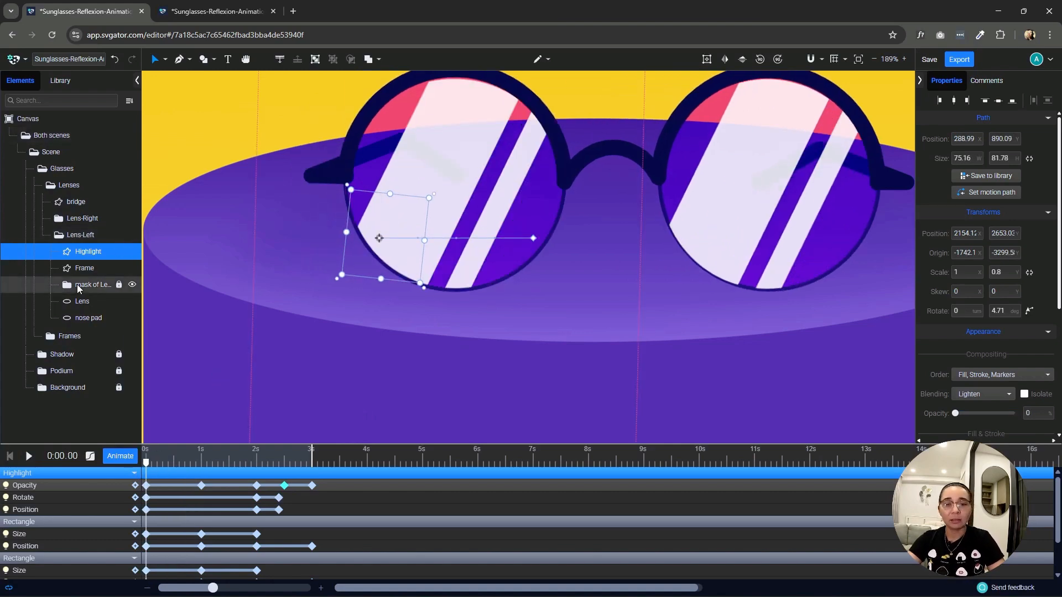
pyautogui.click(93, 255)
pyautogui.click(95, 254)
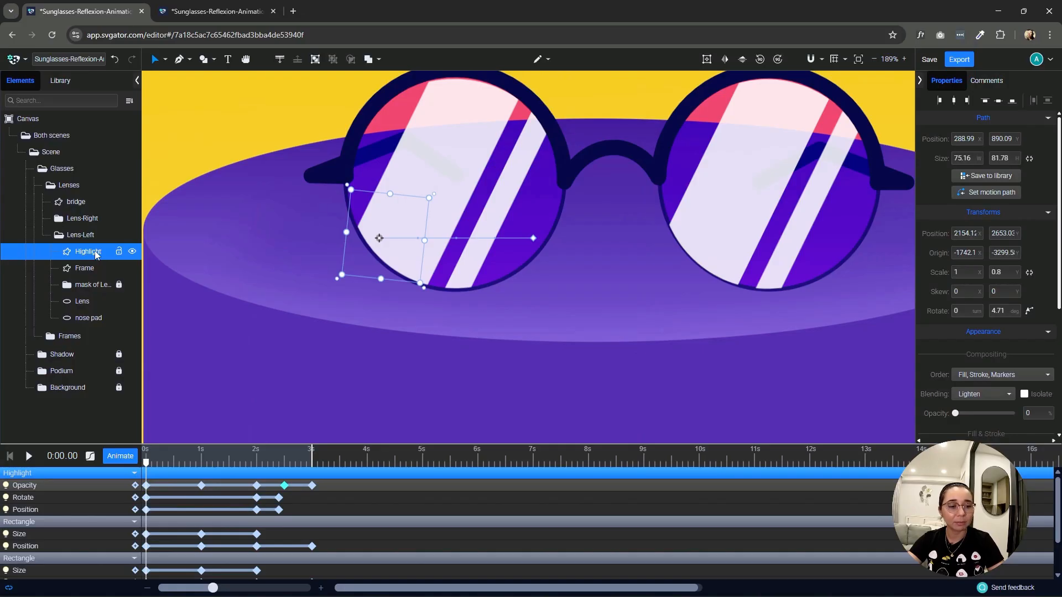
pyautogui.click(58, 236)
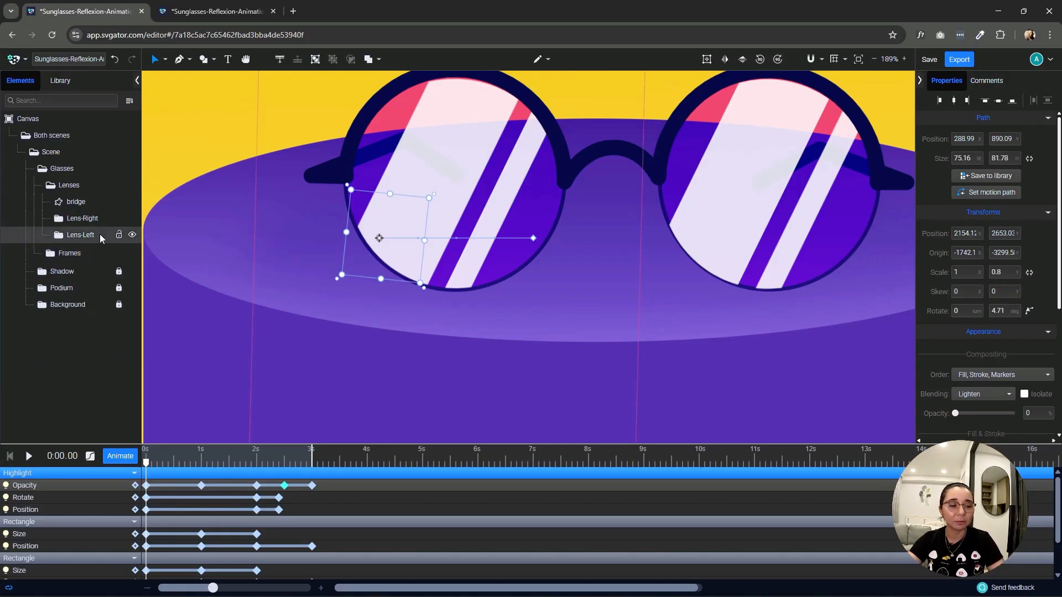
pyautogui.click(58, 218)
pyautogui.click(85, 236)
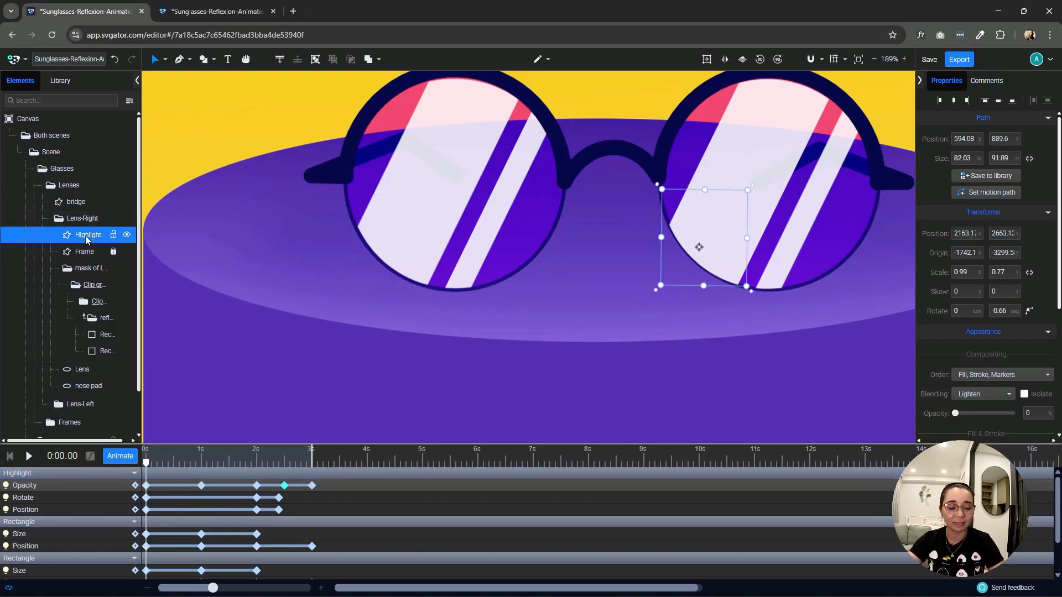
pyautogui.hotkey('ctrl', 'v')
pyautogui.click(87, 251)
pyautogui.press('Delete')
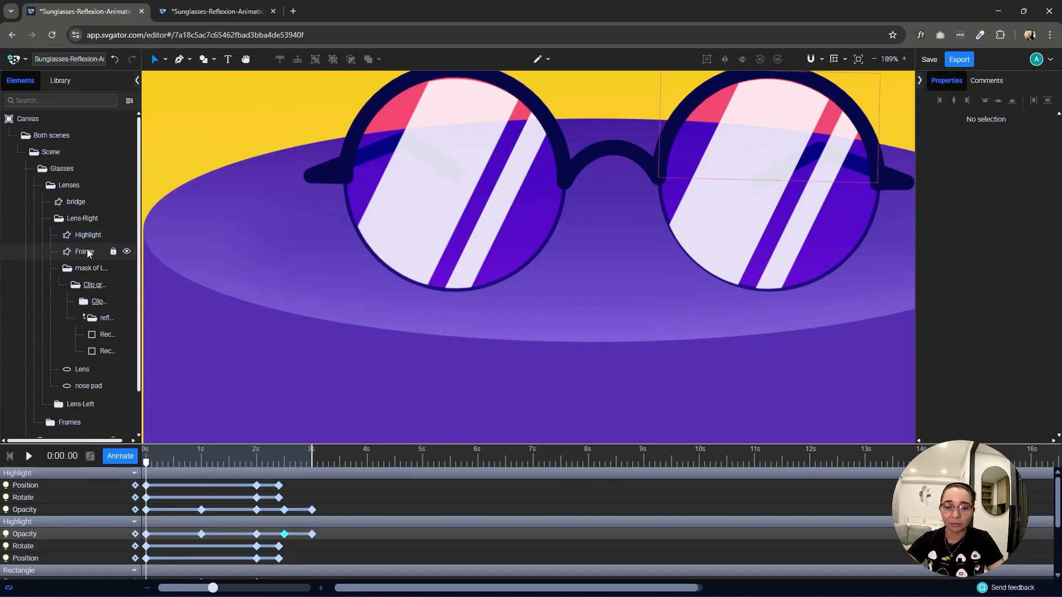
# Play and scrub through the animation to check the edge highlights on both lenses, returning to 0 seconds.
pyautogui.press('space')
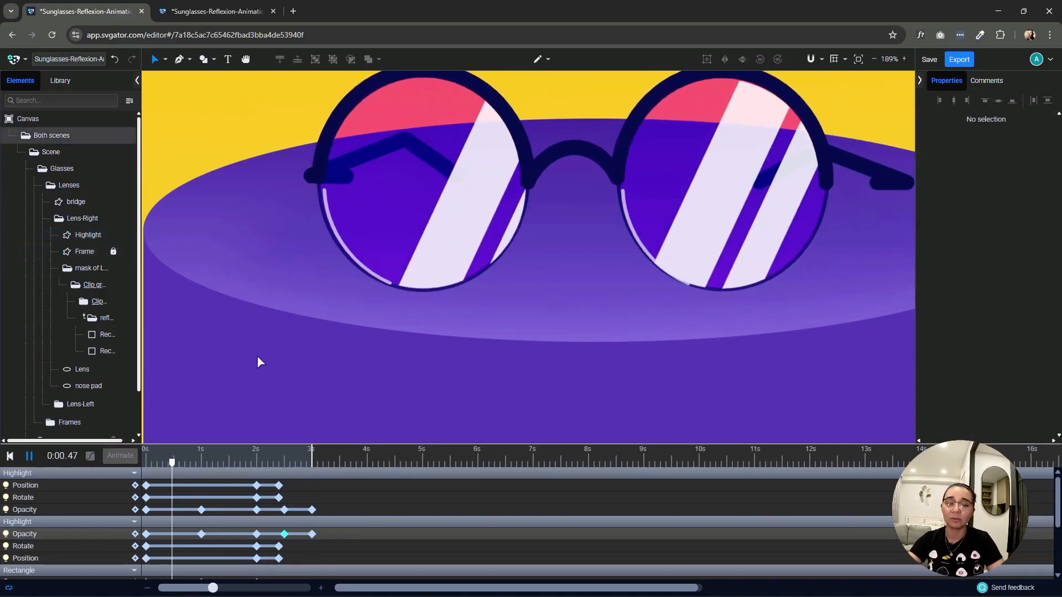
pyautogui.click(264, 464)
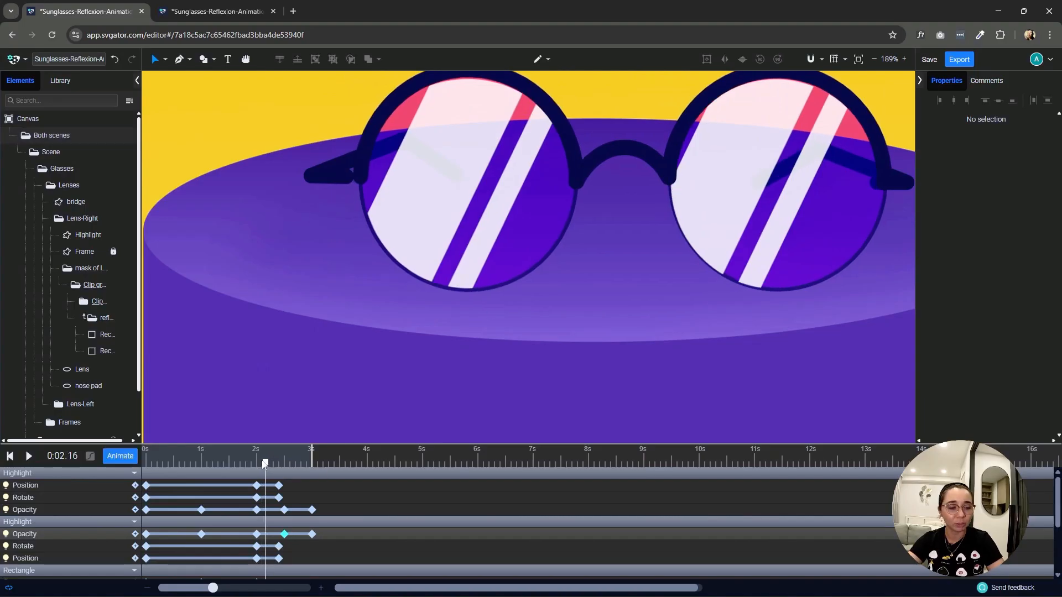
pyautogui.moveTo(264, 463); pyautogui.dragTo(131, 474)
pyautogui.moveTo(593, 308); pyautogui.dragTo(518, 347)
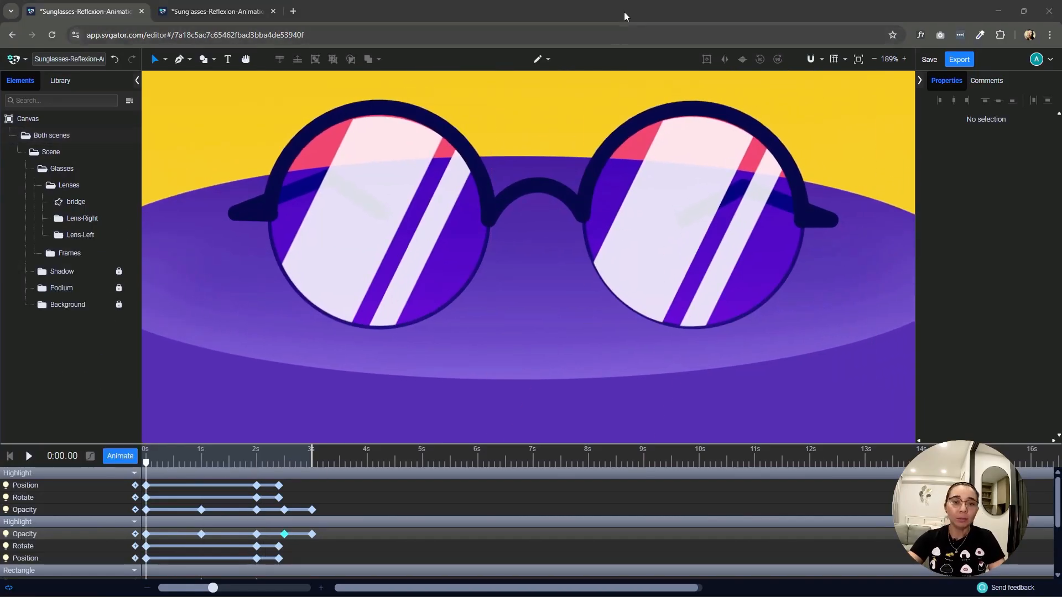
pyautogui.click(625, 12)
pyautogui.moveTo(169, 470); pyautogui.dragTo(274, 470)
pyautogui.press('space')
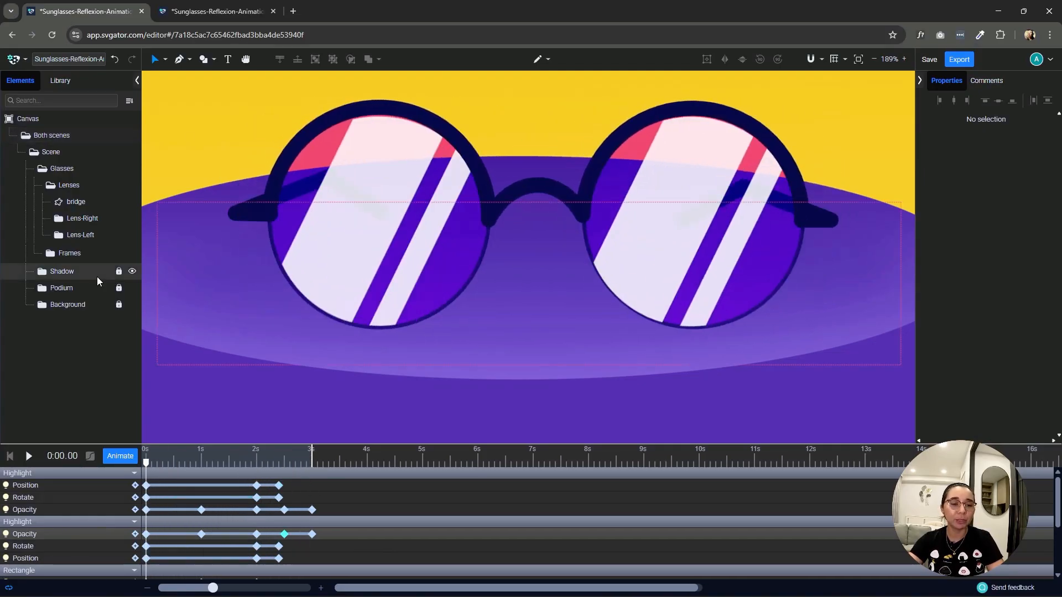
# Add a Scale animator with a keyframe at 0 seconds to the Lens-Right group.
pyautogui.click(96, 186)
pyautogui.click(59, 219)
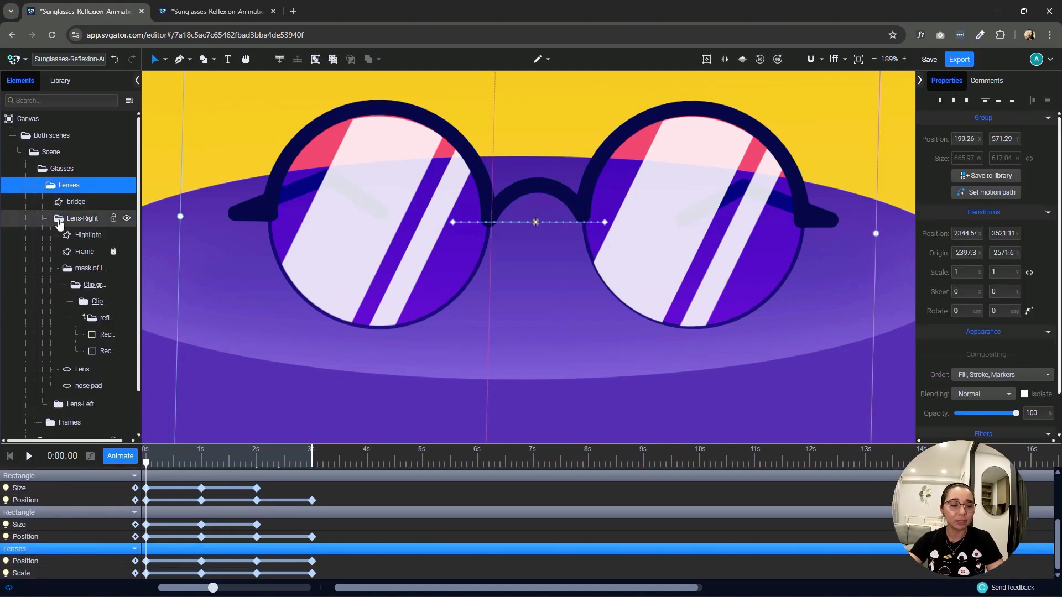
pyautogui.click(59, 220)
pyautogui.click(83, 217)
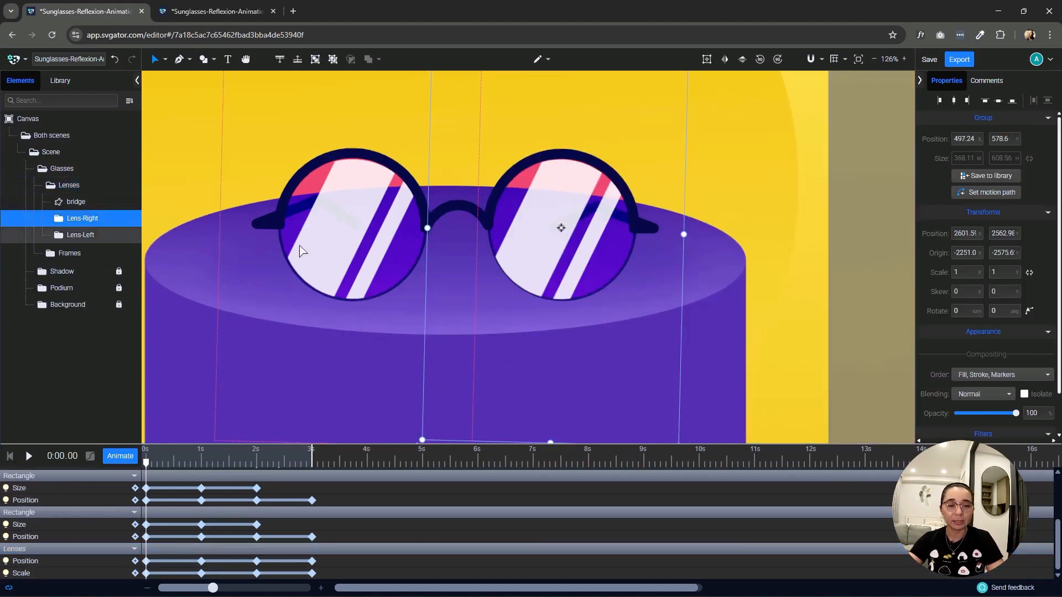
pyautogui.click(132, 220)
pyautogui.click(132, 220)
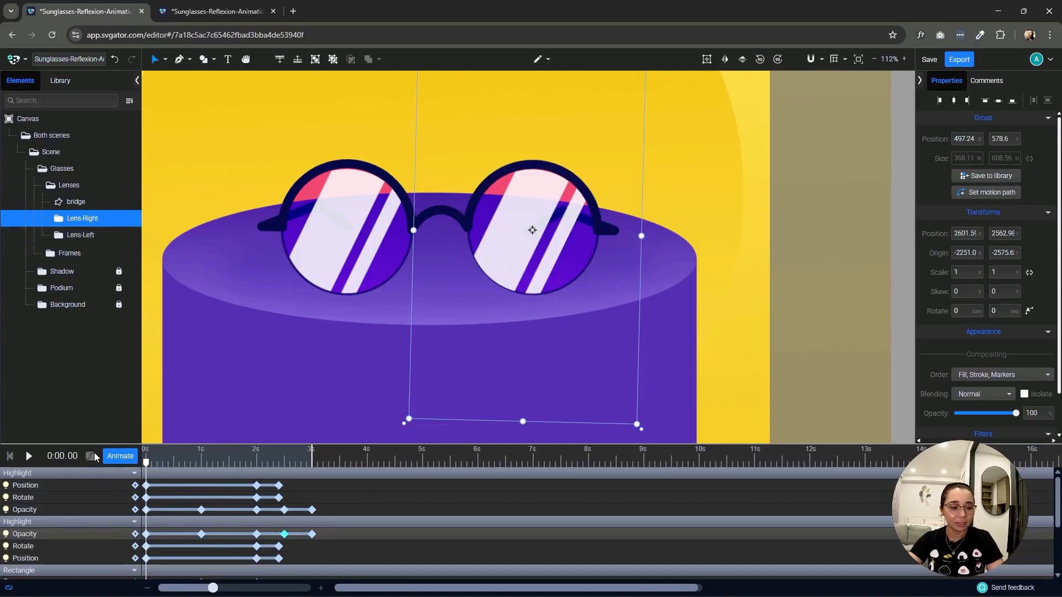
pyautogui.click(121, 457)
pyautogui.click(107, 369)
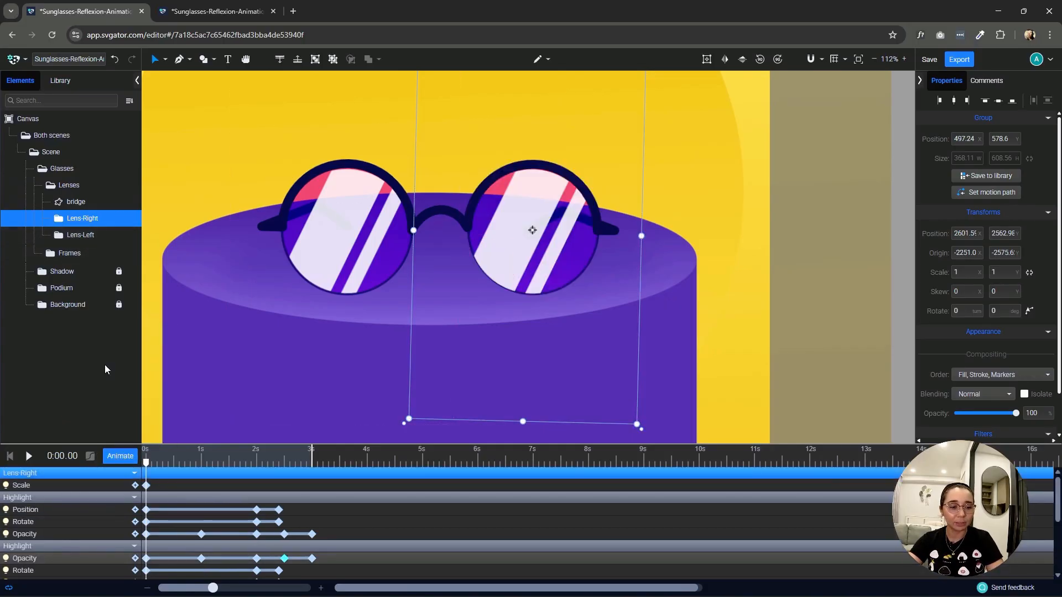
# Copy the starting Scale keyframe of Lens-Right to 2 s on the timeline.
pyautogui.click(147, 486)
pyautogui.moveTo(146, 466); pyautogui.dragTo(259, 468)
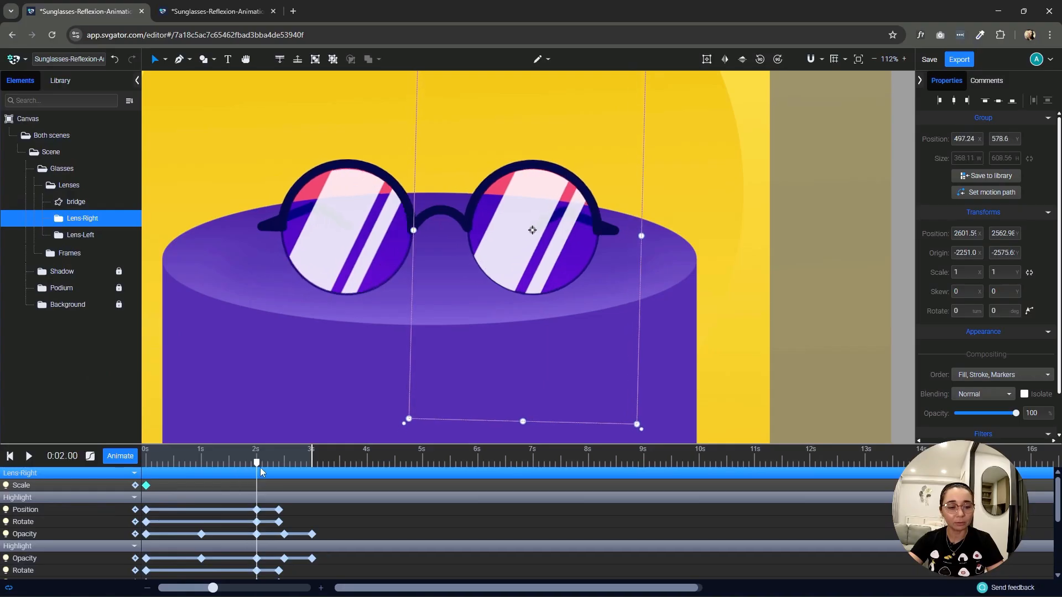
pyautogui.hotkey('ctrl', 'v')
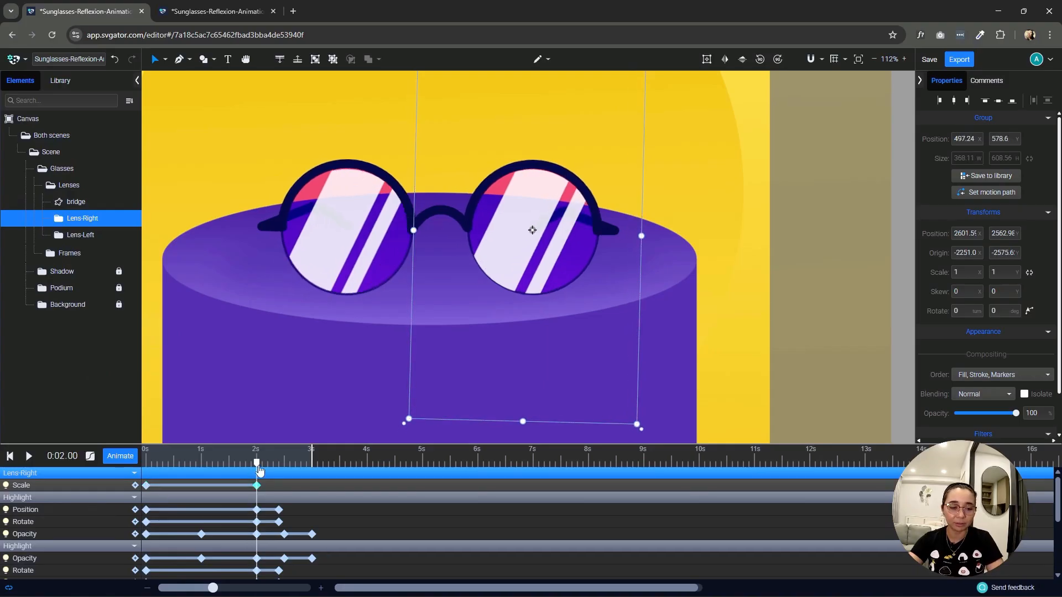
# Set the horizontal scale of Lens-Right to 0.9 at 1 s and duplicate that keyframe at 3 s.
pyautogui.moveTo(244, 470); pyautogui.dragTo(204, 482)
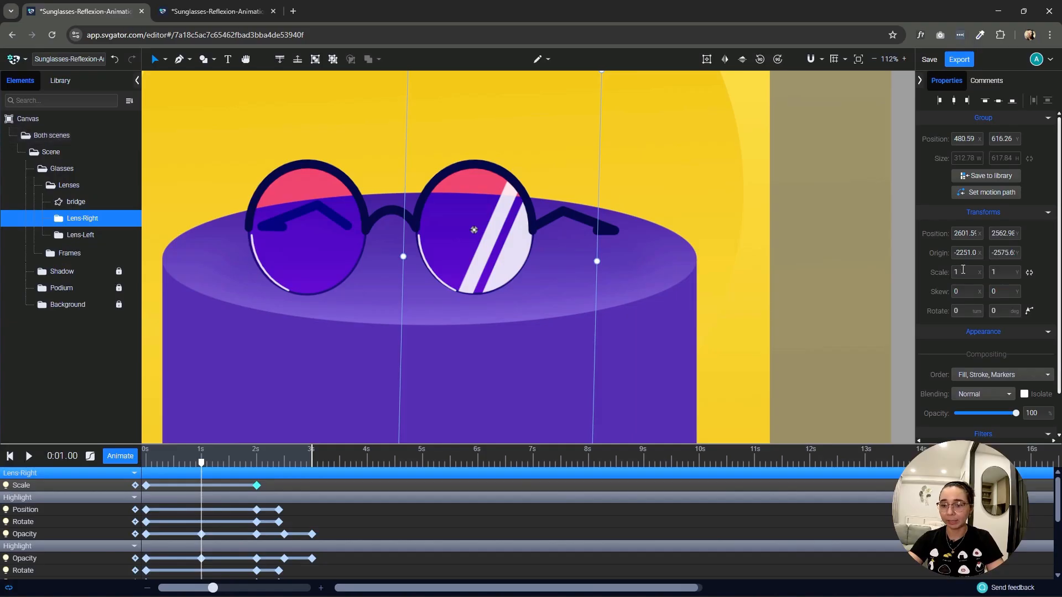
pyautogui.write('0.9')
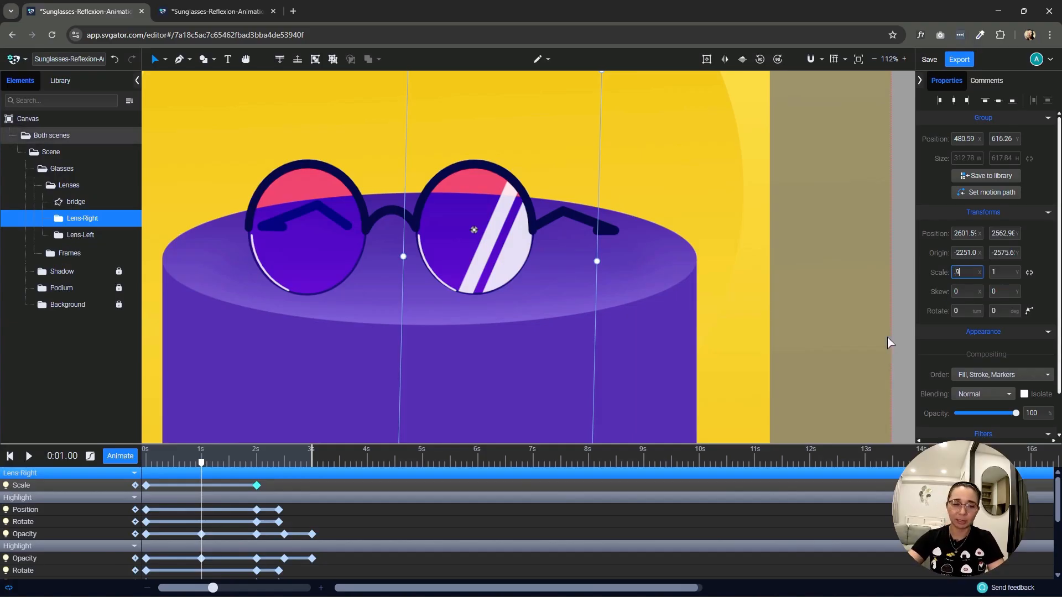
pyautogui.press('Return')
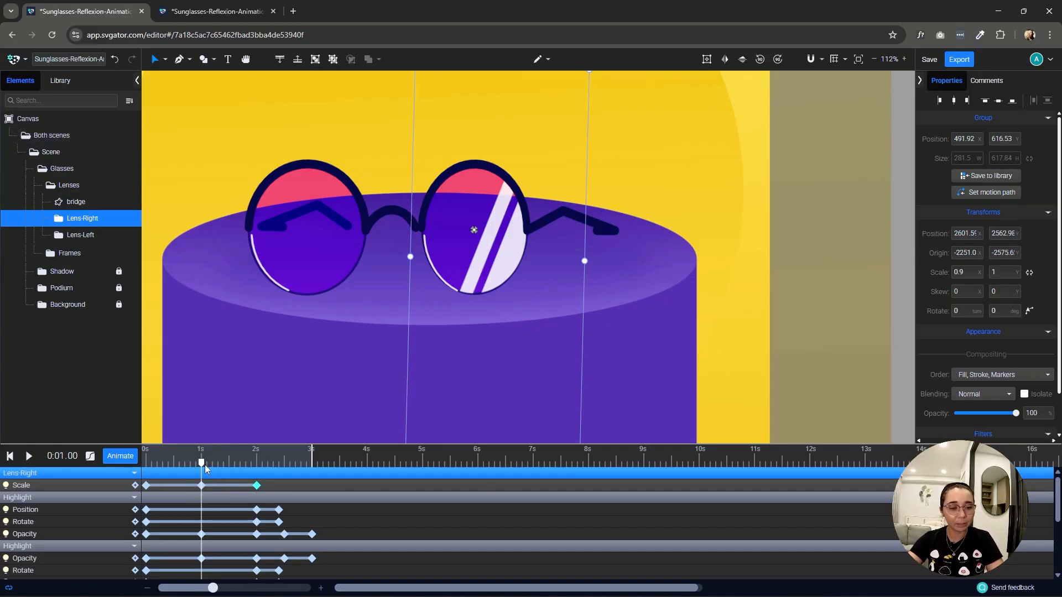
pyautogui.moveTo(201, 467); pyautogui.dragTo(124, 486)
pyautogui.hotkey('ctrl', 'v')
# Add a Scale animation to Lens-Left at 0 s and copy its starting keyframe to 2 s.
pyautogui.click(98, 236)
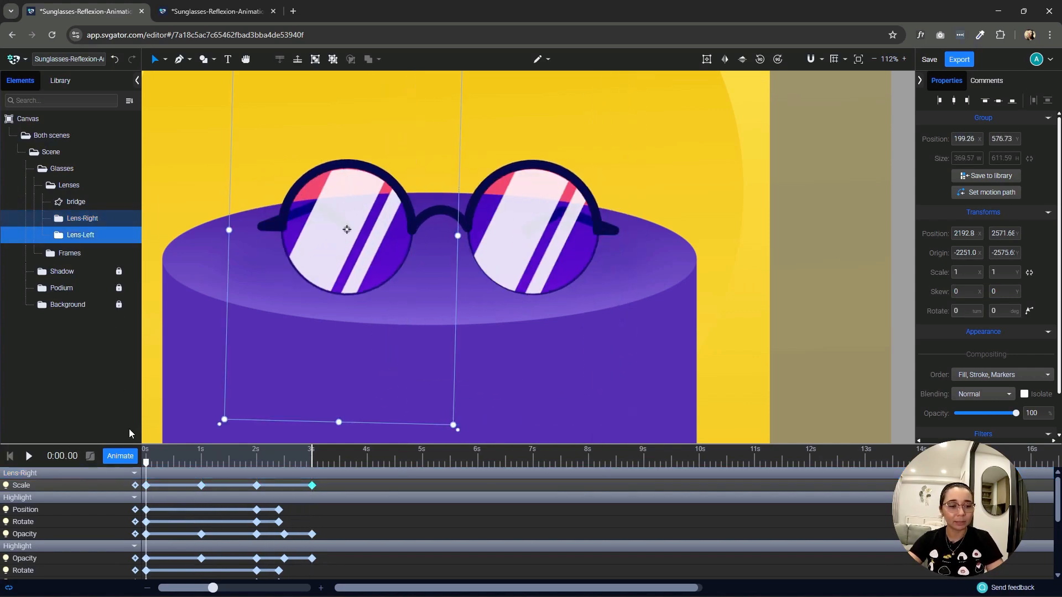
pyautogui.click(121, 458)
pyautogui.click(107, 369)
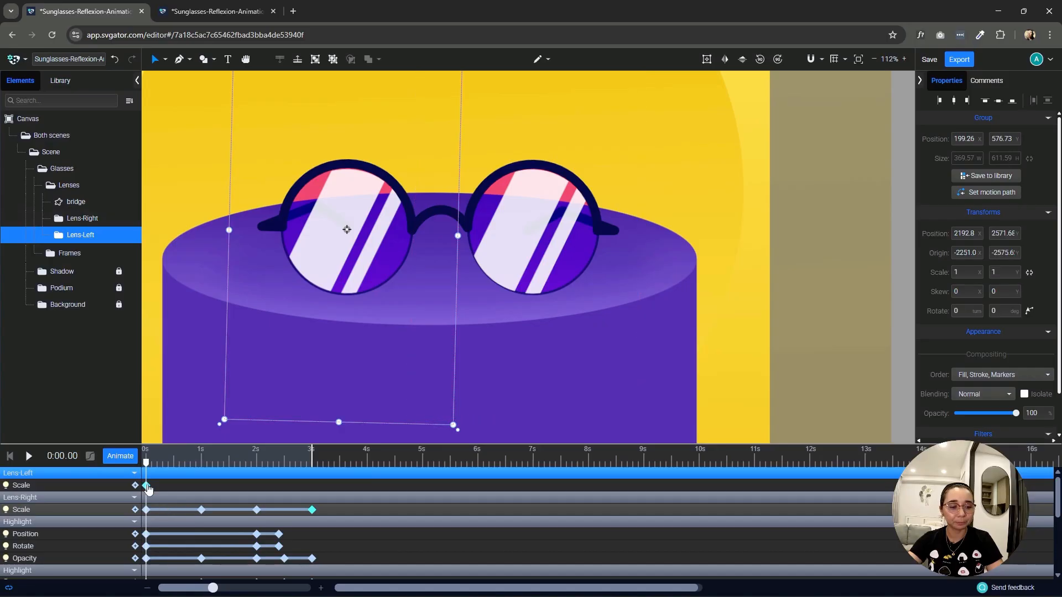
pyautogui.click(147, 486)
pyautogui.click(256, 459)
pyautogui.click(135, 485)
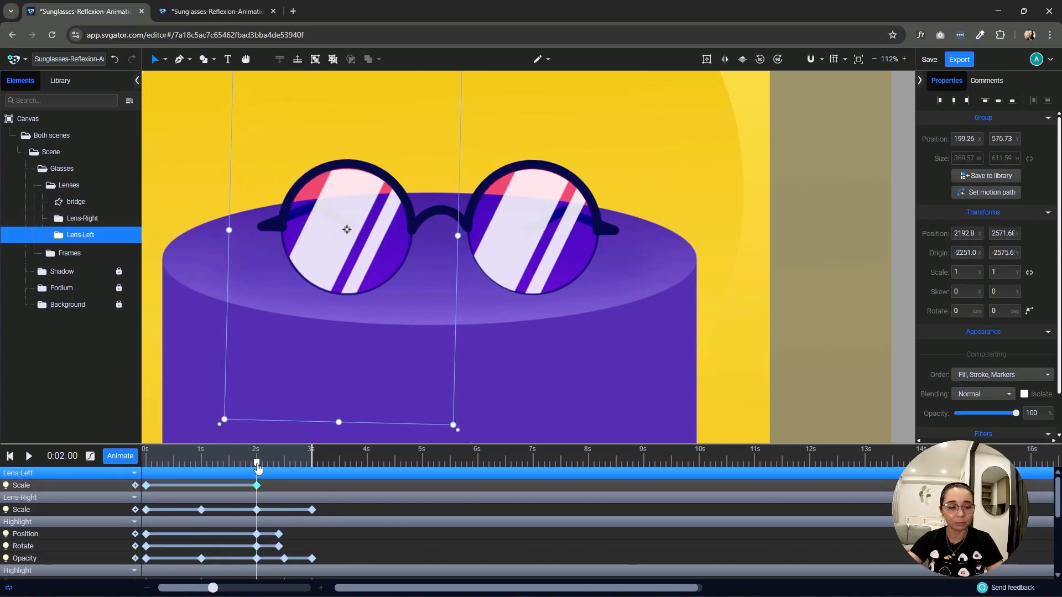
# Set the horizontal scale of Lens-Left to 0.9 at 1 s and duplicate that keyframe at 3 s.
pyautogui.click(201, 459)
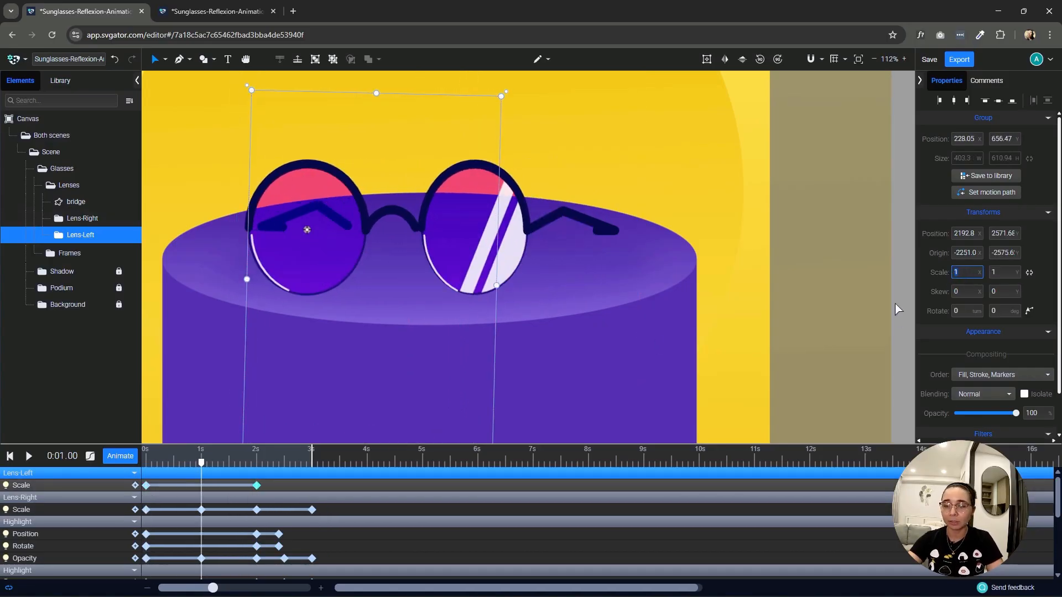
pyautogui.write('.9')
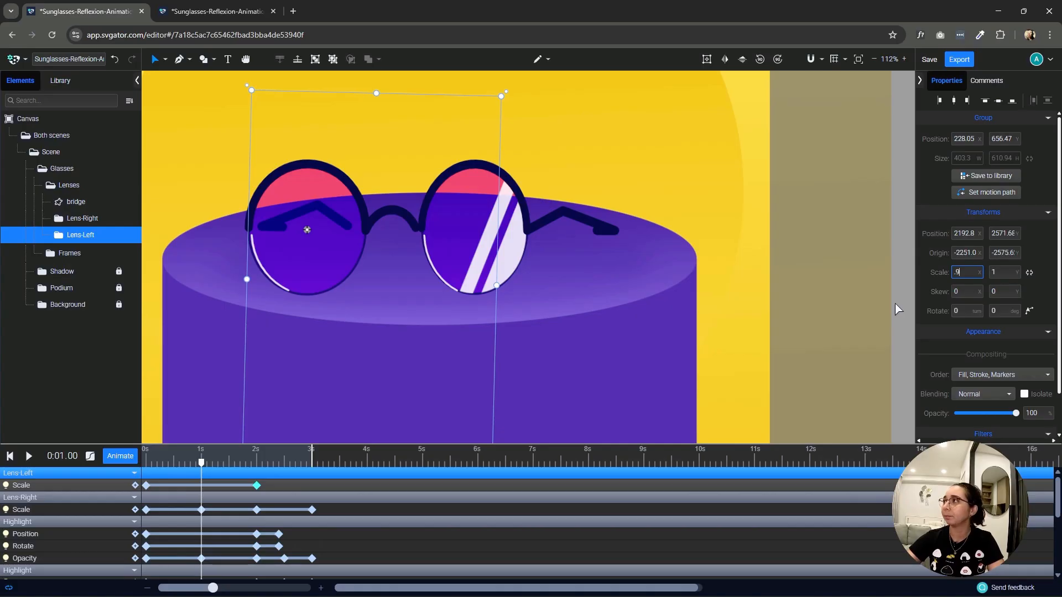
pyautogui.press('Return')
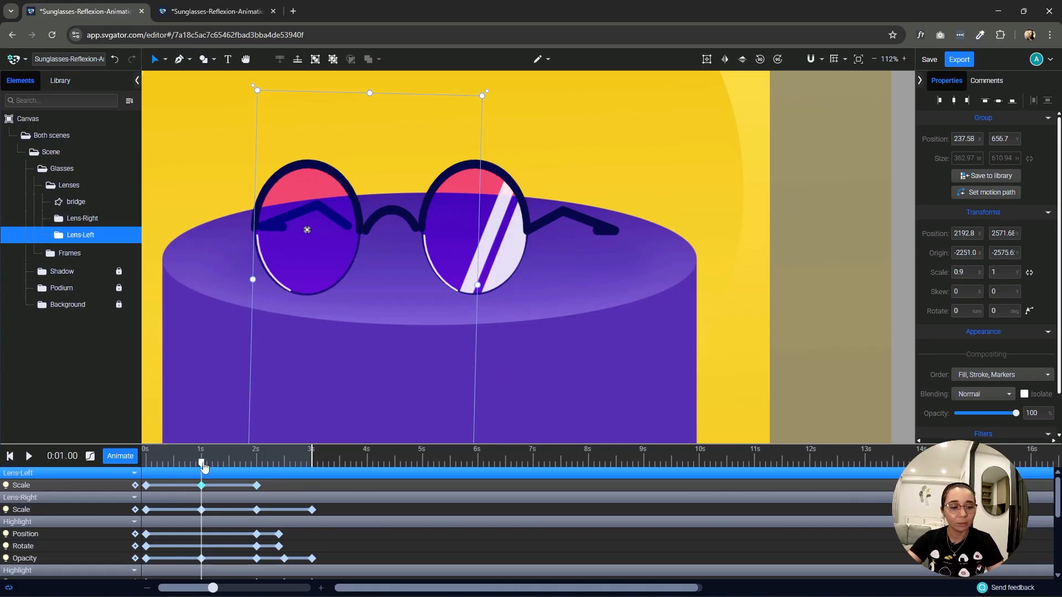
pyautogui.click(310, 464)
pyautogui.hotkey('ctrl', 'v')
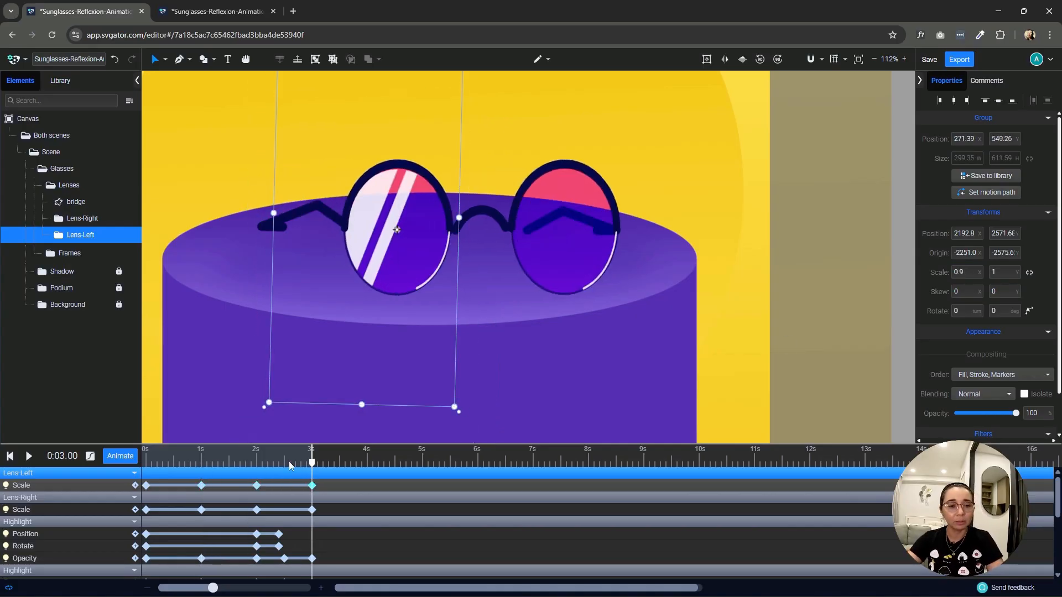
# Preview the lens scaling by playing the animation and scrubbing through it between 0 and 3 s.
pyautogui.press('space')
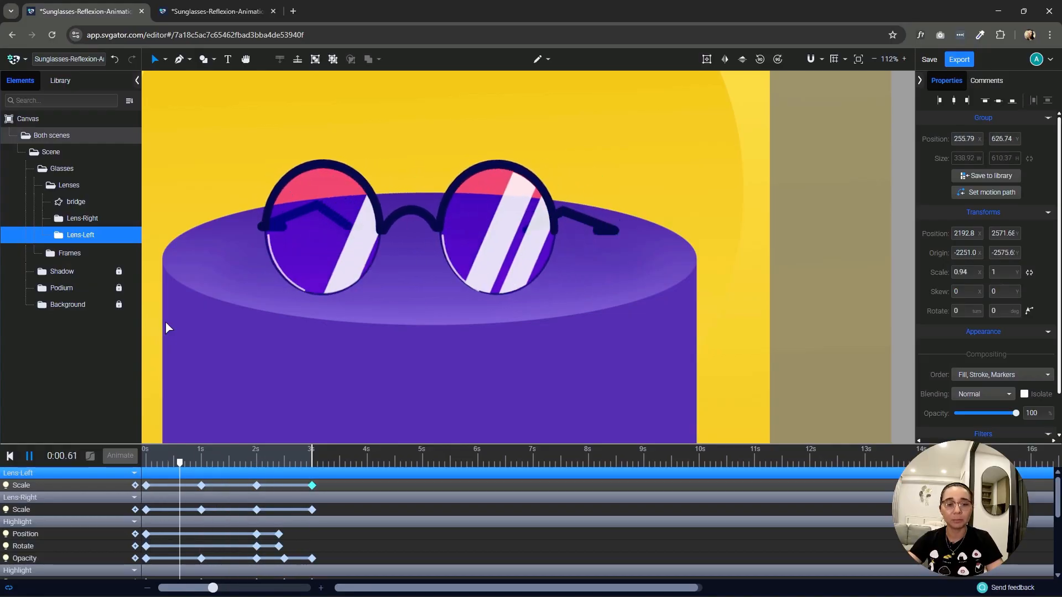
pyautogui.click(275, 464)
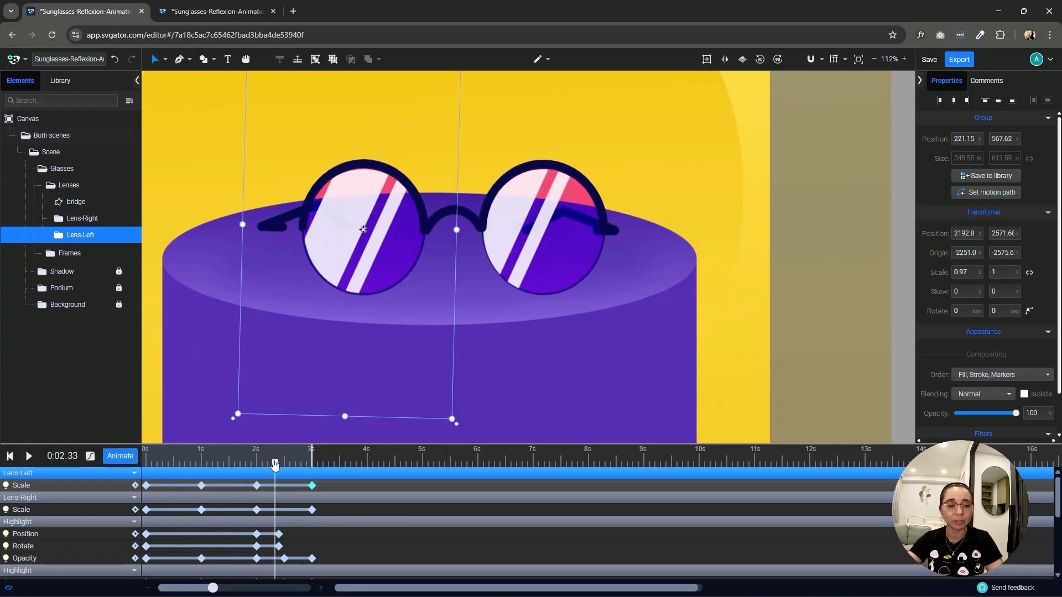
pyautogui.moveTo(275, 464); pyautogui.dragTo(322, 497)
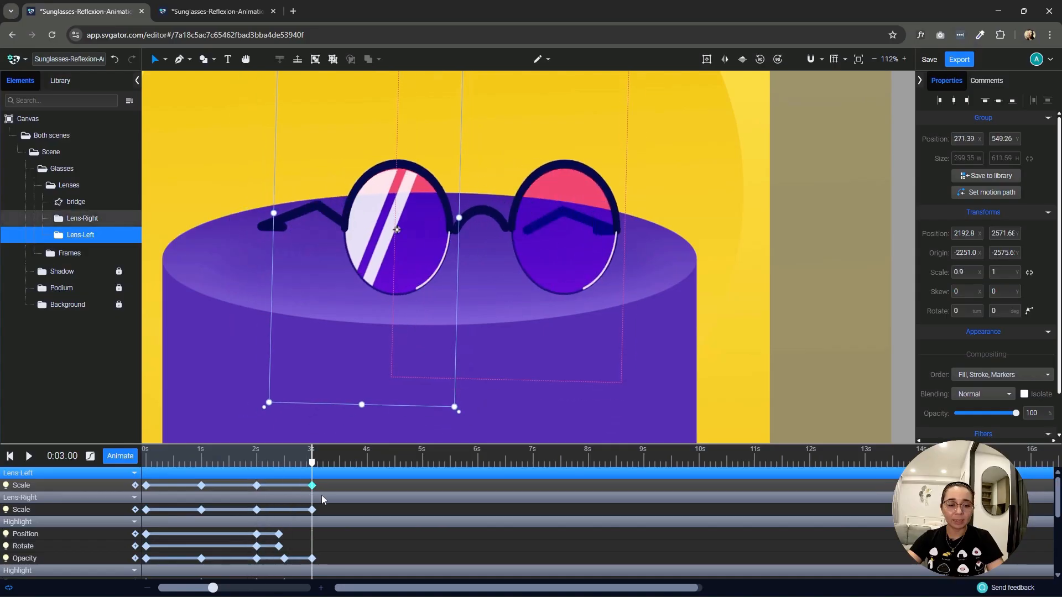
pyautogui.moveTo(247, 515); pyautogui.dragTo(139, 513)
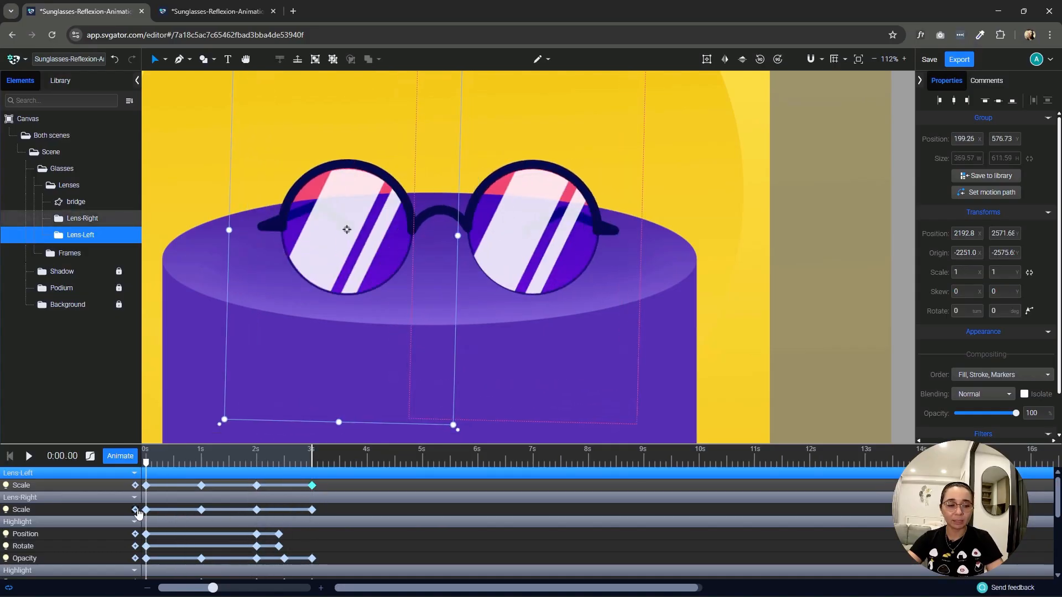
# Examine up close how the bridge's ends meet the two lens frames at 0 s and at 1 s.
pyautogui.click(79, 201)
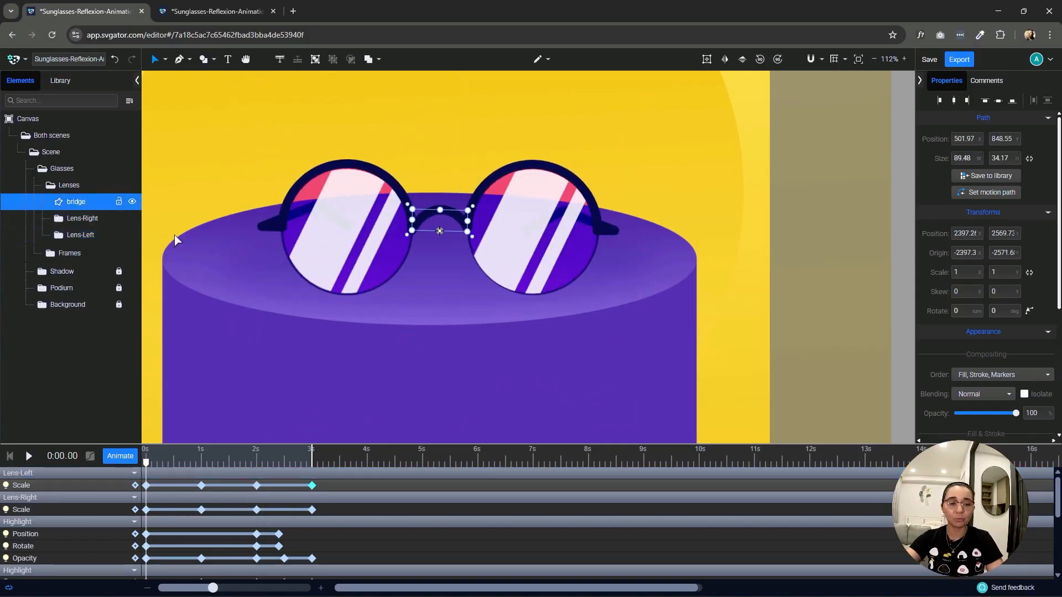
pyautogui.scroll(5, 443, 221)
pyautogui.scroll(2, 444, 218)
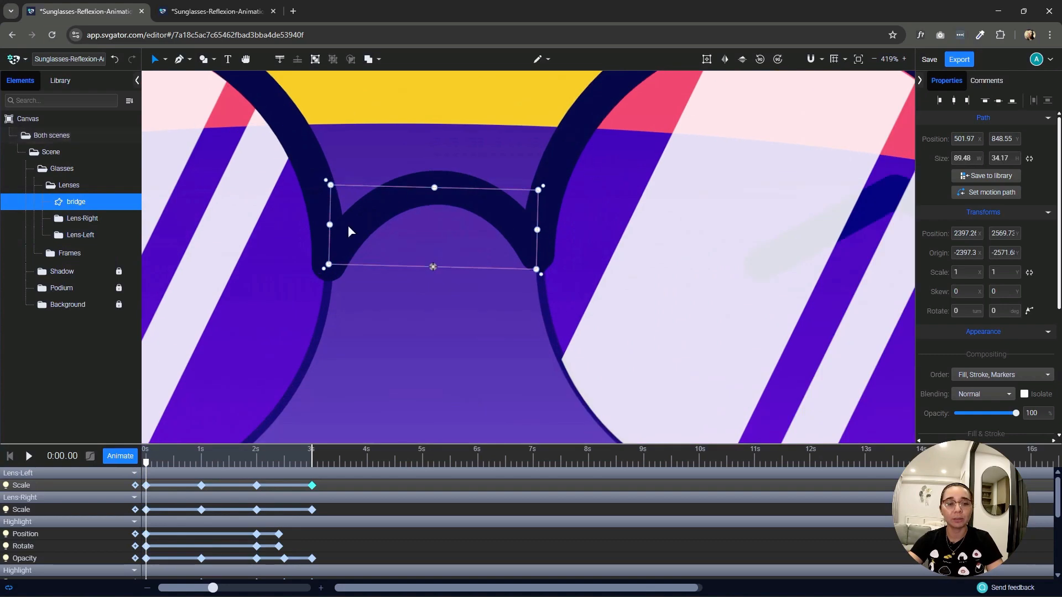
pyautogui.moveTo(146, 466); pyautogui.dragTo(204, 480)
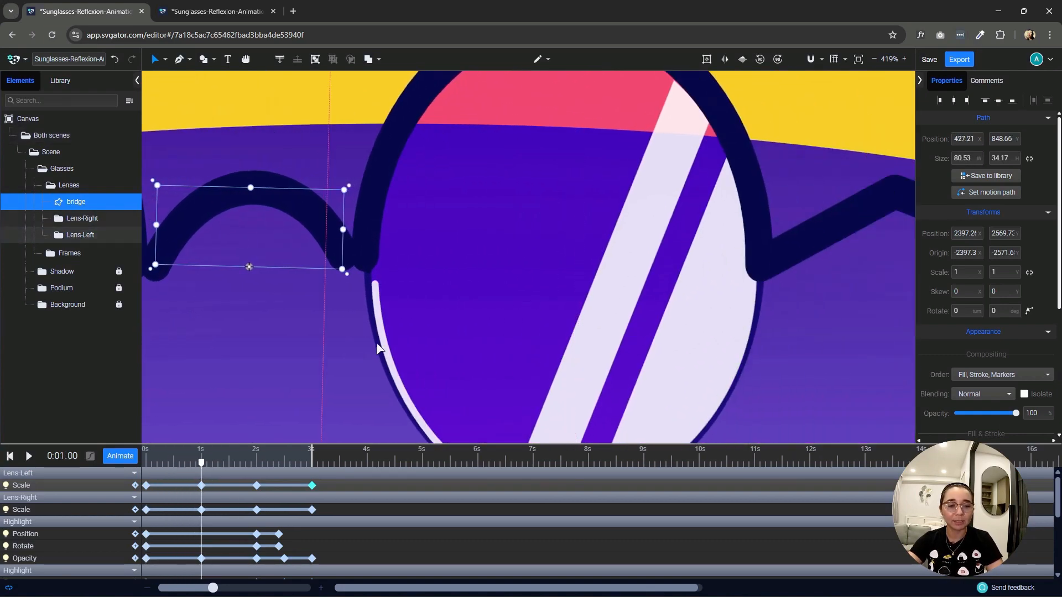
pyautogui.press('space')
pyautogui.moveTo(338, 305); pyautogui.dragTo(482, 298)
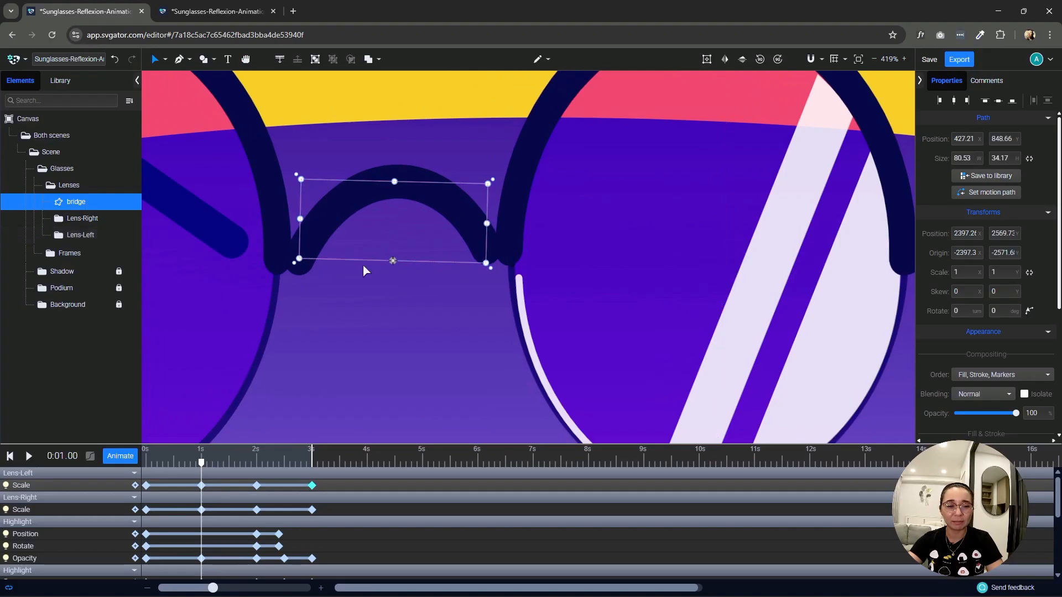
pyautogui.moveTo(202, 464); pyautogui.dragTo(132, 477)
pyautogui.click(683, 337)
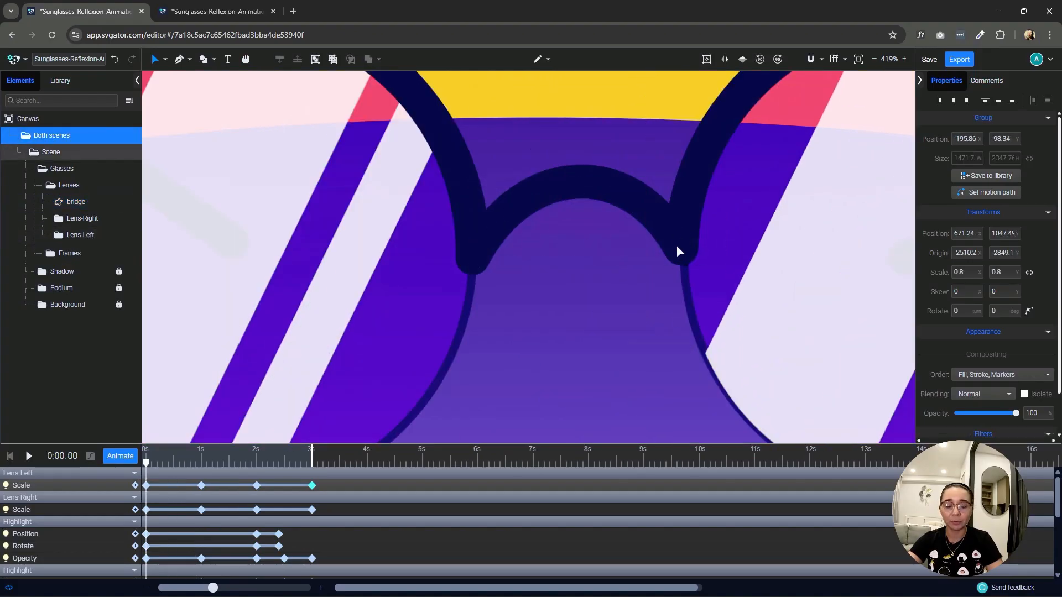
pyautogui.click(83, 202)
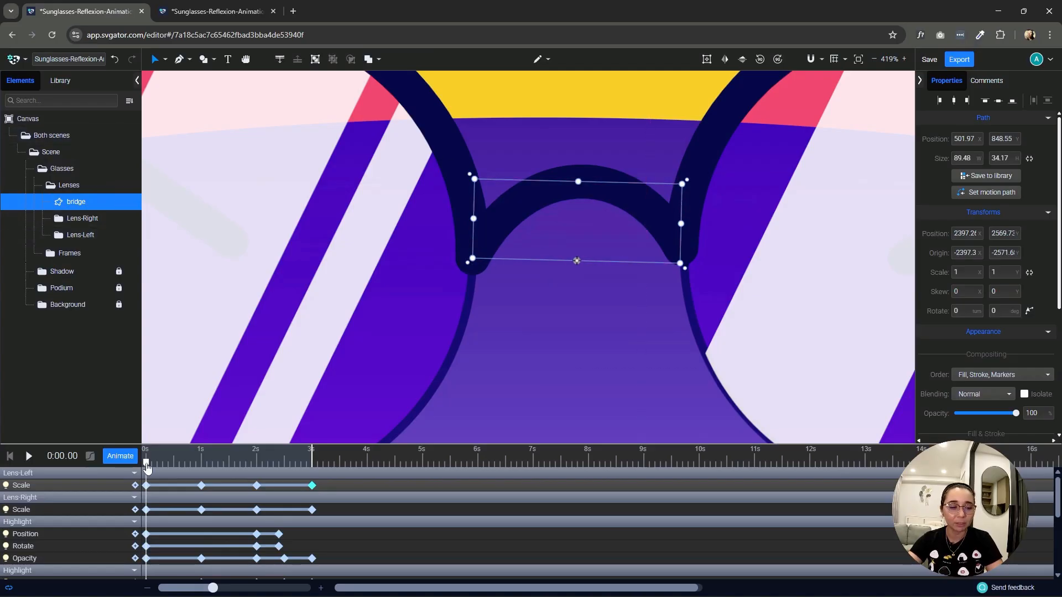
pyautogui.moveTo(147, 467); pyautogui.dragTo(206, 474)
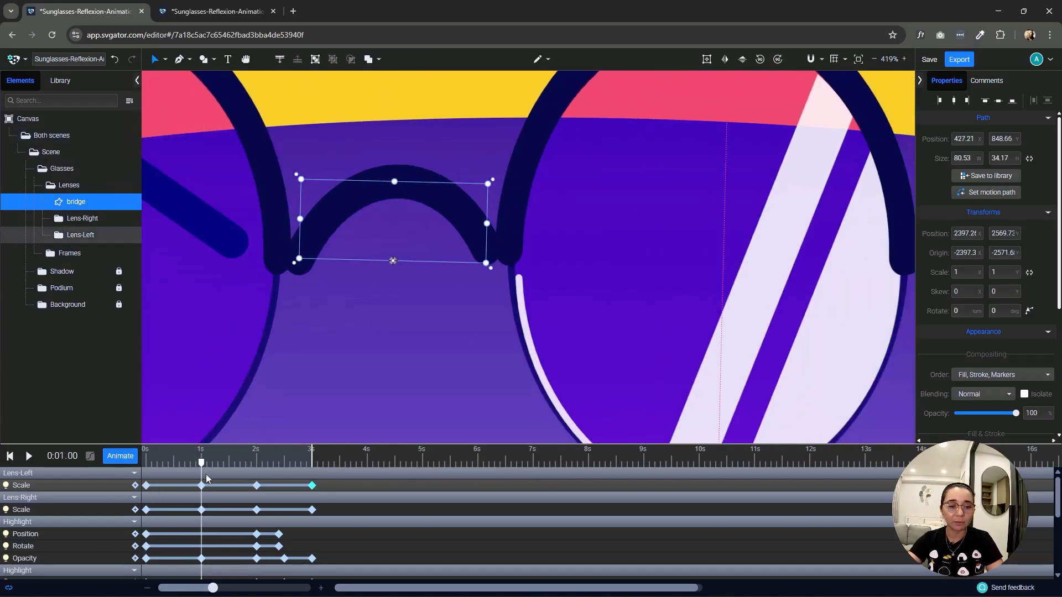
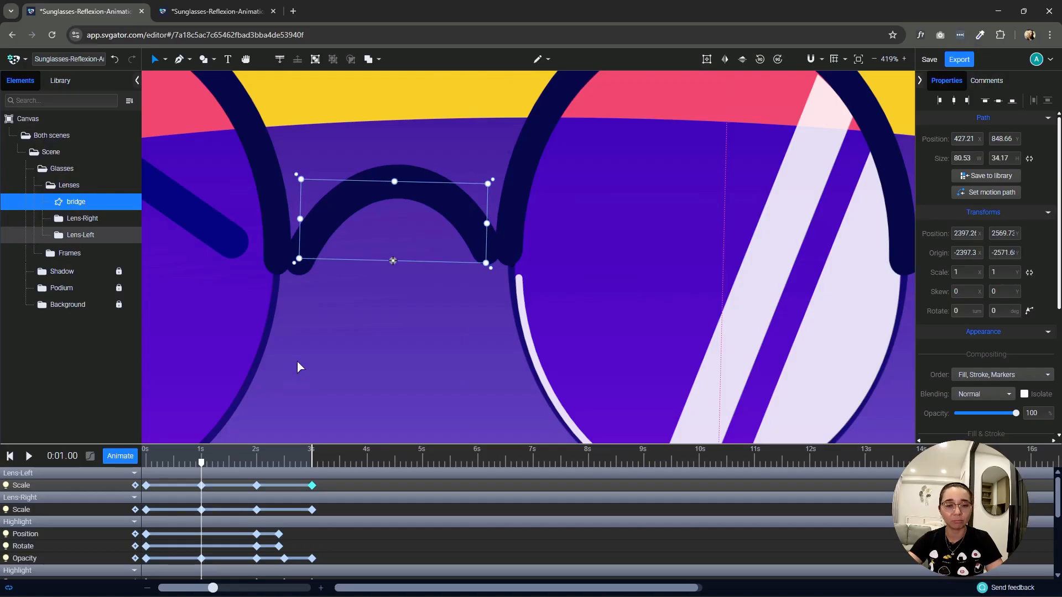
# Add a Morph animation to the bridge at 0 s and copy its starting keyframe to 2 s.
pyautogui.moveTo(202, 463); pyautogui.dragTo(110, 477)
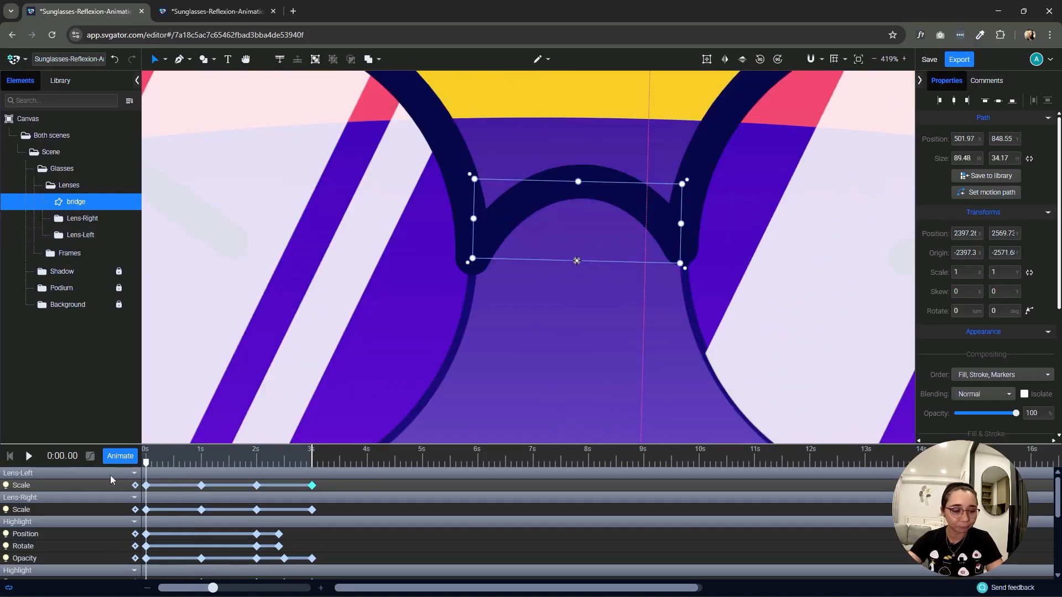
pyautogui.click(110, 457)
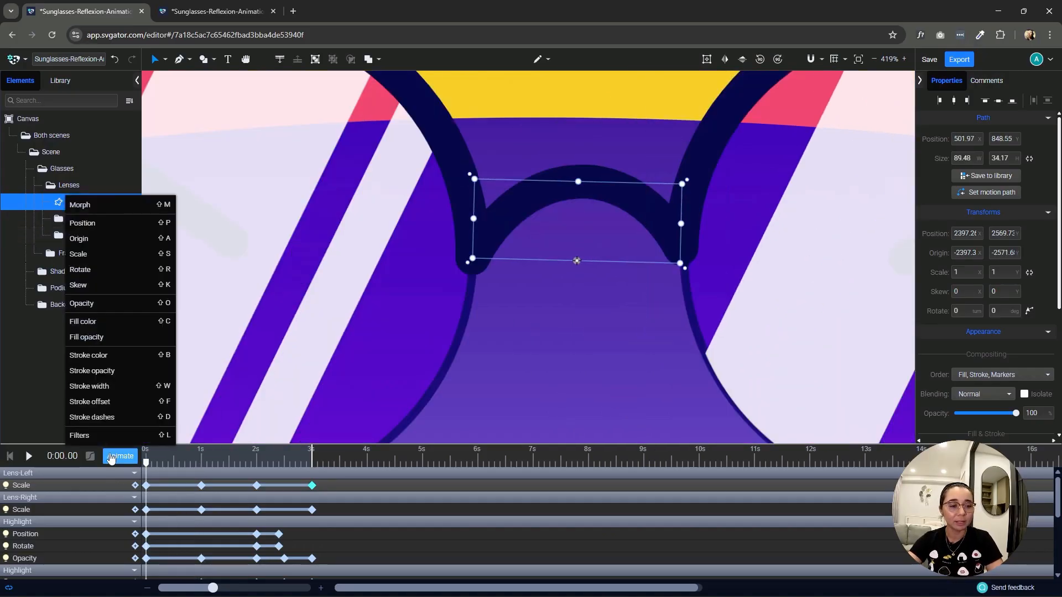
pyautogui.click(106, 205)
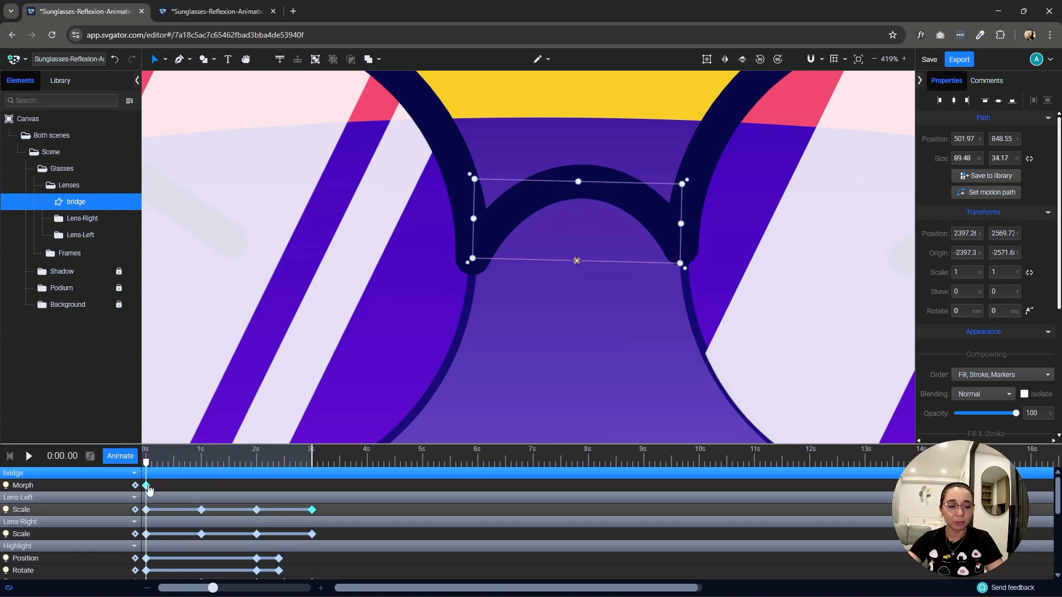
pyautogui.click(147, 487)
pyautogui.click(256, 463)
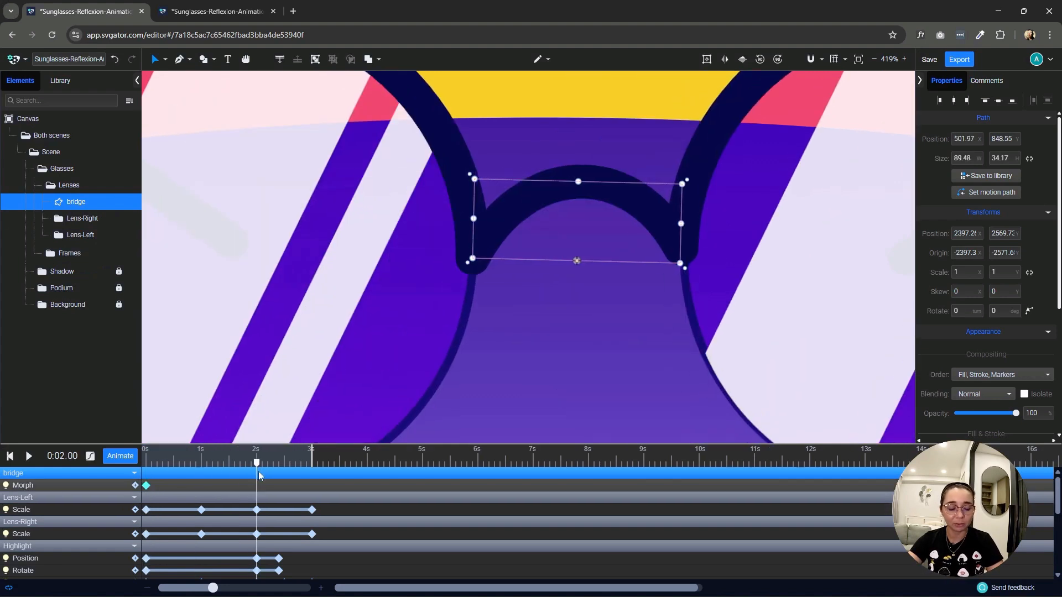
# At 1 s, move both end nodes of the bridge outward with the Node tool so they meet the lens frames.
pyautogui.moveTo(250, 468); pyautogui.dragTo(202, 481)
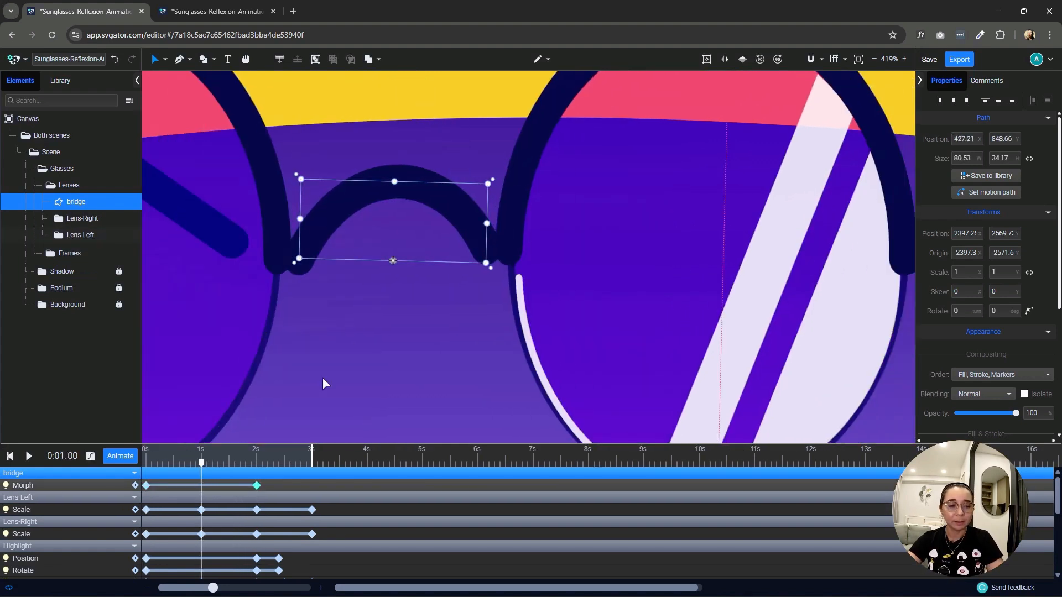
pyautogui.click(165, 59)
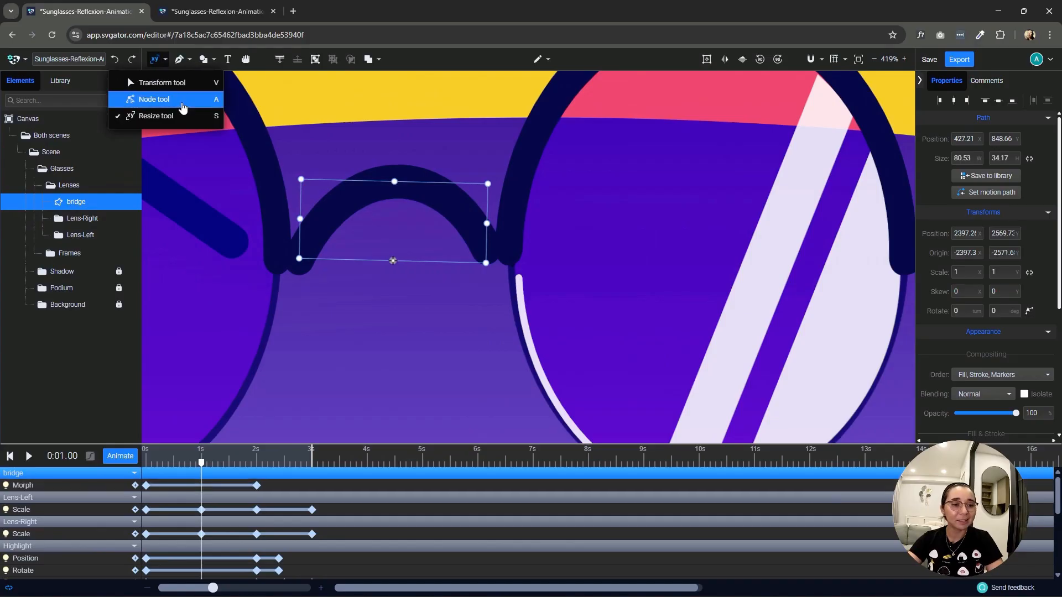
pyautogui.click(166, 98)
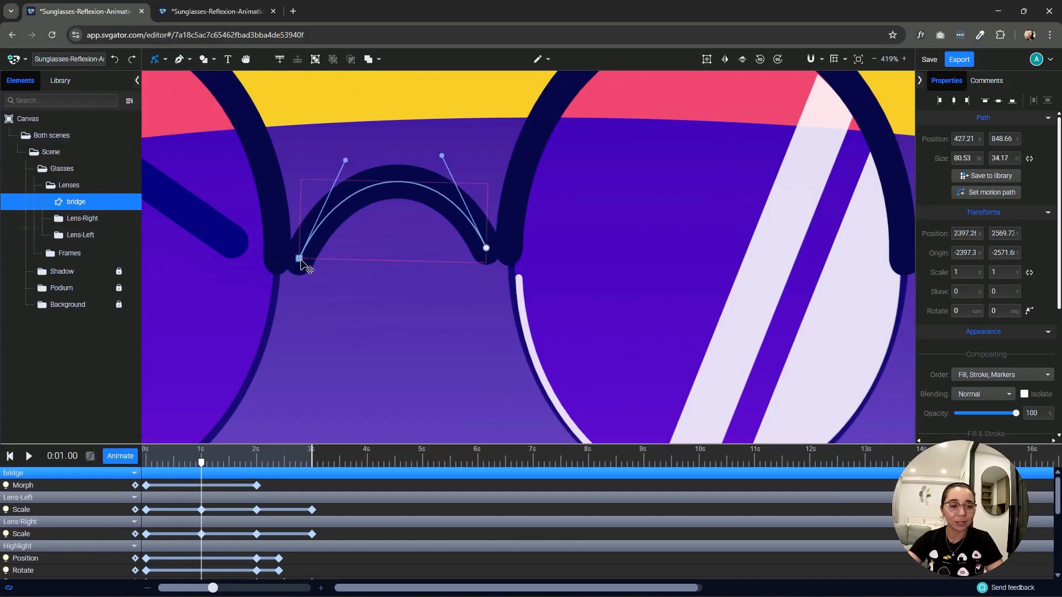
pyautogui.moveTo(297, 258); pyautogui.dragTo(278, 260)
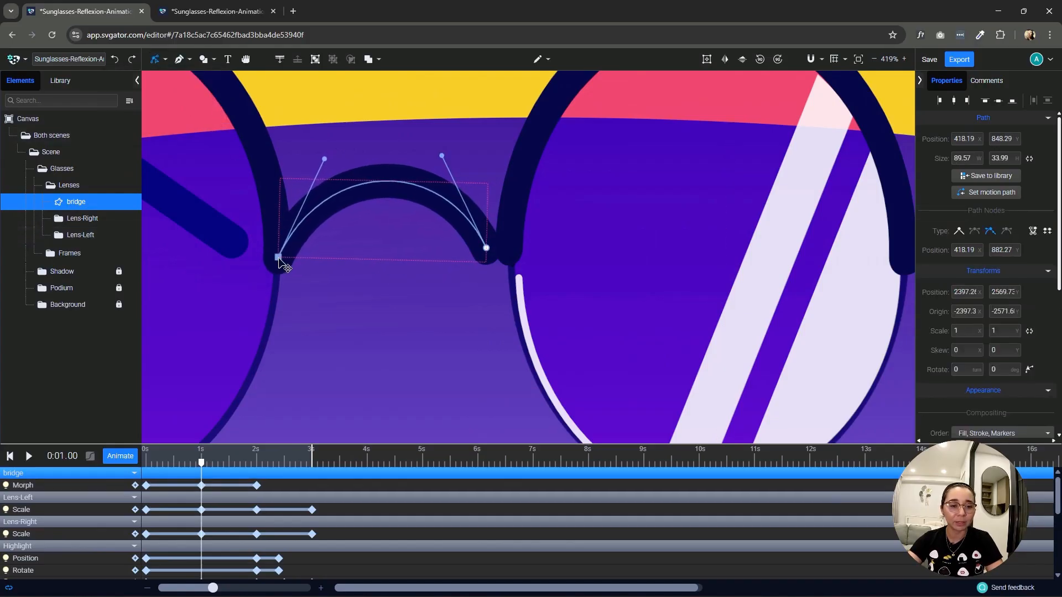
pyautogui.moveTo(486, 251); pyautogui.dragTo(510, 255)
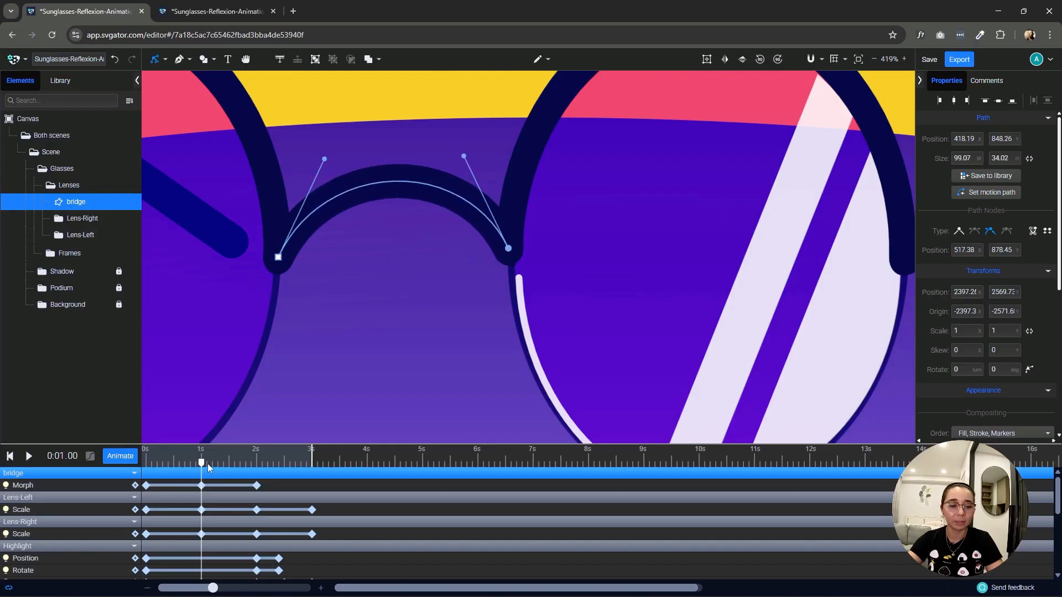
# At 3 s, move both end nodes of the bridge outward to meet the lens frames, making it about 99 wide.
pyautogui.moveTo(202, 468); pyautogui.dragTo(323, 473)
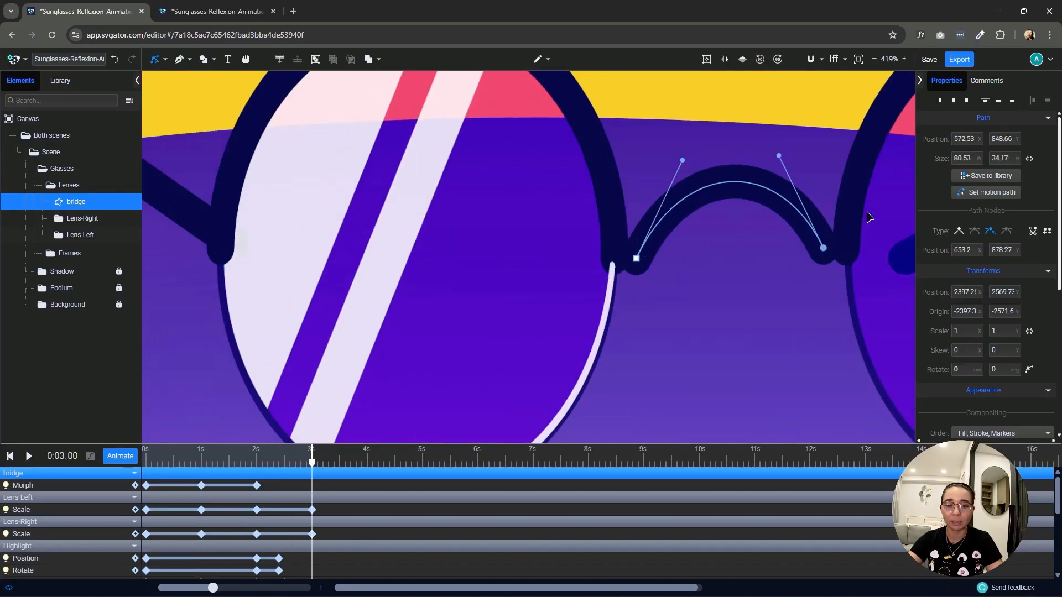
pyautogui.scroll(-3, 877, 226)
pyautogui.scroll(5, 877, 231)
pyautogui.moveTo(791, 260); pyautogui.dragTo(824, 264)
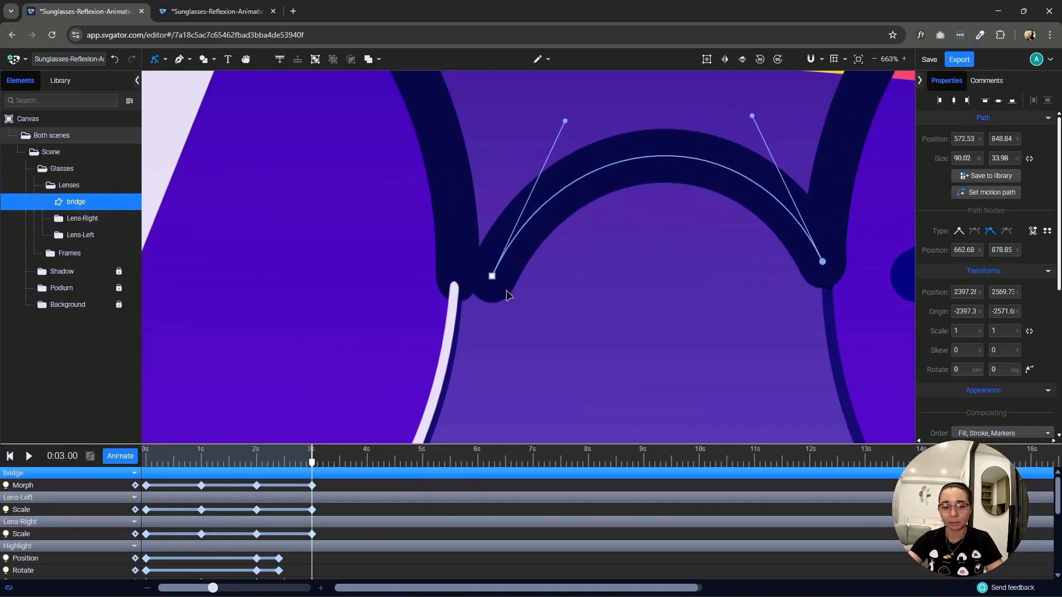
pyautogui.moveTo(491, 276); pyautogui.dragTo(459, 273)
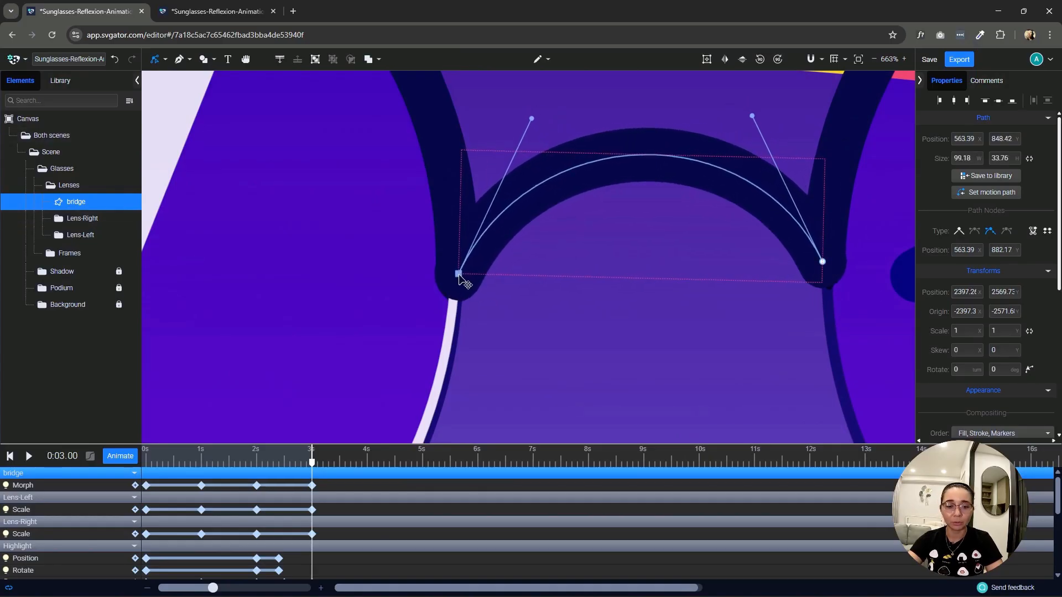
pyautogui.scroll(-5, 403, 232)
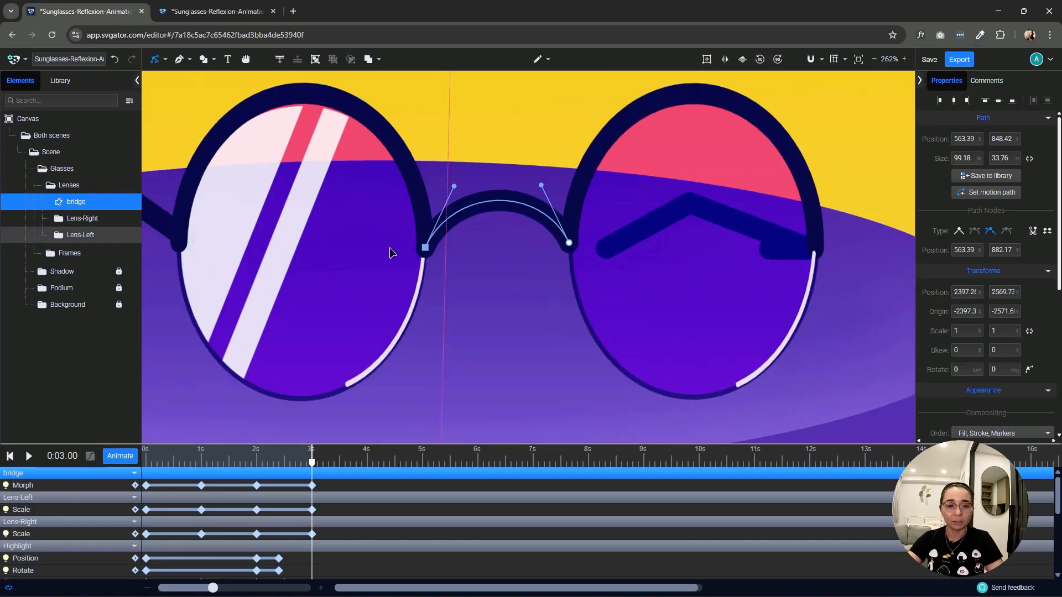
# Play the animation from 0 s to preview how the bridge follows both lenses.
pyautogui.moveTo(313, 464); pyautogui.dragTo(126, 470)
pyautogui.press('space')
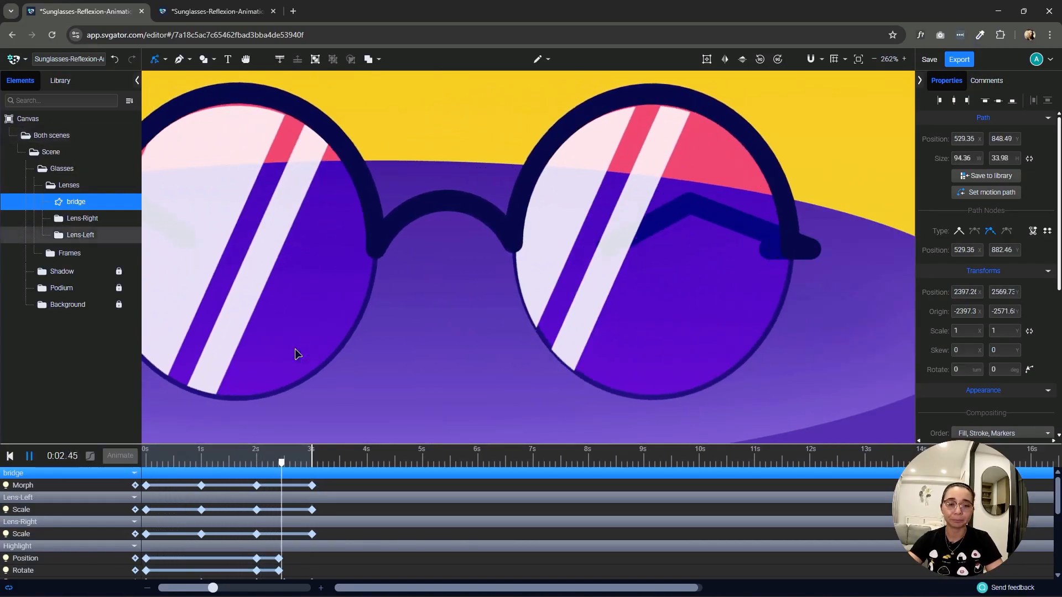
pyautogui.scroll(-4, 363, 293)
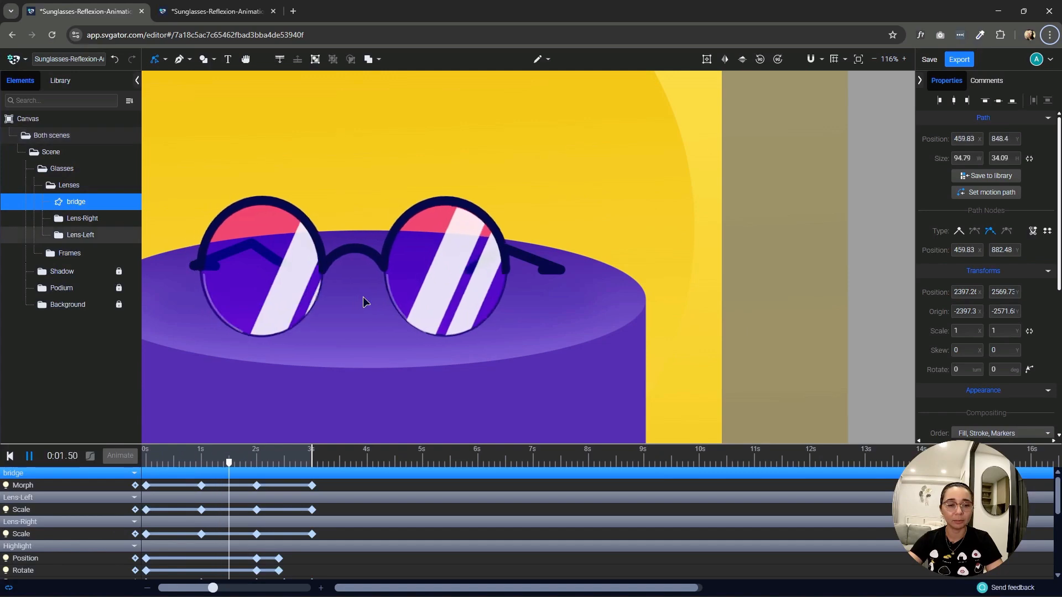
pyautogui.hotkey('alt', 'f')
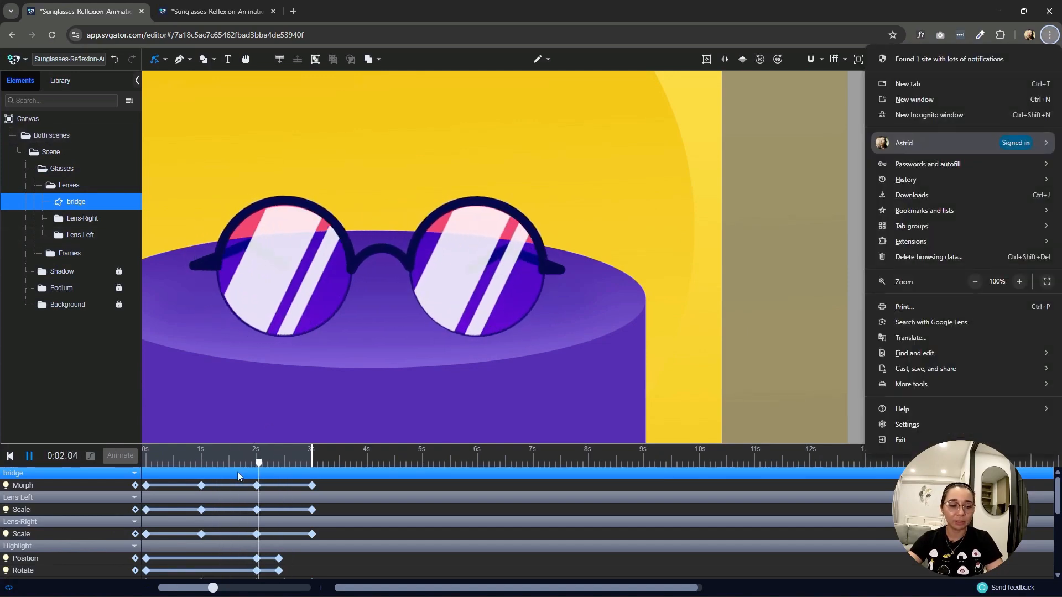
pyautogui.click(659, 15)
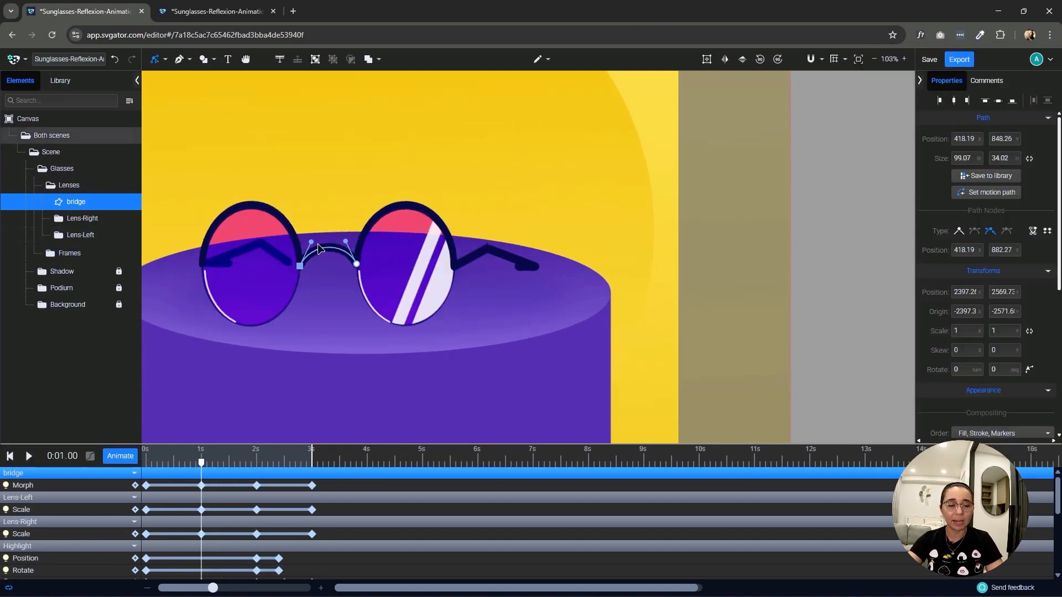
# At 1 s, lower the curve handle at the bridge's left end to flatten the arch to about 31 high.
pyautogui.scroll(6, 319, 249)
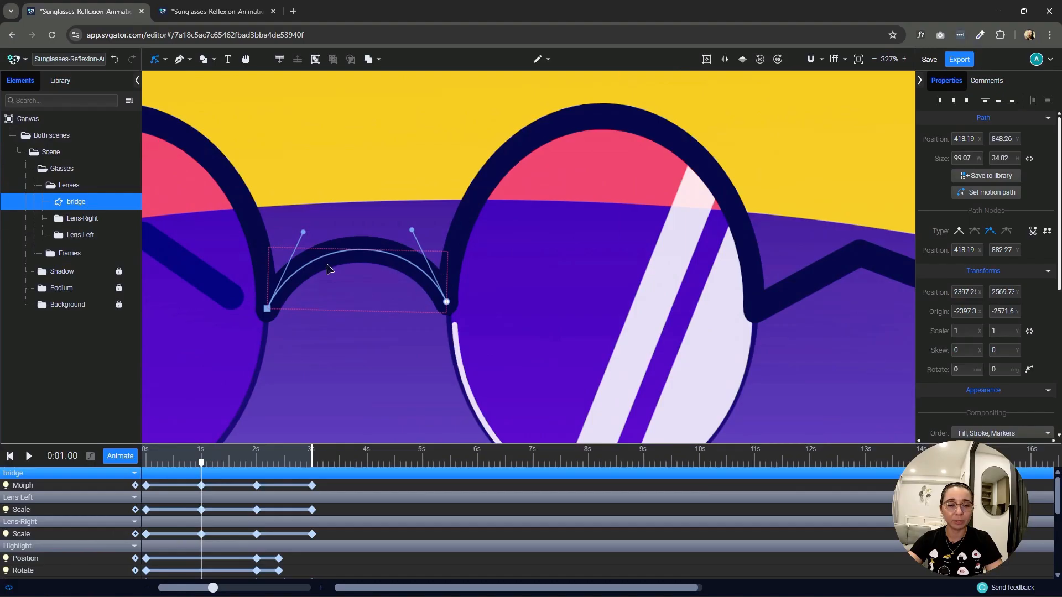
pyautogui.moveTo(303, 232); pyautogui.dragTo(298, 249)
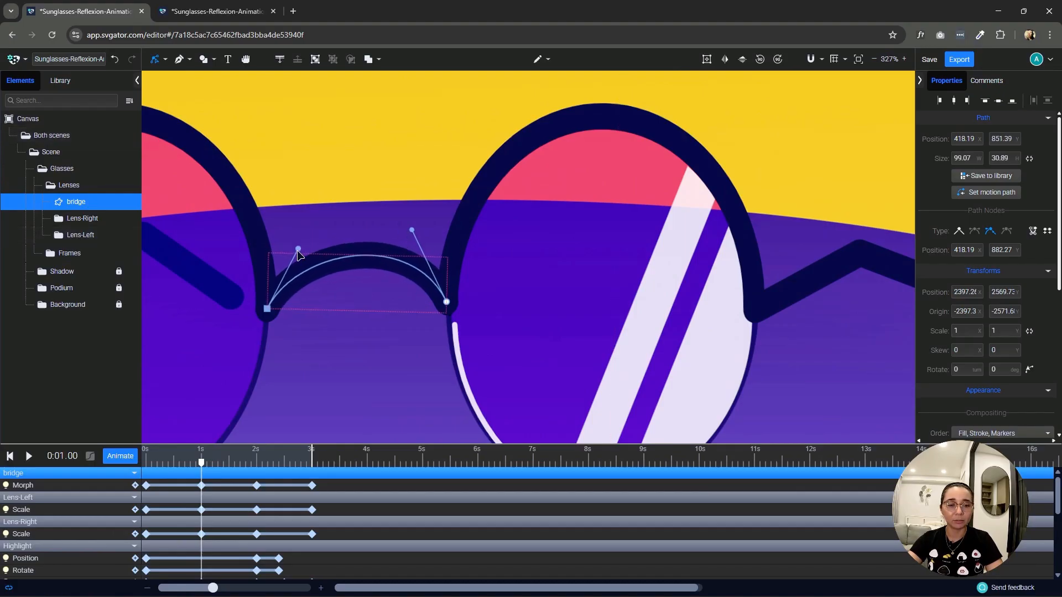
pyautogui.click(258, 485)
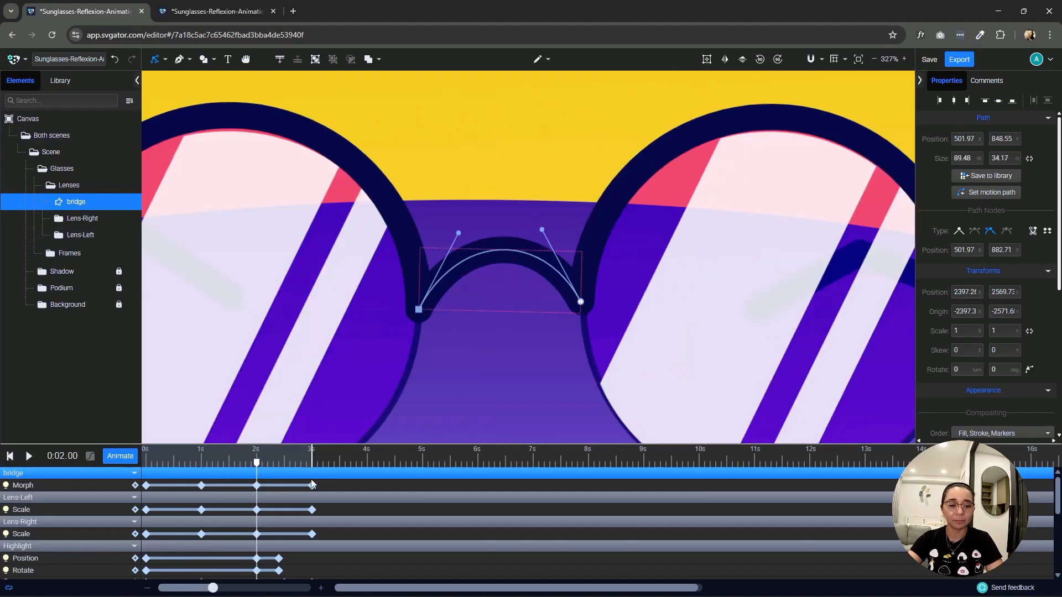
# At 3 s, lower the bridge's right curve handle and raise its left one, making the arch about 33 high.
pyautogui.click(313, 485)
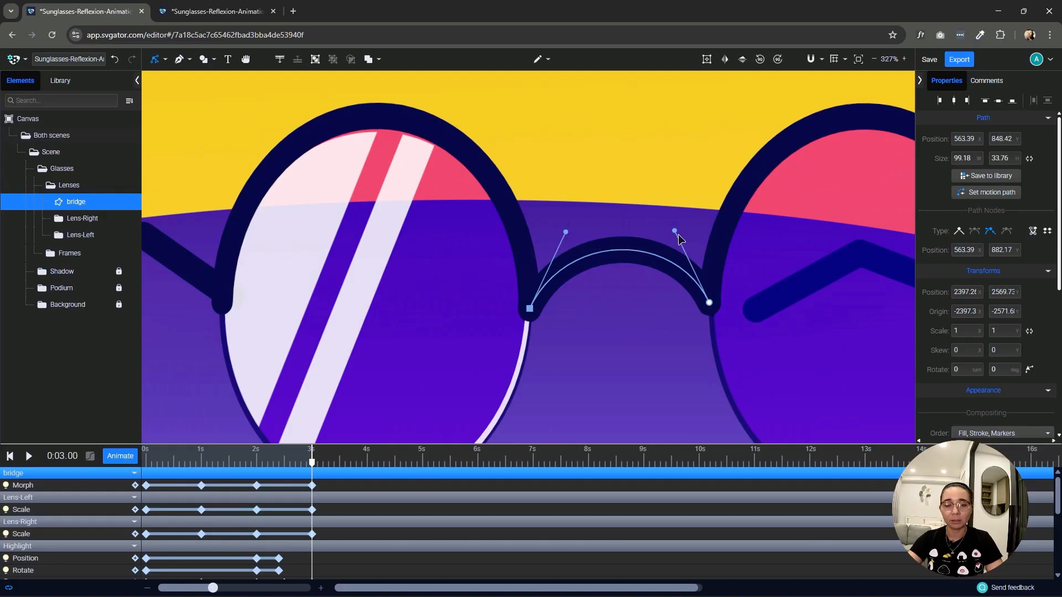
pyautogui.moveTo(675, 231); pyautogui.dragTo(676, 248)
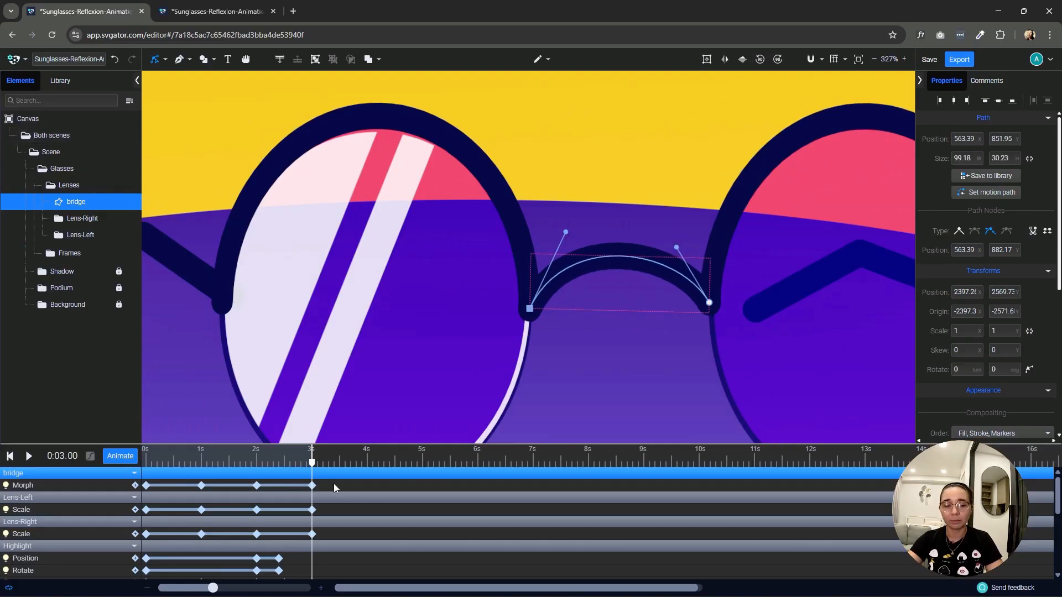
pyautogui.moveTo(311, 465)
pyautogui.mouseDown()
pyautogui.moveTo(200, 483)
pyautogui.moveTo(317, 485)
pyautogui.mouseUp()
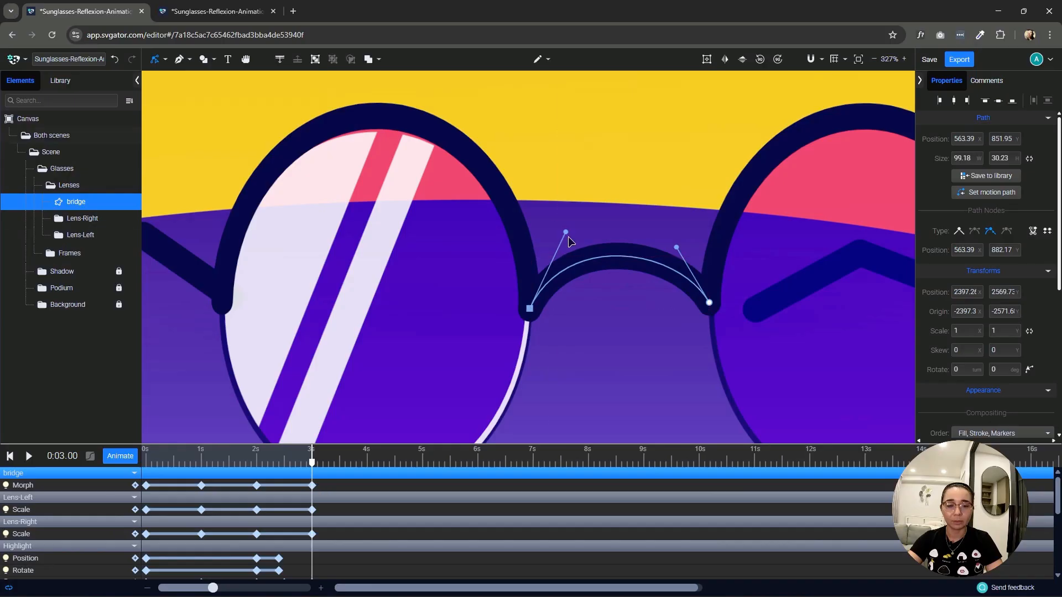
pyautogui.moveTo(565, 232); pyautogui.dragTo(568, 218)
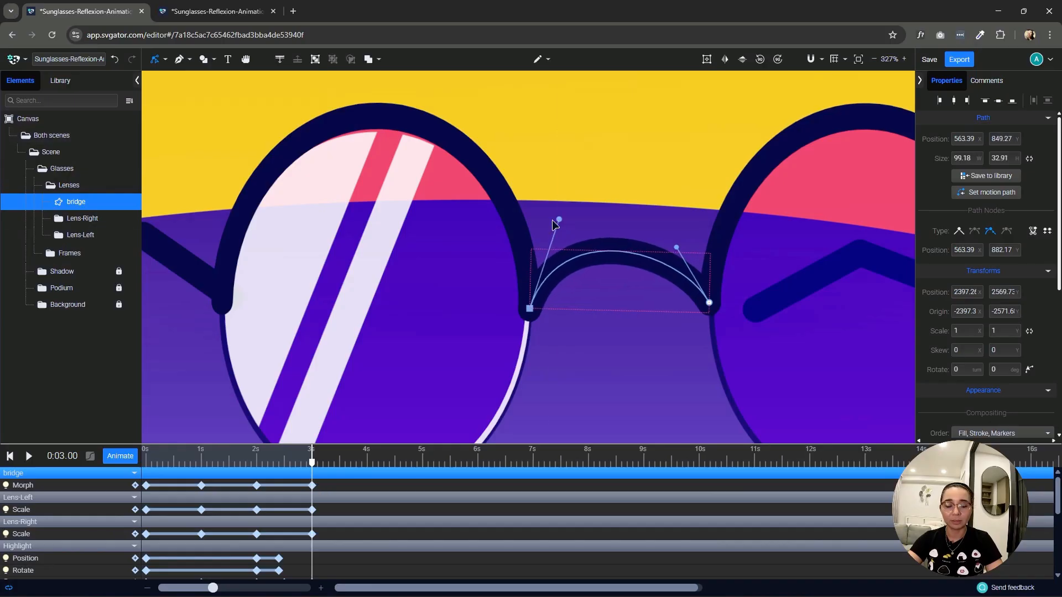
# Play and scrub through the animation, and refine the bridge's left curve handle at 3 s.
pyautogui.scroll(-5, 313, 254)
pyautogui.press('space')
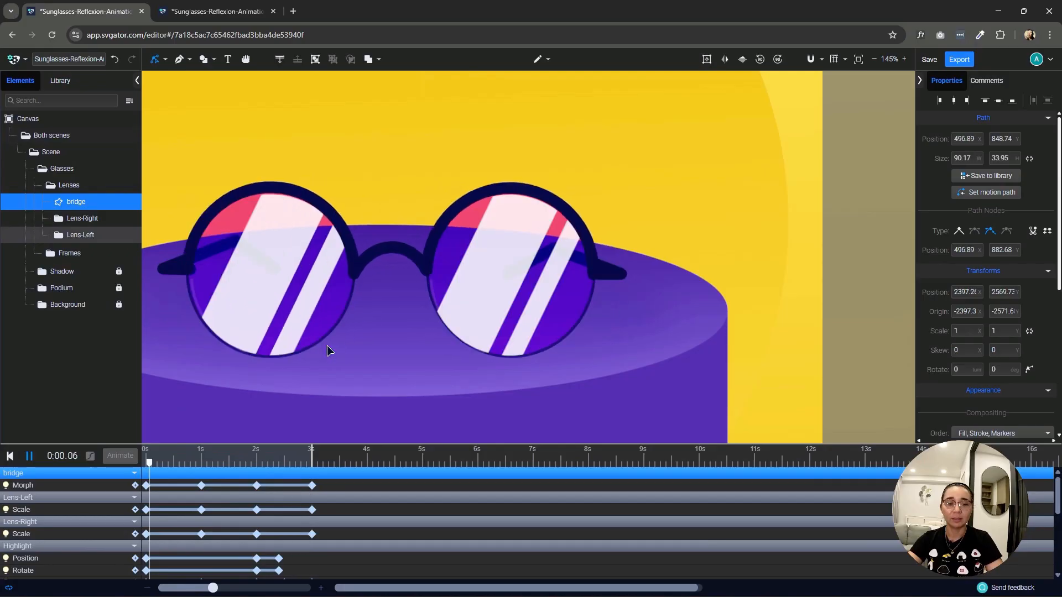
pyautogui.click(197, 462)
pyautogui.moveTo(198, 460); pyautogui.dragTo(320, 482)
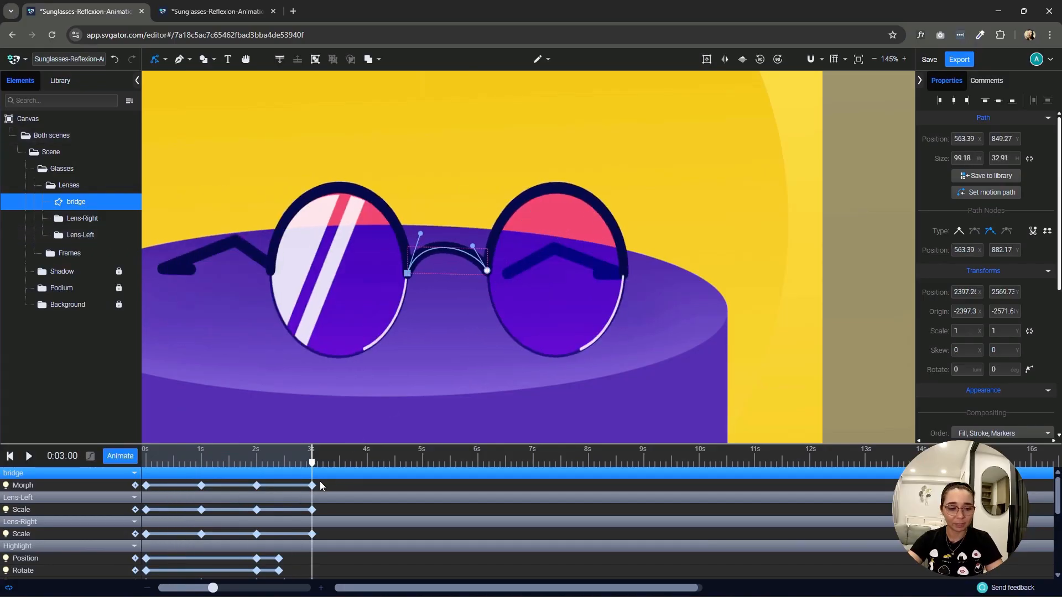
pyautogui.scroll(5, 451, 244)
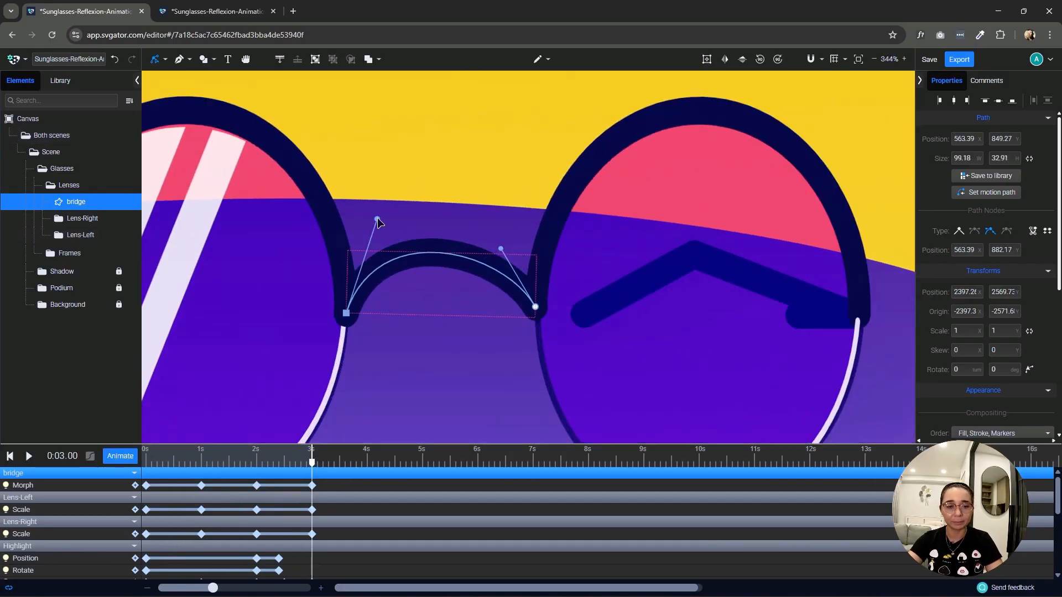
pyautogui.moveTo(377, 219); pyautogui.dragTo(389, 216)
pyautogui.scroll(-6, 590, 244)
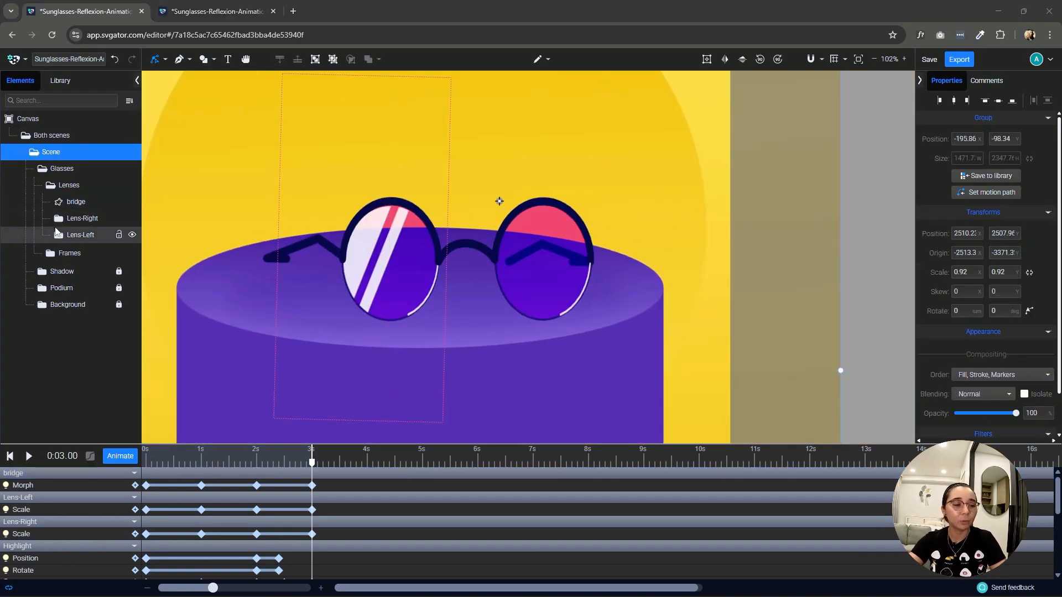
# Expand the Lens-Right group and select its nose pad ellipse.
pyautogui.click(59, 220)
pyautogui.click(67, 268)
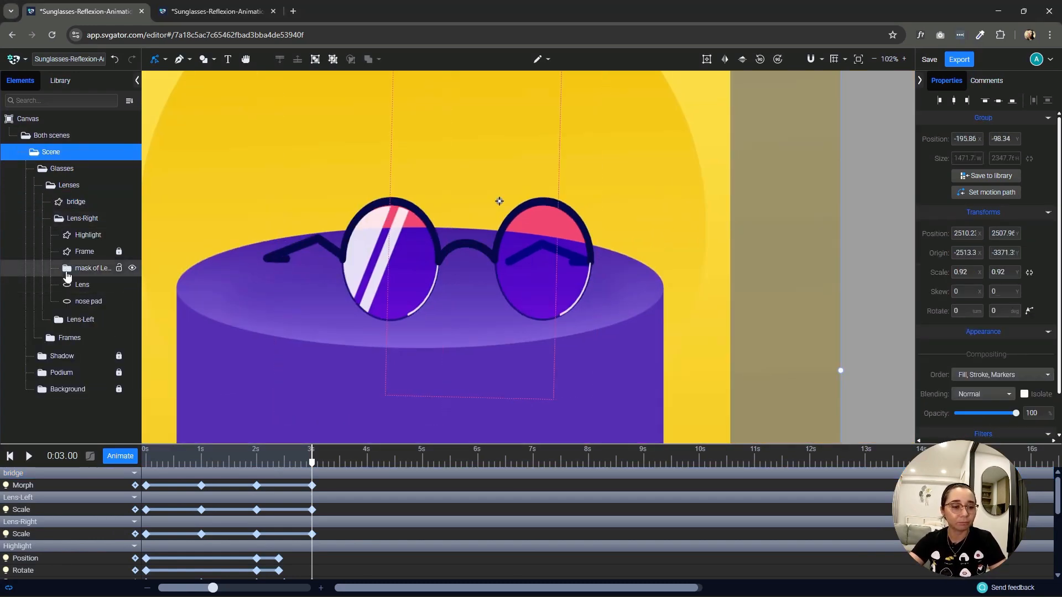
pyautogui.click(83, 301)
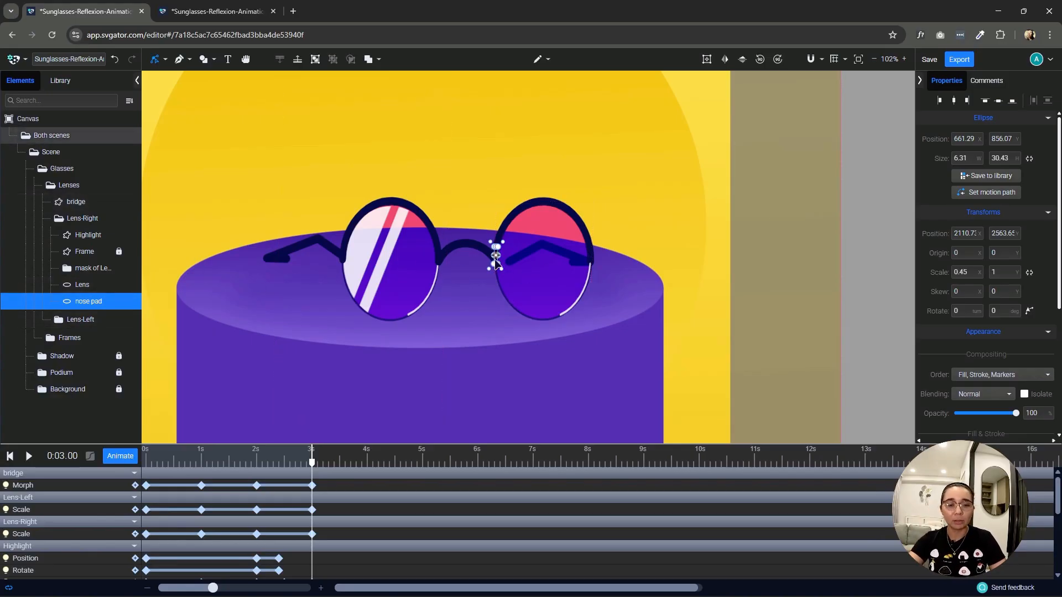
# Examine the nose pad up close at 3 s and 1 s to see how it sits behind the frame.
pyautogui.scroll(5, 487, 260)
pyautogui.scroll(2, 475, 252)
pyautogui.moveTo(312, 492); pyautogui.dragTo(208, 510)
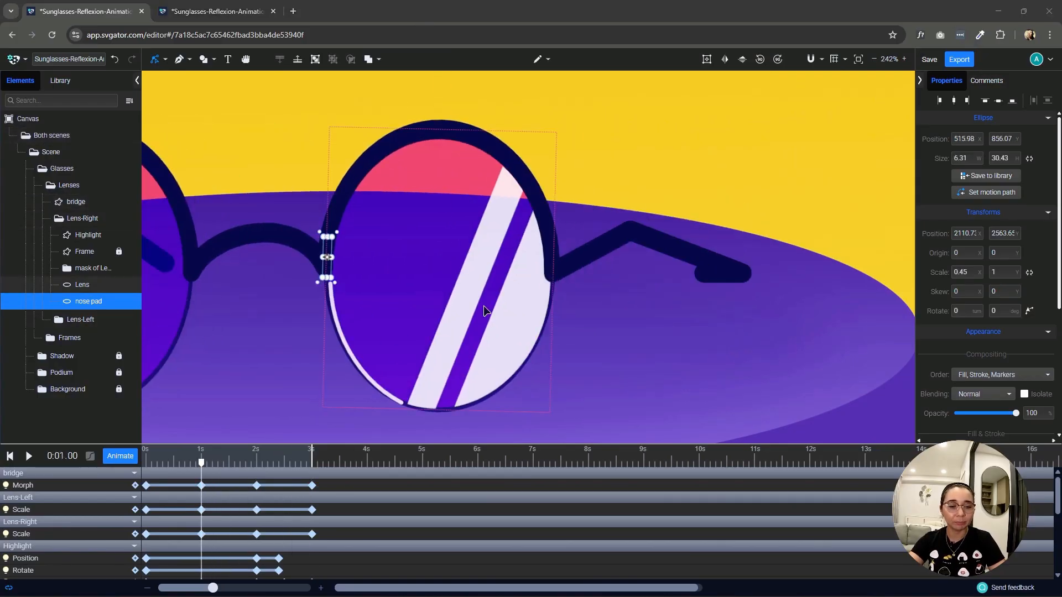
pyautogui.scroll(2, 498, 349)
pyautogui.scroll(-6, 502, 349)
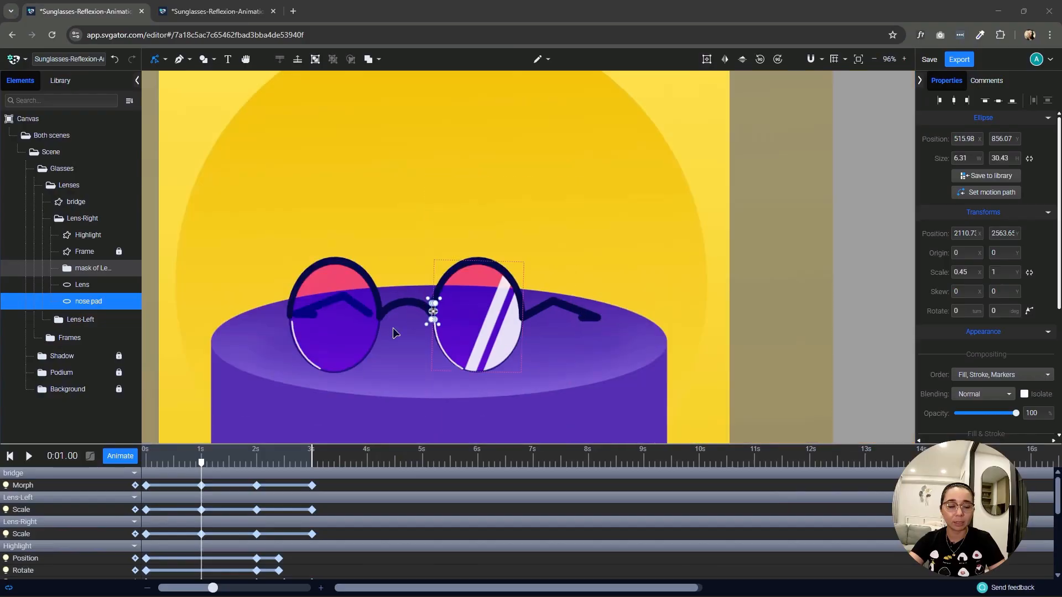
pyautogui.scroll(-1, 438, 332)
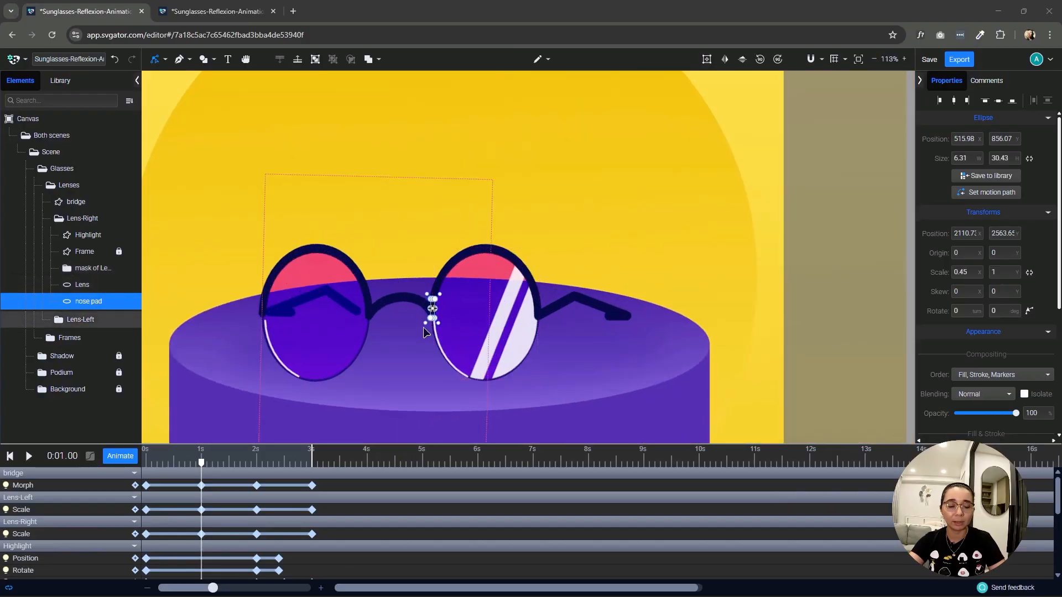
pyautogui.scroll(-1, 443, 304)
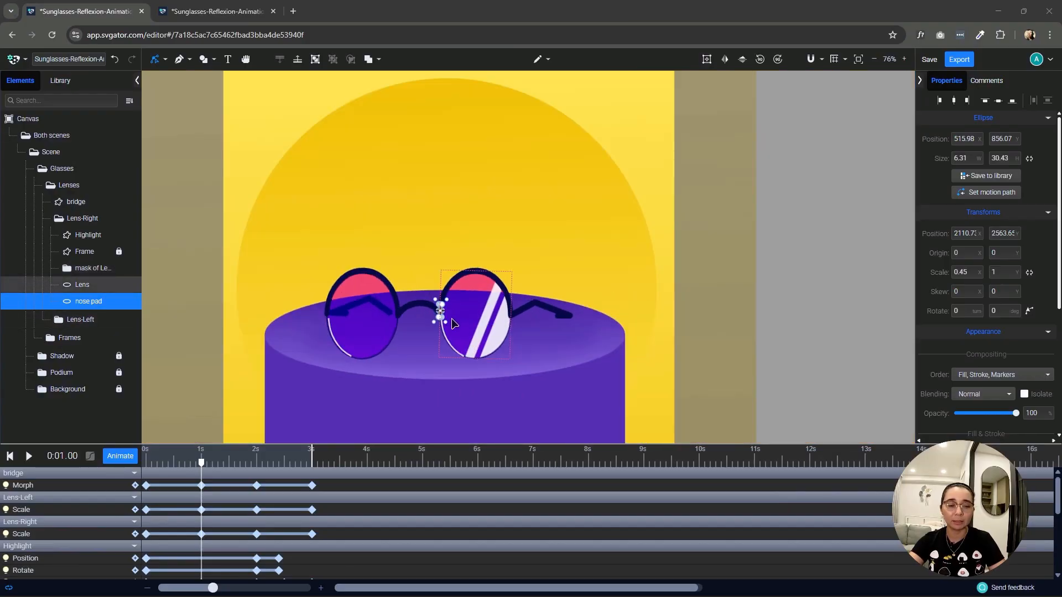
pyautogui.scroll(8, 444, 315)
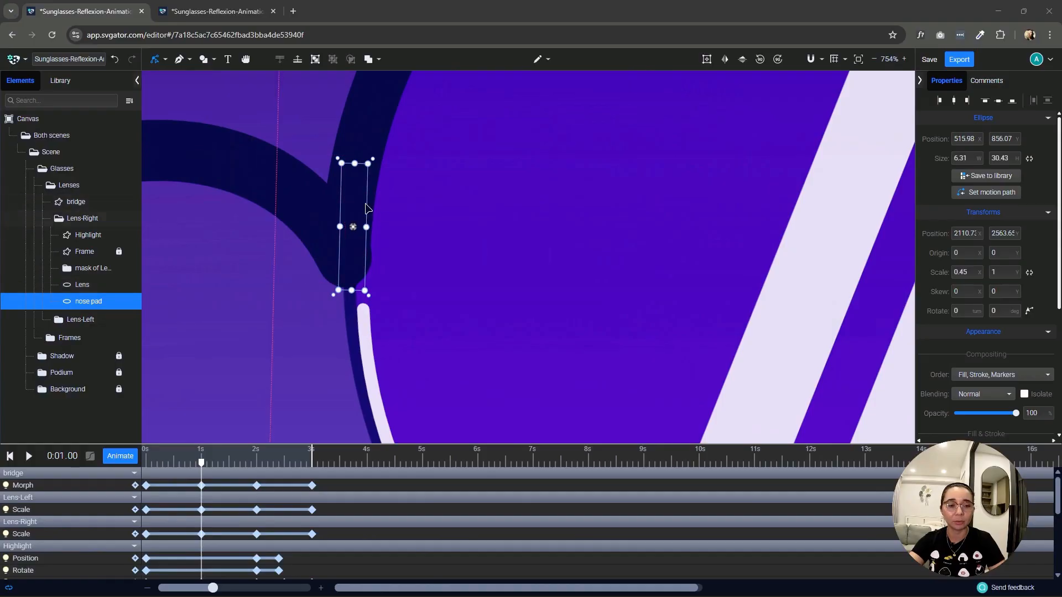
# Try moving the nose pad over the lens at 1 s, and compare its placement between 0 s and 1 s.
pyautogui.moveTo(369, 210); pyautogui.dragTo(406, 213)
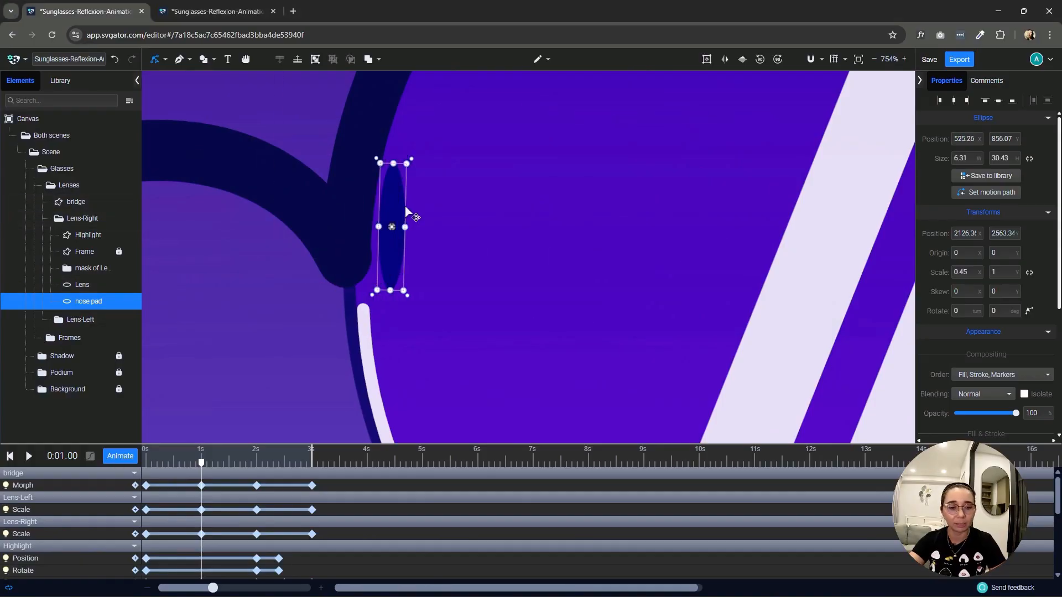
pyautogui.hotkey('ctrl', 'z')
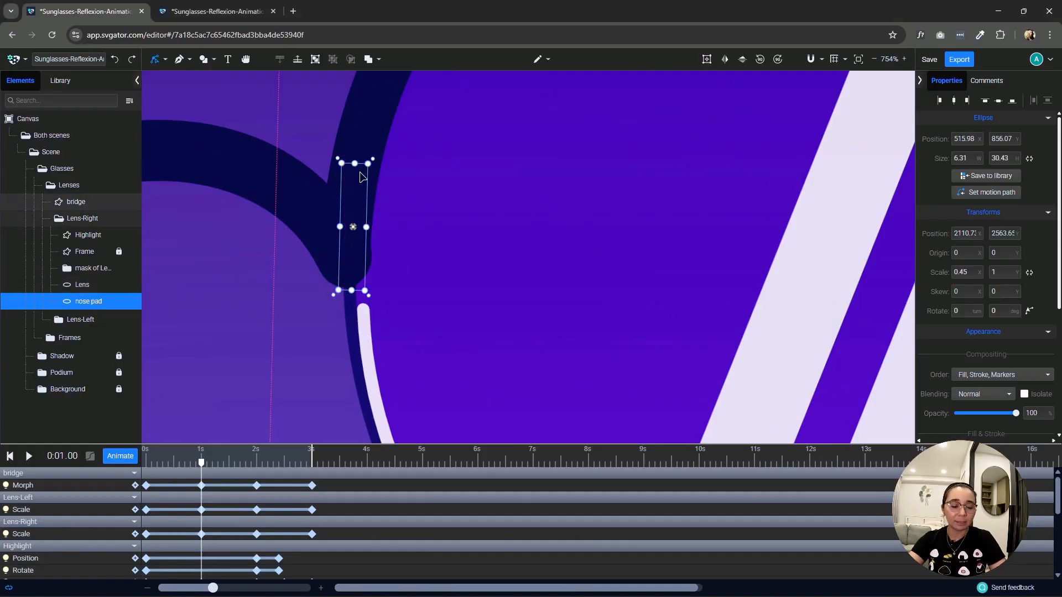
pyautogui.doubleClick(146, 486)
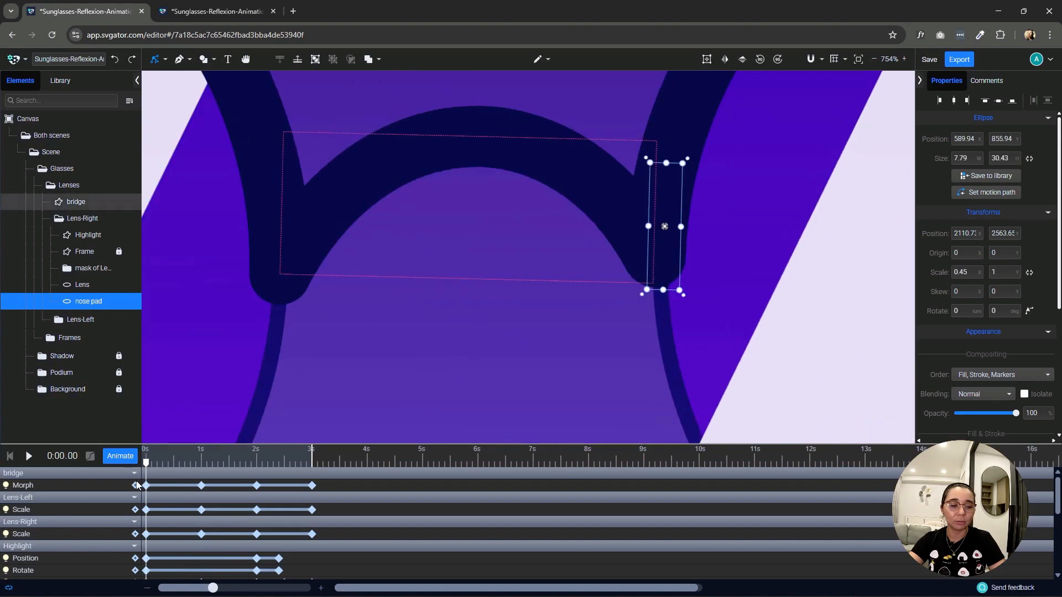
pyautogui.doubleClick(202, 486)
pyautogui.doubleClick(146, 486)
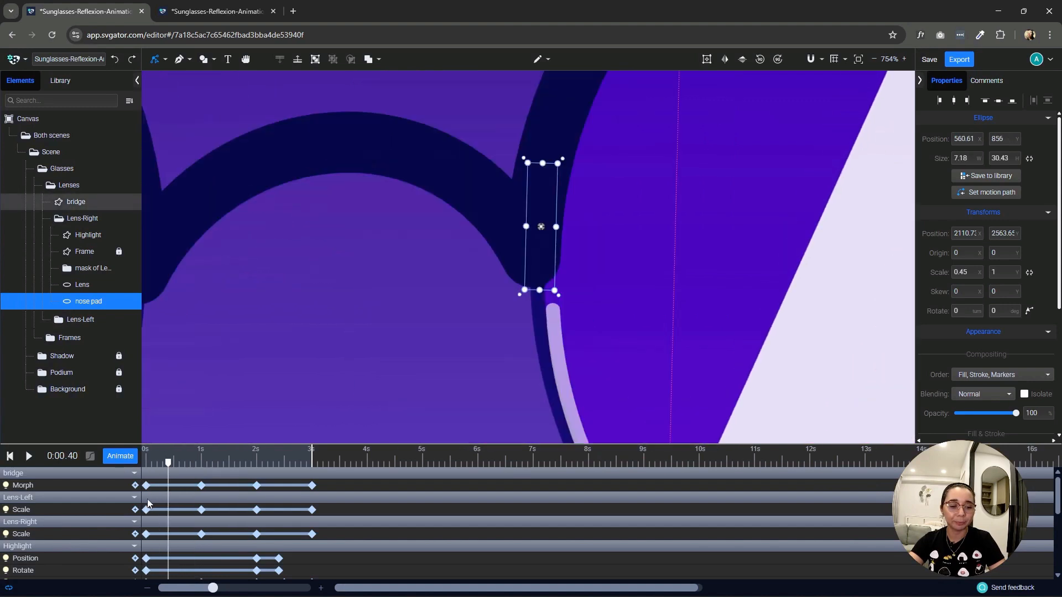
pyautogui.doubleClick(202, 486)
pyautogui.moveTo(368, 199); pyautogui.dragTo(396, 203)
pyautogui.hotkey('ctrl', 'z')
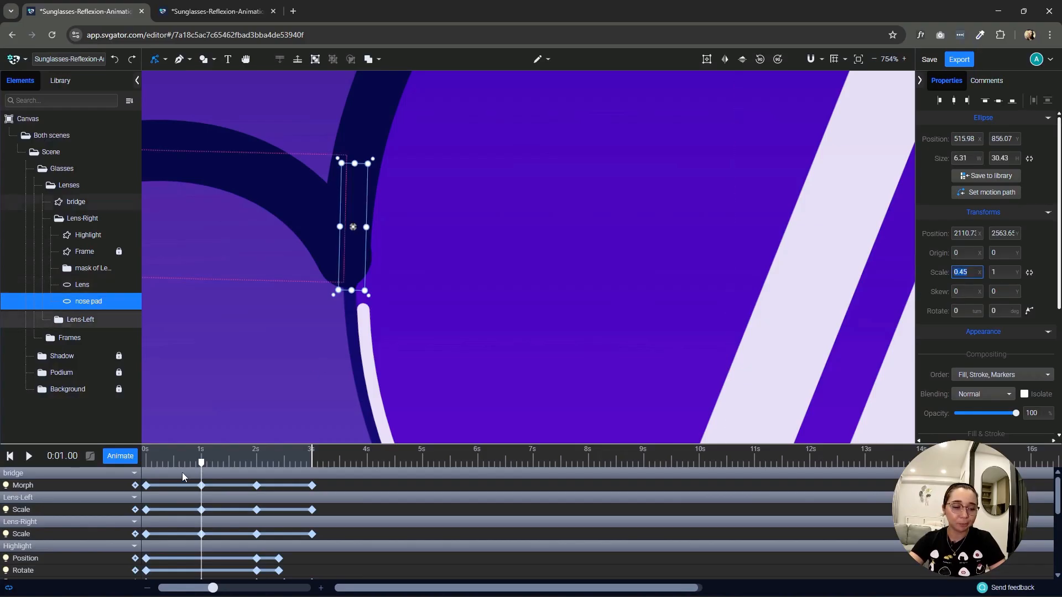
# Add a Scale animation to the right lens's nose pad at 0 s.
pyautogui.moveTo(201, 463); pyautogui.dragTo(117, 485)
pyautogui.click(121, 459)
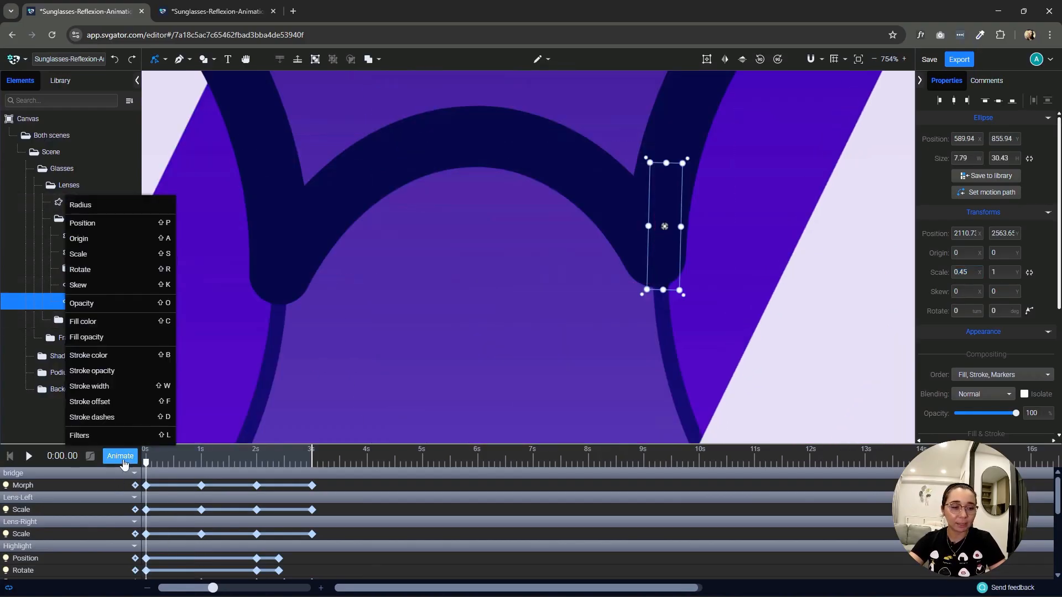
pyautogui.click(114, 261)
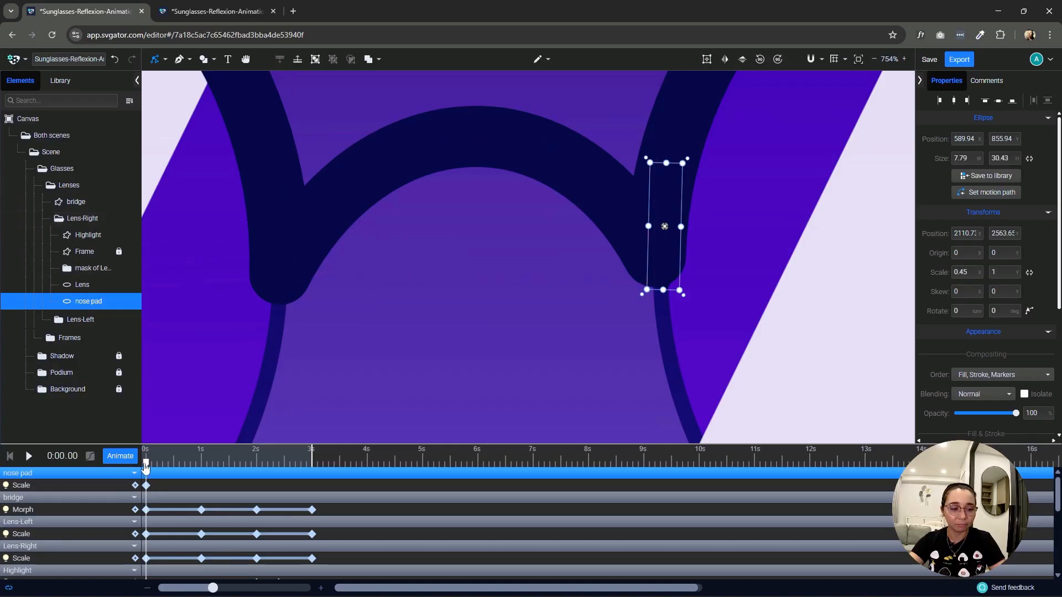
# At 1 s, set the nose pad's horizontal scale to 1.
pyautogui.click(203, 472)
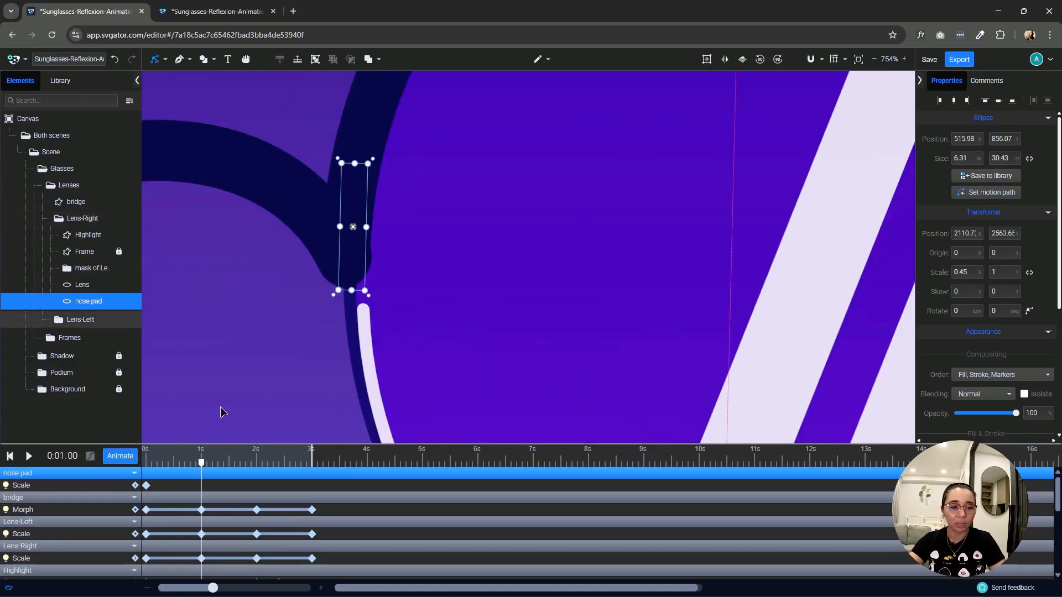
pyautogui.click(968, 280)
pyautogui.write('1')
pyautogui.press('Return')
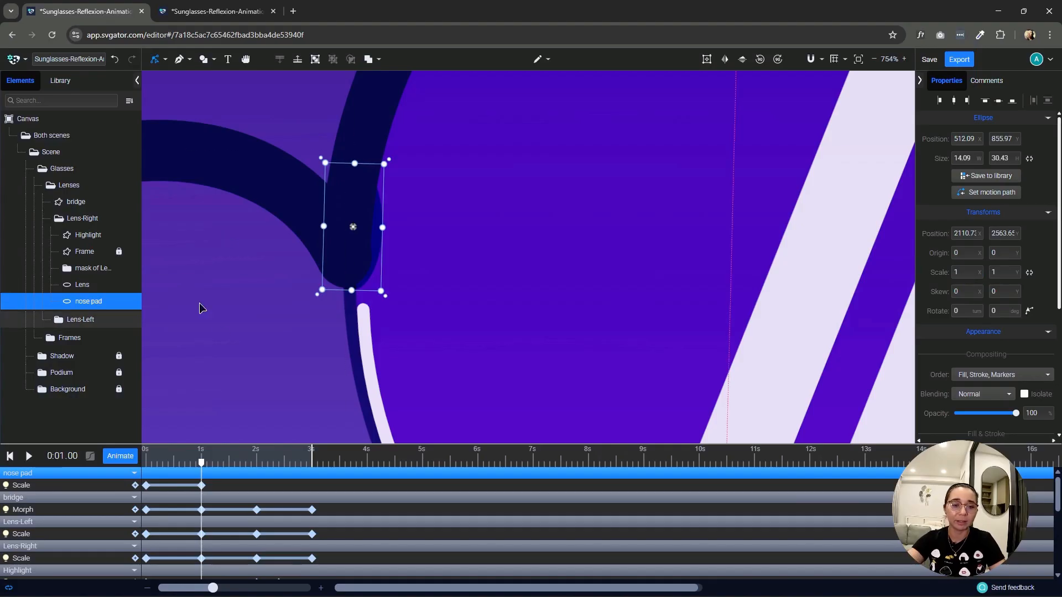
# Copy the Scale keyframe at 0 s of the Lens-Right nose pad to 2 s.
pyautogui.click(146, 487)
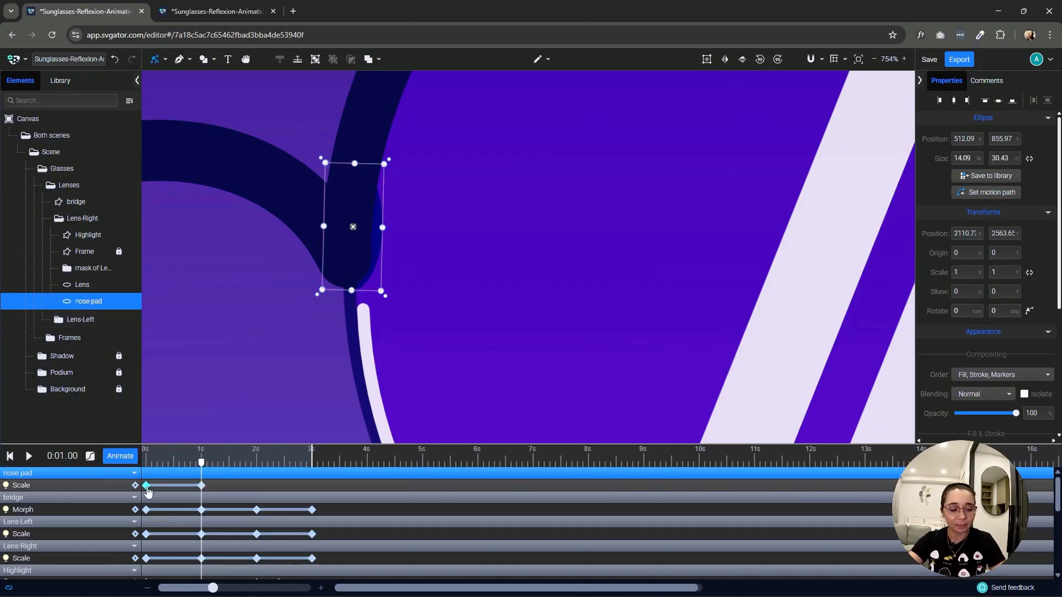
pyautogui.moveTo(201, 466); pyautogui.dragTo(263, 471)
pyautogui.hotkey('ctrl', 'v')
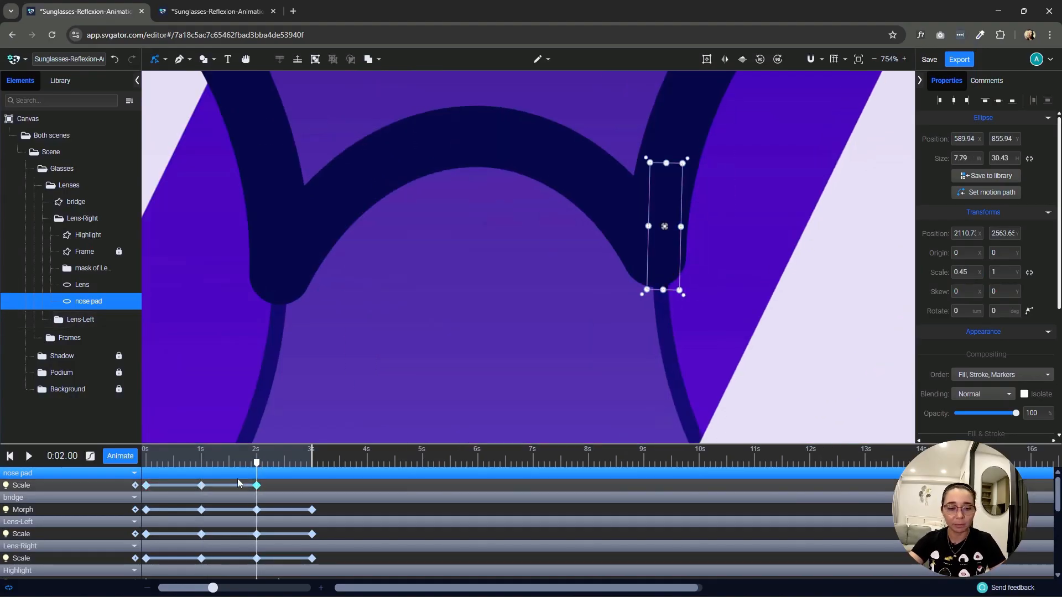
pyautogui.click(201, 485)
pyautogui.click(205, 504)
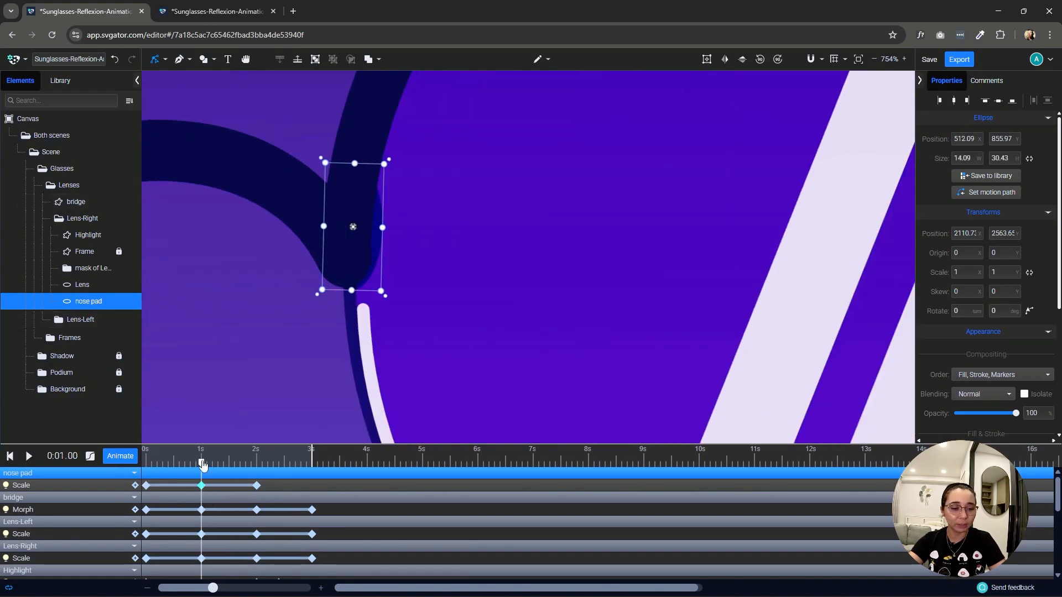
# Add a Position animation to the Lens-Right nose pad at 0 s and copy that keyframe to 2 s.
pyautogui.moveTo(203, 465); pyautogui.dragTo(145, 465)
pyautogui.click(119, 461)
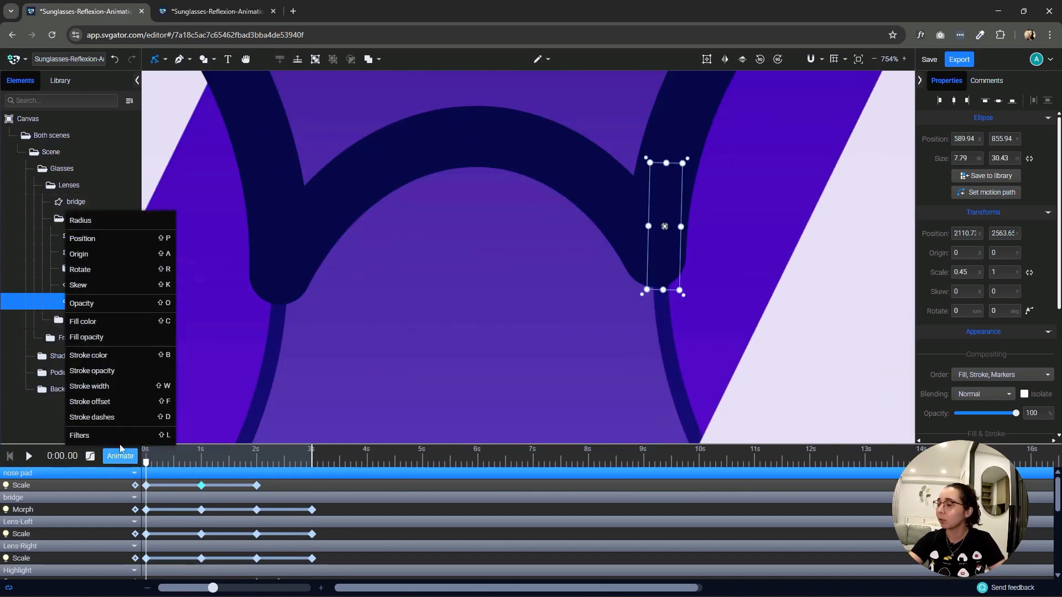
pyautogui.click(83, 239)
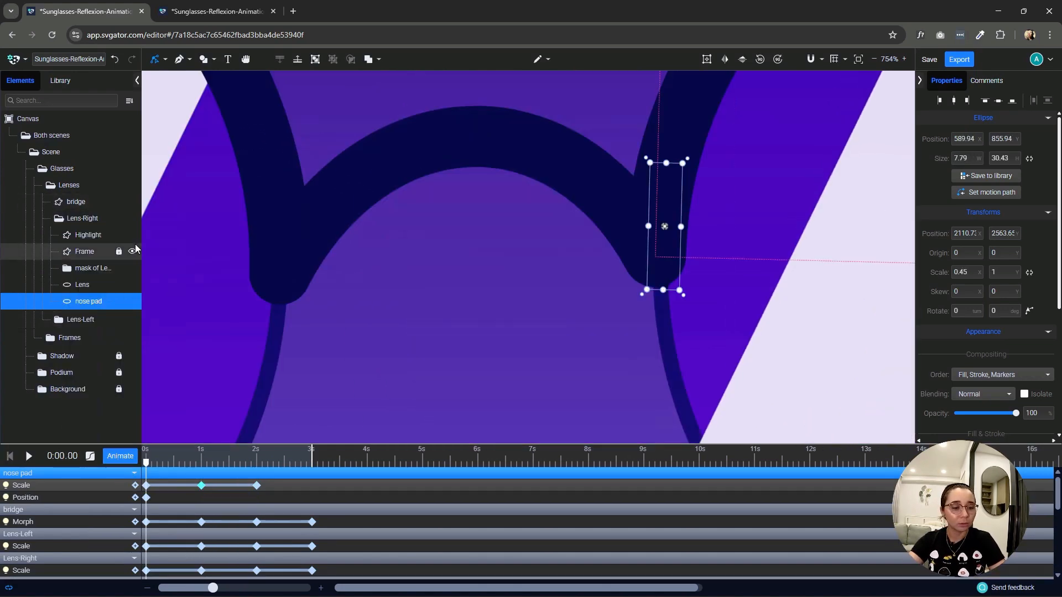
pyautogui.click(146, 499)
pyautogui.moveTo(252, 470); pyautogui.dragTo(201, 482)
pyautogui.hotkey('ctrl', 'v')
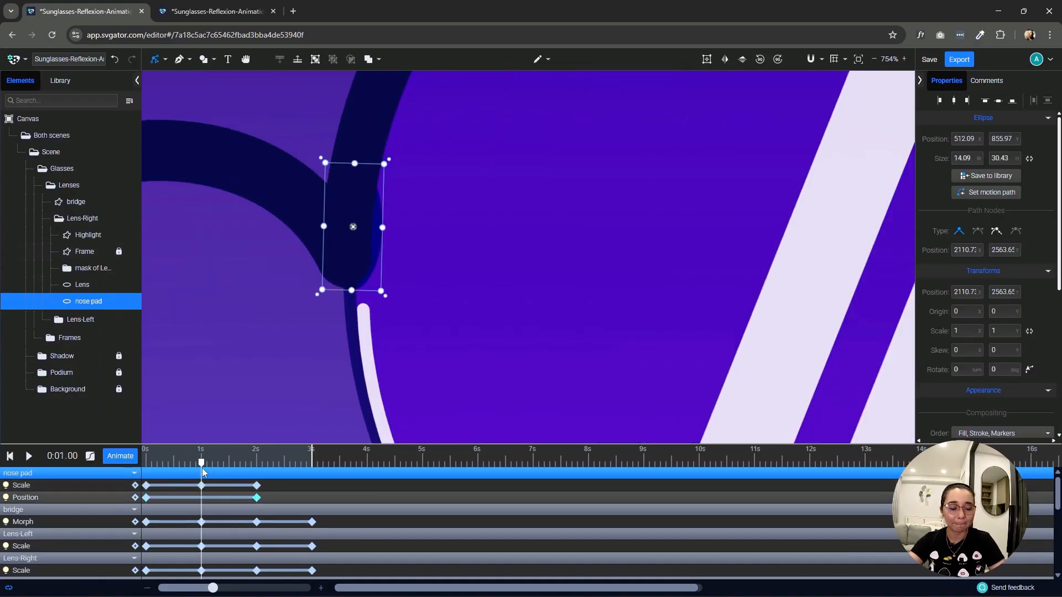
# At 1 s, shift the Lens-Right nose pad inward over the lens to about X 2120.5, and preview the animation.
pyautogui.moveTo(370, 169); pyautogui.dragTo(392, 172)
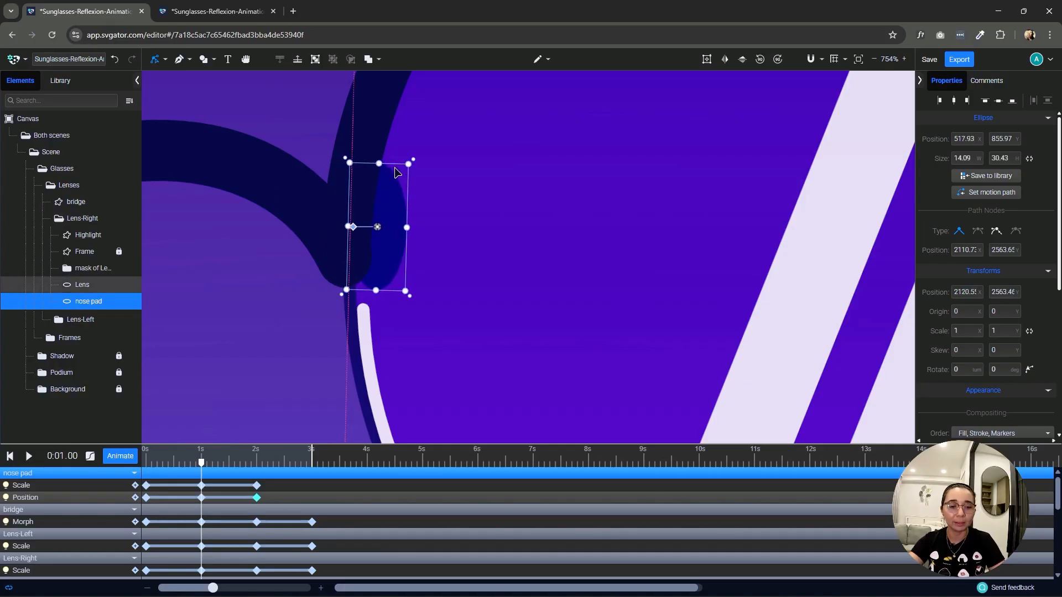
pyautogui.scroll(-8, 416, 211)
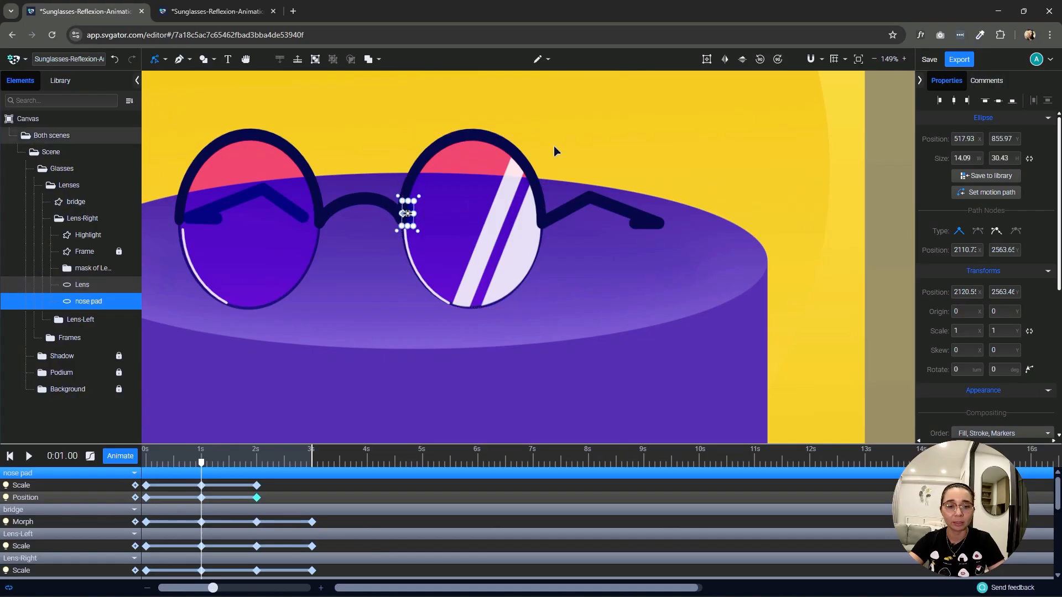
pyautogui.click(556, 152)
pyautogui.press('space')
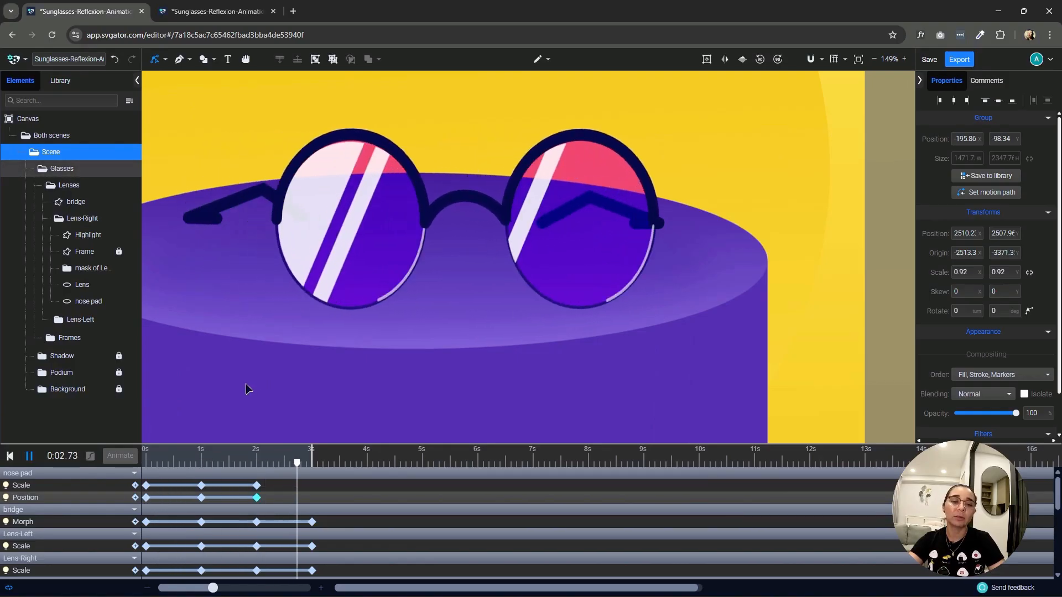
pyautogui.press('space')
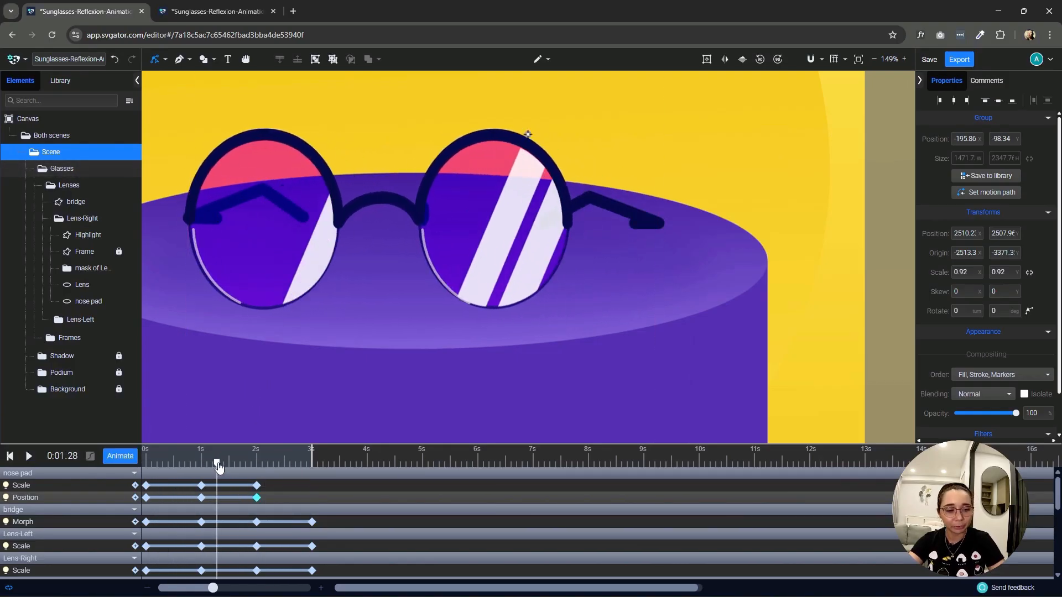
# Add a Scale animation to the nose pad in the Lens-Left group at 0 s.
pyautogui.moveTo(217, 465); pyautogui.dragTo(145, 466)
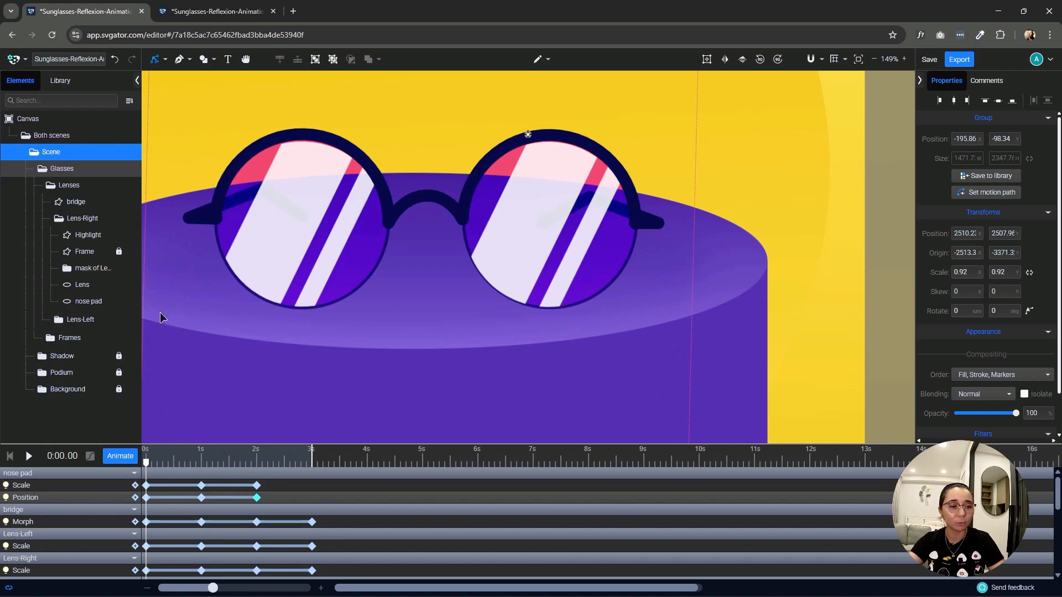
pyautogui.click(59, 218)
pyautogui.click(58, 236)
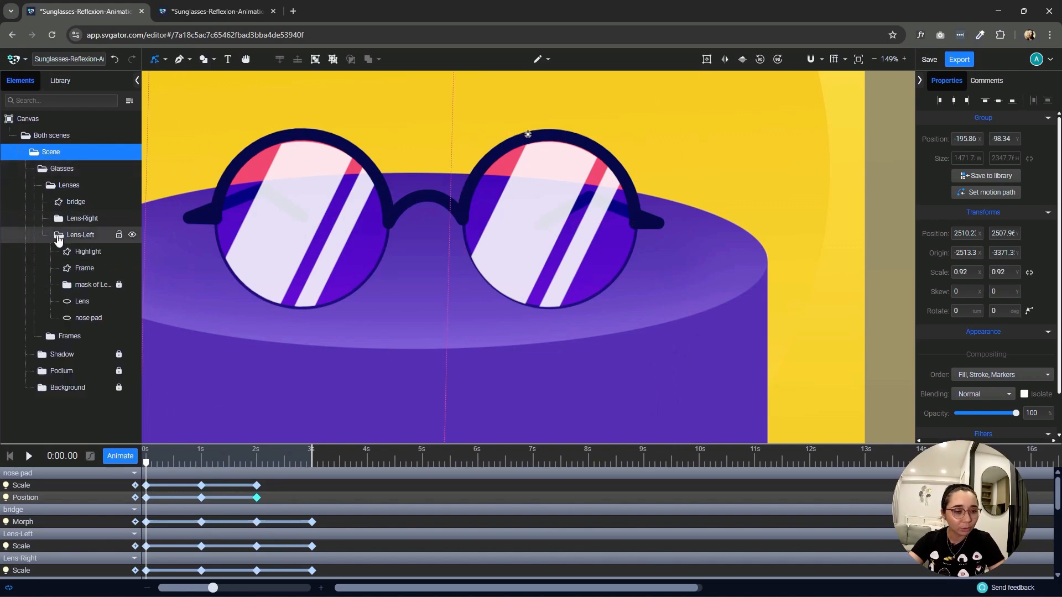
pyautogui.click(95, 319)
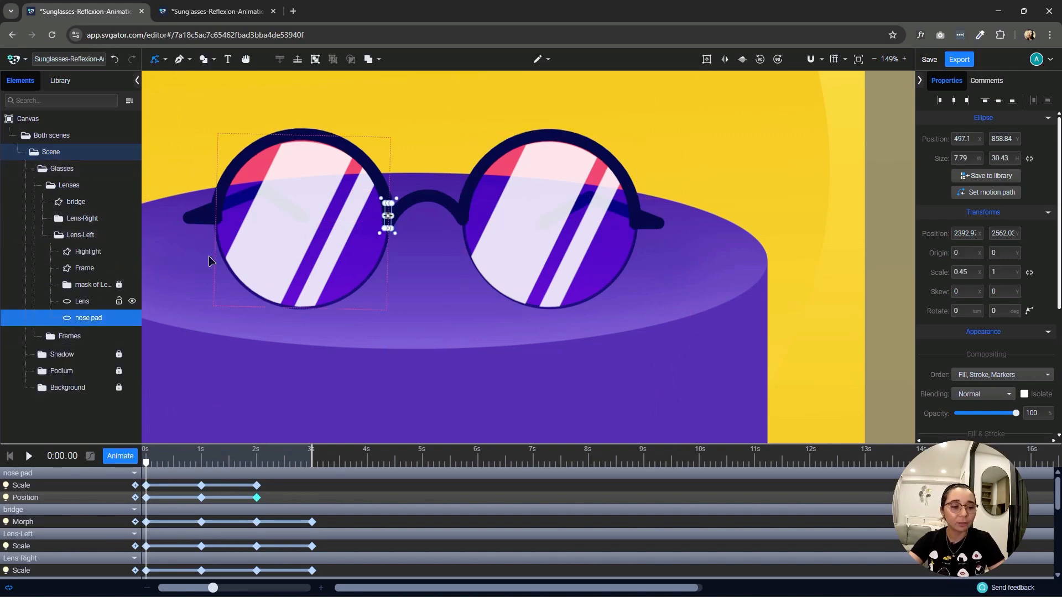
pyautogui.scroll(-3, 354, 224)
pyautogui.scroll(10, 354, 224)
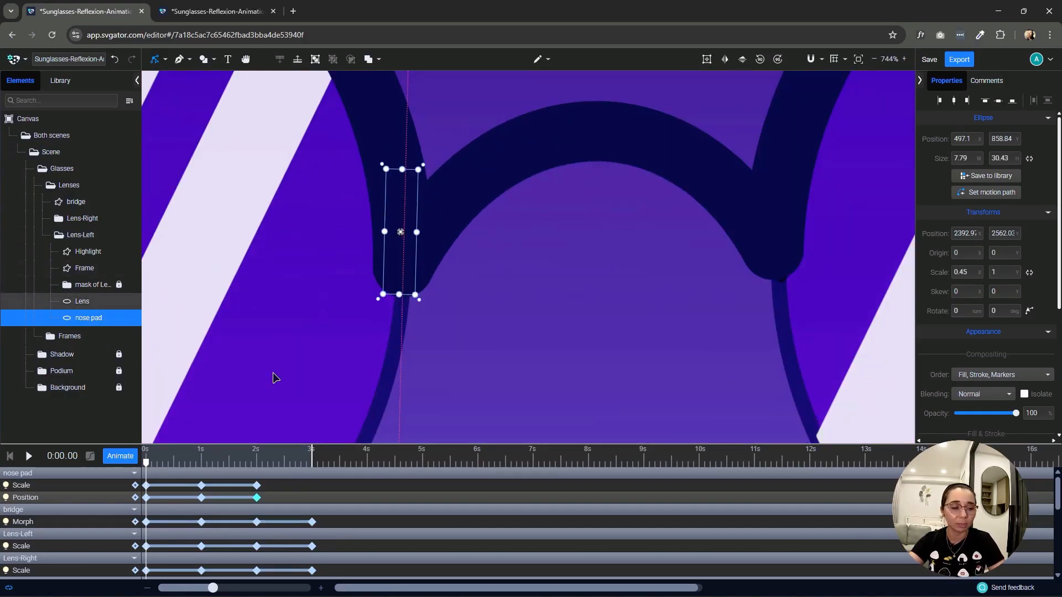
pyautogui.click(120, 455)
pyautogui.click(107, 251)
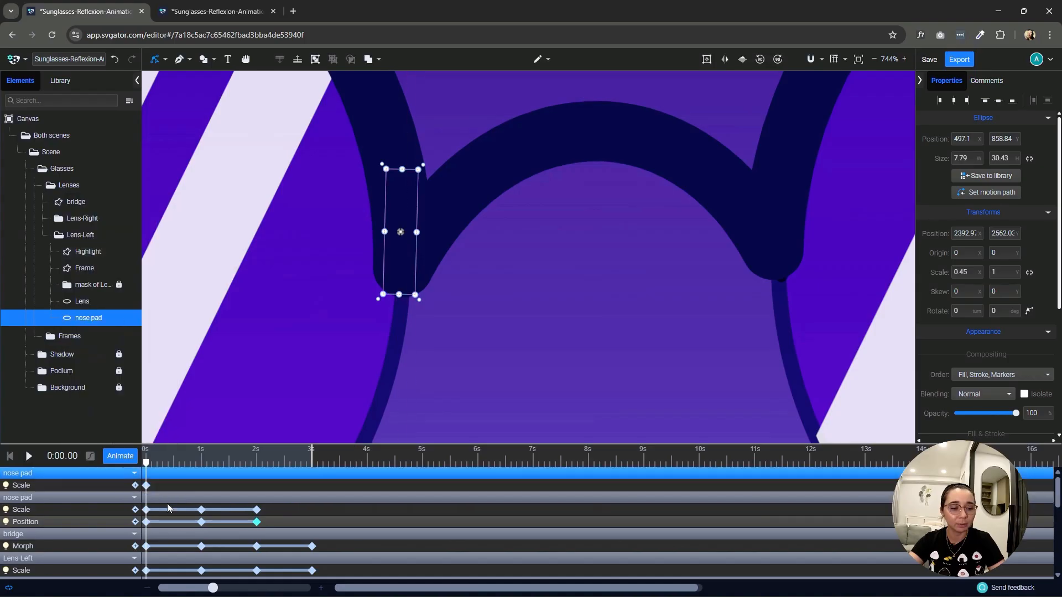
# Copy the Lens-Left nose pad's 0 s Scale keyframe to 2 s, and set its horizontal scale to 1 at 1 s.
pyautogui.click(146, 486)
pyautogui.moveTo(148, 467); pyautogui.dragTo(251, 470)
pyautogui.hotkey('ctrl', 'z')
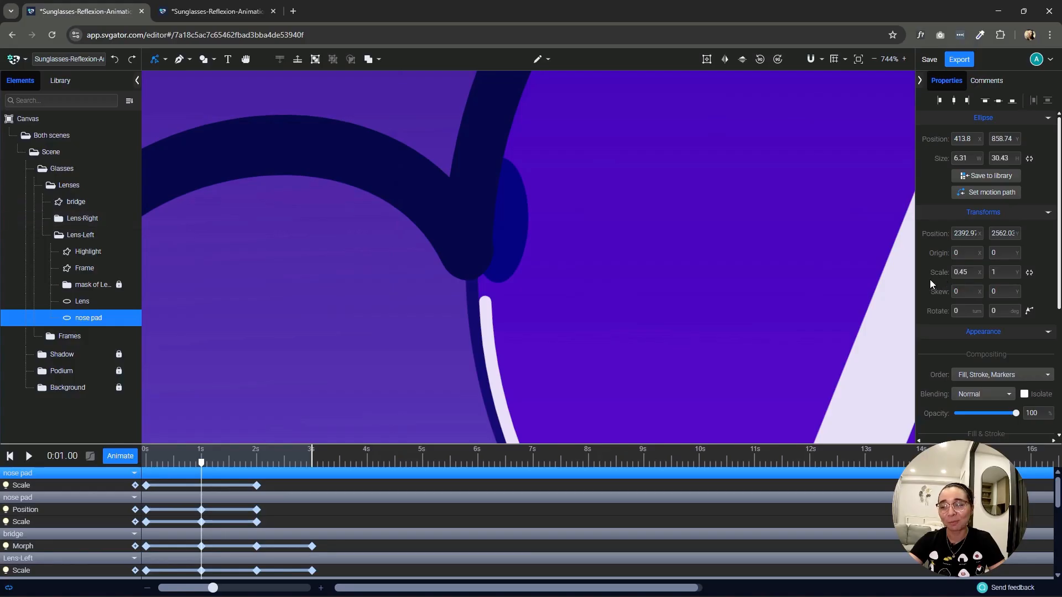
pyautogui.click(967, 274)
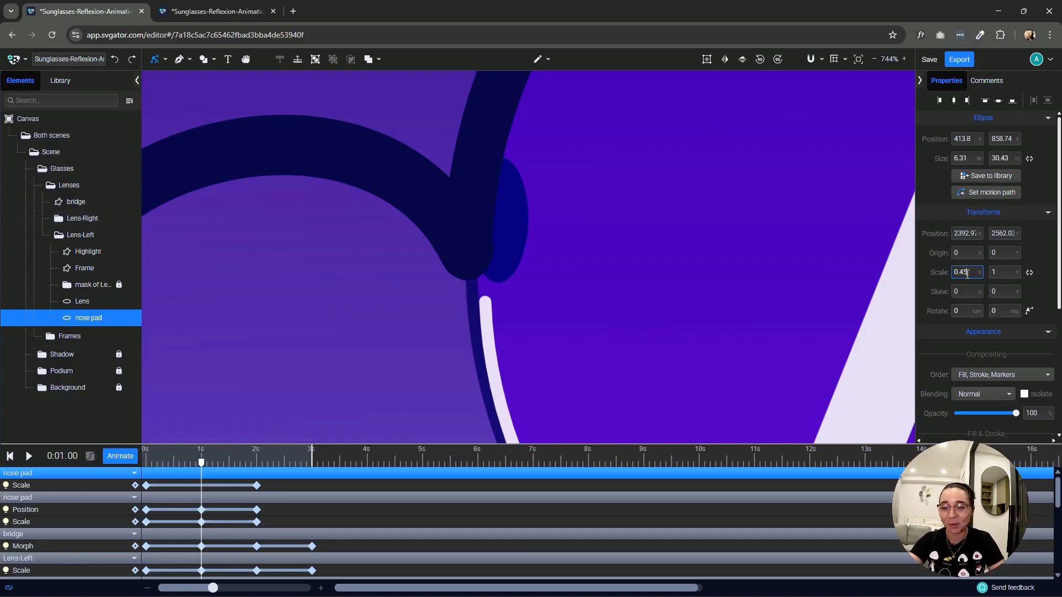
pyautogui.write('1')
pyautogui.press('Return')
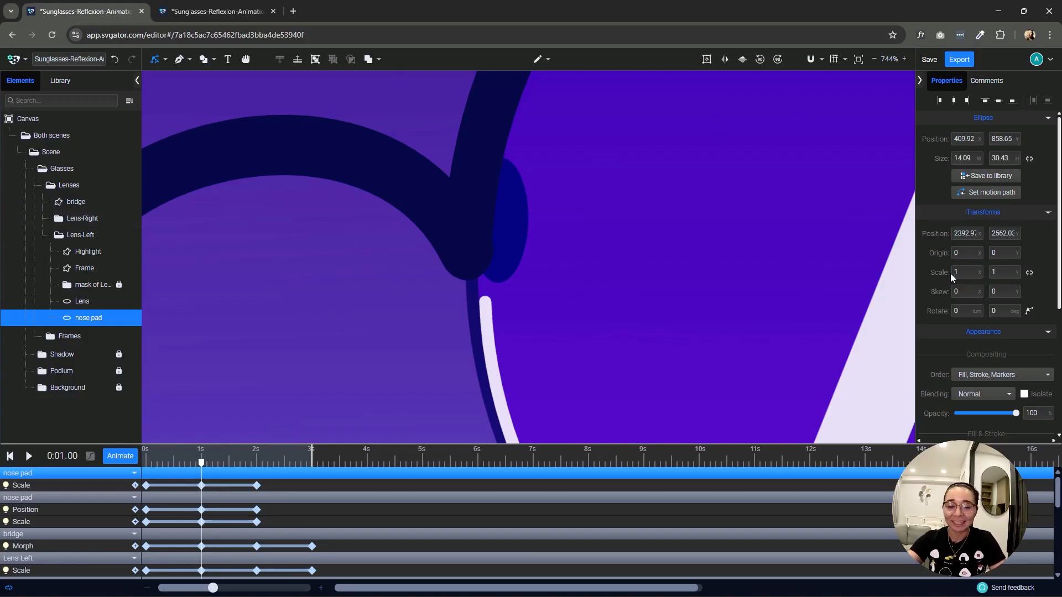
# Add a Position animation to the Lens-Left nose pad at 0 s, and at 1 s move it over the lens to about X 2380.5.
pyautogui.moveTo(201, 463); pyautogui.dragTo(146, 463)
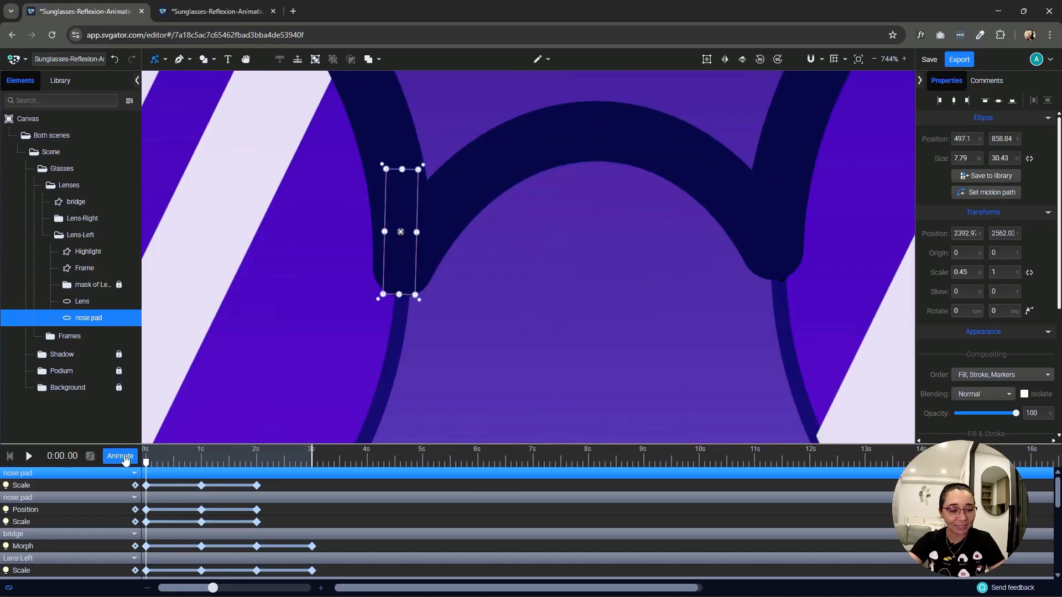
pyautogui.click(120, 456)
pyautogui.click(125, 238)
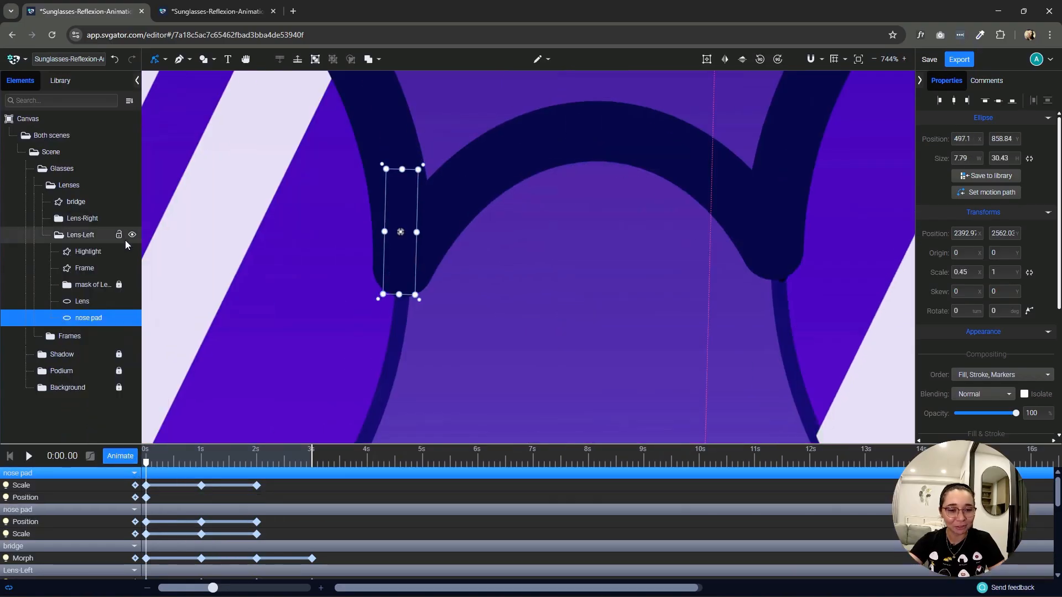
pyautogui.moveTo(147, 466); pyautogui.dragTo(207, 476)
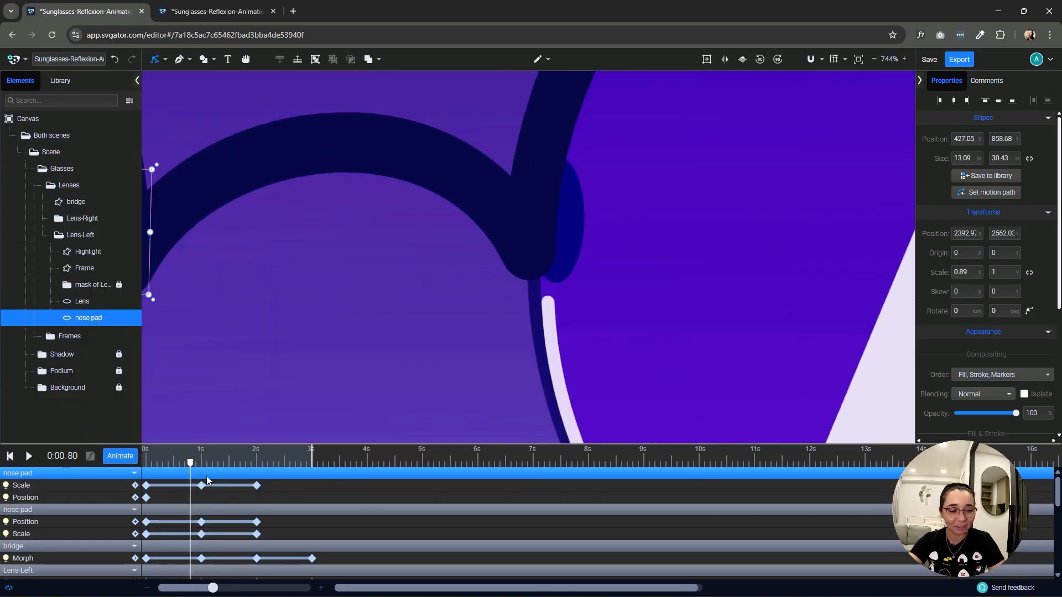
pyautogui.scroll(-3, 709, 302)
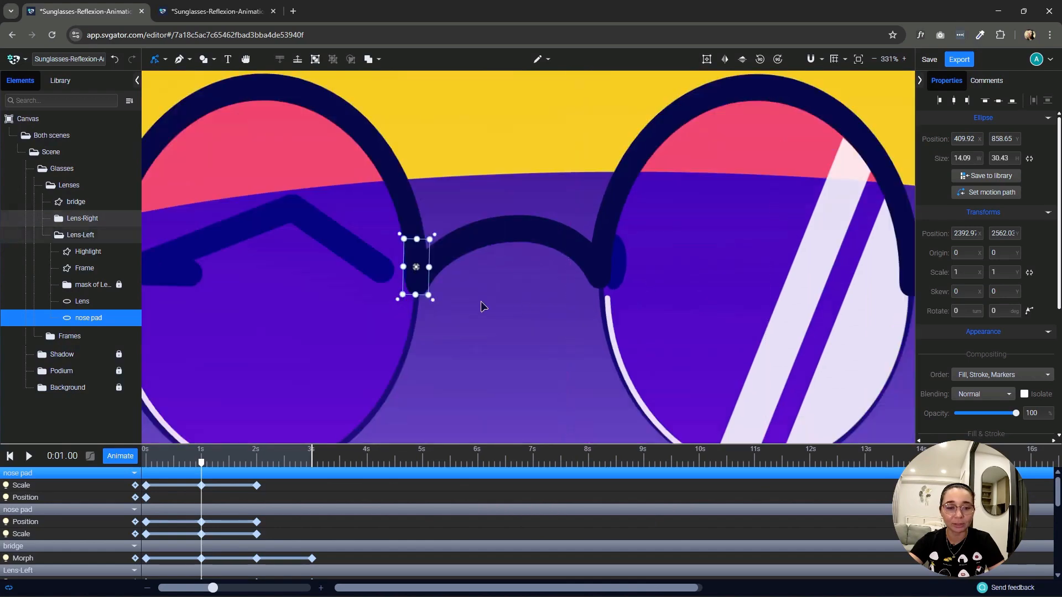
pyautogui.scroll(3, 389, 266)
pyautogui.moveTo(489, 253); pyautogui.dragTo(456, 254)
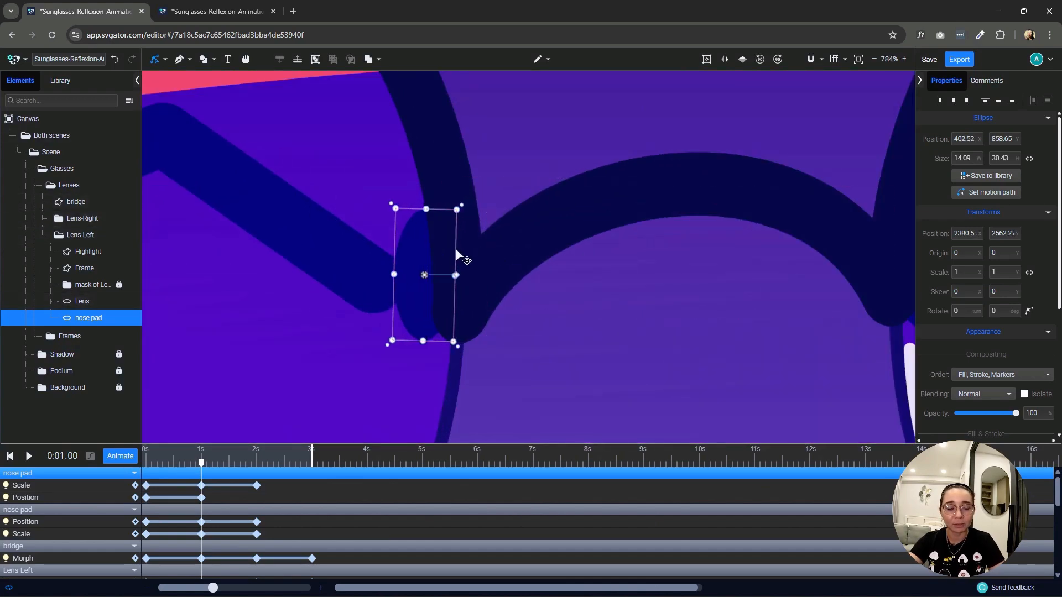
# Copy the Lens-Left nose pad's 0 s Position keyframe to 2 s and play the animation to check the movement.
pyautogui.click(146, 498)
pyautogui.click(256, 473)
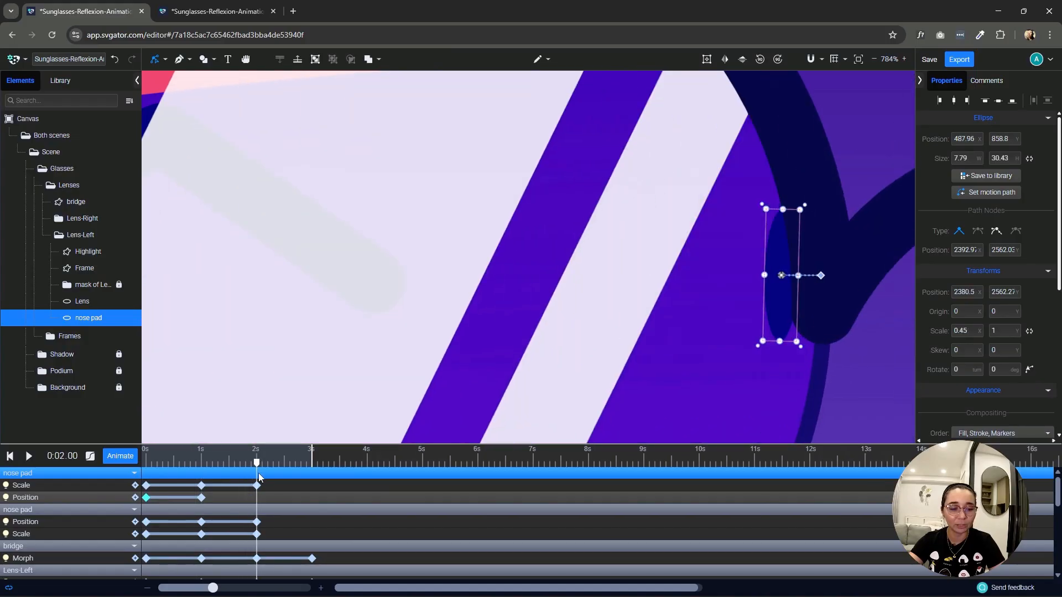
pyautogui.hotkey('ctrl', 'v')
pyautogui.scroll(-5, 360, 221)
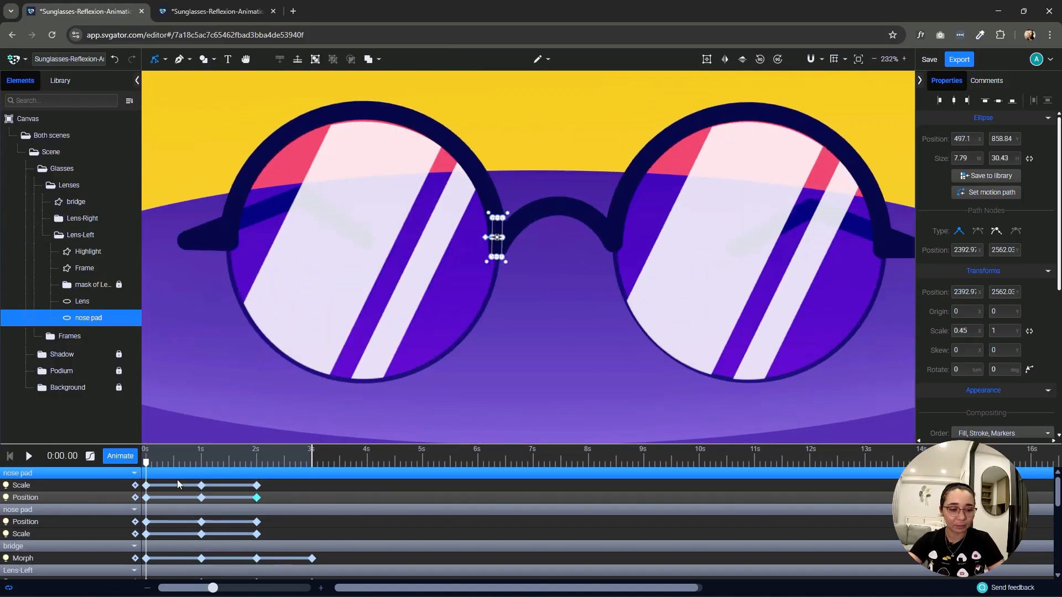
pyautogui.click(202, 485)
pyautogui.press('space')
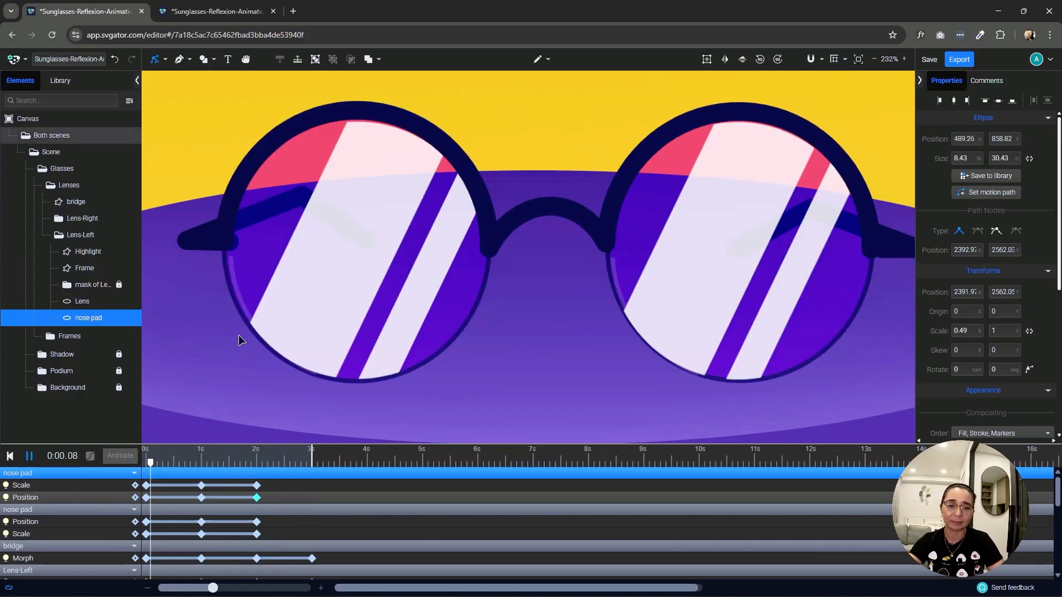
pyautogui.press('space')
pyautogui.click(207, 470)
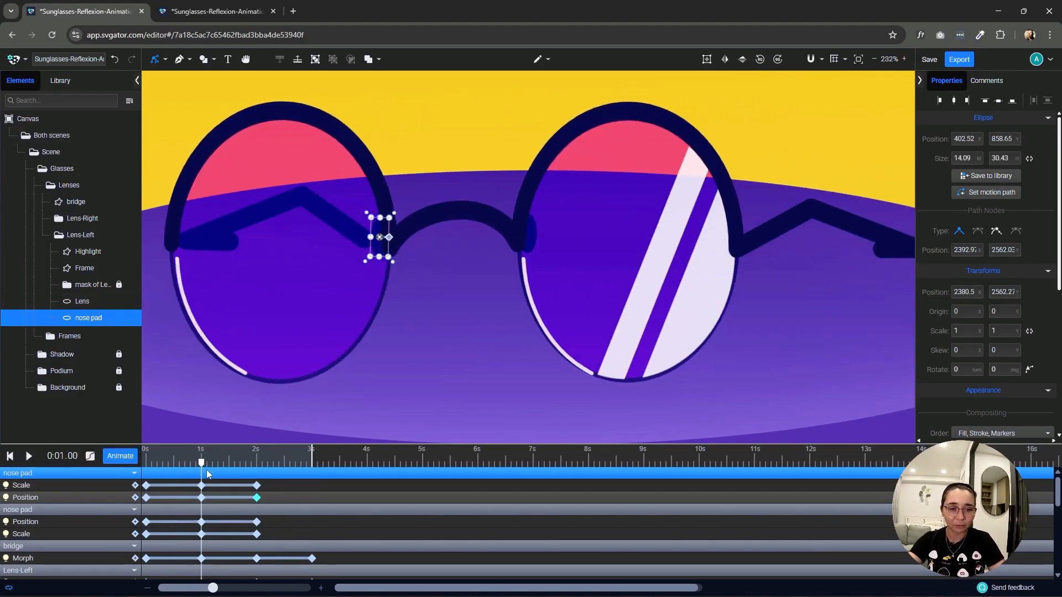
# Move the Lens-Left nose pad's 1 s Position and Scale keyframes to 3 s, and delete its 2 s Position keyframe.
pyautogui.moveTo(207, 469); pyautogui.dragTo(258, 483)
pyautogui.click(231, 502)
pyautogui.click(202, 499)
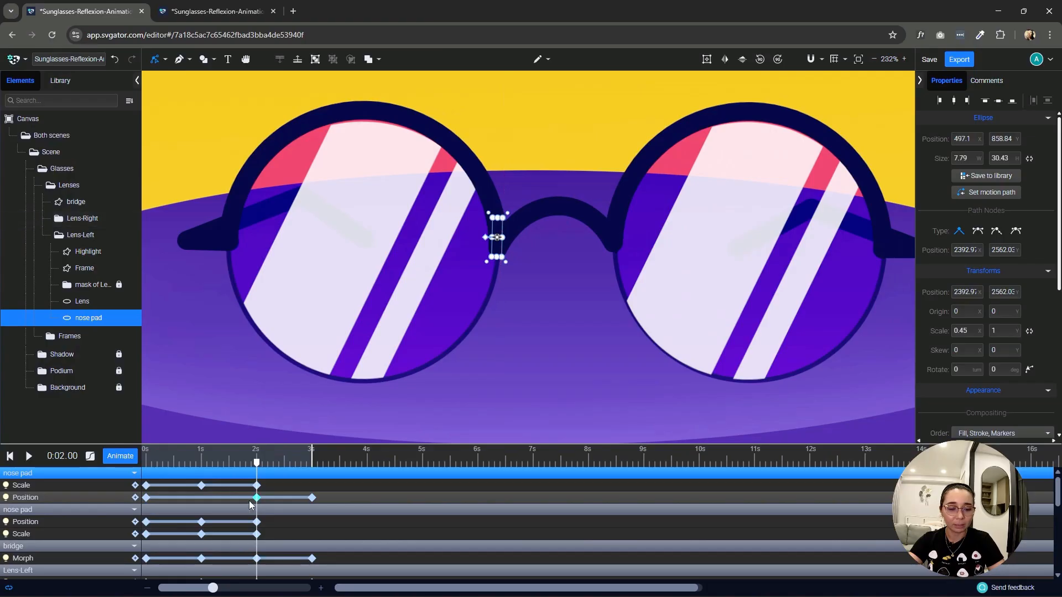
pyautogui.click(257, 485)
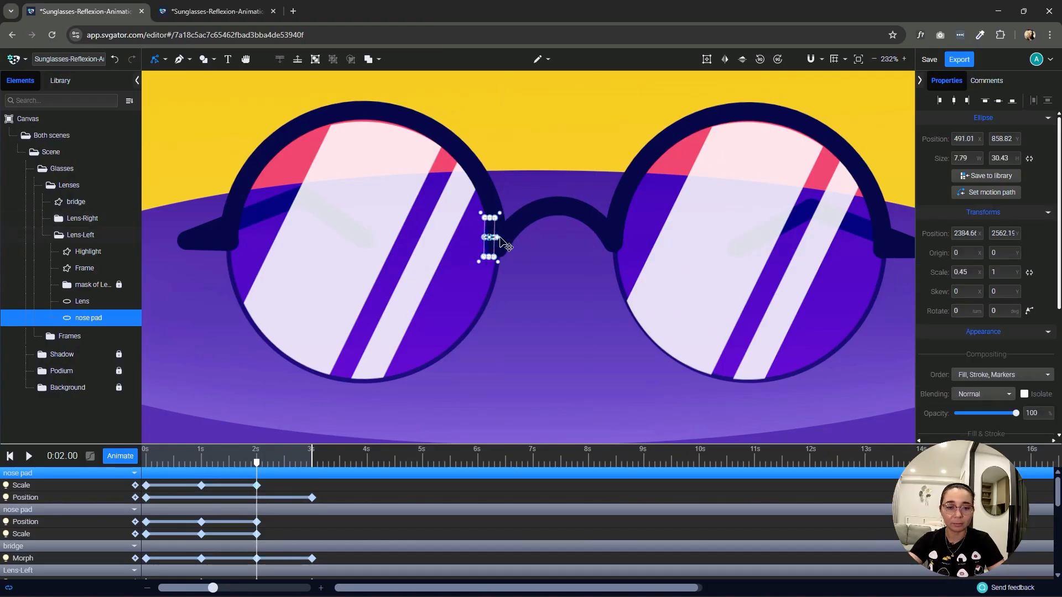
pyautogui.moveTo(257, 467); pyautogui.dragTo(314, 473)
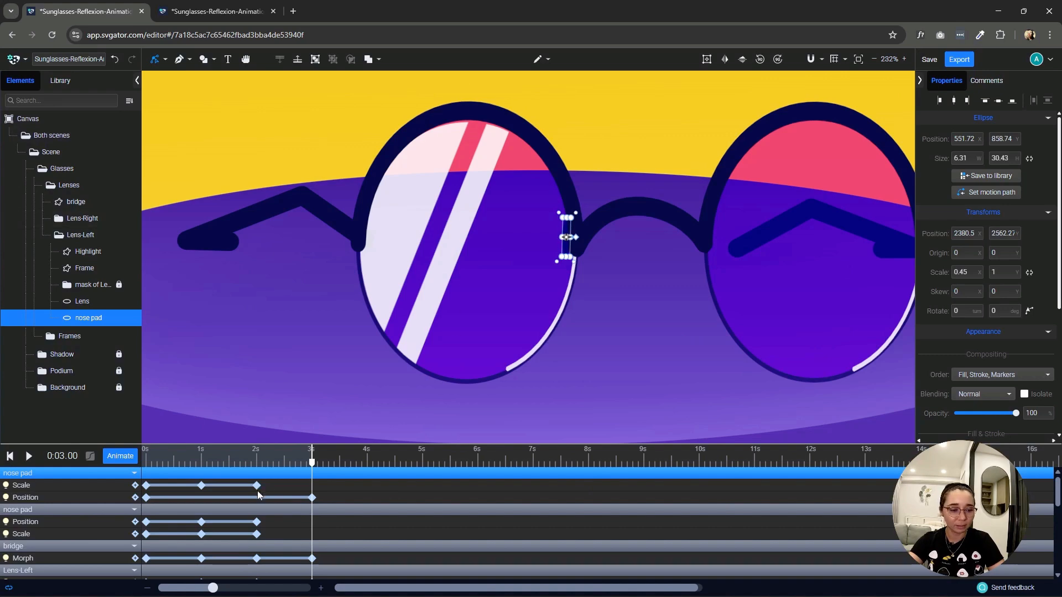
pyautogui.moveTo(203, 490); pyautogui.dragTo(314, 481)
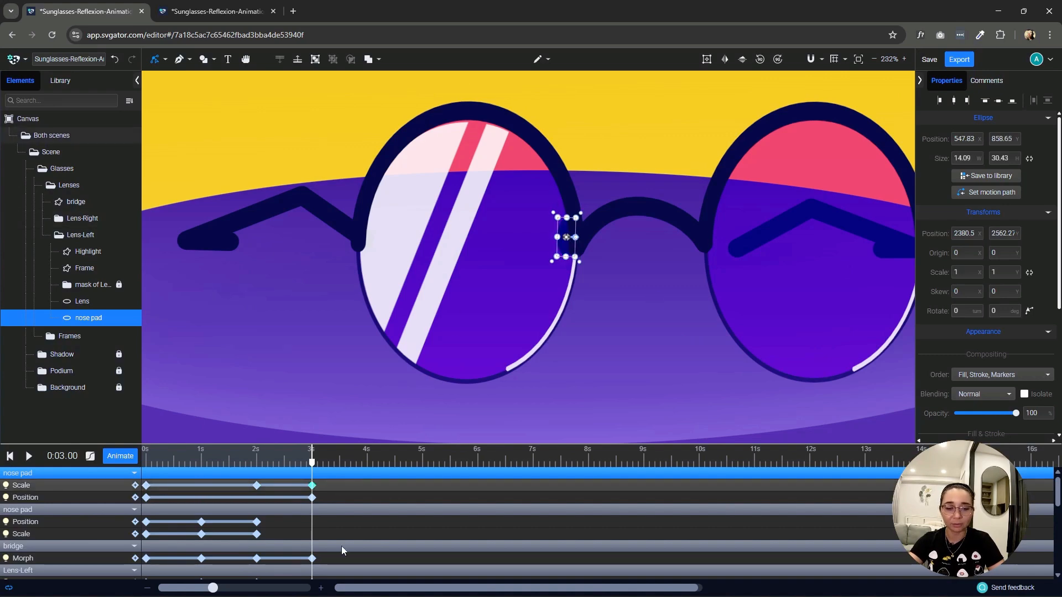
# Play the whole animation with the full glasses in view to check both nose pads.
pyautogui.press('space')
pyautogui.click(271, 389)
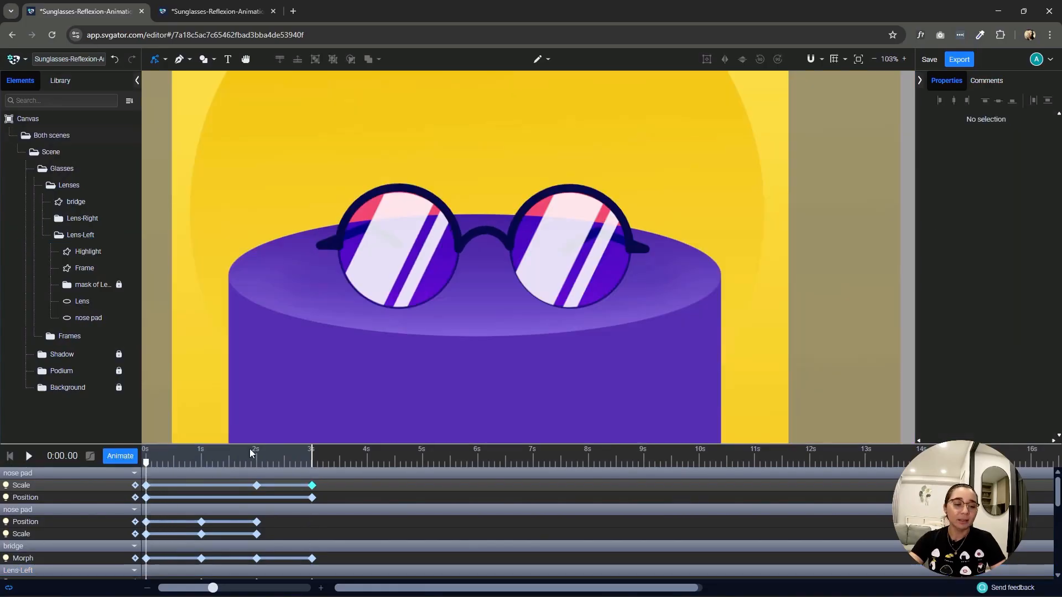
pyautogui.press('space')
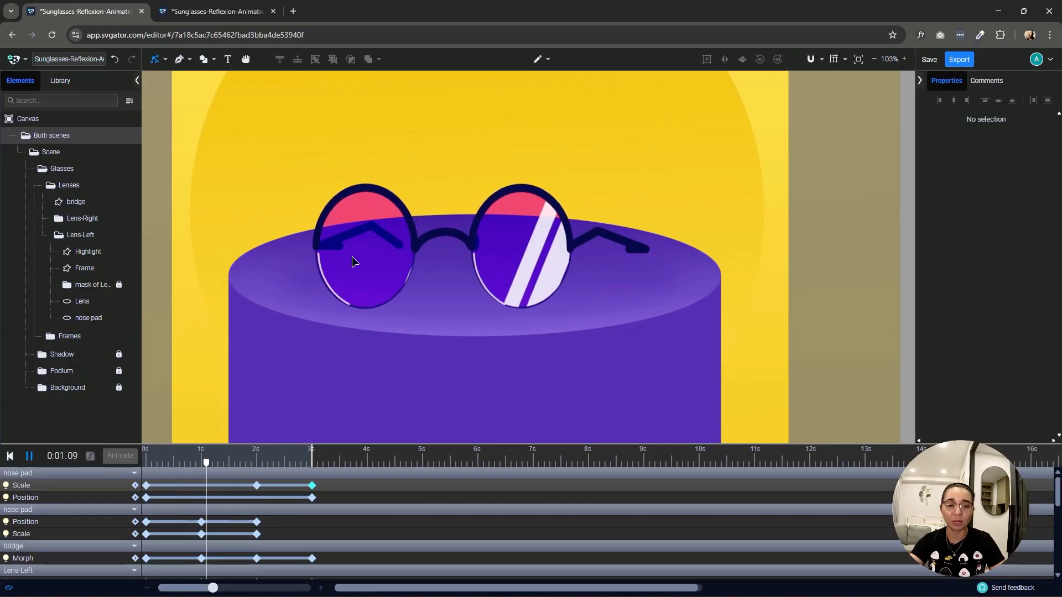
pyautogui.press('space')
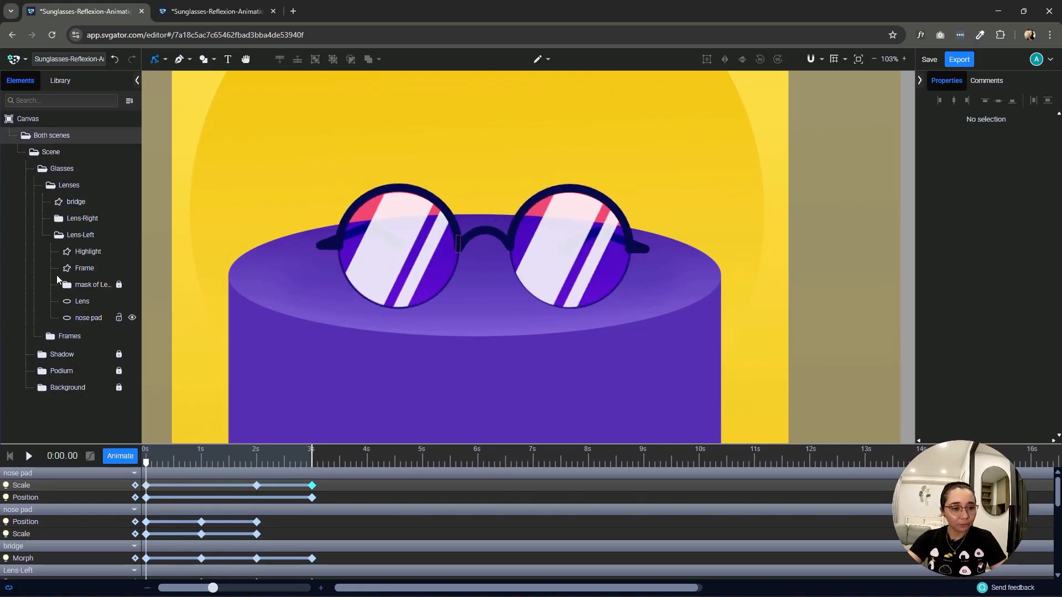
# Collapse the Lenses group, expand the Frames group and check which temples the Frame-Left and Frame-Right paths form.
pyautogui.click(54, 189)
pyautogui.click(53, 203)
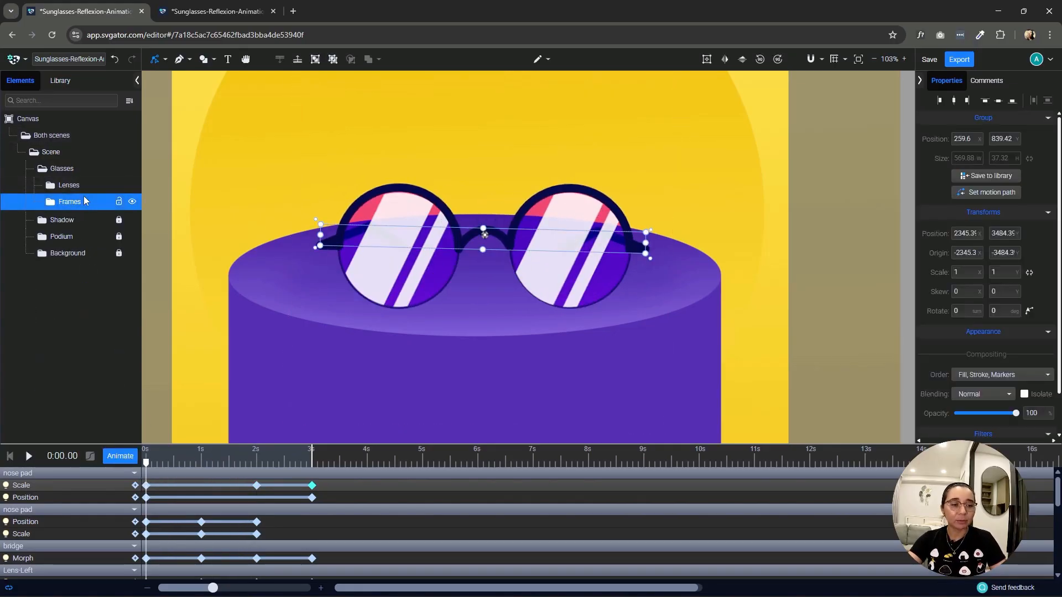
pyautogui.click(52, 203)
pyautogui.click(82, 219)
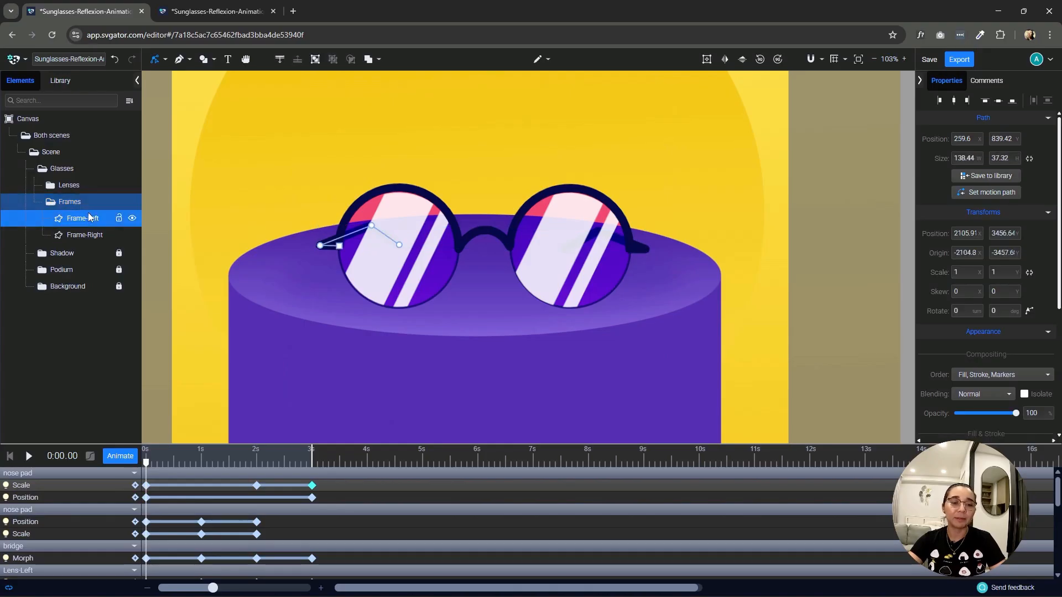
pyautogui.click(94, 238)
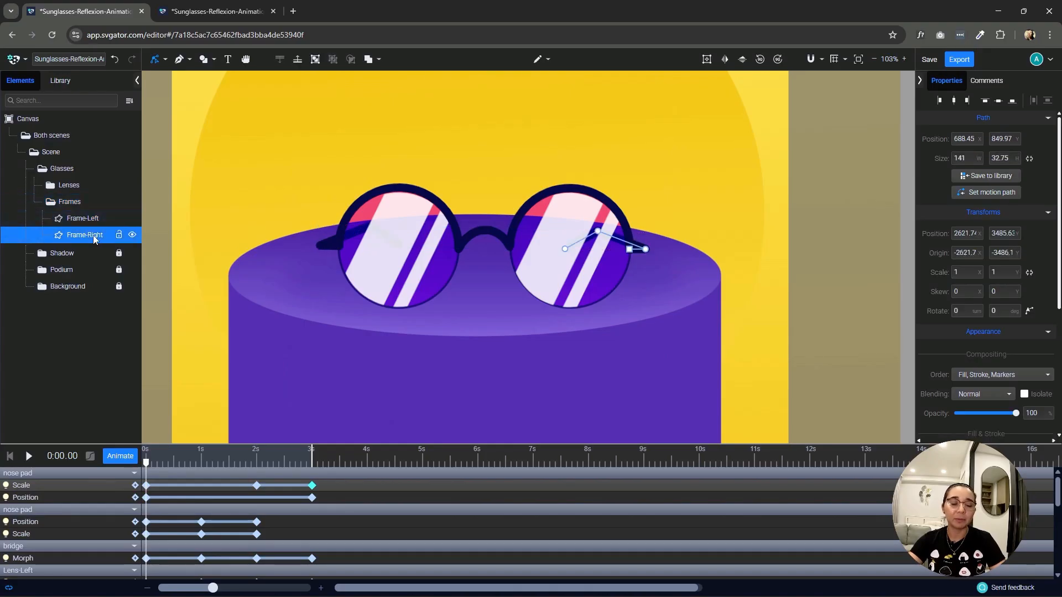
pyautogui.click(790, 274)
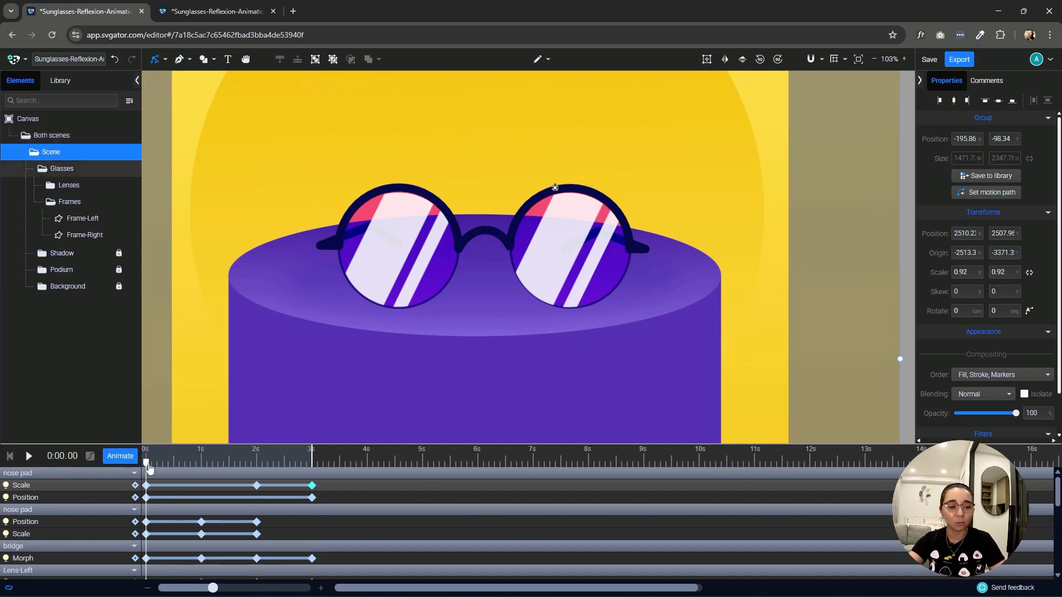
# Scrub the timeline between 0 s, 1 s and 3 s to examine how both temples sit against the turned lenses.
pyautogui.moveTo(146, 464); pyautogui.dragTo(202, 471)
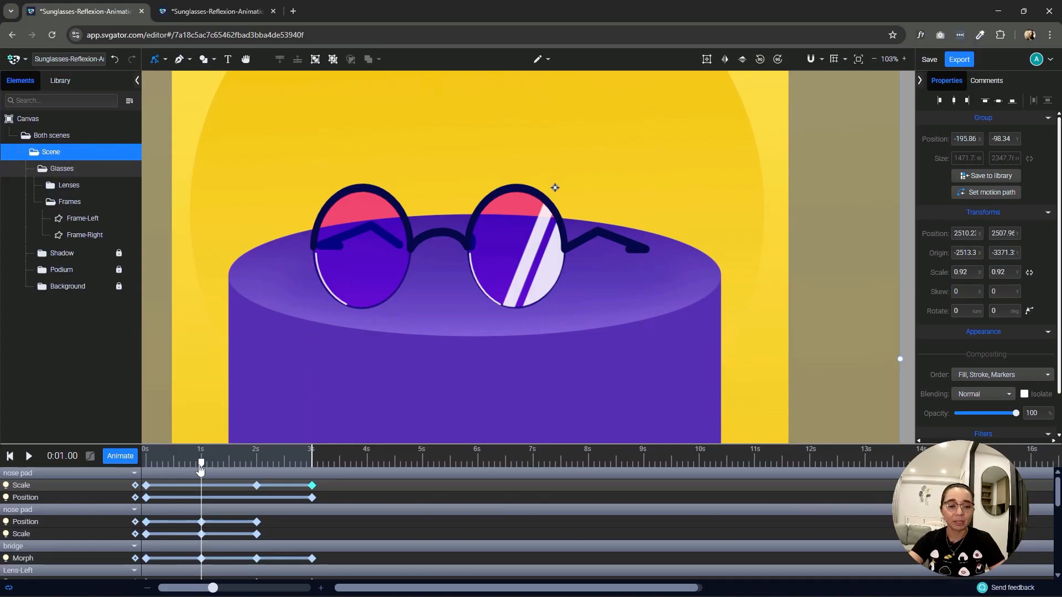
pyautogui.moveTo(200, 469); pyautogui.dragTo(313, 469)
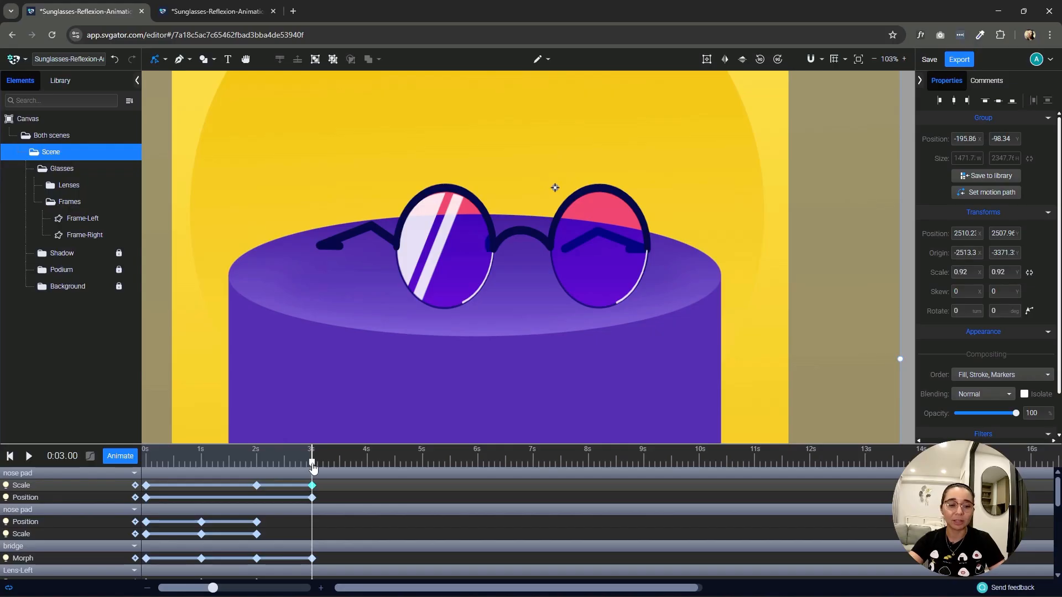
pyautogui.moveTo(313, 468); pyautogui.dragTo(201, 482)
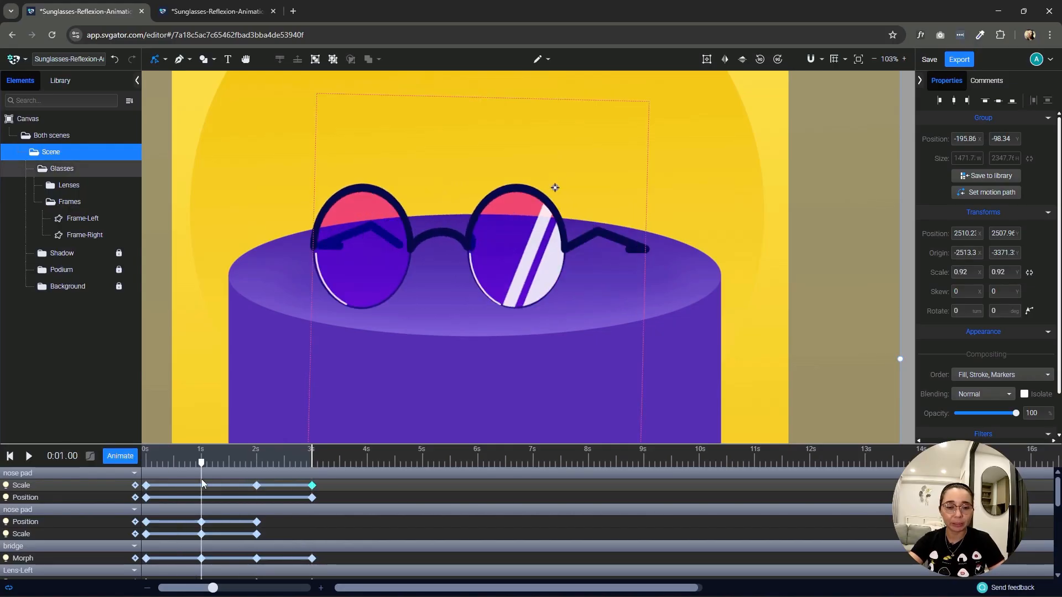
pyautogui.scroll(-3, 434, 239)
pyautogui.scroll(4, 434, 240)
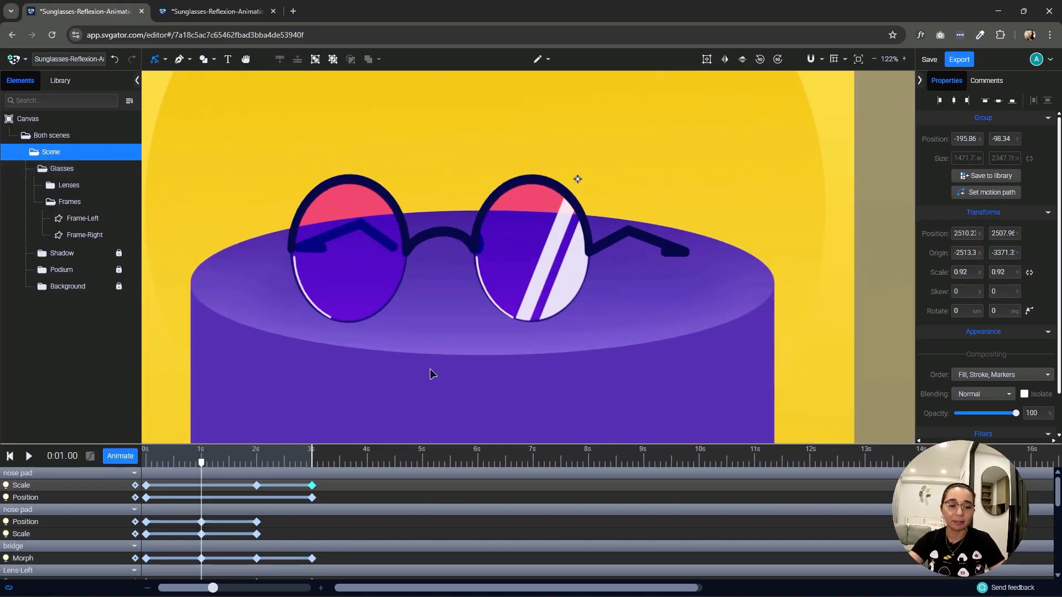
pyautogui.moveTo(205, 462); pyautogui.dragTo(201, 483)
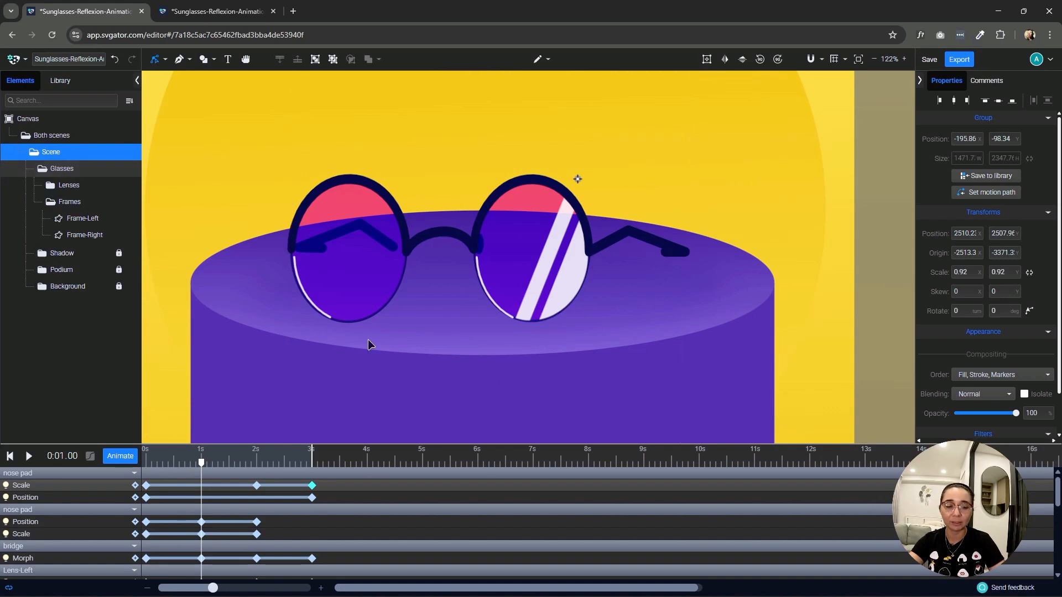
# With the Node tool active, examine Frame-Right's nodes against the lens rim at 0 s and 1 s.
pyautogui.click(162, 59)
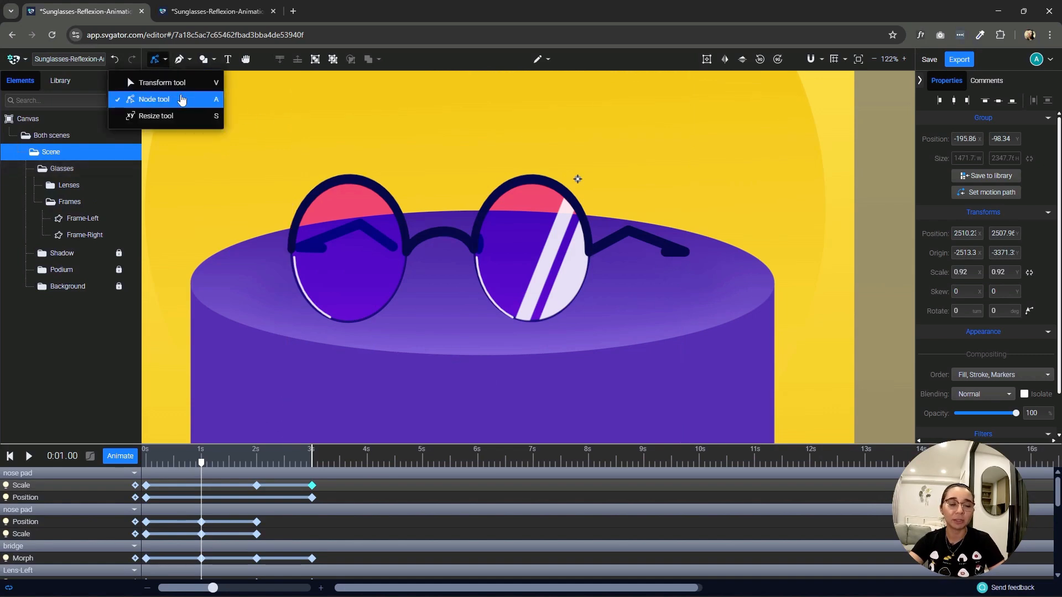
pyautogui.click(178, 97)
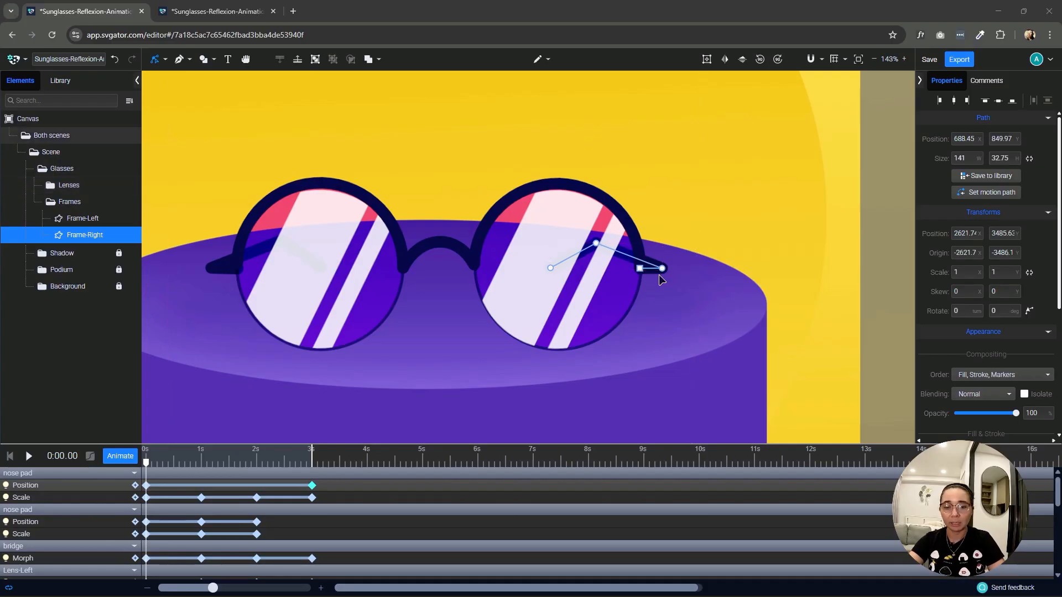
pyautogui.scroll(5, 644, 274)
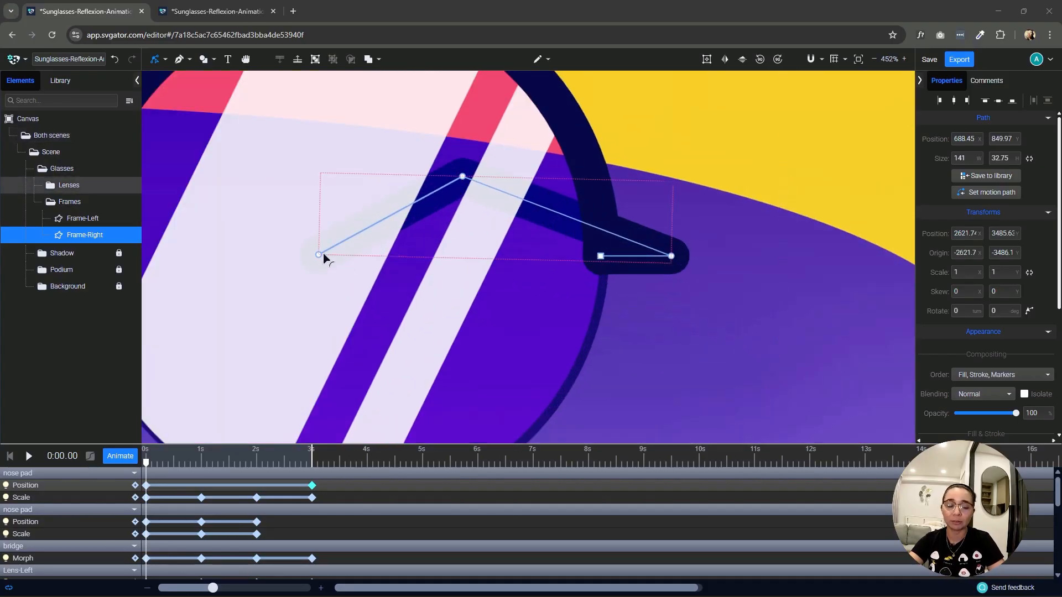
pyautogui.scroll(-5, 573, 235)
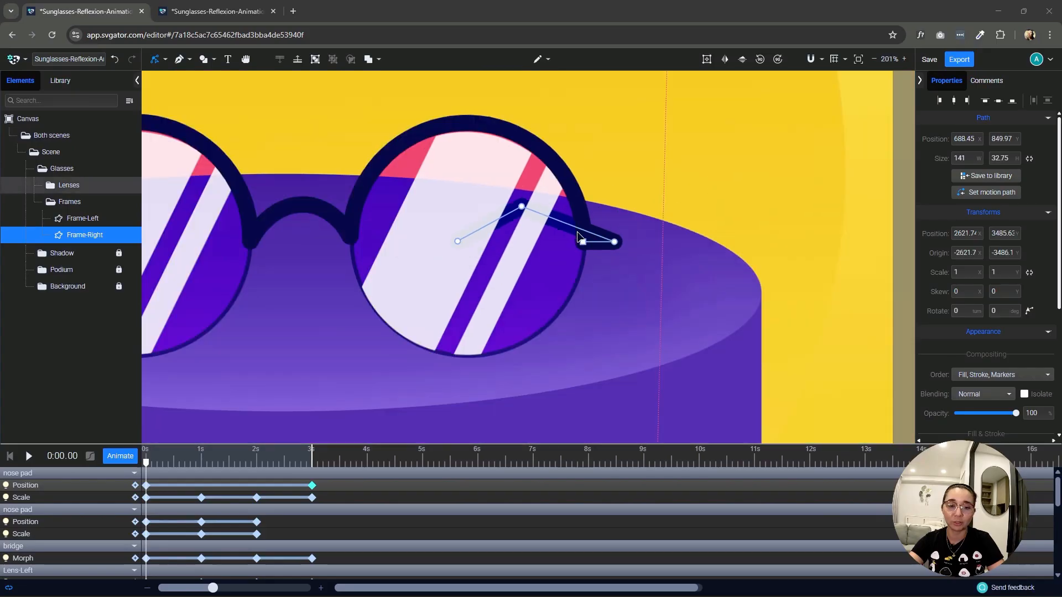
pyautogui.click(190, 465)
pyautogui.moveTo(199, 473); pyautogui.dragTo(207, 475)
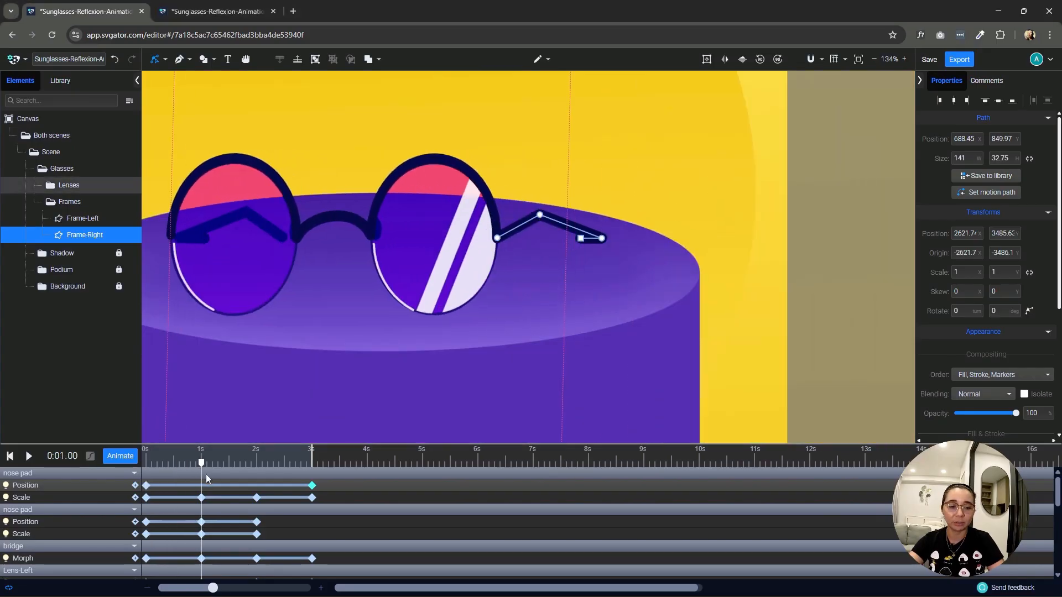
pyautogui.click(751, 297)
pyautogui.moveTo(195, 464); pyautogui.dragTo(204, 487)
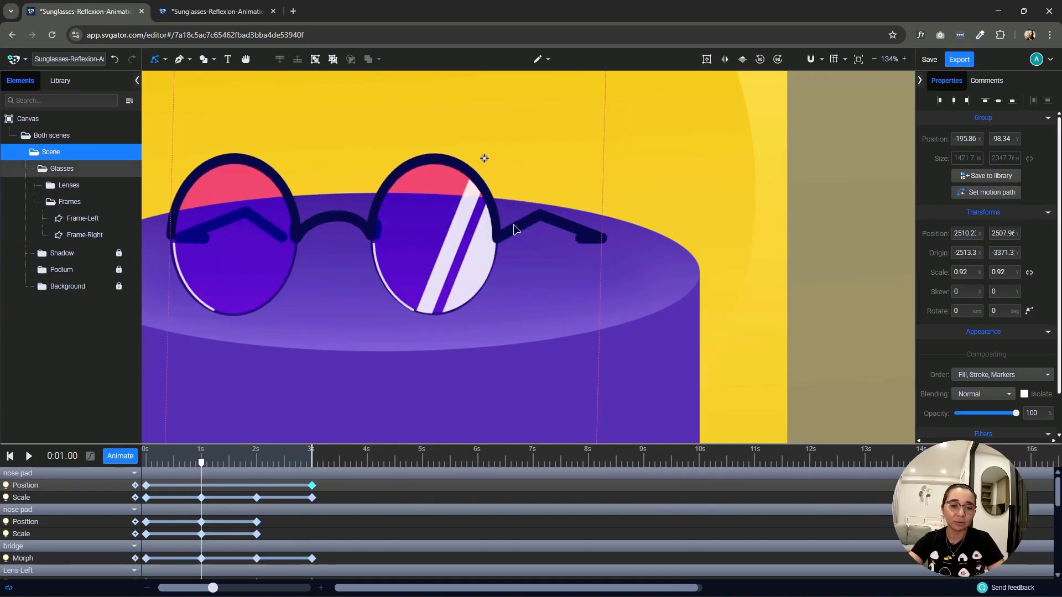
pyautogui.moveTo(201, 468); pyautogui.dragTo(134, 476)
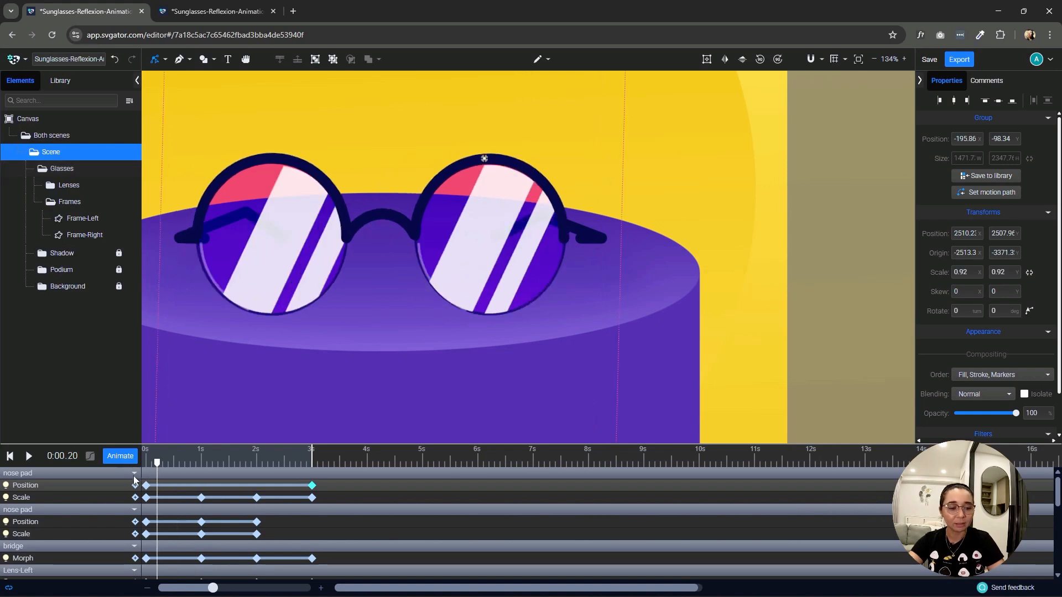
# Add a Morph animation to Frame-Right at 0 s.
pyautogui.click(95, 238)
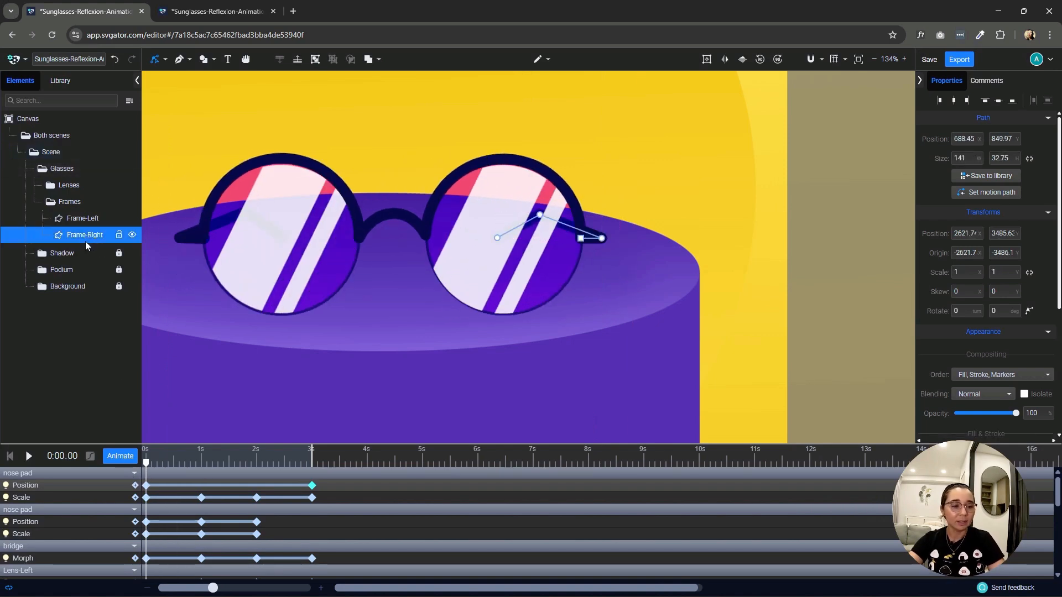
pyautogui.click(119, 456)
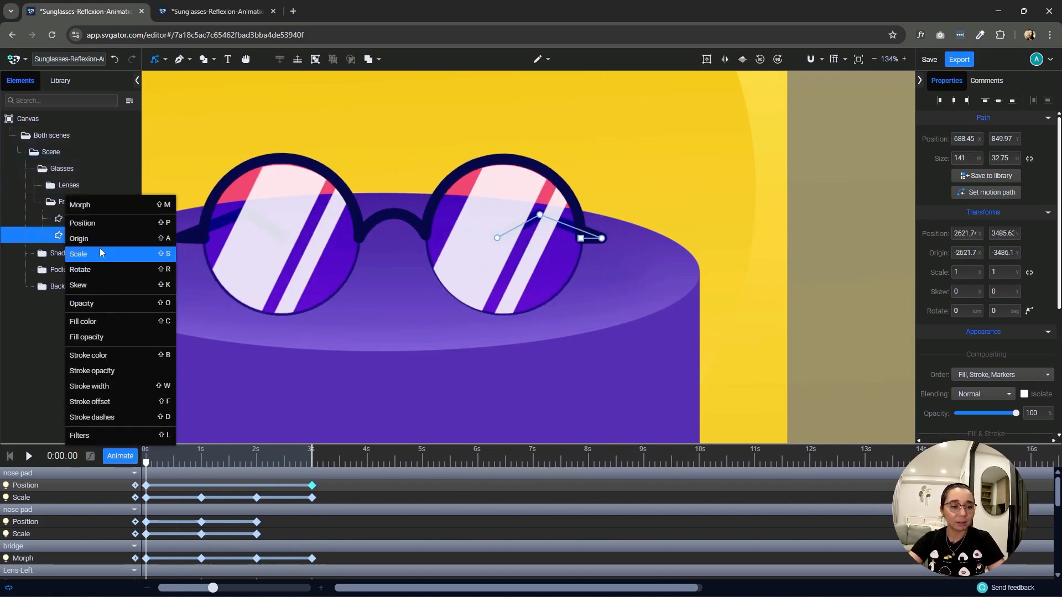
pyautogui.click(111, 208)
# At 1 s, move Frame-Right's two hinge nodes together to the outer edge of the right lens, at about X 688.4.
pyautogui.moveTo(146, 470); pyautogui.dragTo(202, 467)
pyautogui.scroll(3, 589, 230)
pyautogui.scroll(4, 585, 228)
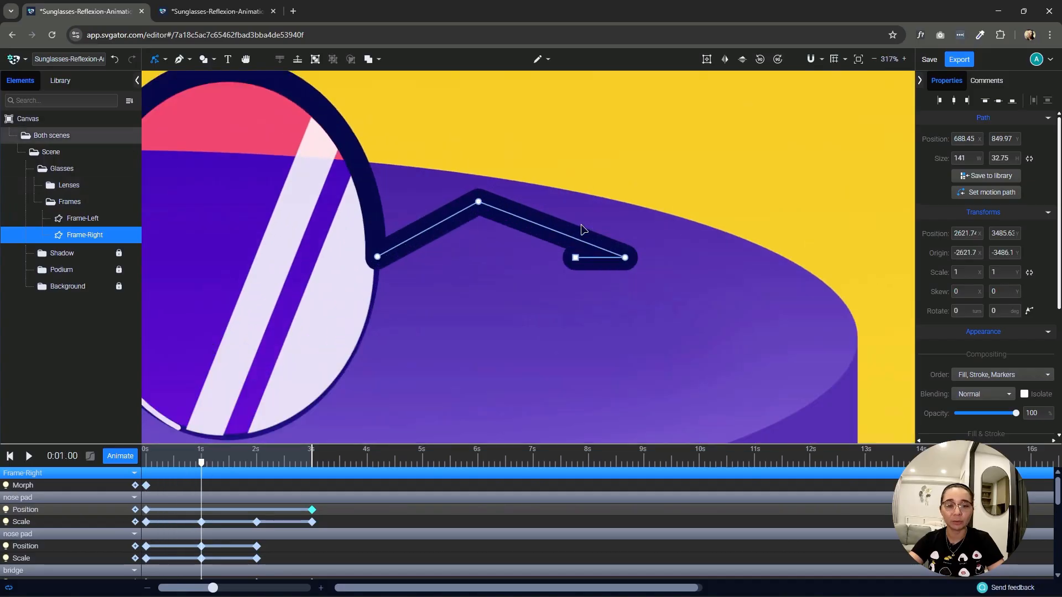
pyautogui.click(576, 259)
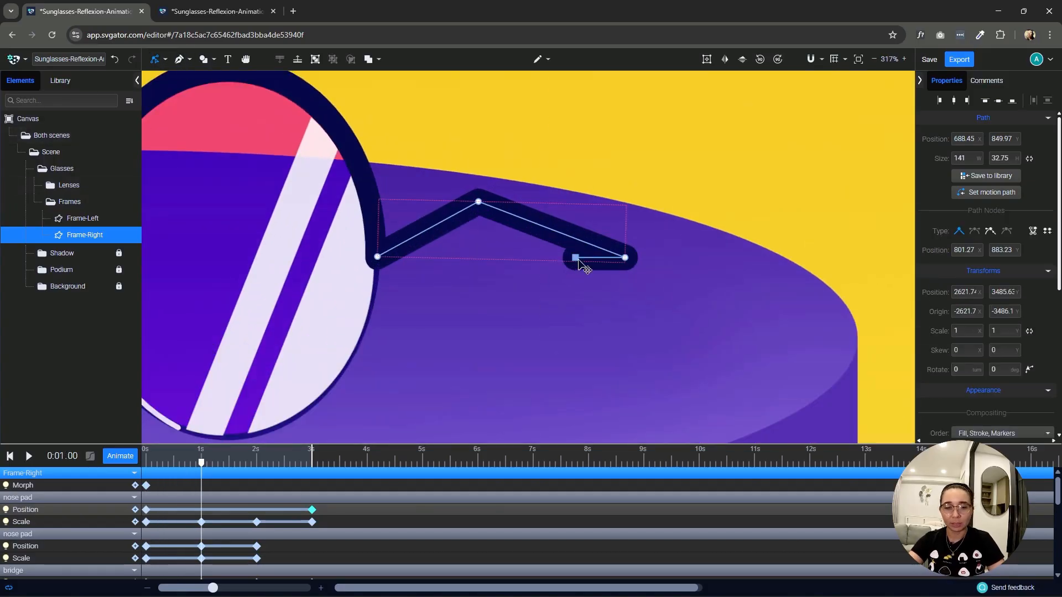
pyautogui.moveTo(578, 260); pyautogui.dragTo(378, 260)
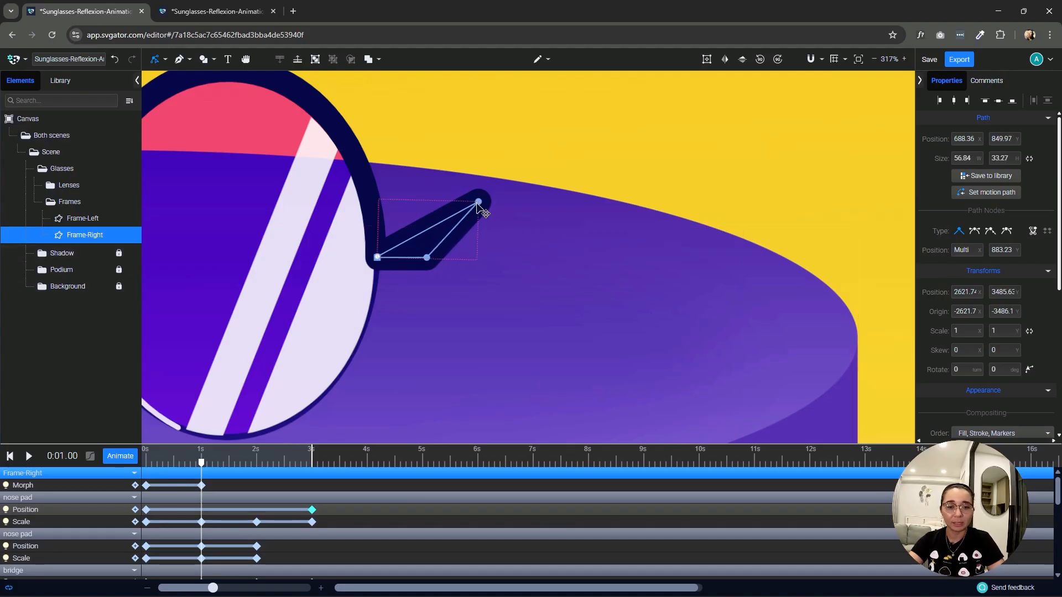
pyautogui.click(378, 258)
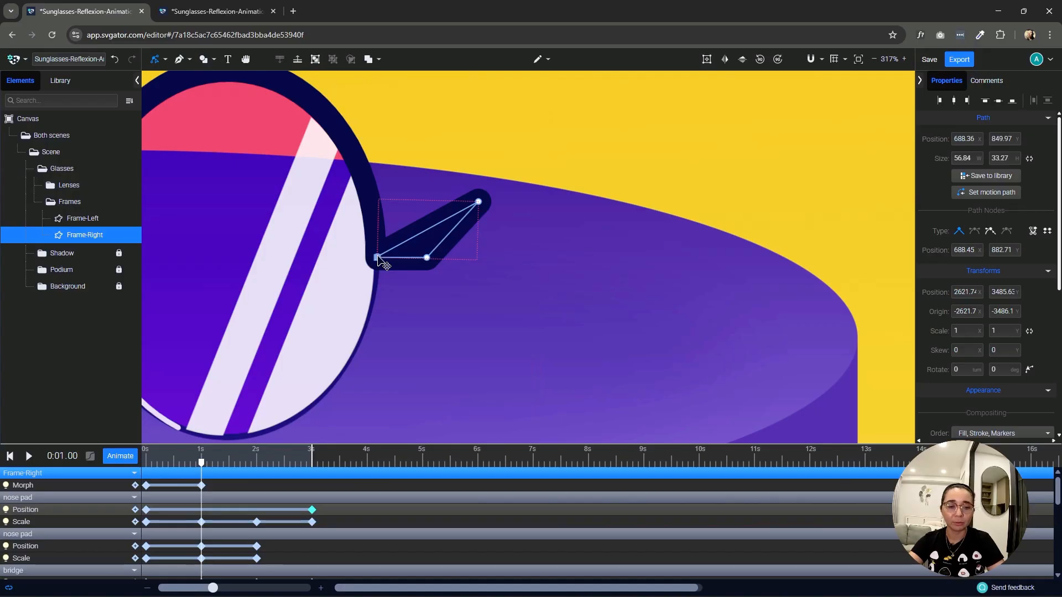
pyautogui.moveTo(377, 260); pyautogui.dragTo(657, 243)
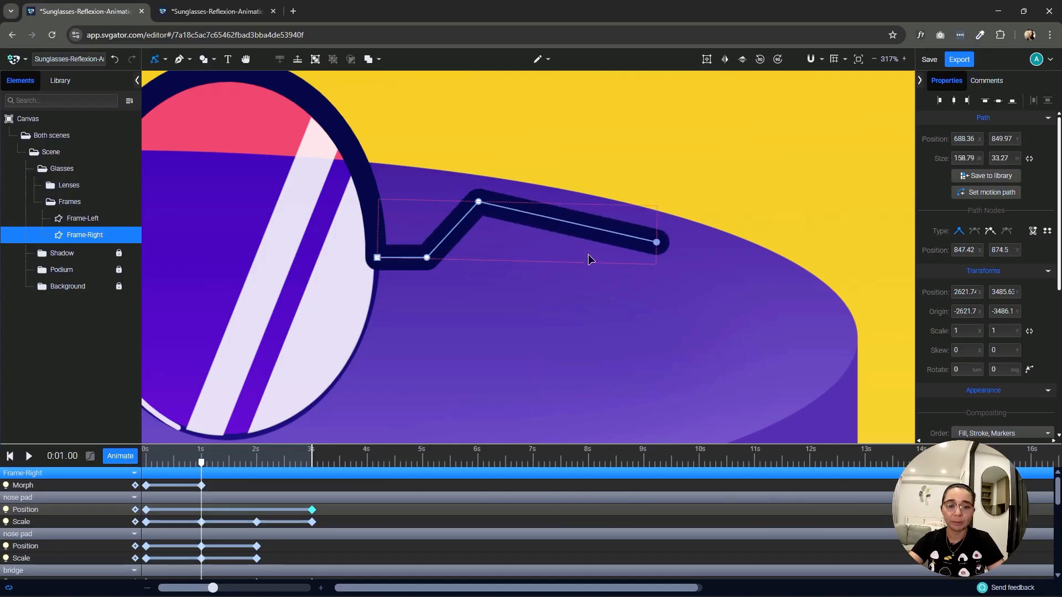
pyautogui.hotkey('ctrl', 'z')
# Stretch Frame-Right's temple outward at 1 s by moving its bend and tip nodes, with the tip at about X 878.6, Y 880.2.
pyautogui.keyDown('shift'); pyautogui.click(479, 202); pyautogui.keyUp('shift')
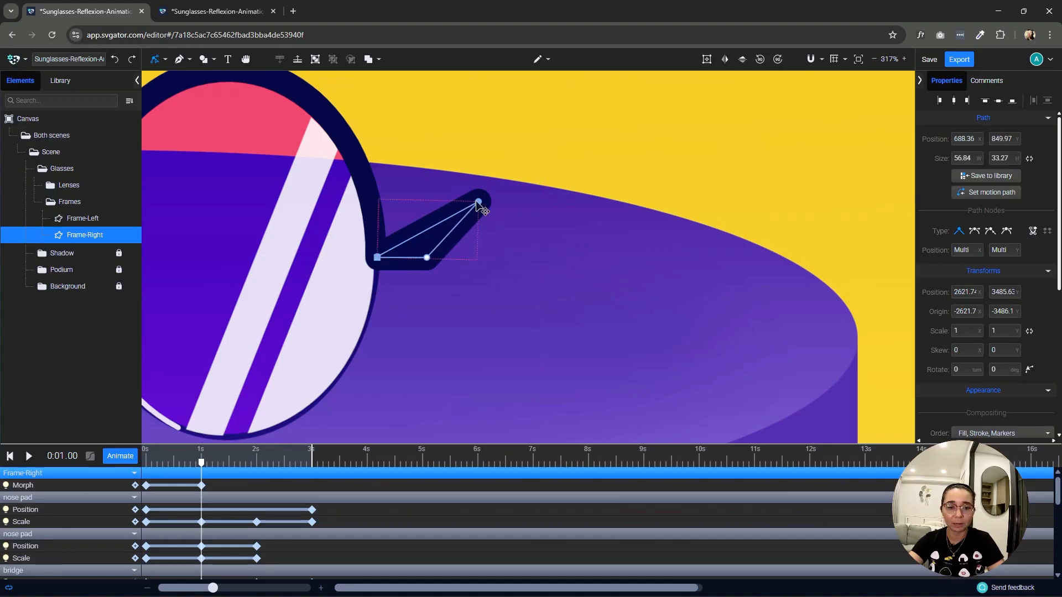
pyautogui.moveTo(479, 204); pyautogui.dragTo(685, 228)
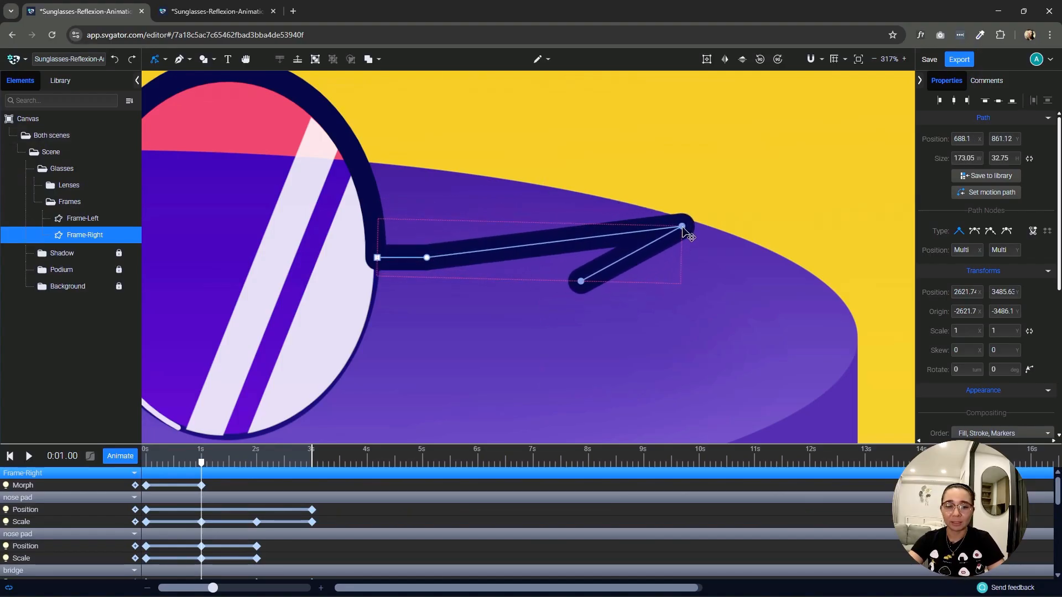
pyautogui.click(581, 281)
pyautogui.moveTo(583, 283); pyautogui.dragTo(717, 262)
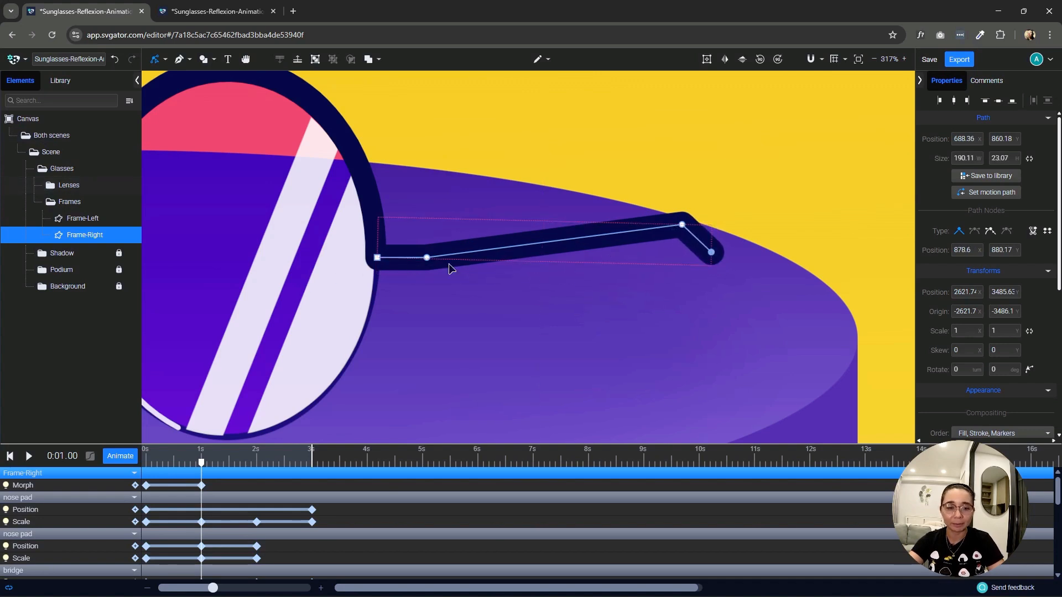
# Refine Frame-Right's 1 s shape by moving its bend node to about X 844, Y 859.4.
pyautogui.scroll(-5, 700, 202)
pyautogui.click(542, 142)
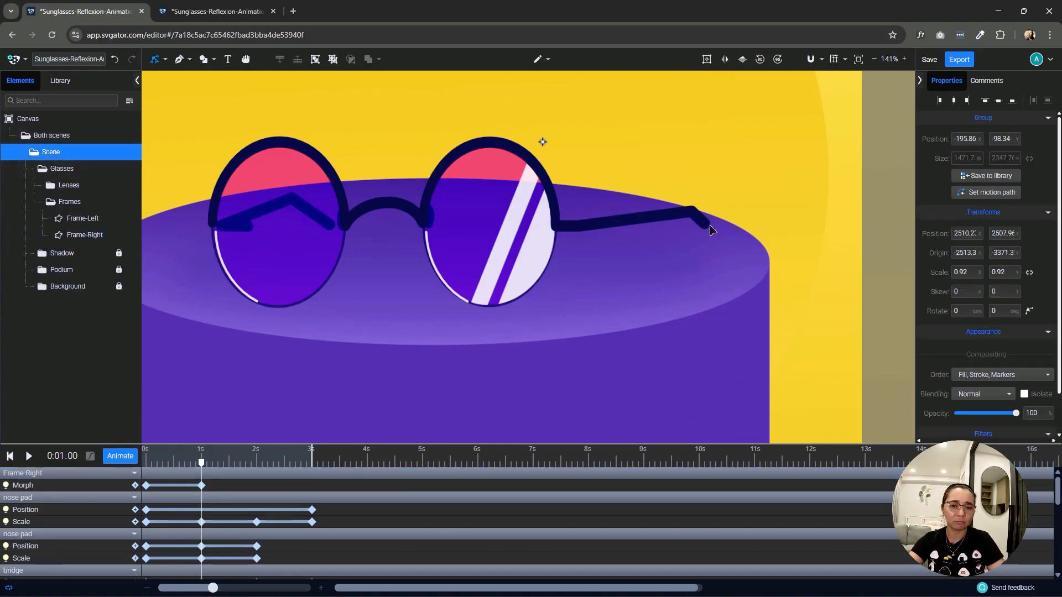
pyautogui.hscroll(-2, 387, 309)
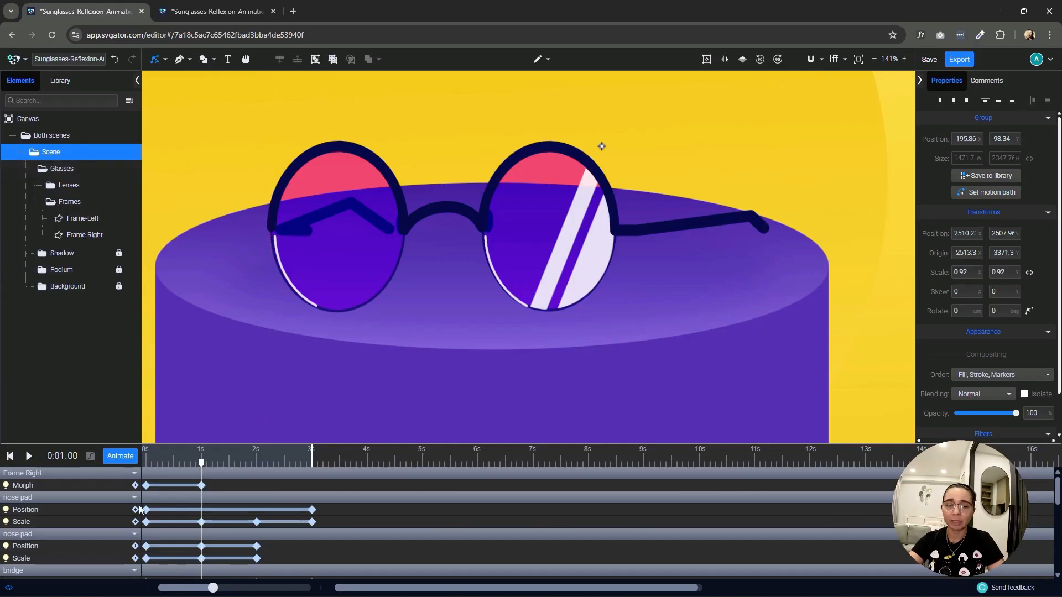
pyautogui.doubleClick(756, 219)
pyautogui.moveTo(752, 216); pyautogui.dragTo(739, 214)
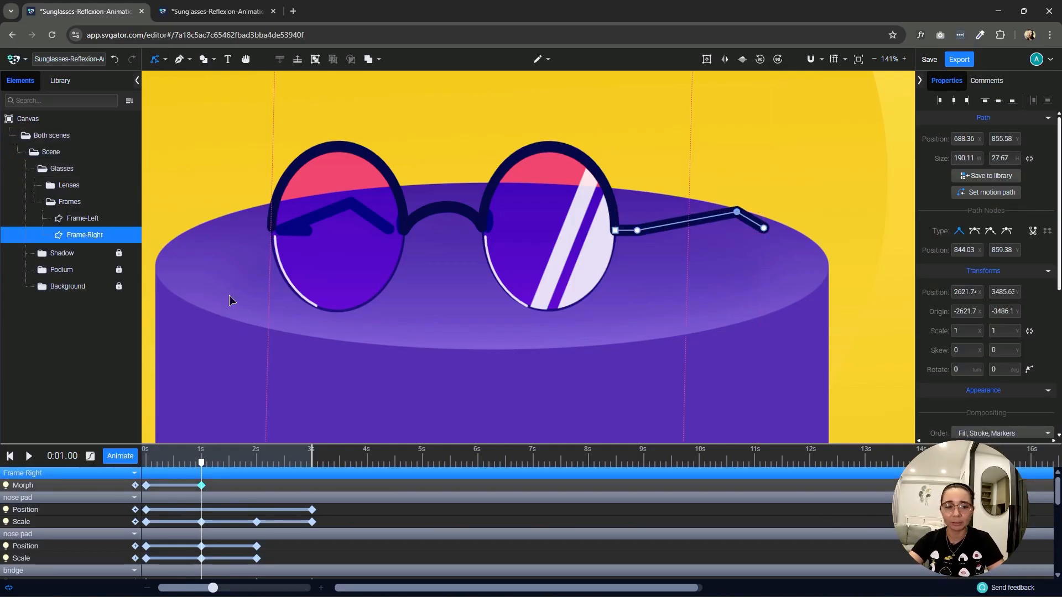
# Add a Morph animation to Frame-Left at 0 s.
pyautogui.click(87, 221)
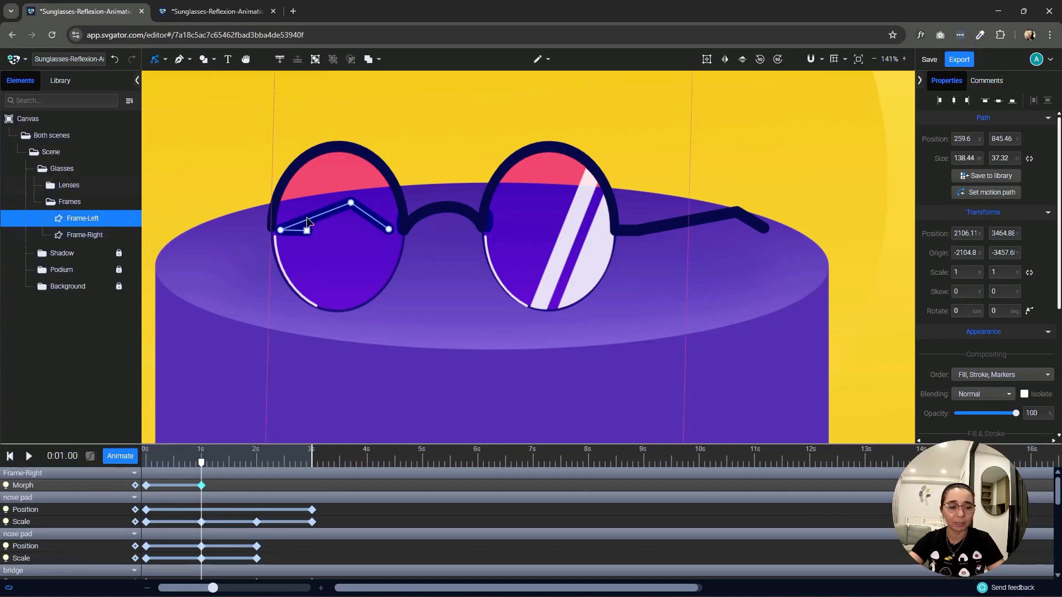
pyautogui.moveTo(202, 464); pyautogui.dragTo(140, 468)
pyautogui.click(120, 457)
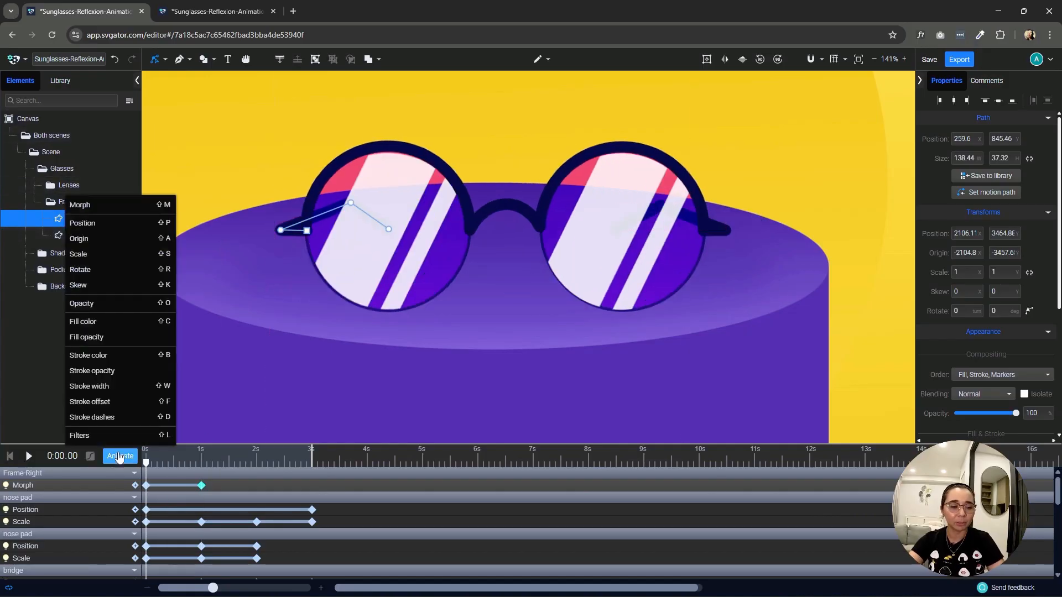
pyautogui.click(113, 206)
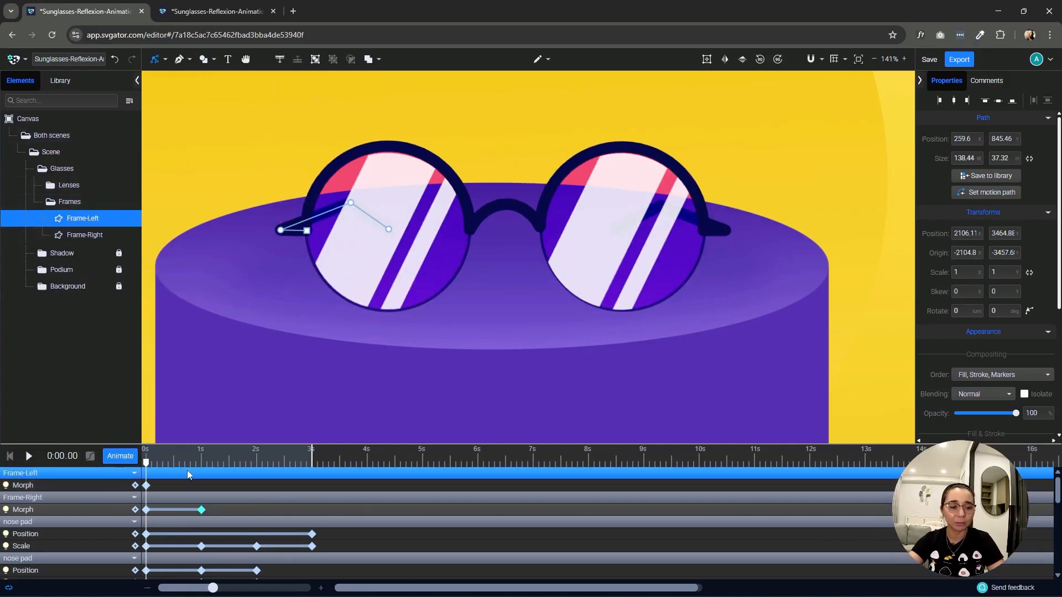
# At 1 s, move Frame-Left's two hinge nodes together onto the outer edge of the left lens, at about X 248.8.
pyautogui.click(201, 473)
pyautogui.scroll(1, 288, 226)
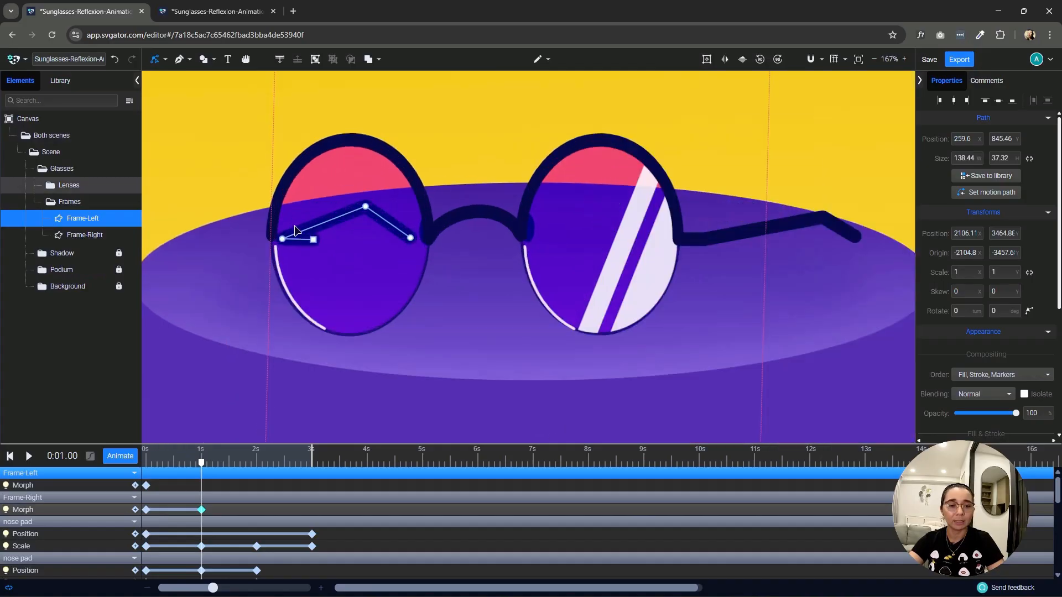
pyautogui.scroll(5, 295, 228)
pyautogui.click(264, 256)
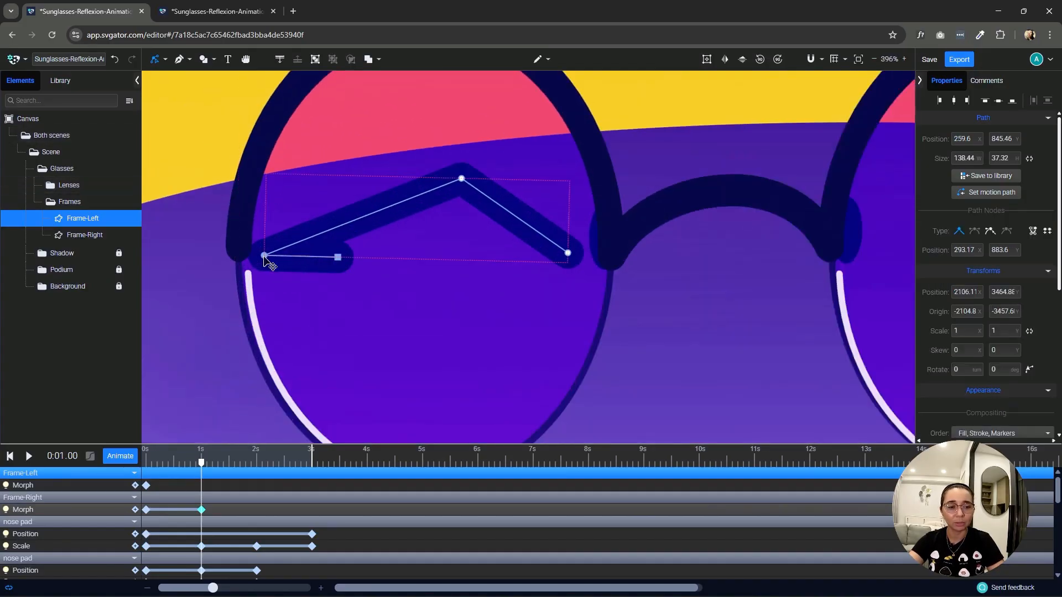
pyautogui.keyDown('shift'); pyautogui.click(337, 257); pyautogui.keyUp('shift')
pyautogui.moveTo(337, 257); pyautogui.dragTo(236, 254)
pyautogui.hotkey('ctrl', 'z')
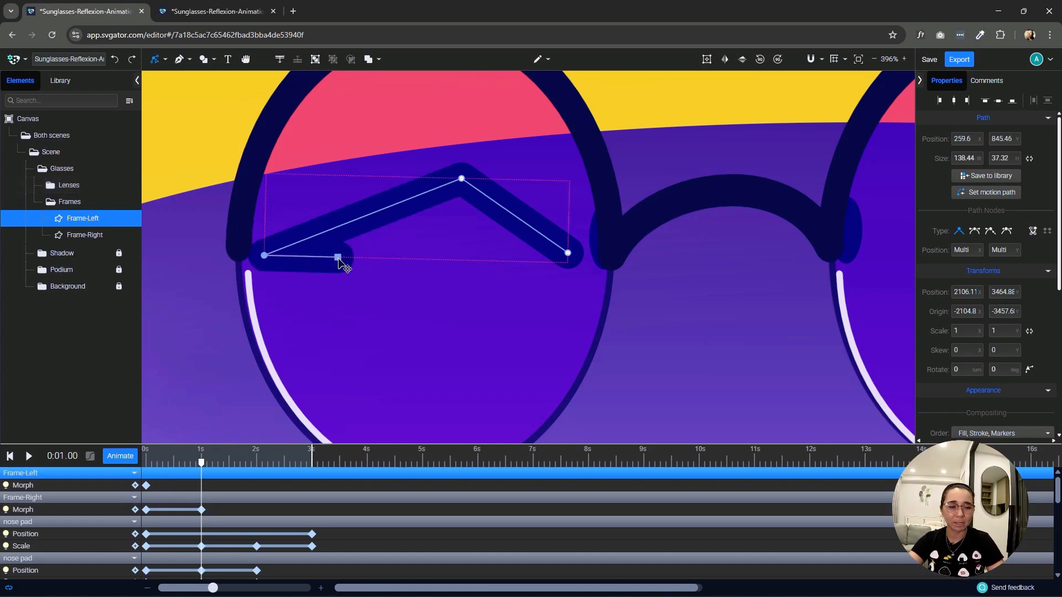
pyautogui.moveTo(338, 259); pyautogui.dragTo(314, 247)
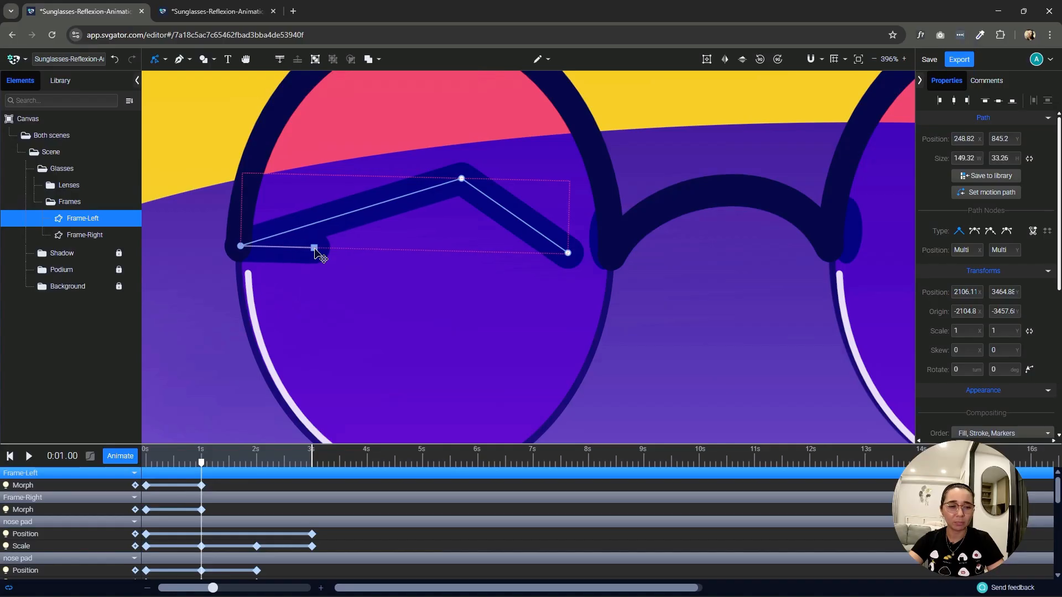
# Move Frame-Left's end node onto its hinge corner at 1 s, at about X 249.1, Y 878.
pyautogui.click(316, 248)
pyautogui.moveTo(317, 251); pyautogui.dragTo(250, 246)
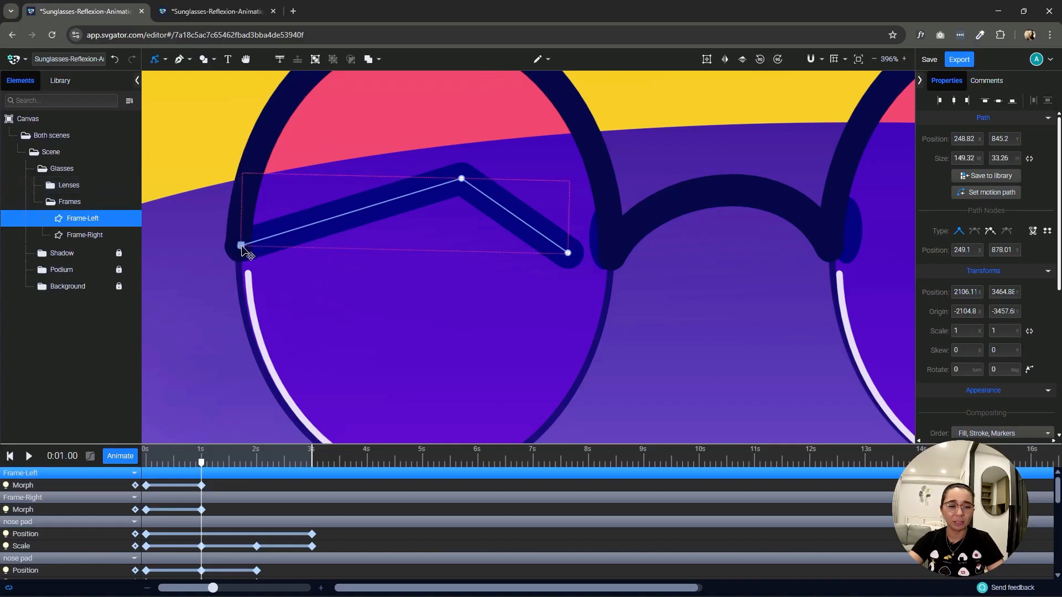
pyautogui.scroll(-5, 280, 239)
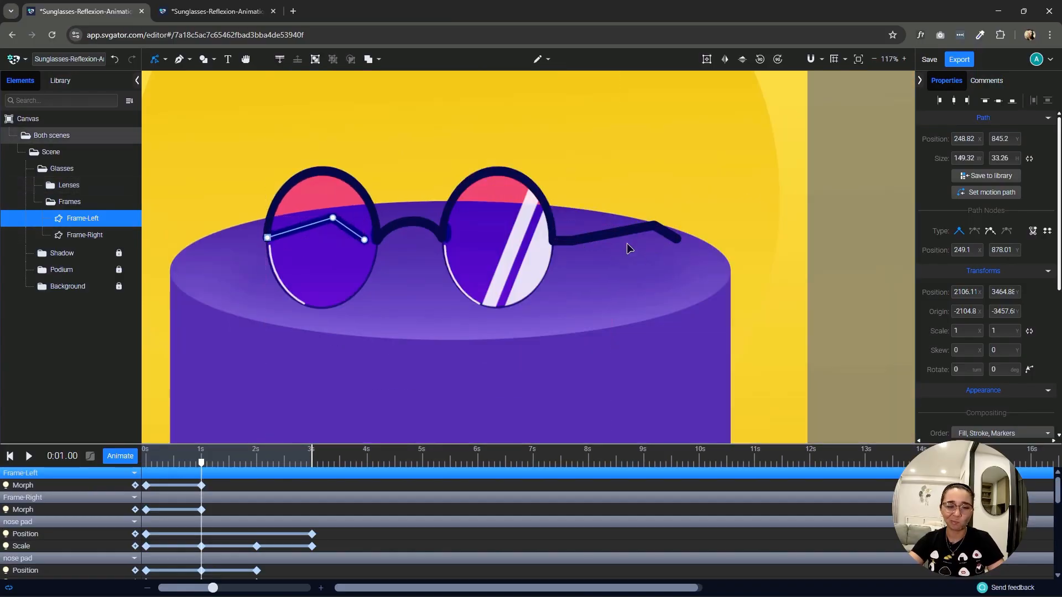
# Raise Frame-Right's three outer nodes together at 1 s, bringing the path's top to about Y 850.9.
pyautogui.scroll(5, 685, 235)
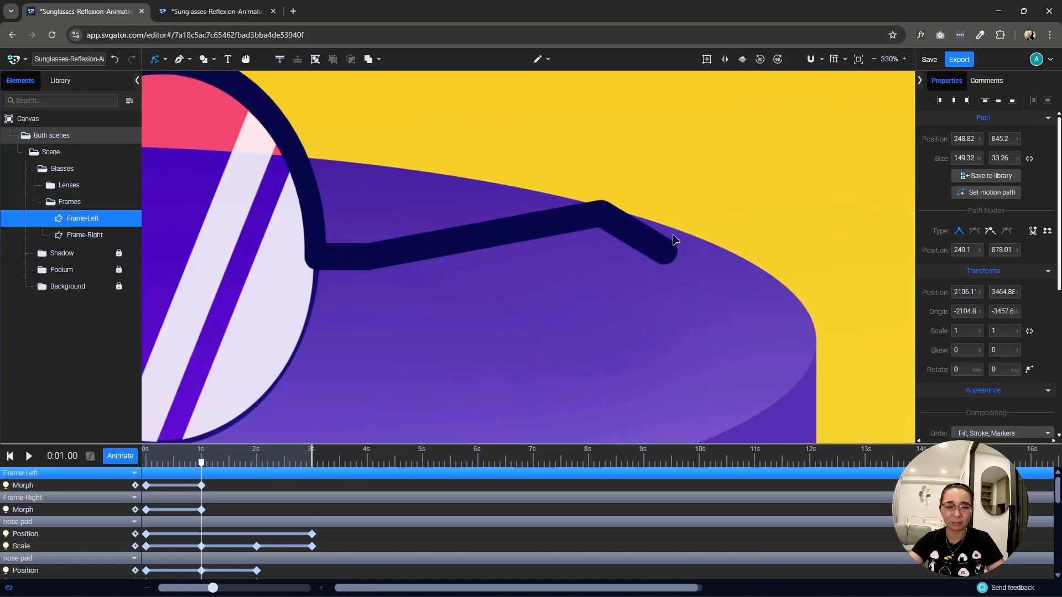
pyautogui.click(118, 239)
pyautogui.click(369, 257)
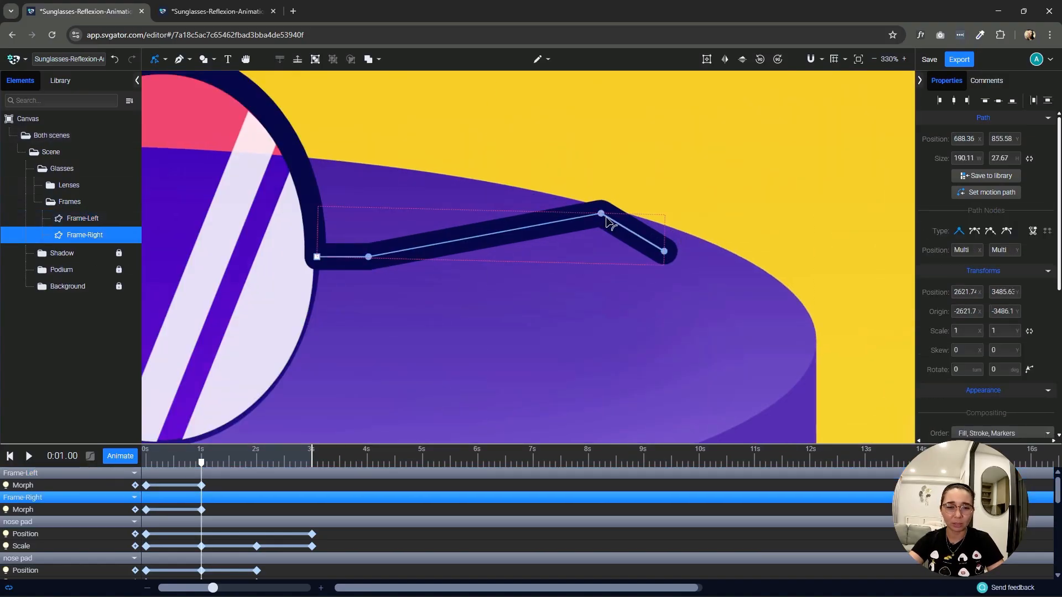
pyautogui.moveTo(604, 217); pyautogui.dragTo(599, 207)
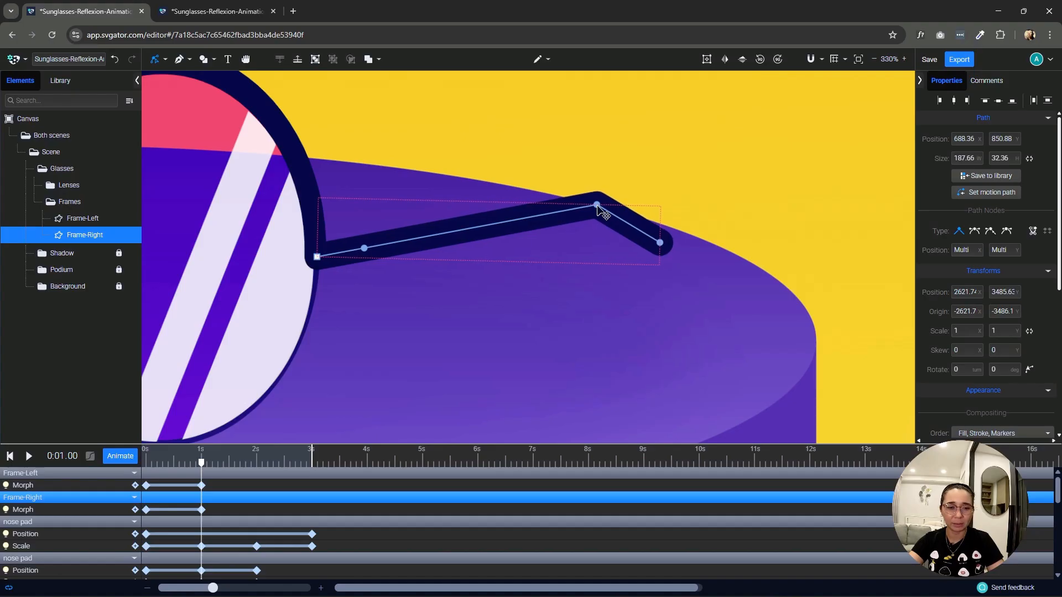
# Stretch Frame-Left's temple inward past the bridge at 1 s by moving its bend and tip nodes, making the path about 253.7 wide.
pyautogui.scroll(-3, 398, 244)
pyautogui.scroll(1, 374, 243)
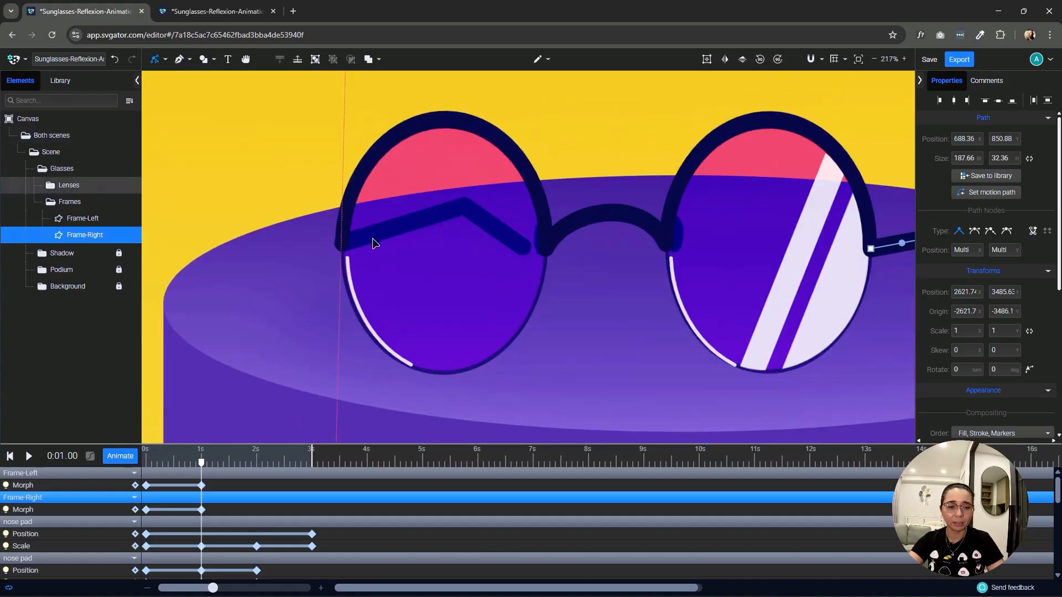
pyautogui.keyDown('ctrl'); pyautogui.click(86, 237); pyautogui.keyUp('ctrl')
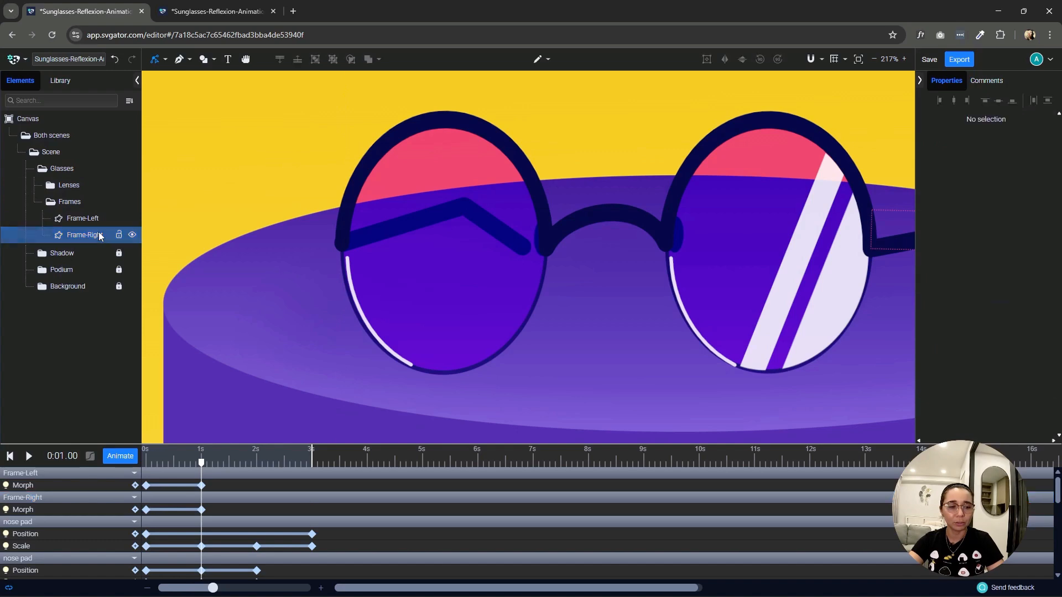
pyautogui.click(86, 237)
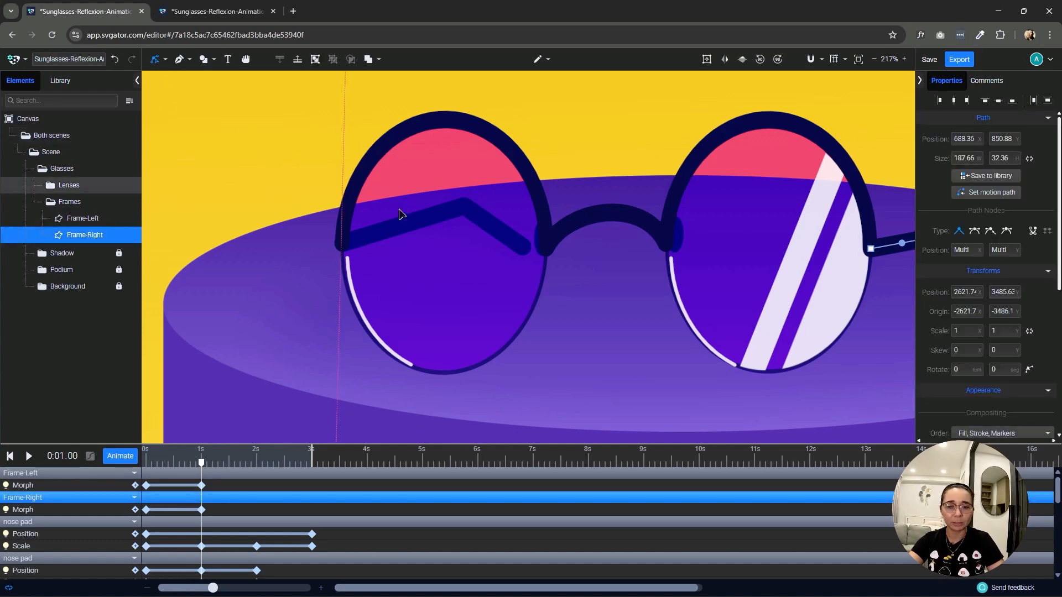
pyautogui.click(89, 220)
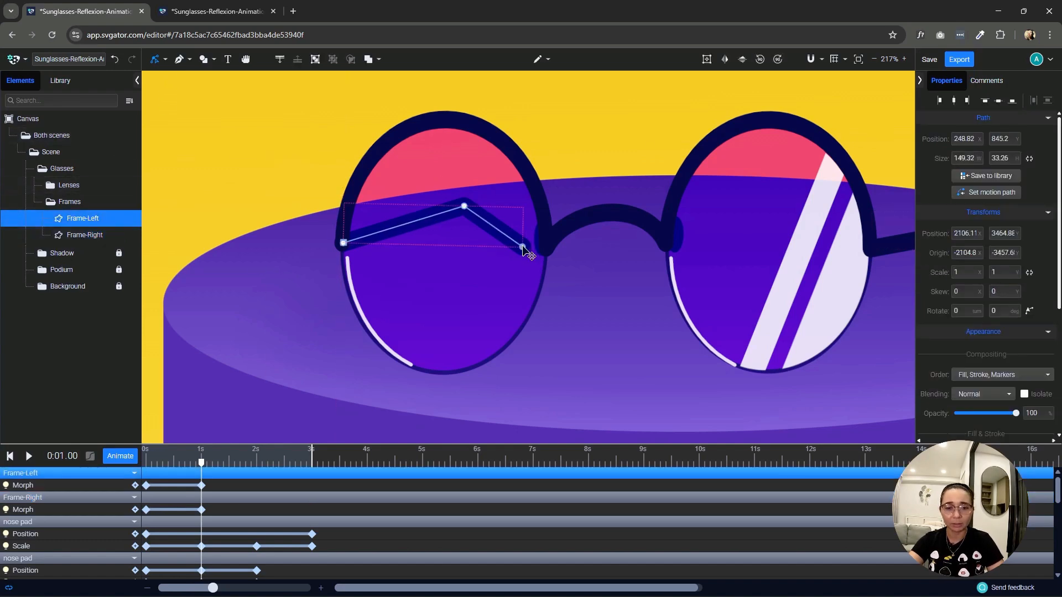
pyautogui.click(523, 247)
pyautogui.keyDown('shift'); pyautogui.click(464, 206); pyautogui.keyUp('shift')
pyautogui.moveTo(523, 247); pyautogui.dragTo(654, 207)
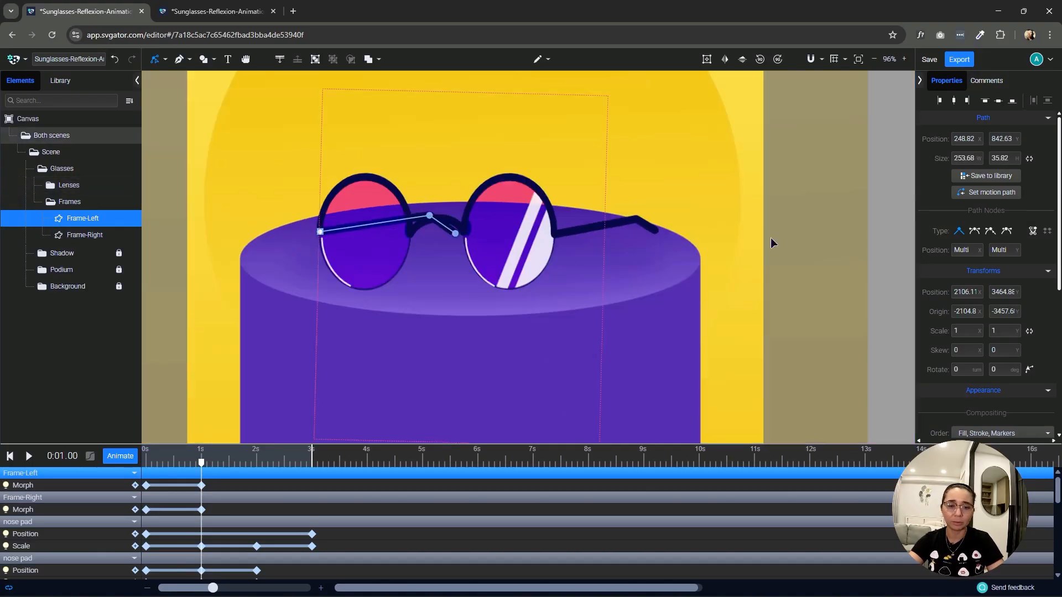
# Play the animation to check how both temples follow the lenses around 1 s.
pyautogui.click(789, 268)
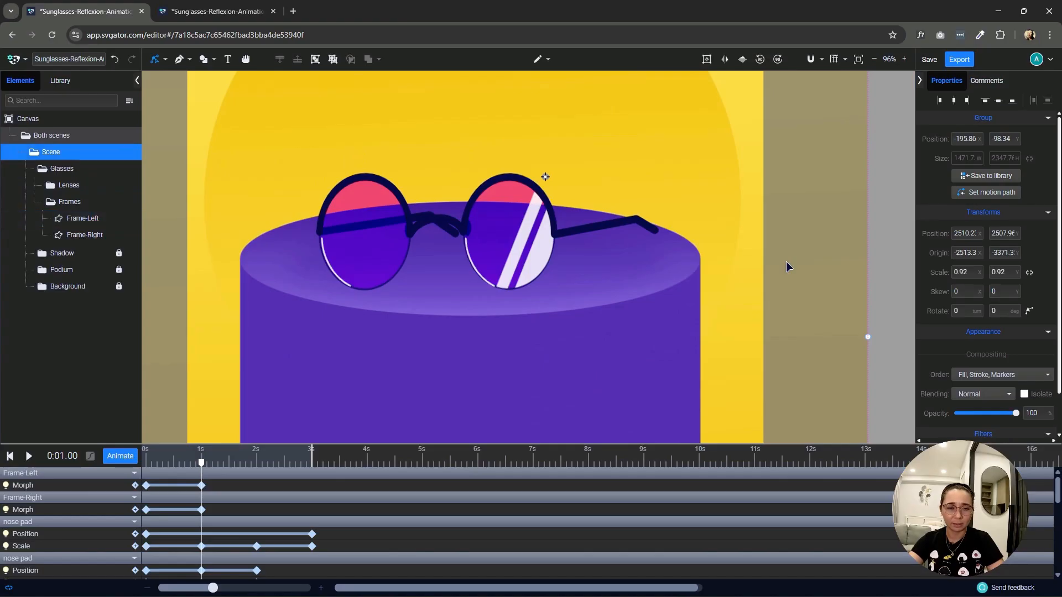
pyautogui.press('space')
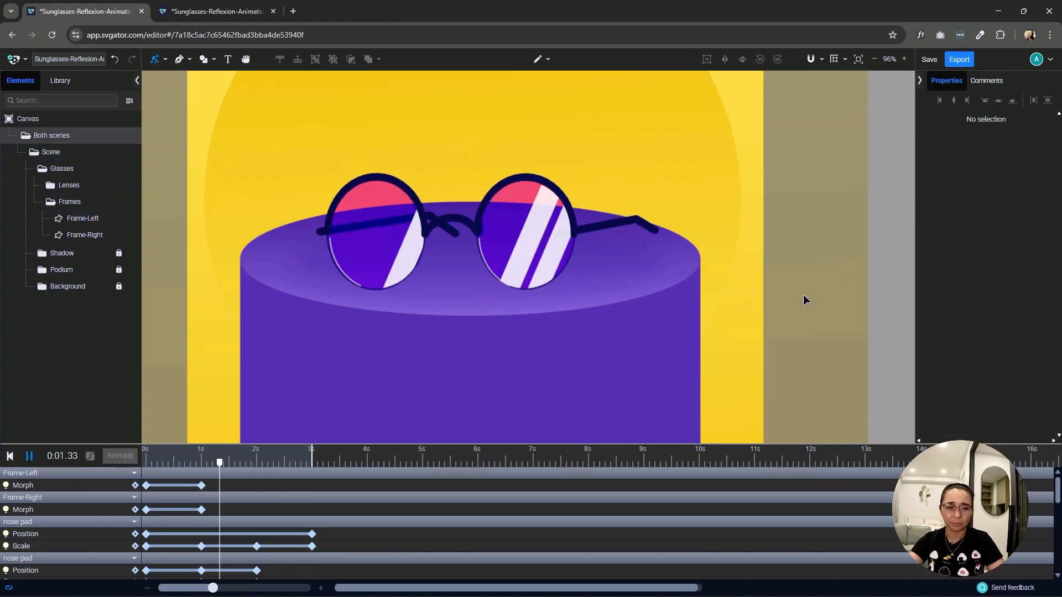
pyautogui.press('space')
# Copy the 0 s Morph keyframes of Frame-Right and Frame-Left to 2 s.
pyautogui.moveTo(222, 464); pyautogui.dragTo(258, 504)
pyautogui.click(146, 510)
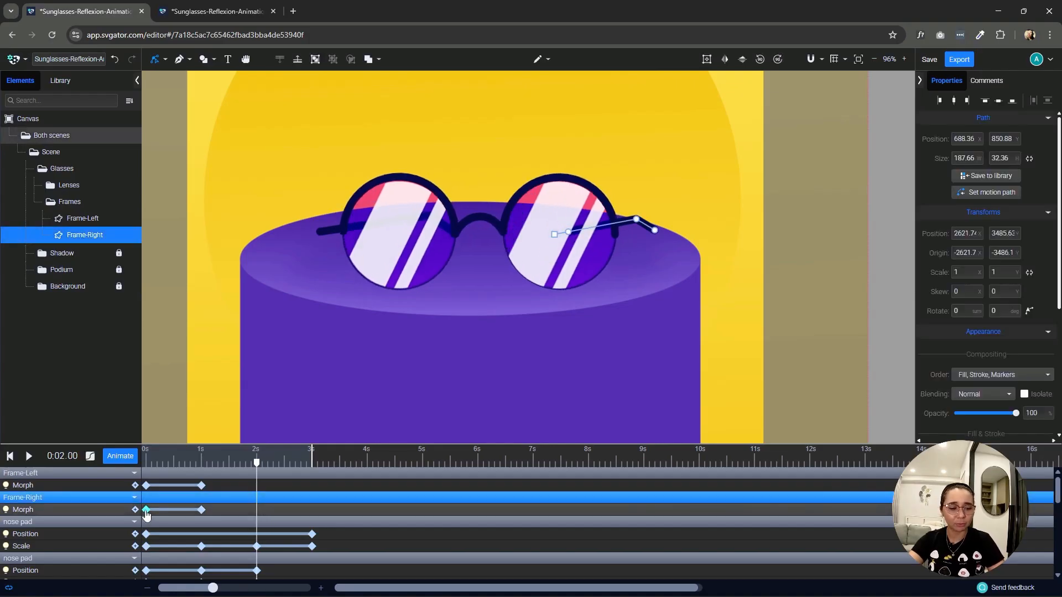
pyautogui.hotkey('ctrl', 'c')
pyautogui.hotkey('ctrl', 'v')
pyautogui.click(146, 486)
pyautogui.hotkey('ctrl', 'c')
pyautogui.hotkey('ctrl', 'v')
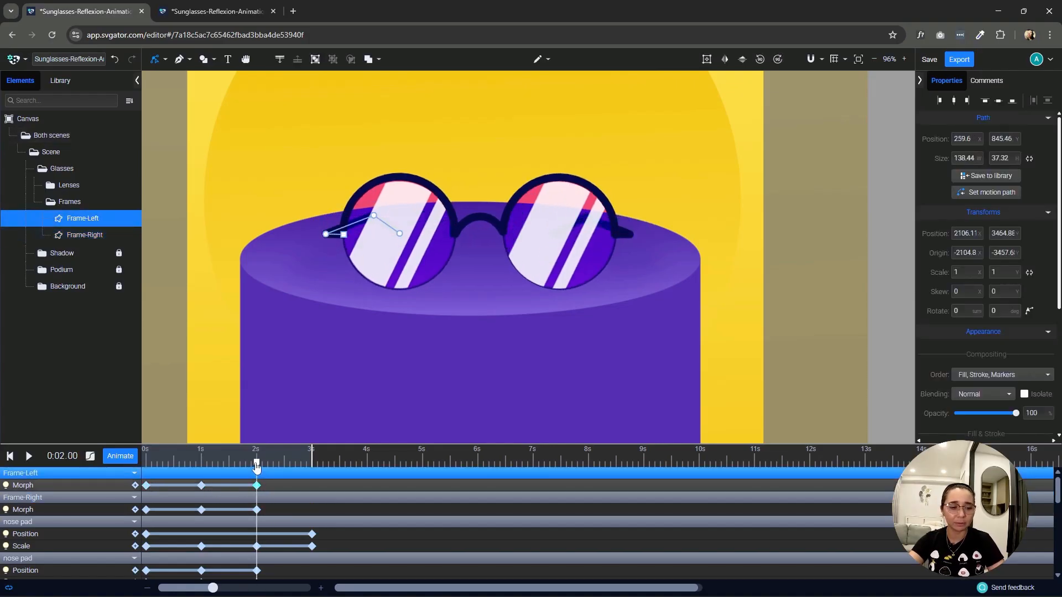
# Play the animation from 0 s to check the temples' movement through the 2 s keyframes.
pyautogui.moveTo(256, 466); pyautogui.dragTo(145, 473)
pyautogui.press('space')
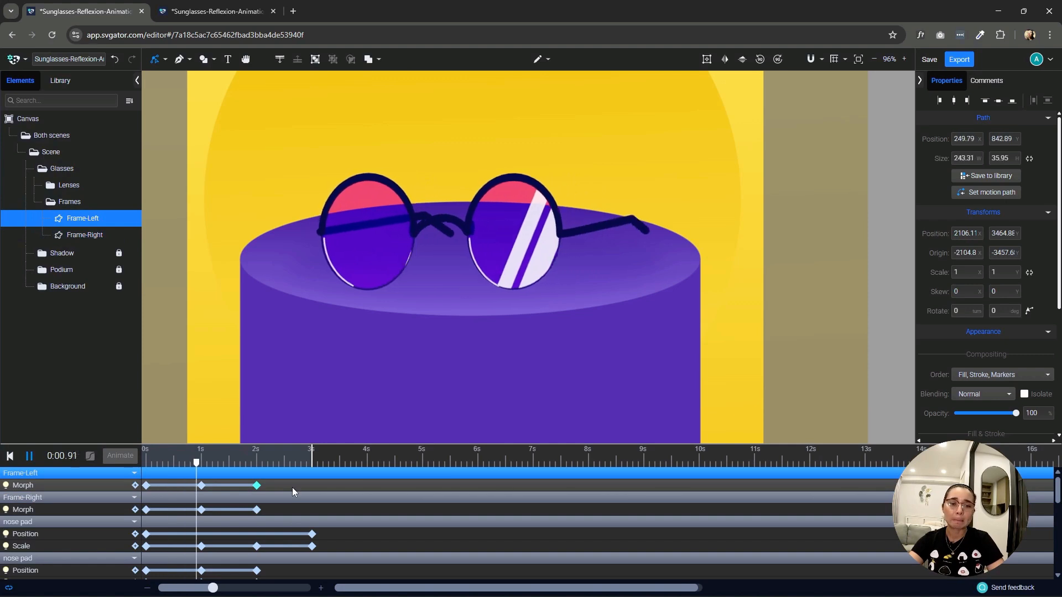
pyautogui.press('space')
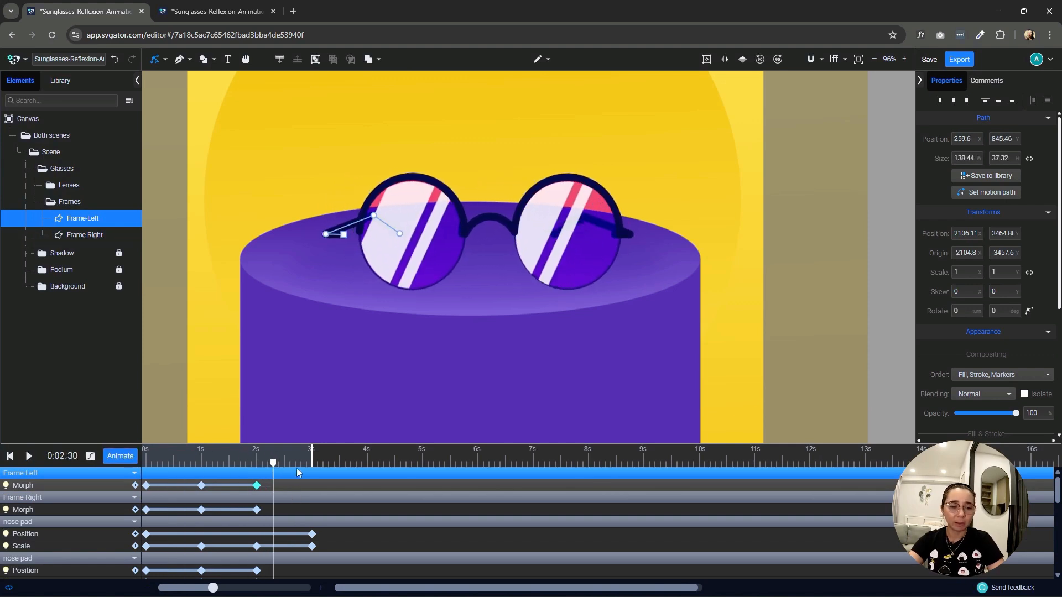
# At 3 s, reshape Frame-Left so its hinge meets the left lens's outer edge and its temple extends outward, bending at about X 243.7, Y 852.7.
pyautogui.click(313, 468)
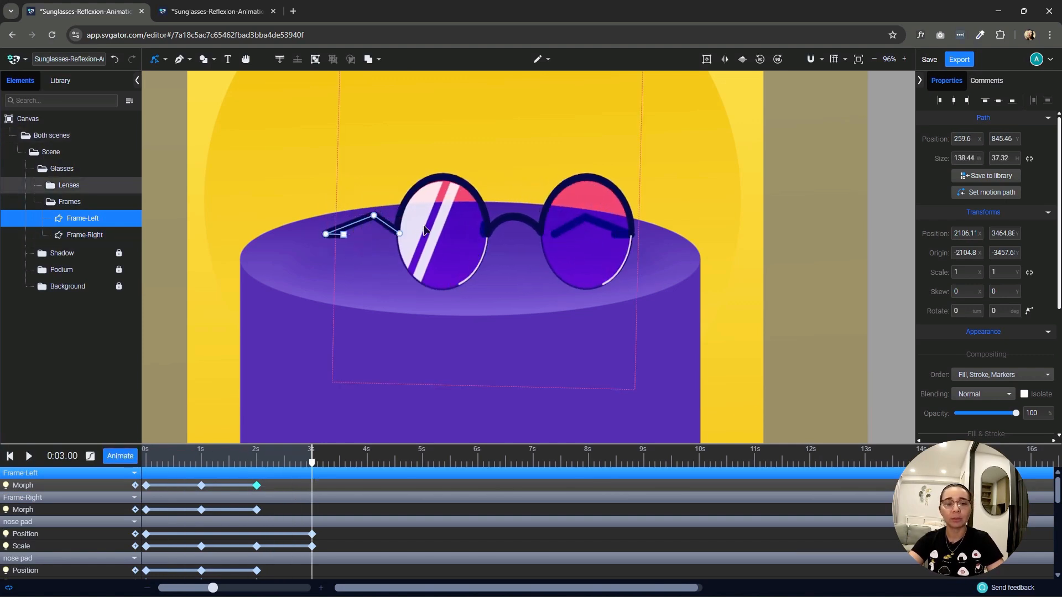
pyautogui.scroll(4, 365, 232)
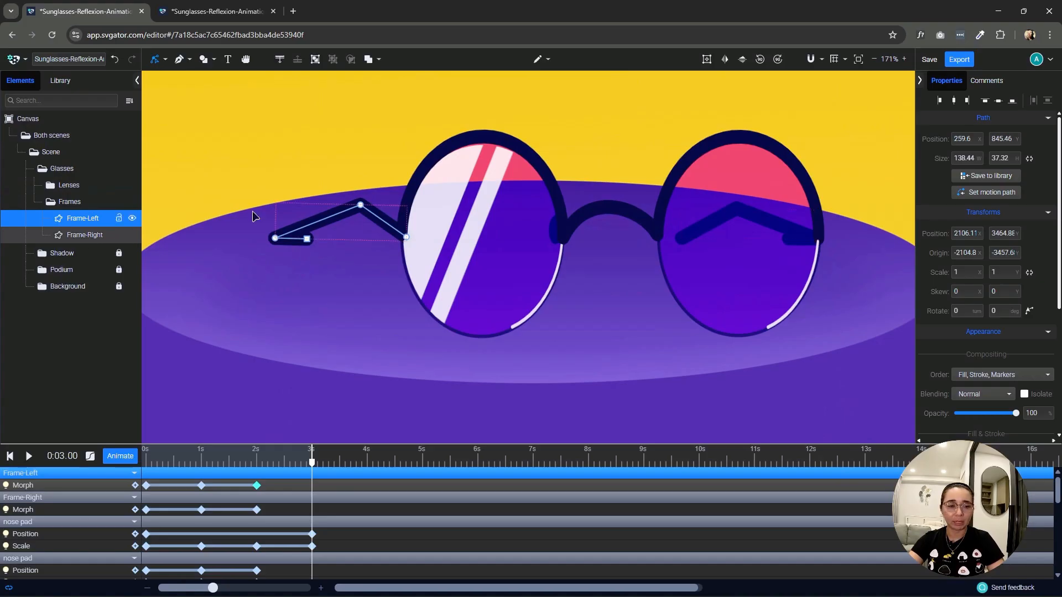
pyautogui.click(165, 59)
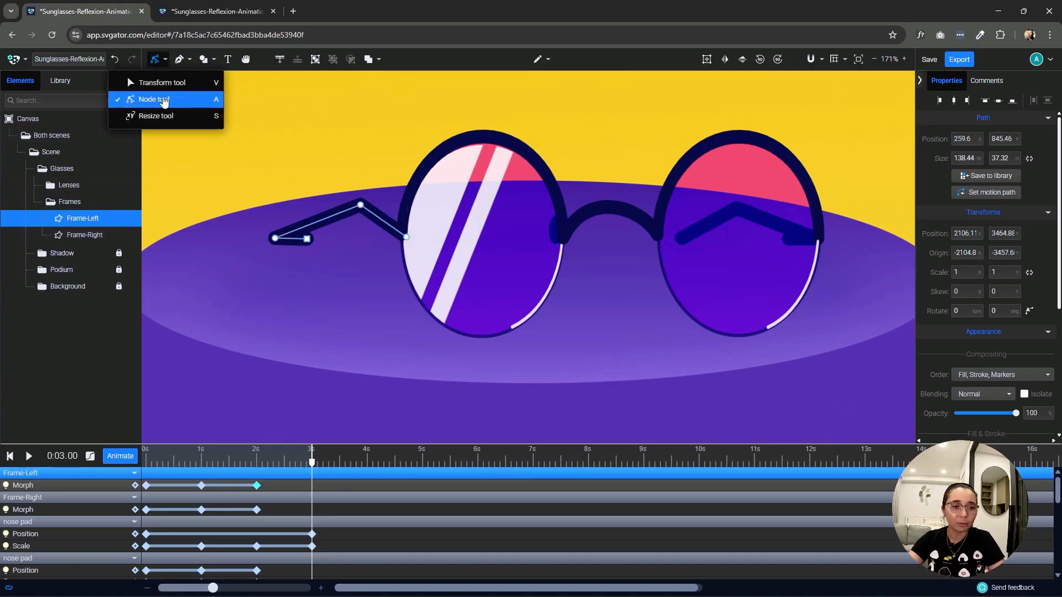
pyautogui.click(178, 103)
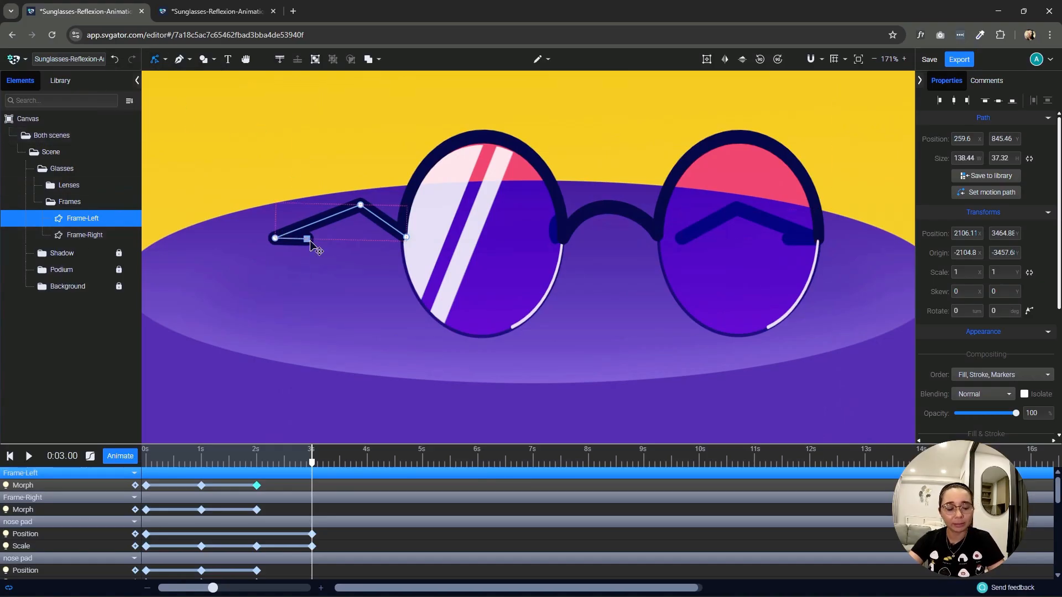
pyautogui.moveTo(312, 464)
pyautogui.mouseDown()
pyautogui.moveTo(257, 476)
pyautogui.moveTo(320, 479)
pyautogui.mouseUp()
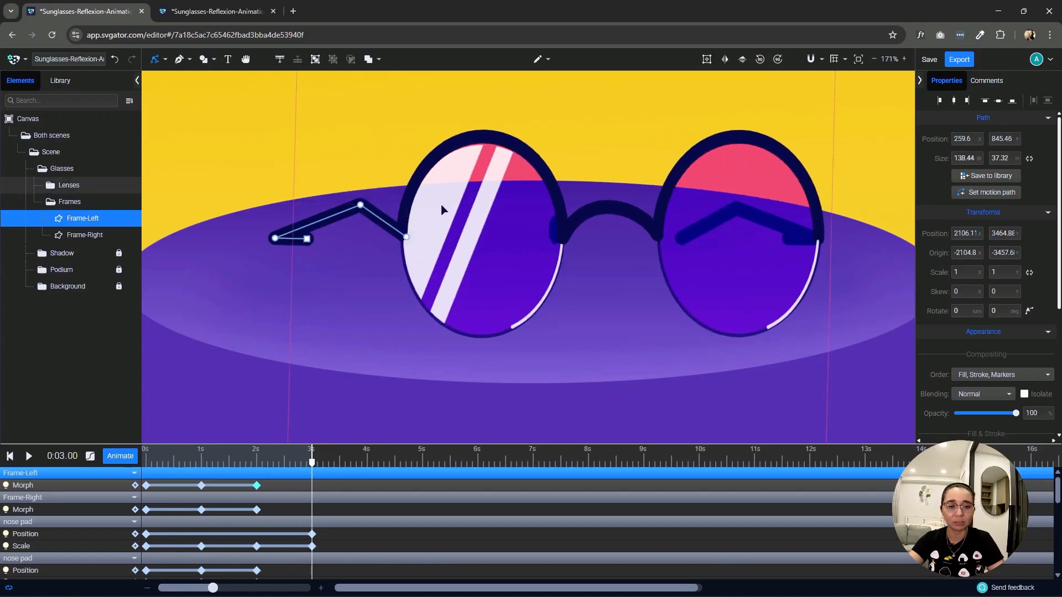
pyautogui.click(407, 238)
pyautogui.keyDown('shift'); pyautogui.click(361, 206); pyautogui.keyUp('shift')
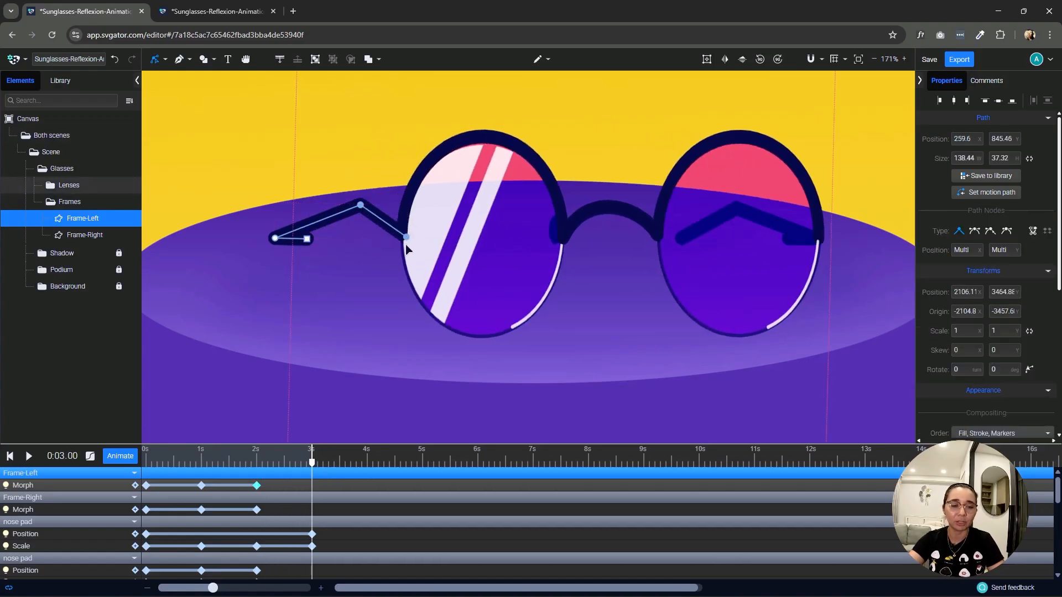
pyautogui.moveTo(406, 238); pyautogui.dragTo(369, 241)
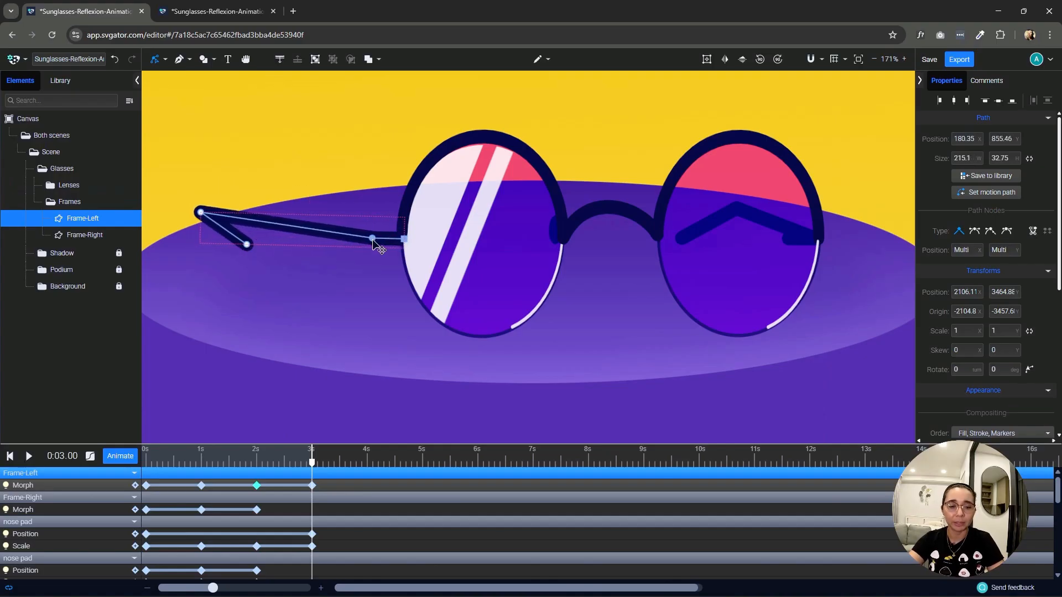
pyautogui.moveTo(225, 216)
pyautogui.mouseDown()
pyautogui.moveTo(262, 214)
pyautogui.moveTo(230, 234)
pyautogui.mouseUp()
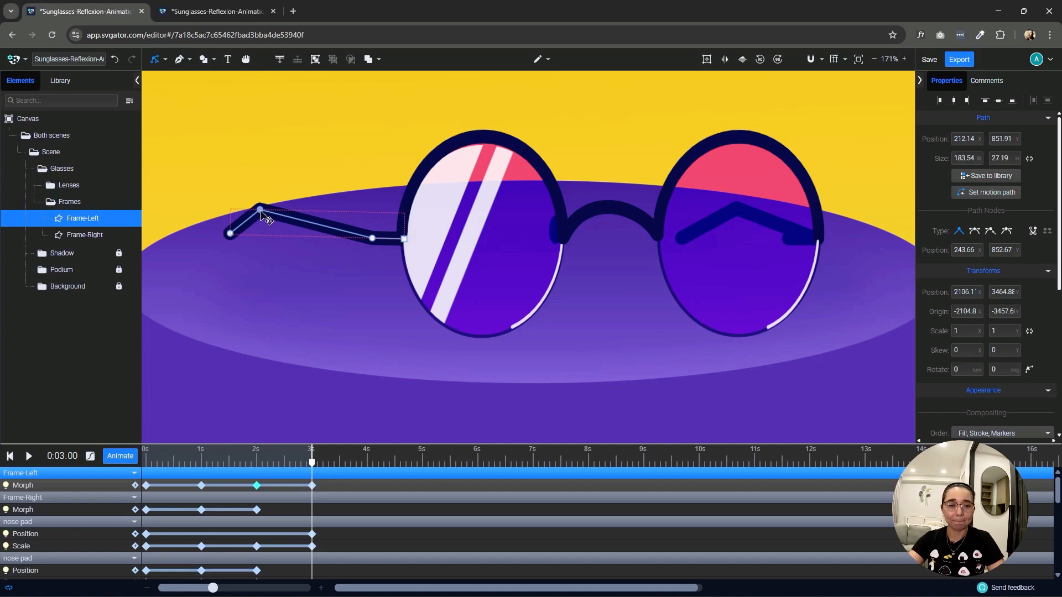
# At 3 s, move Frame-Right's end node onto the right lens's outer edge, at about X 830.3, Y 883.2.
pyautogui.press('space')
pyautogui.moveTo(652, 305); pyautogui.dragTo(615, 304)
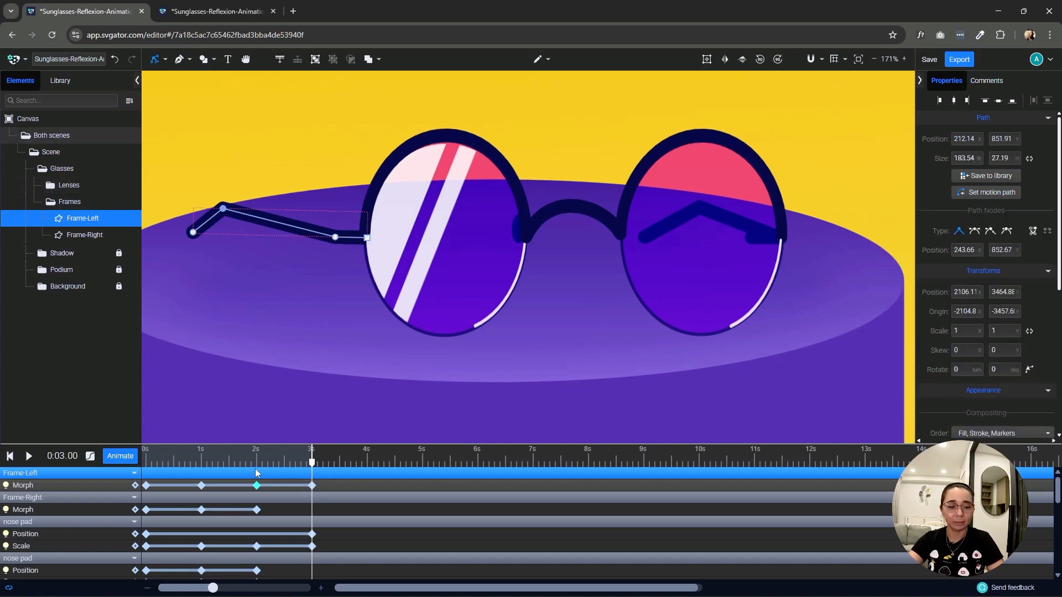
pyautogui.click(103, 511)
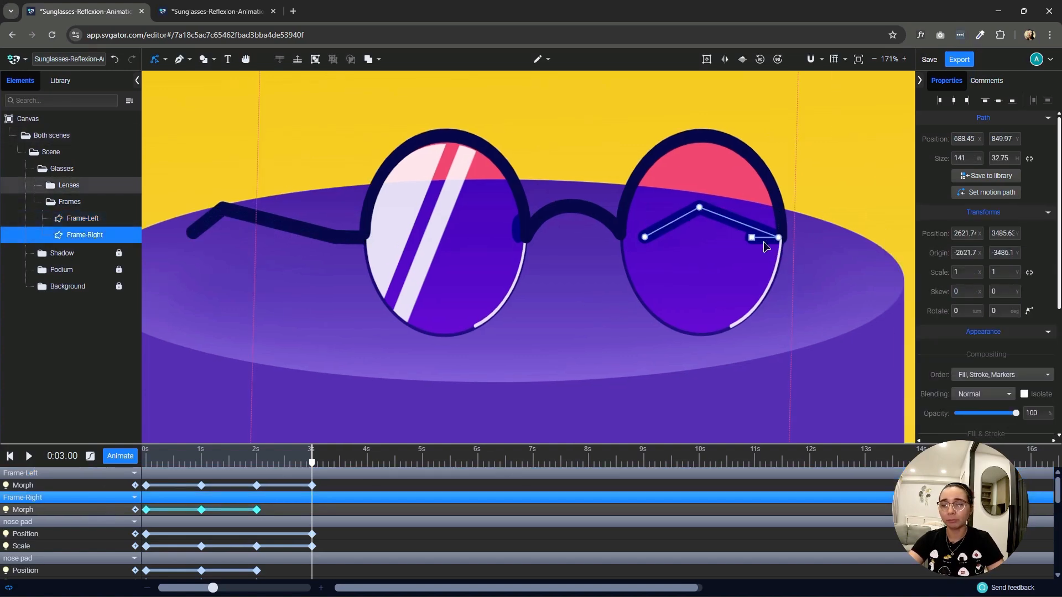
pyautogui.moveTo(752, 238); pyautogui.dragTo(770, 237)
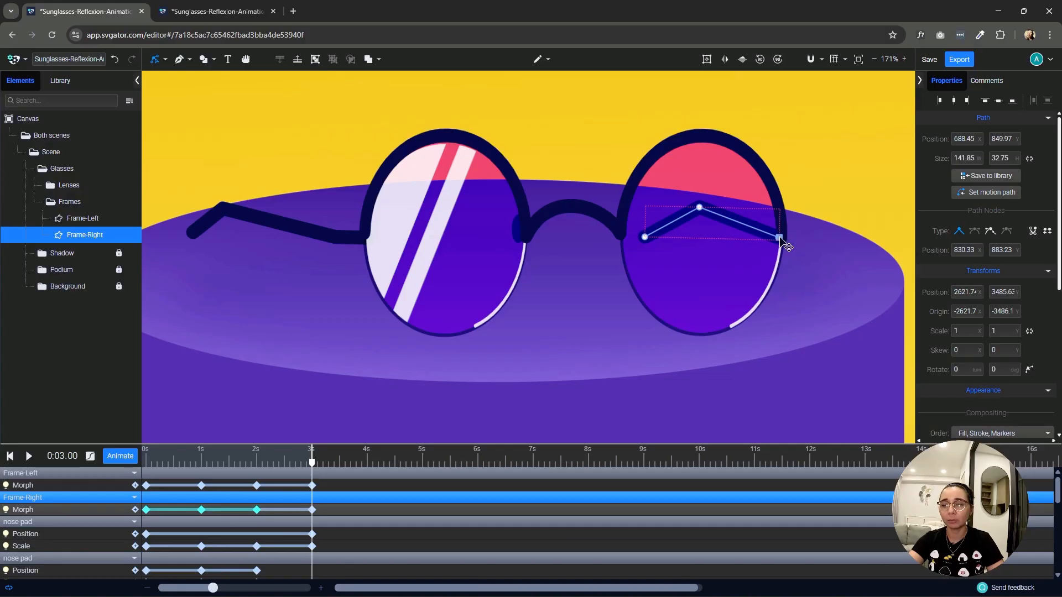
# Stretch Frame-Right's temple inward to the bridge at 3 s by moving its tip and bend nodes, making the path about 244.6 wide.
pyautogui.click(645, 238)
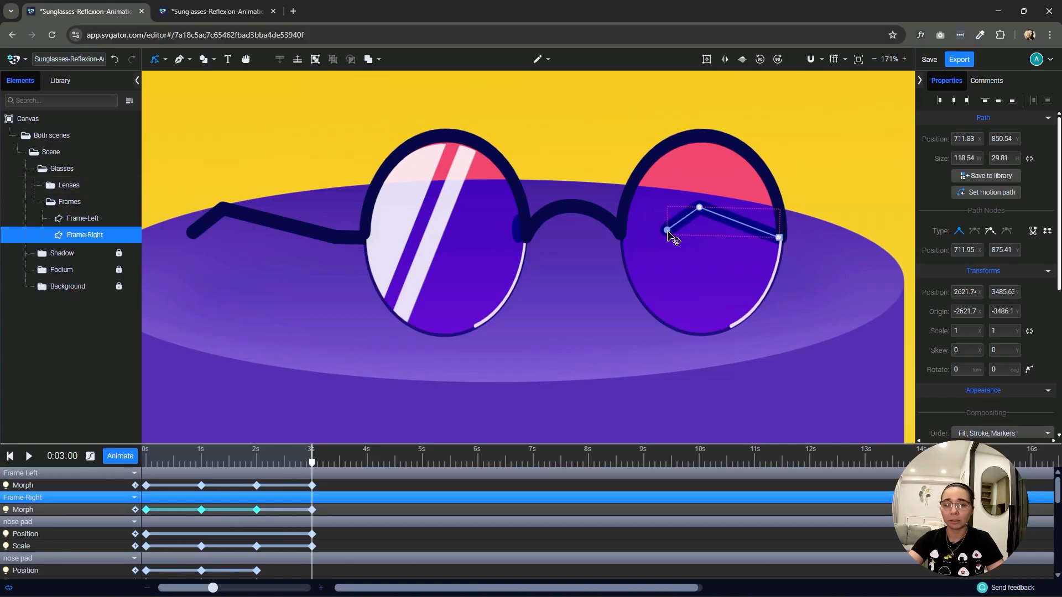
pyautogui.keyDown('shift'); pyautogui.click(699, 207); pyautogui.keyUp('shift')
pyautogui.moveTo(699, 207); pyautogui.dragTo(586, 207)
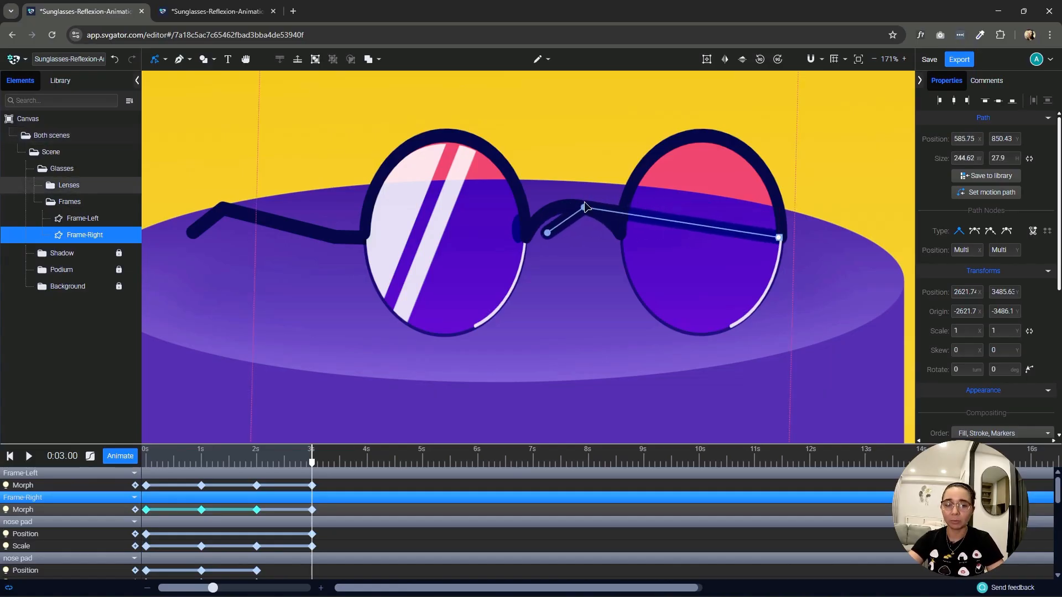
# Play the whole animation to check both temples' morphs across the full turn of the sunglasses.
pyautogui.press('space')
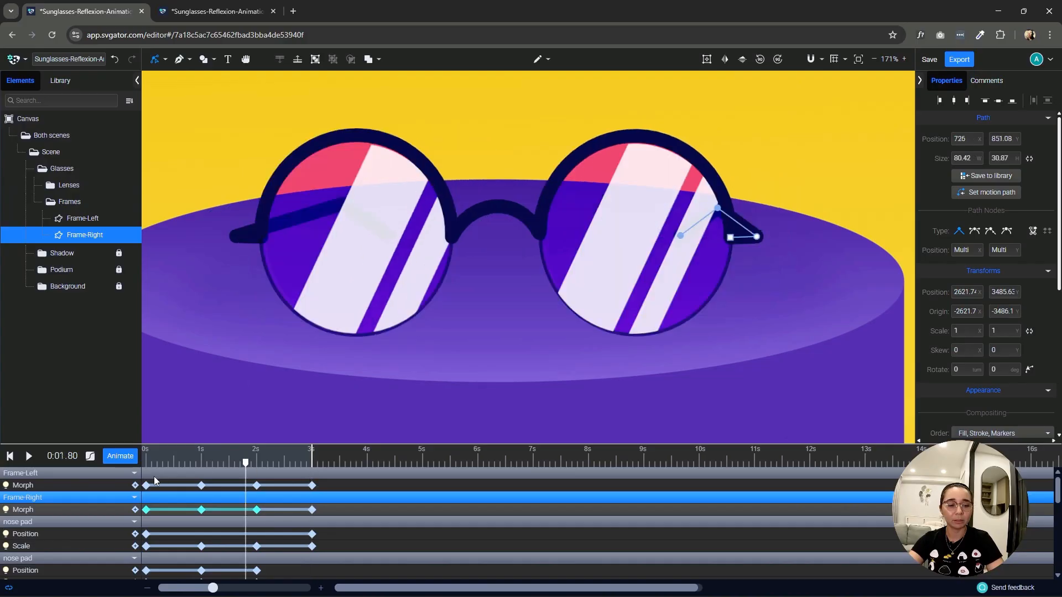
pyautogui.scroll(-2, 379, 359)
pyautogui.scroll(-2, 378, 360)
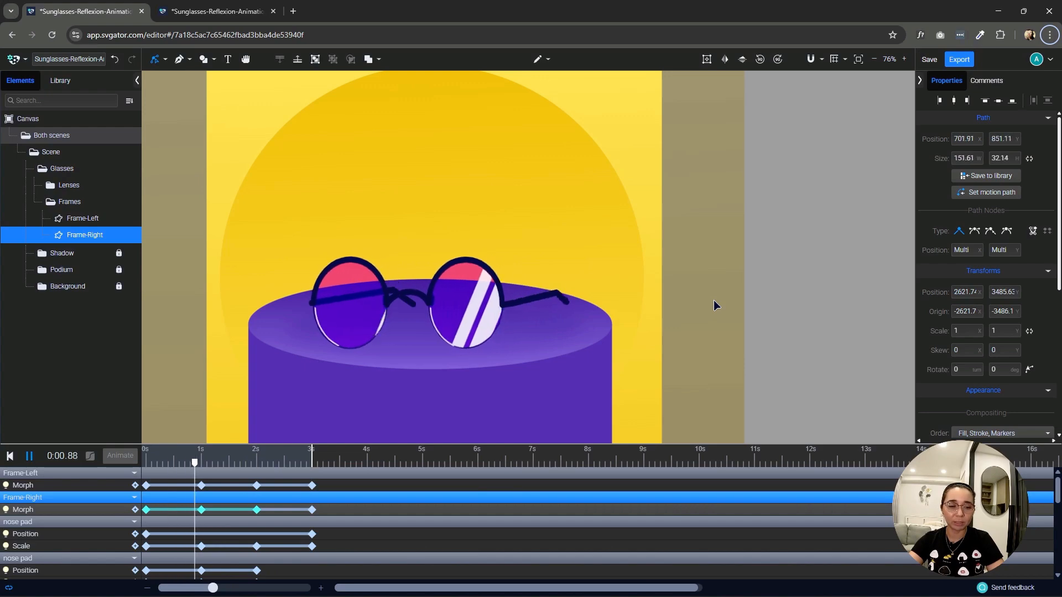
# Watch the sunglasses' turn once more and pause playback just before the 1 s keyframes.
pyautogui.hotkey('alt', 'f')
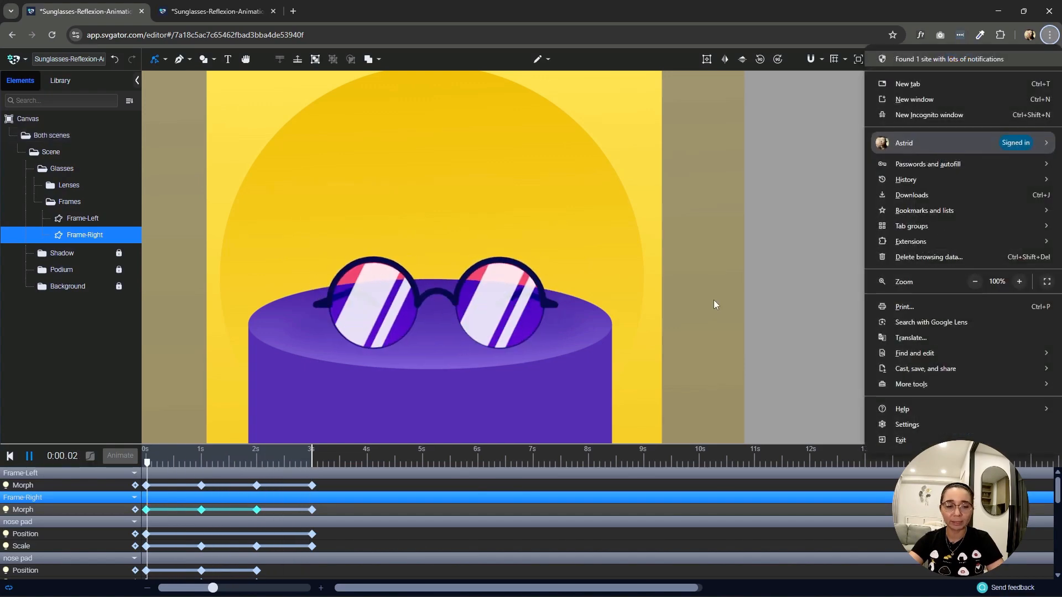
pyautogui.press('Escape')
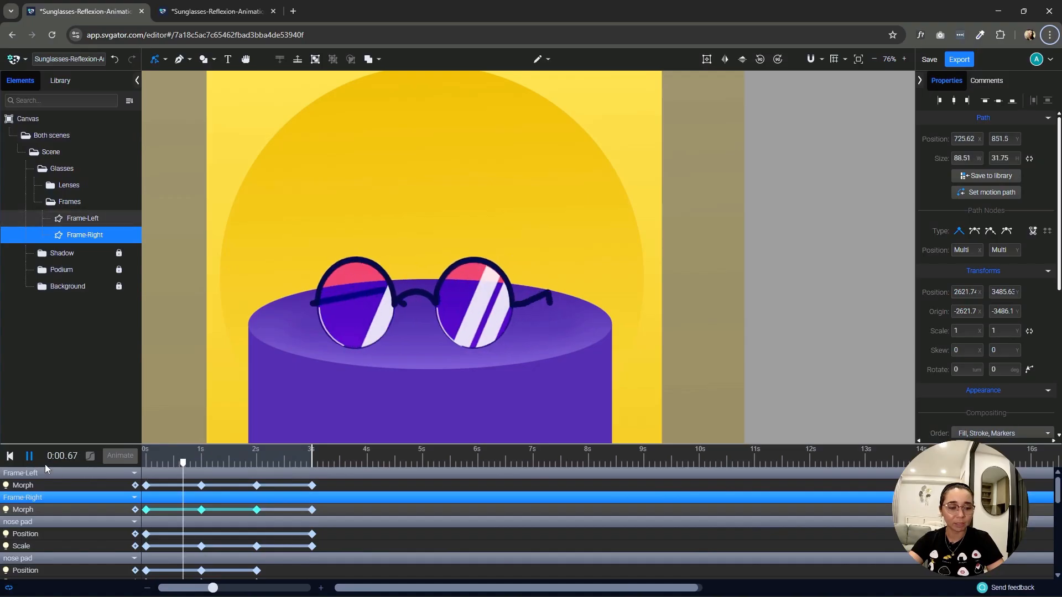
pyautogui.click(29, 456)
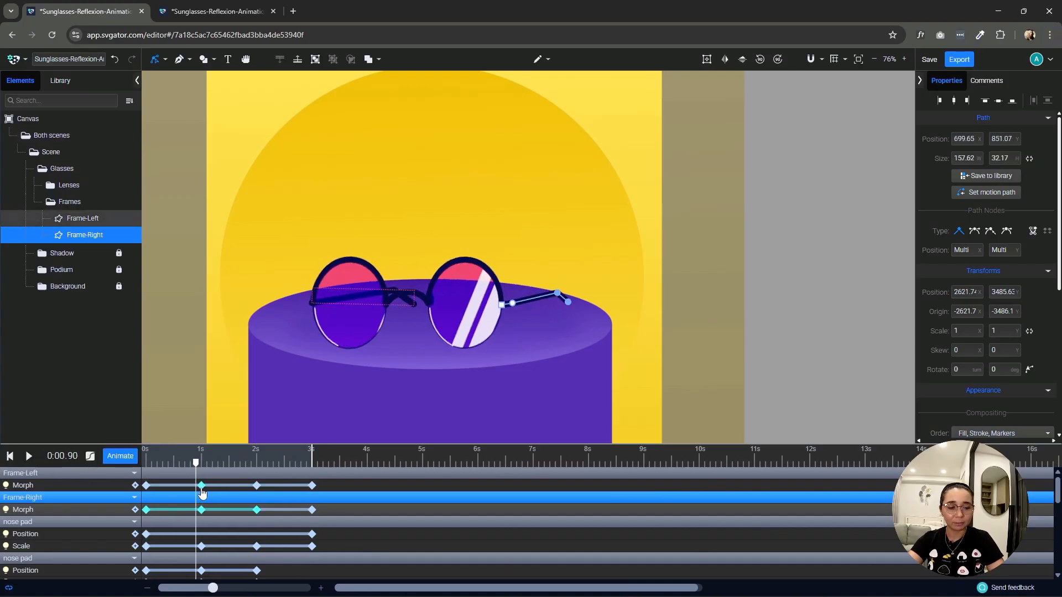
# At 1 s, straighten Frame-Right's temple near the hinge by shifting its outer nodes slightly, making the path about 189.1 wide and 27.4 high.
pyautogui.click(146, 510)
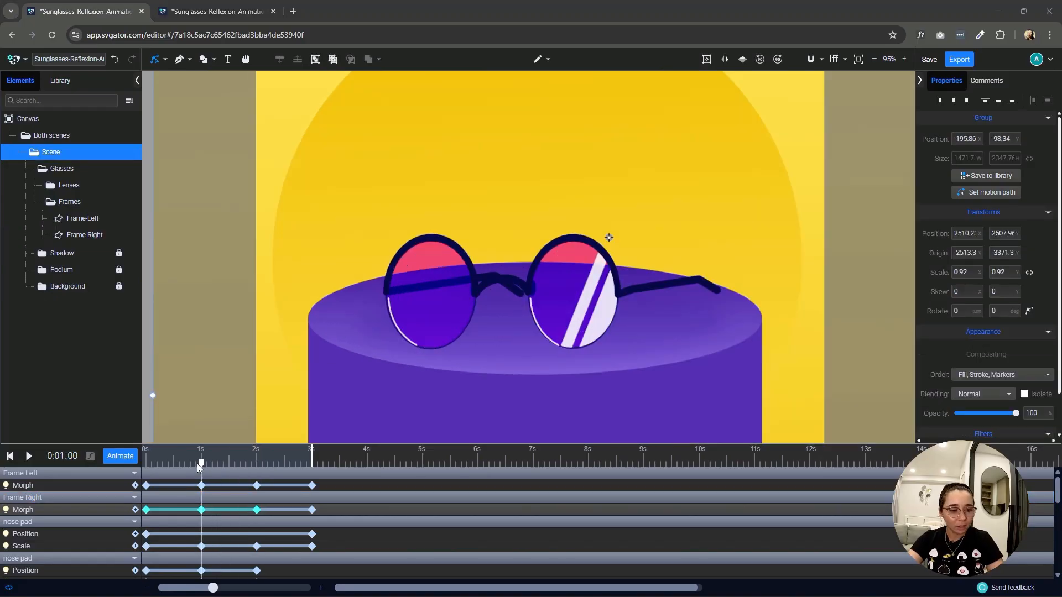
pyautogui.moveTo(200, 463); pyautogui.dragTo(203, 487)
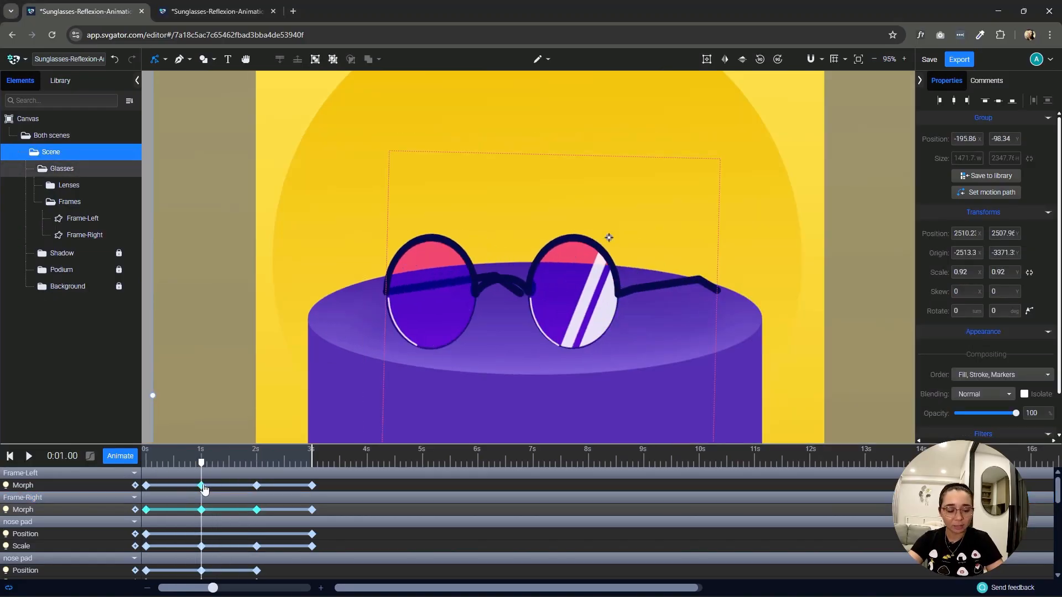
pyautogui.scroll(5, 669, 297)
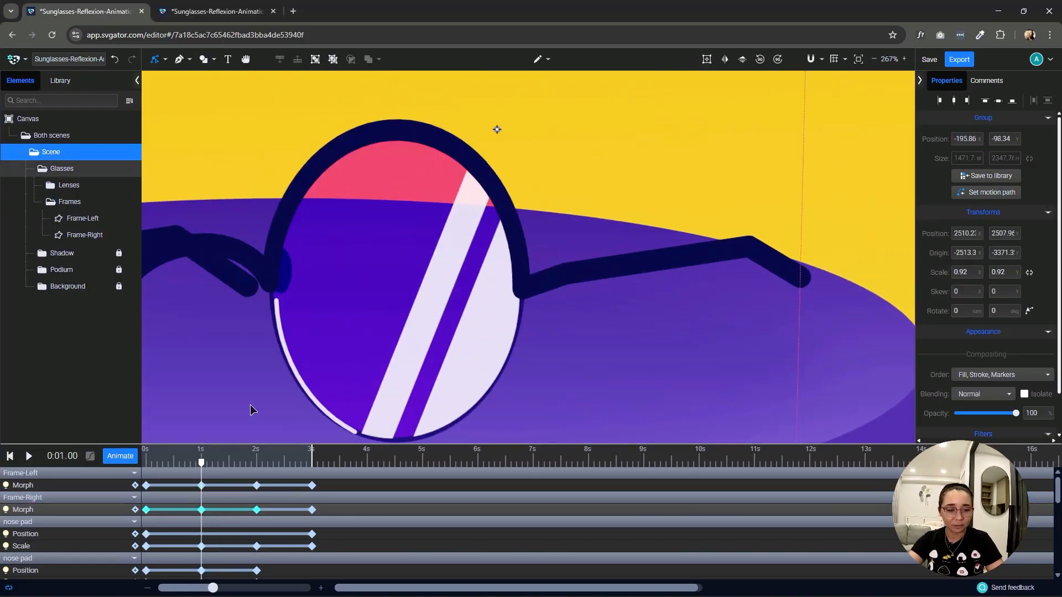
pyautogui.click(89, 236)
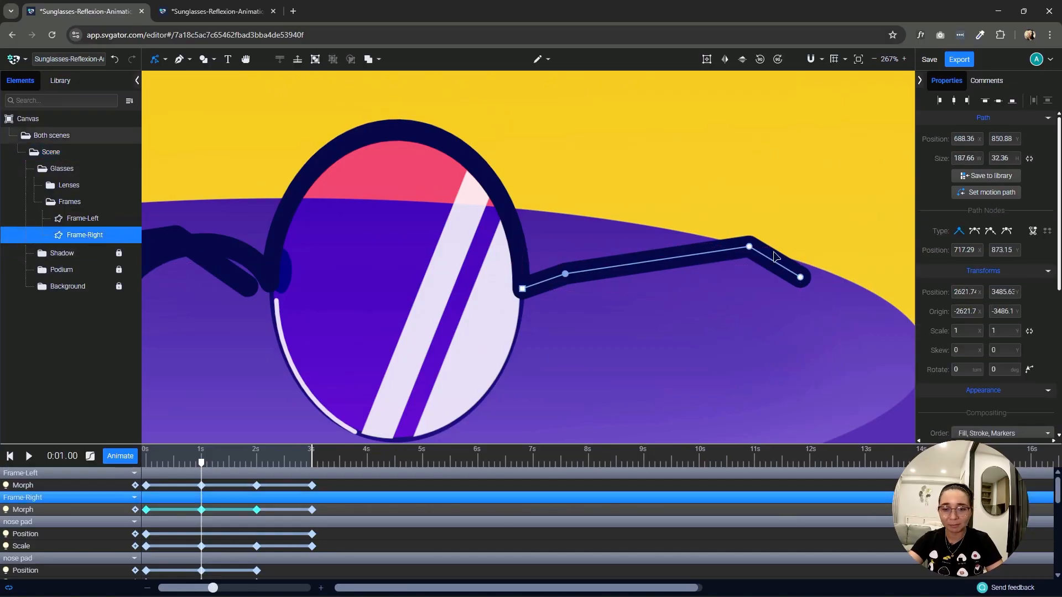
pyautogui.keyDown('shift'); pyautogui.click(757, 252); pyautogui.keyUp('shift')
pyautogui.moveTo(754, 252); pyautogui.dragTo(758, 261)
pyautogui.scroll(2, 809, 299)
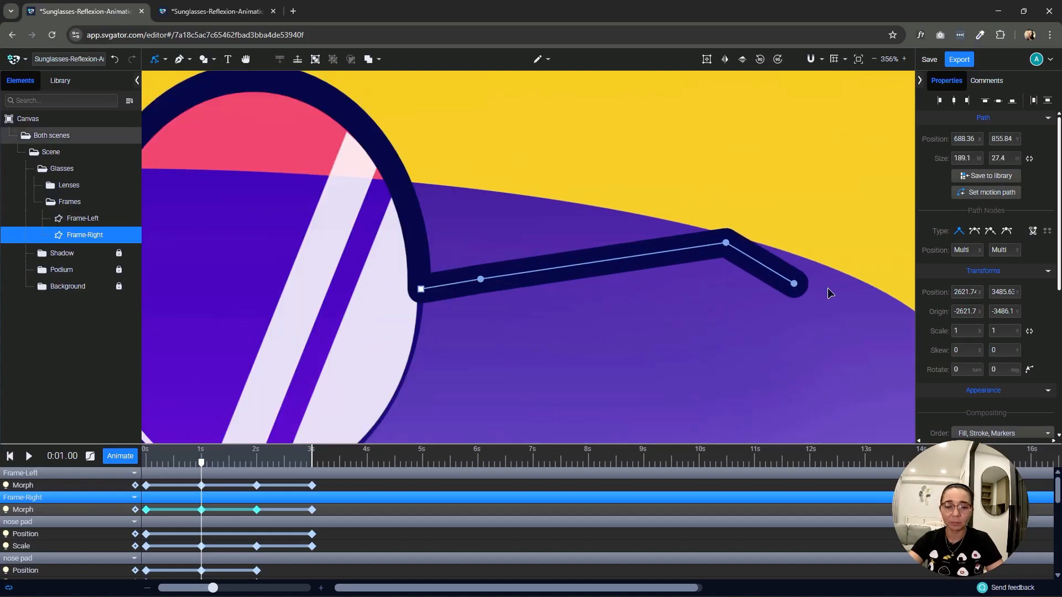
pyautogui.scroll(-5, 810, 298)
# At 3 s, straighten Frame-Left at its hinge by raising its temple nodes together, making the path about 184.4 wide and 38.4 high.
pyautogui.moveTo(202, 466); pyautogui.dragTo(318, 475)
pyautogui.click(275, 272)
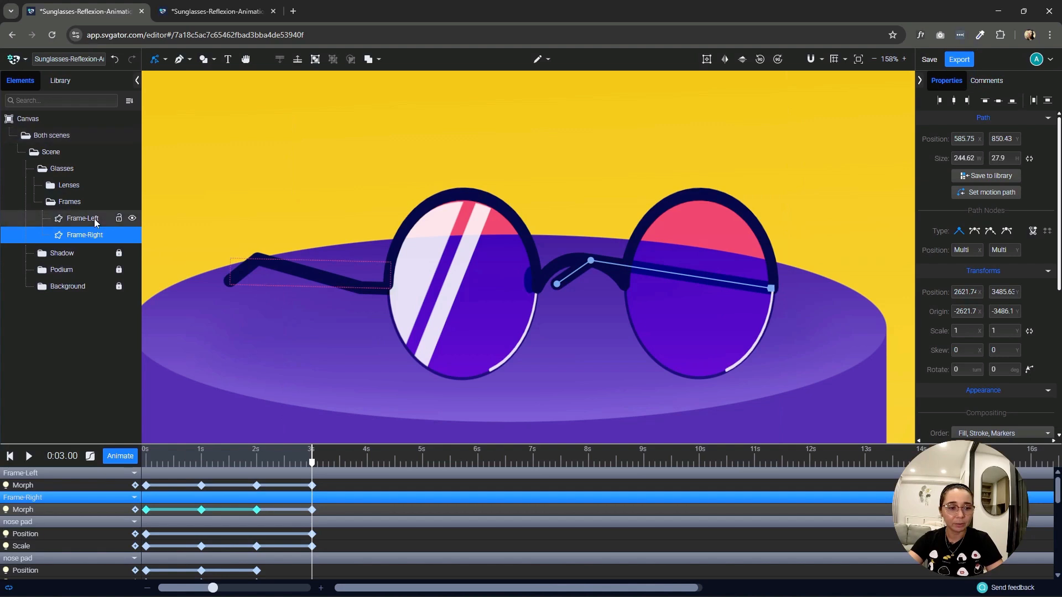
pyautogui.click(231, 282)
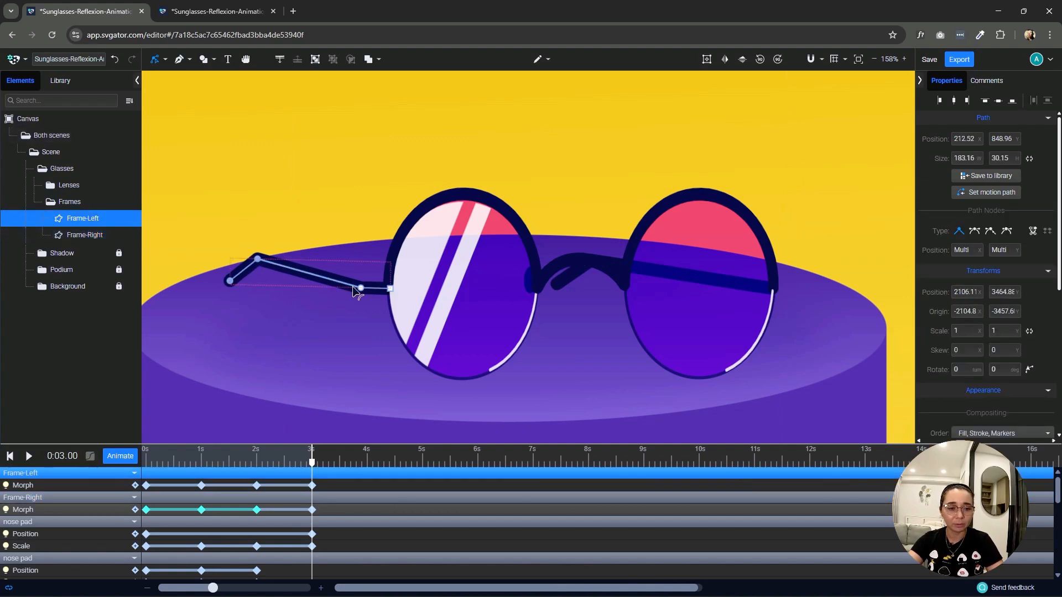
pyautogui.moveTo(360, 289); pyautogui.dragTo(353, 297)
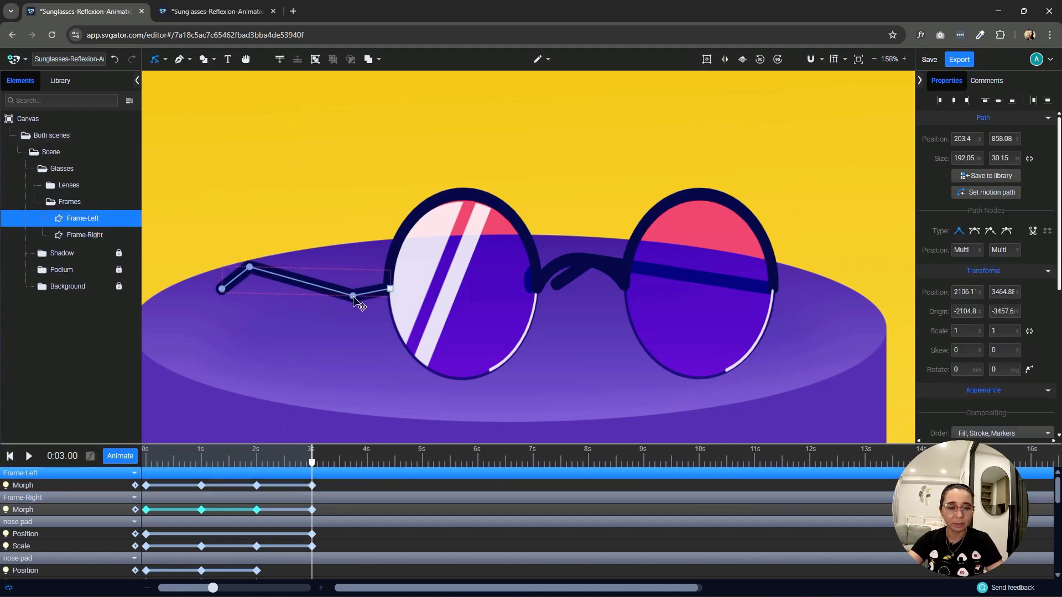
pyautogui.hotkey('ctrl', 'z')
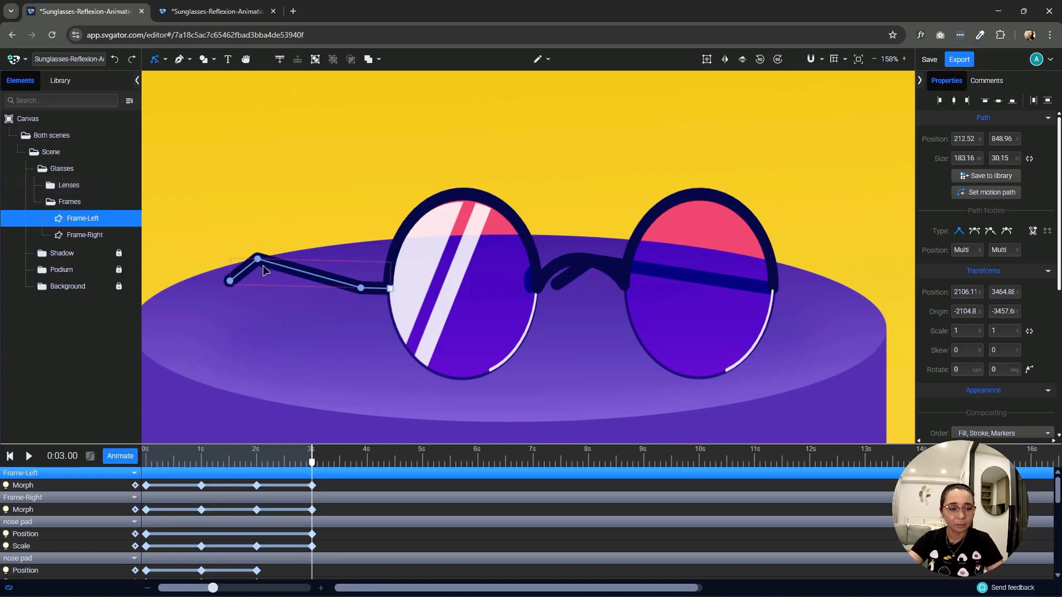
pyautogui.moveTo(258, 259); pyautogui.dragTo(257, 253)
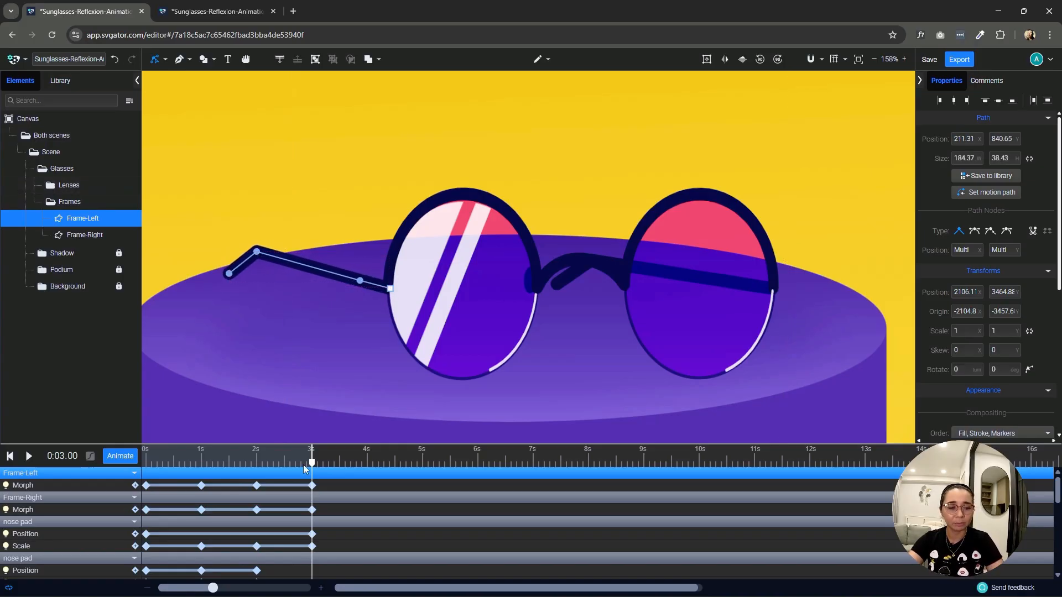
# Play the animation from the start to check the corrected temples, and return to 0 s.
pyautogui.moveTo(312, 466); pyautogui.dragTo(141, 490)
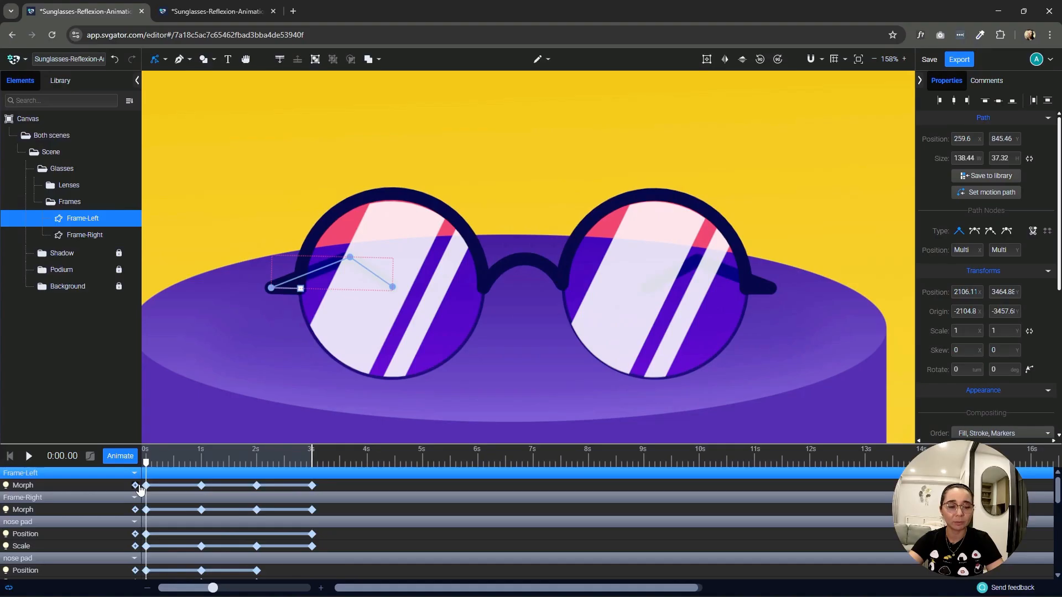
pyautogui.click(833, 238)
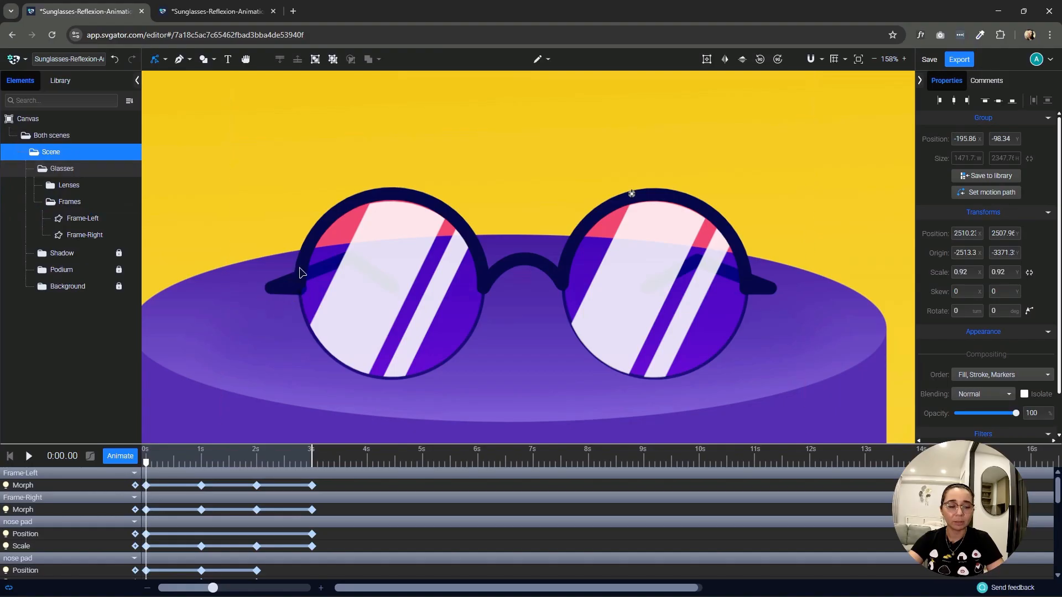
pyautogui.press('space')
pyautogui.scroll(-3, 830, 243)
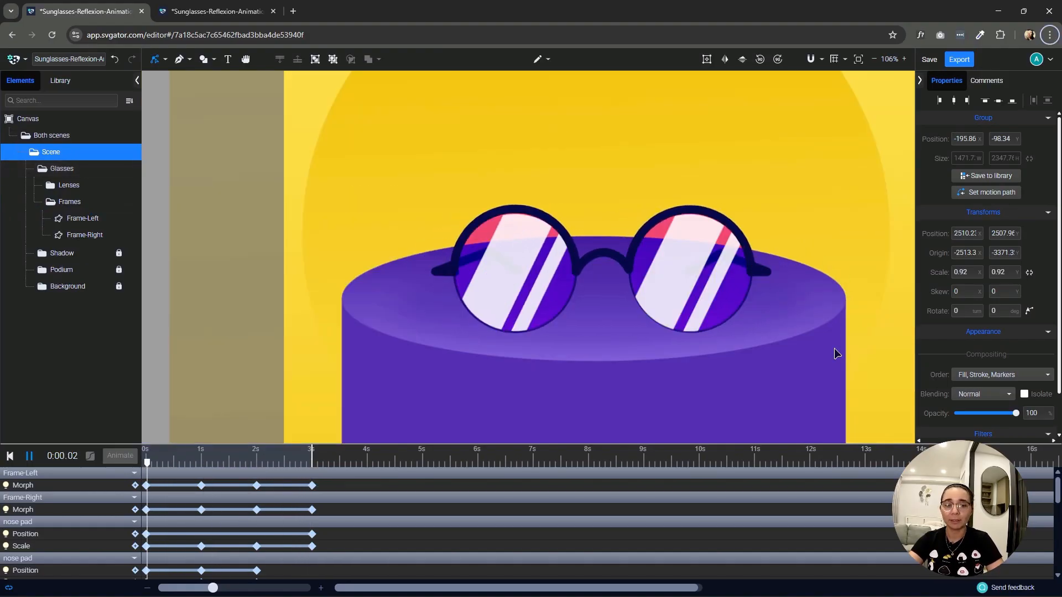
pyautogui.hotkey('alt', 'f')
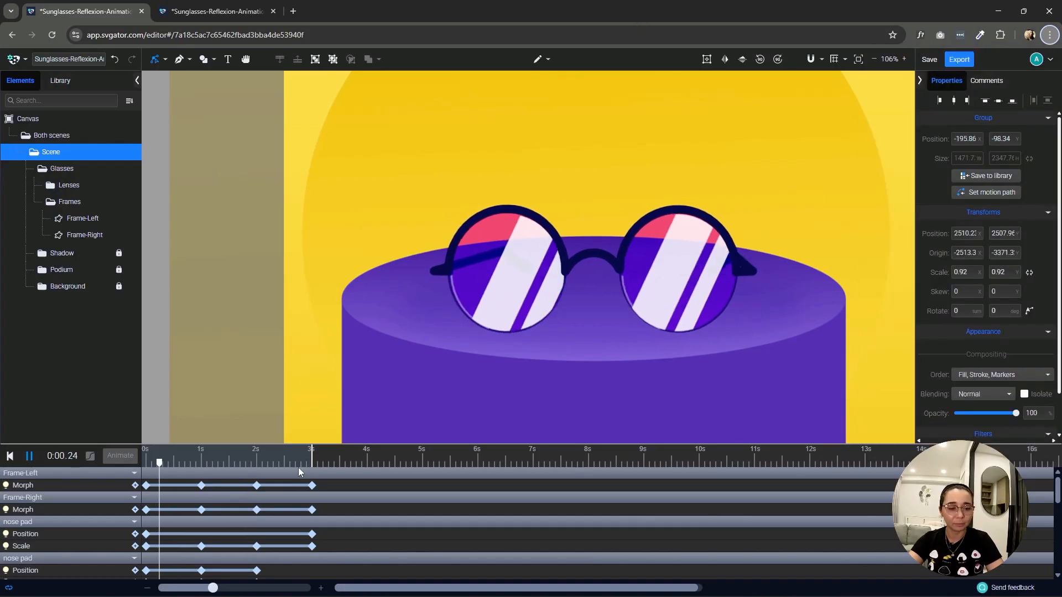
pyautogui.click(31, 456)
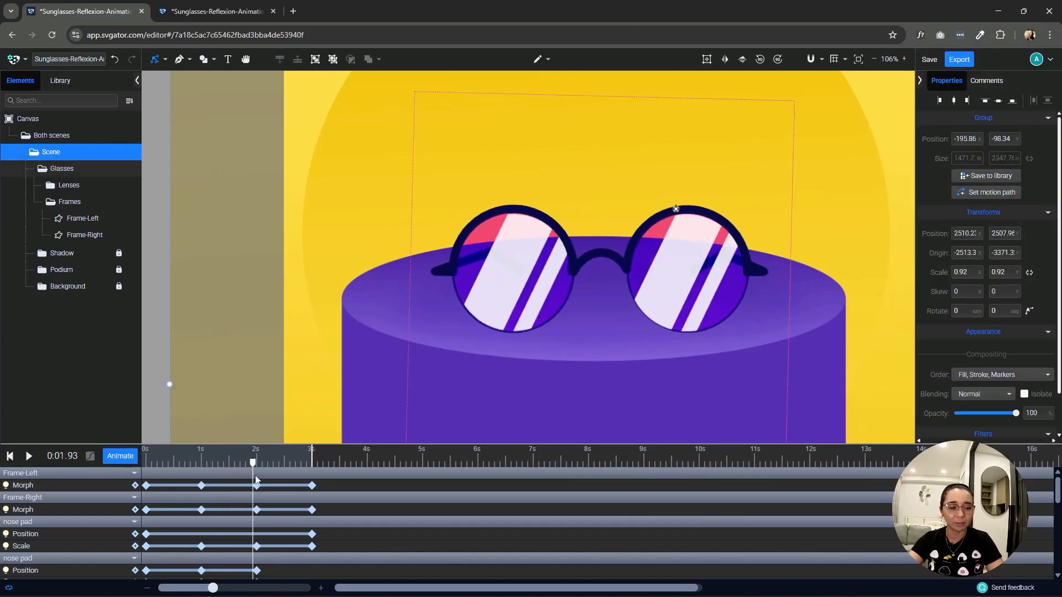
pyautogui.click(146, 486)
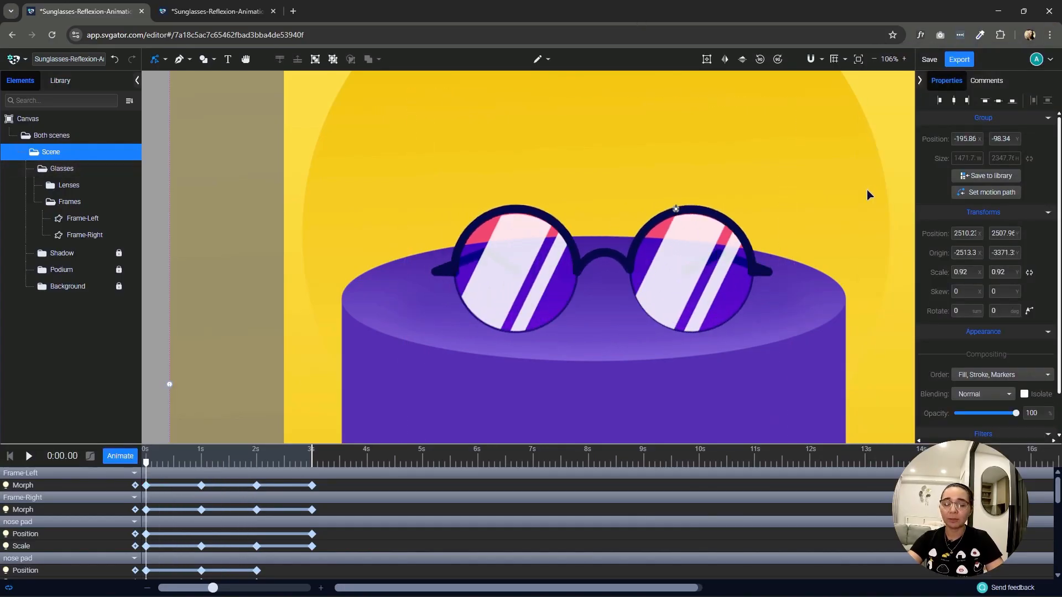
# Raise the opacity of the Shadow path inside the Shadow group to 100% and keep its blending mode on Multiply.
pyautogui.press('space')
pyautogui.moveTo(867, 189); pyautogui.dragTo(740, 156)
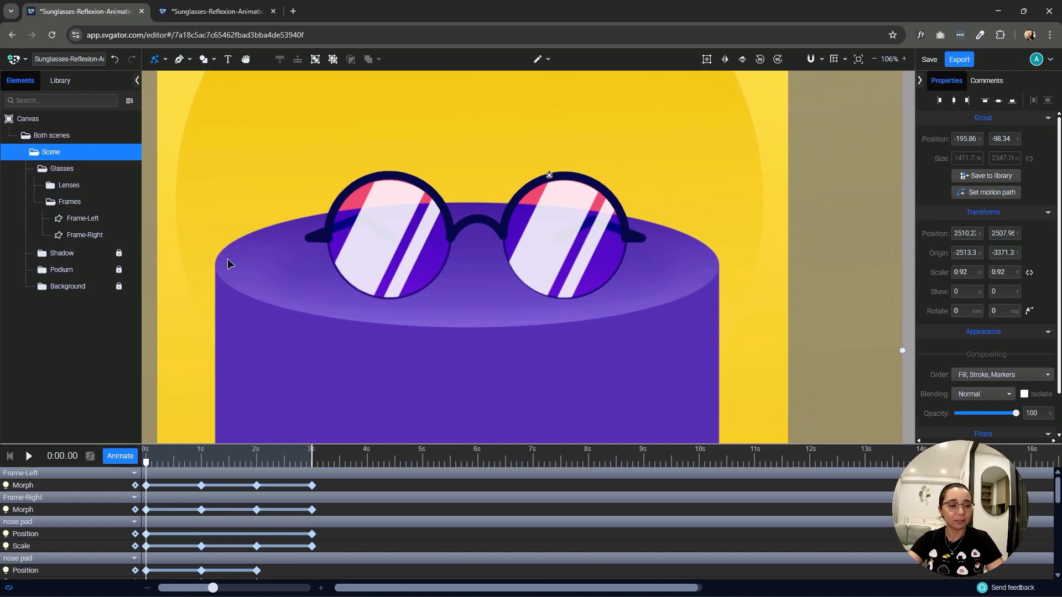
pyautogui.click(50, 202)
pyautogui.click(41, 222)
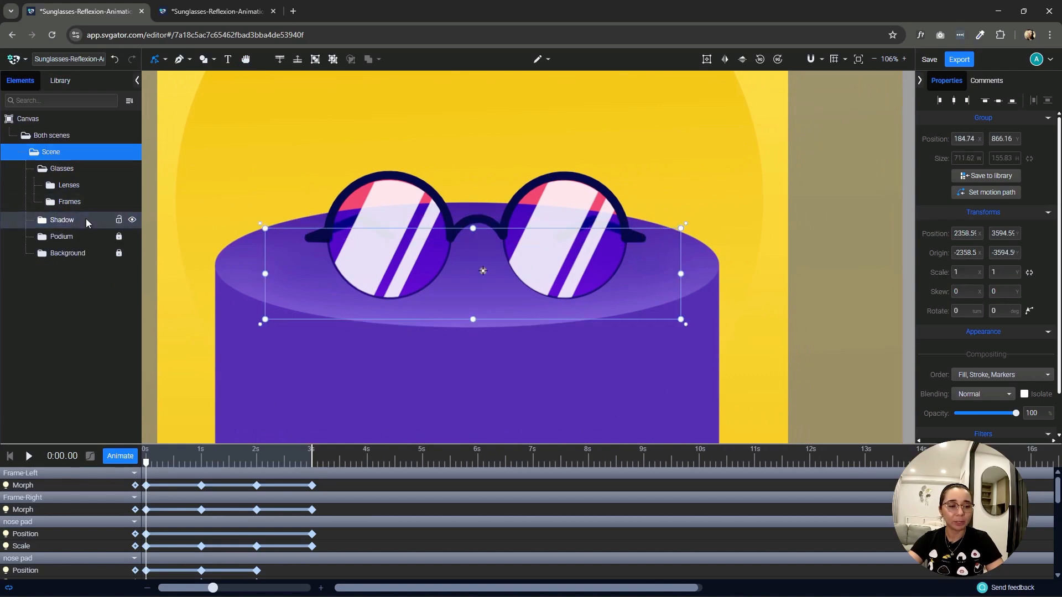
pyautogui.click(76, 239)
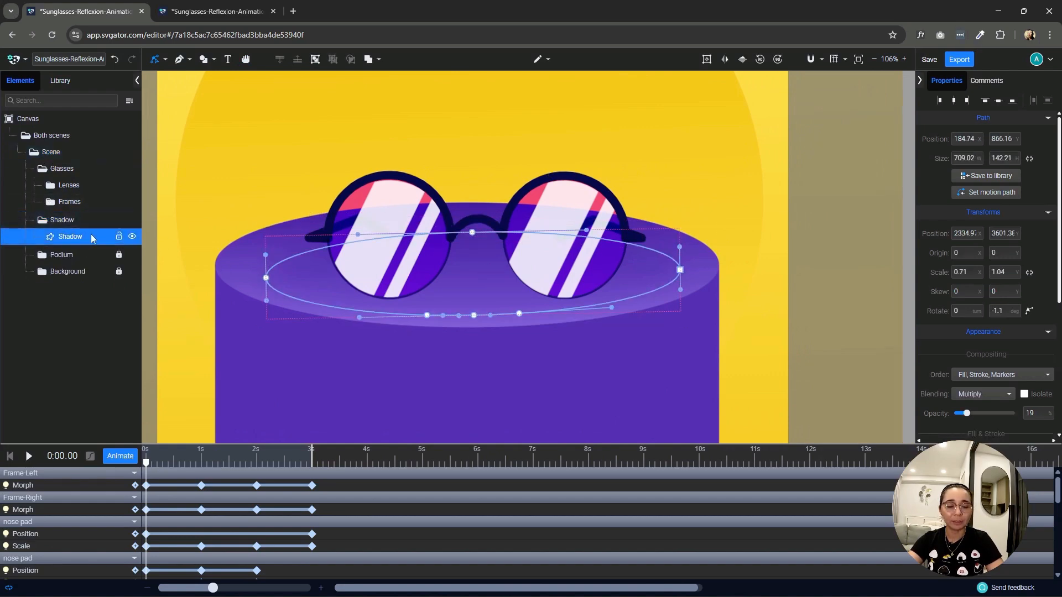
pyautogui.scroll(-3, 1046, 277)
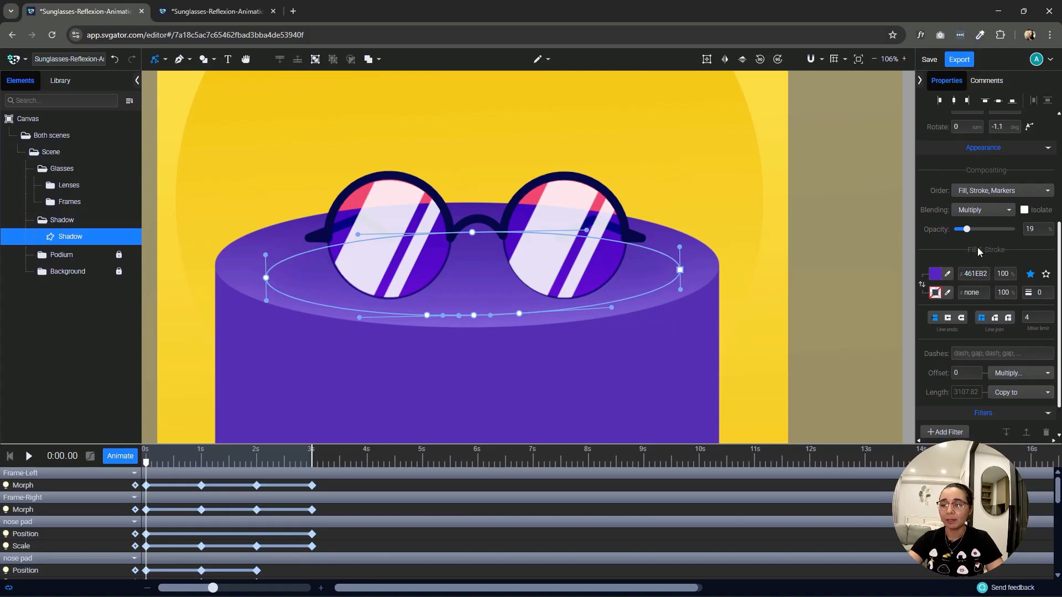
pyautogui.moveTo(966, 231); pyautogui.dragTo(1026, 238)
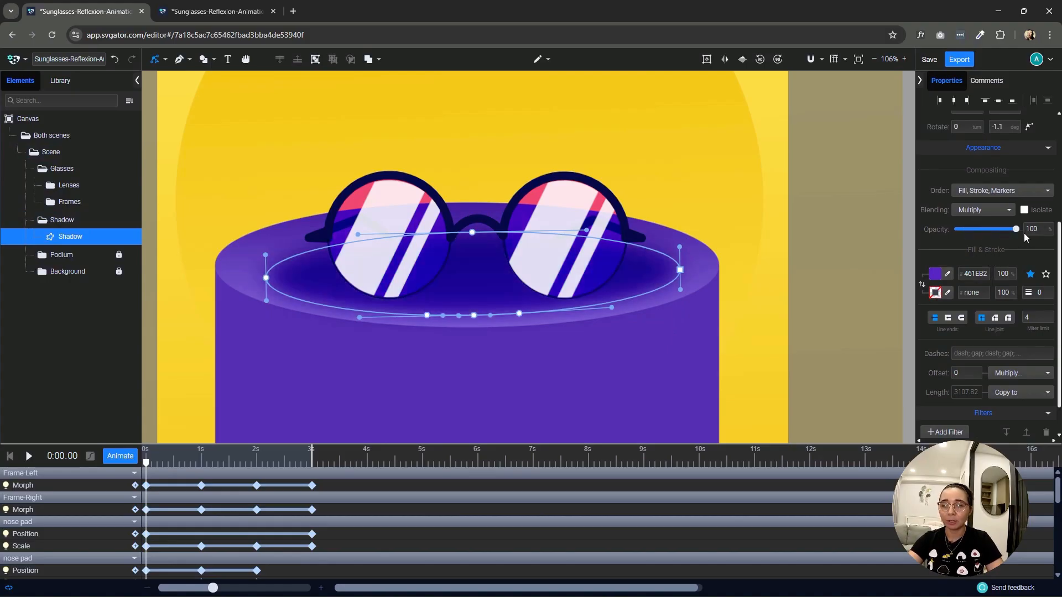
pyautogui.click(814, 286)
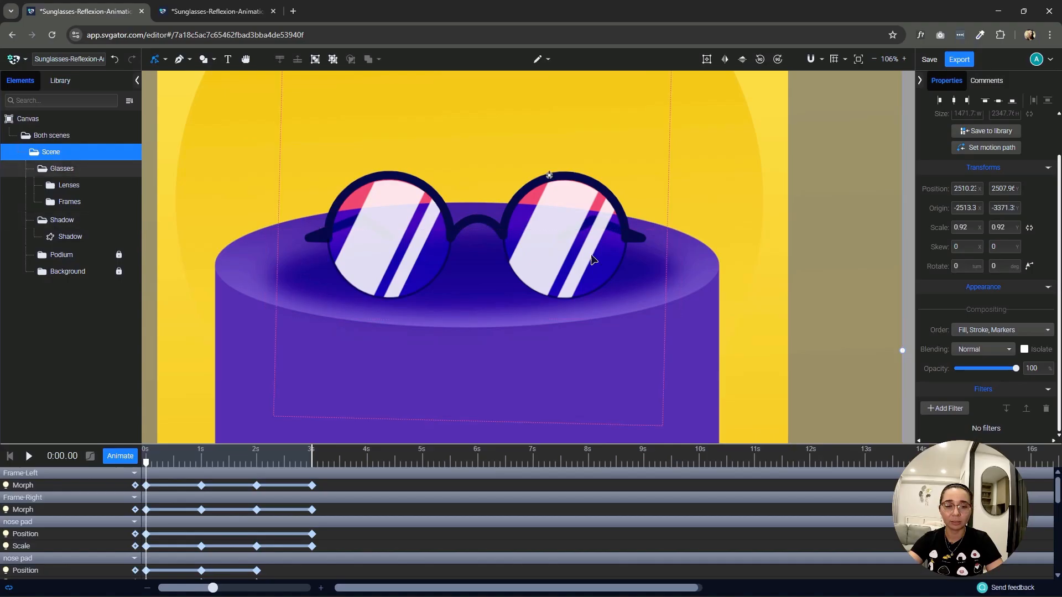
pyautogui.click(71, 236)
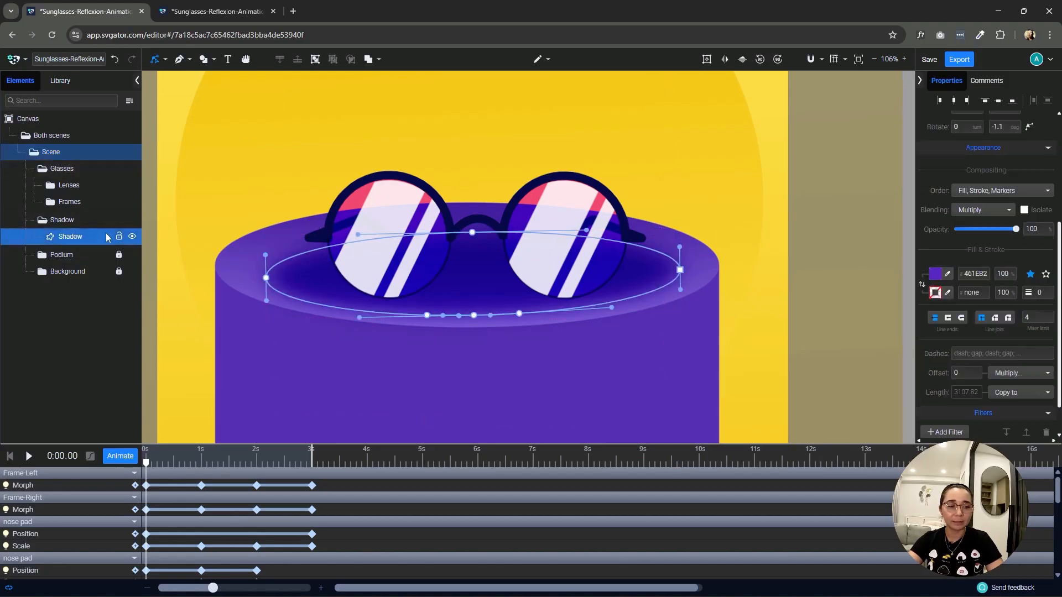
pyautogui.click(991, 210)
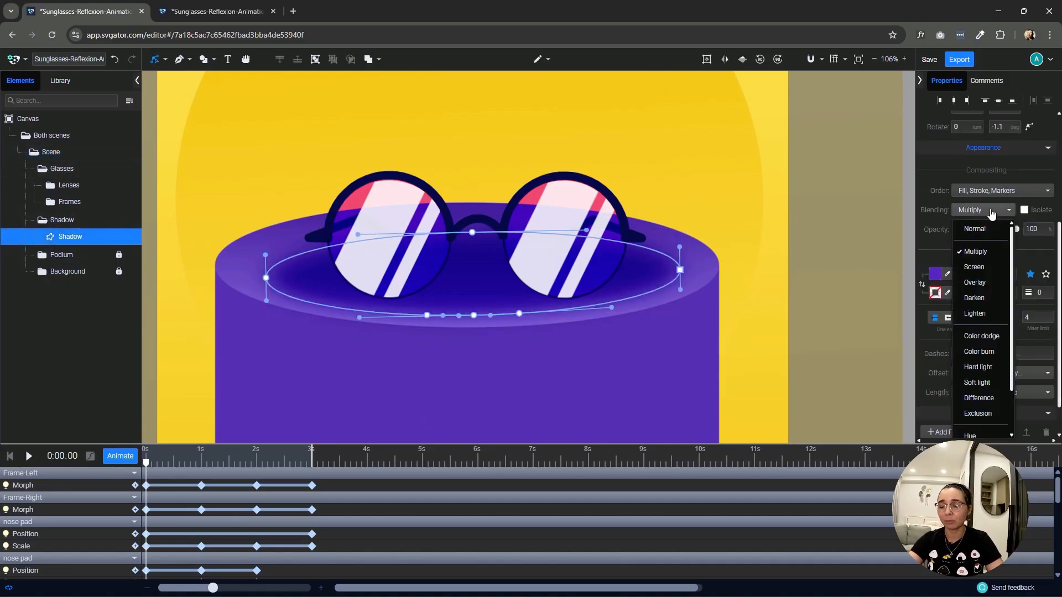
pyautogui.click(986, 252)
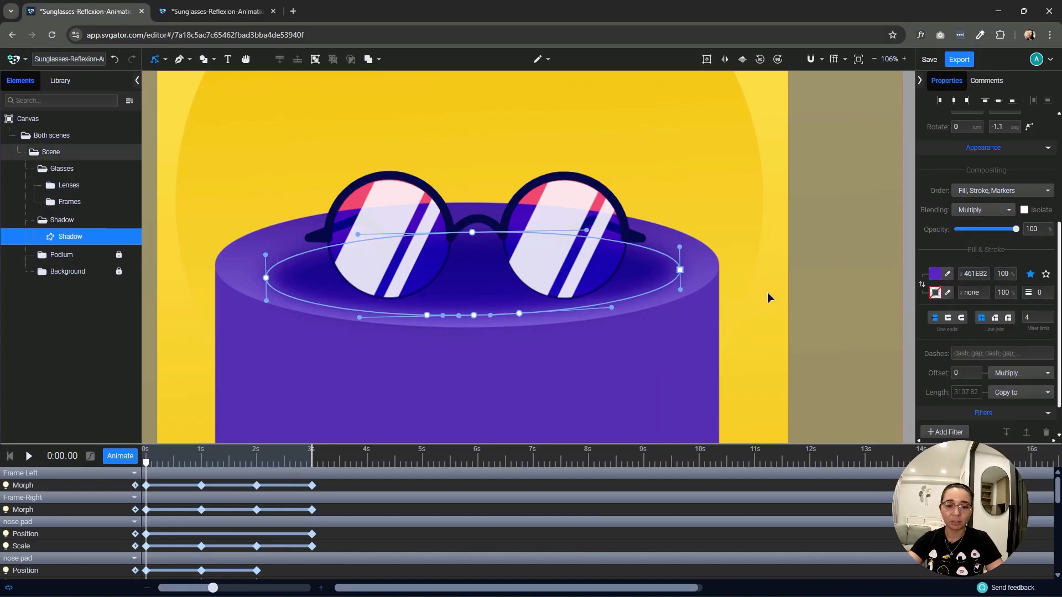
# Add a Morph animator to the Shadow path with identical keyframes at 0 s and 2 s.
pyautogui.click(122, 459)
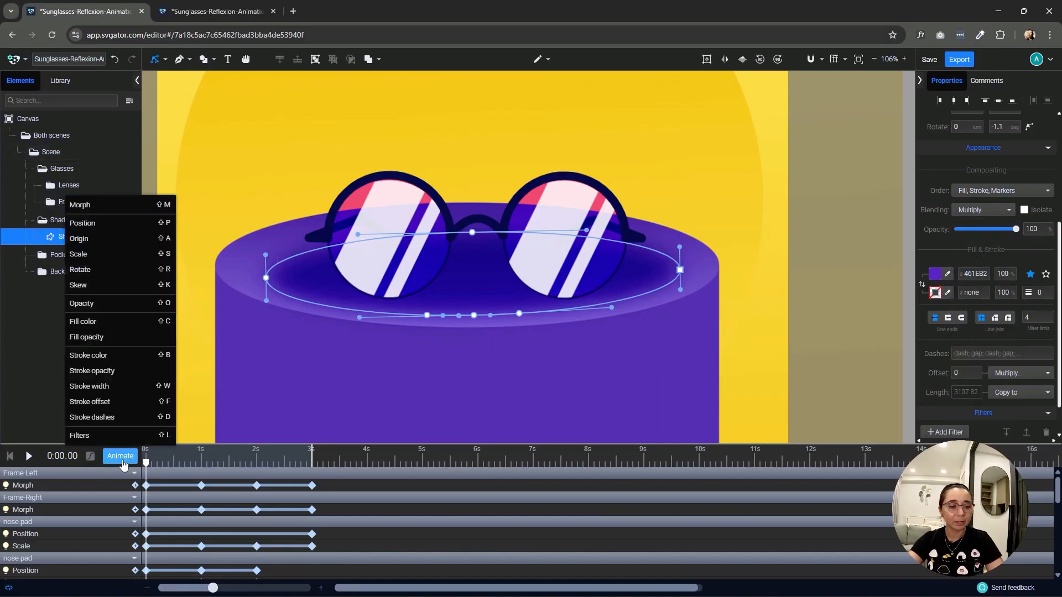
pyautogui.click(125, 213)
pyautogui.click(146, 485)
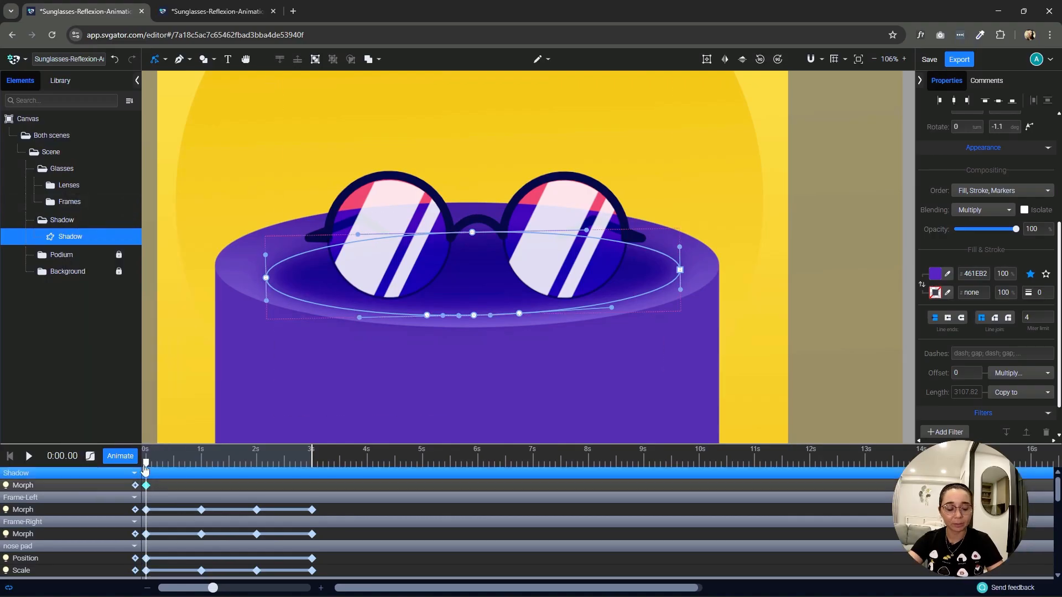
pyautogui.moveTo(146, 465); pyautogui.dragTo(204, 476)
pyautogui.hotkey('ctrl', 'v')
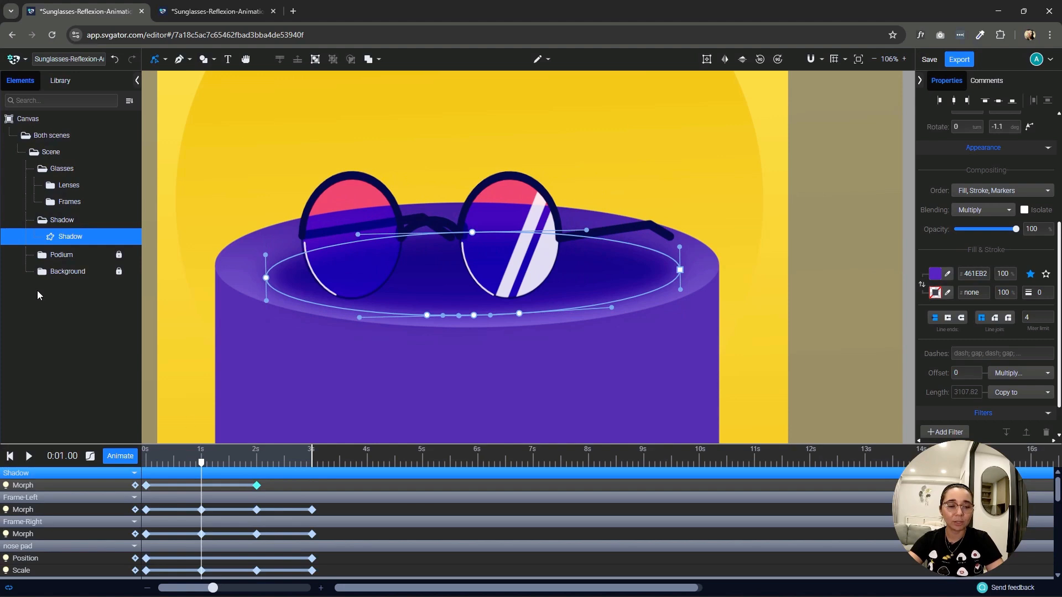
# At 1 s, raise the Shadow path's left end and reshape its lower-edge nodes into an arch between the two lenses.
pyautogui.click(165, 59)
pyautogui.click(160, 99)
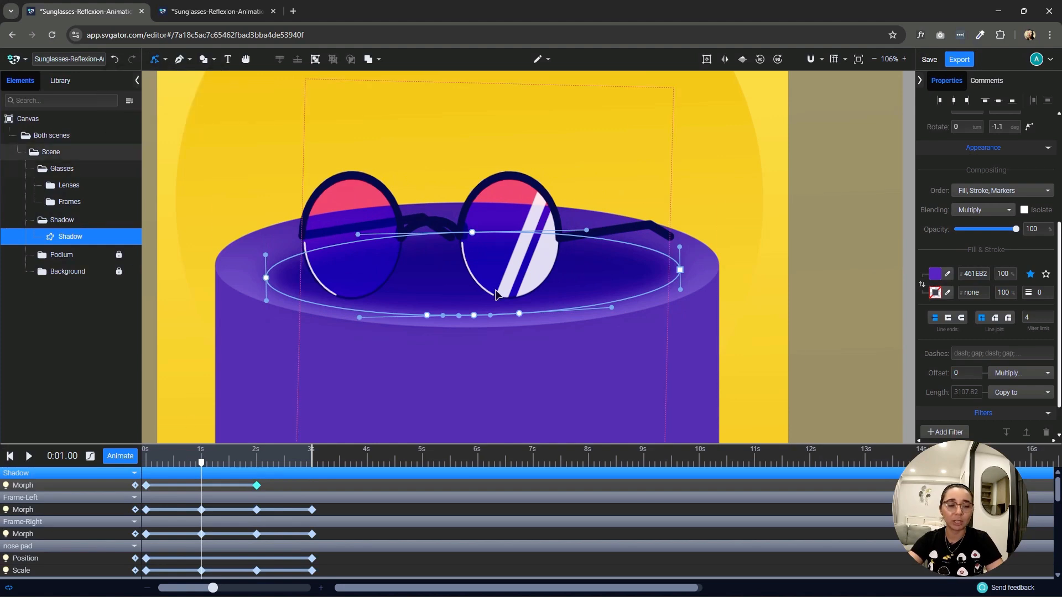
pyautogui.moveTo(268, 280); pyautogui.dragTo(278, 253)
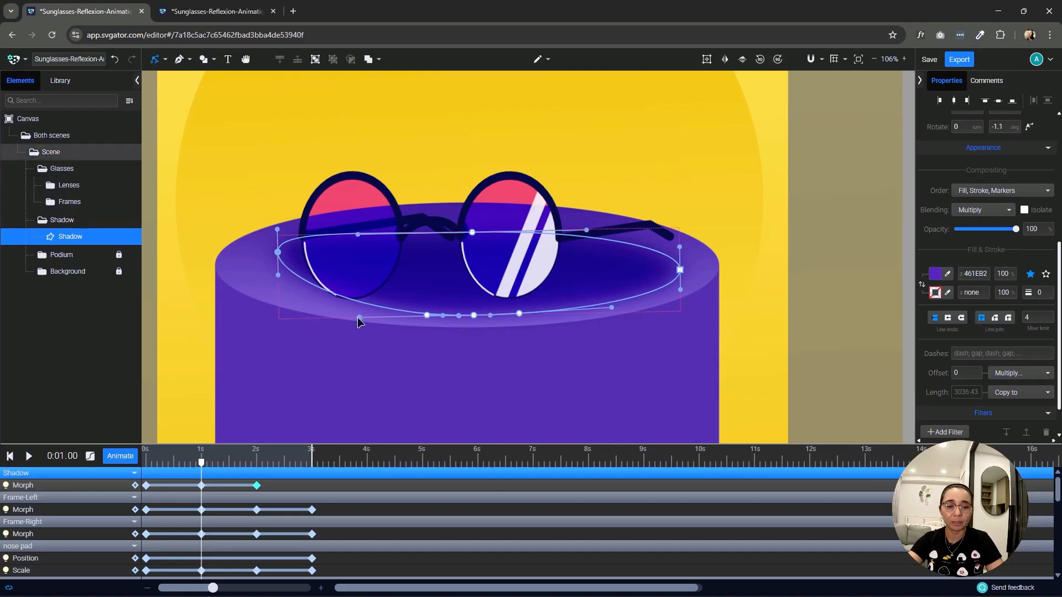
pyautogui.moveTo(359, 318); pyautogui.dragTo(319, 324)
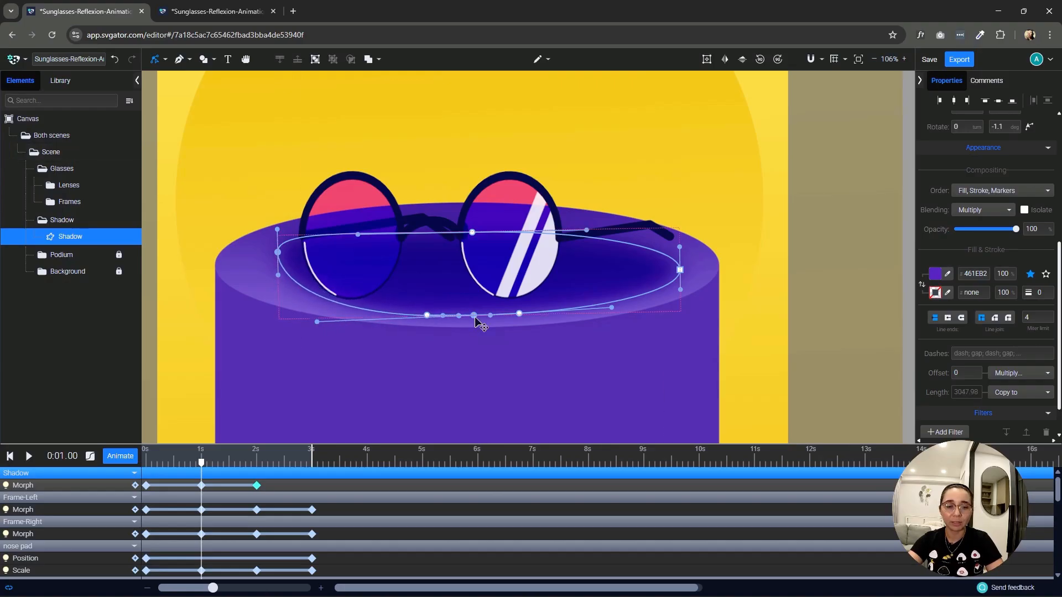
pyautogui.moveTo(474, 315); pyautogui.dragTo(400, 307)
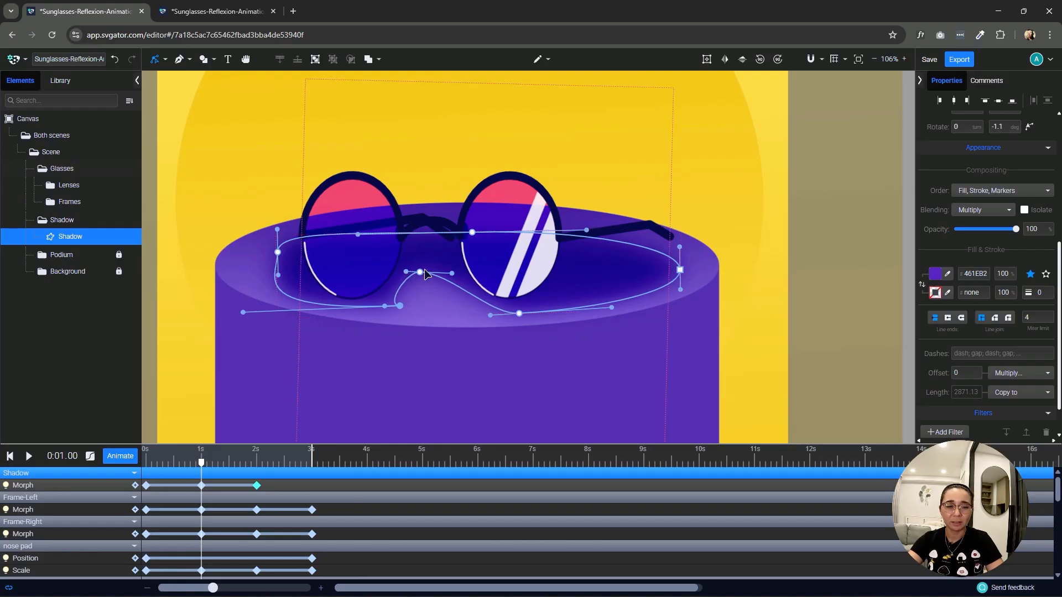
pyautogui.moveTo(427, 273); pyautogui.dragTo(431, 278)
# At 1 s, pull the Shadow path's right end inward and up, and adjust its upper and lower-right curve handles to follow the glasses.
pyautogui.moveTo(680, 270); pyautogui.dragTo(662, 256)
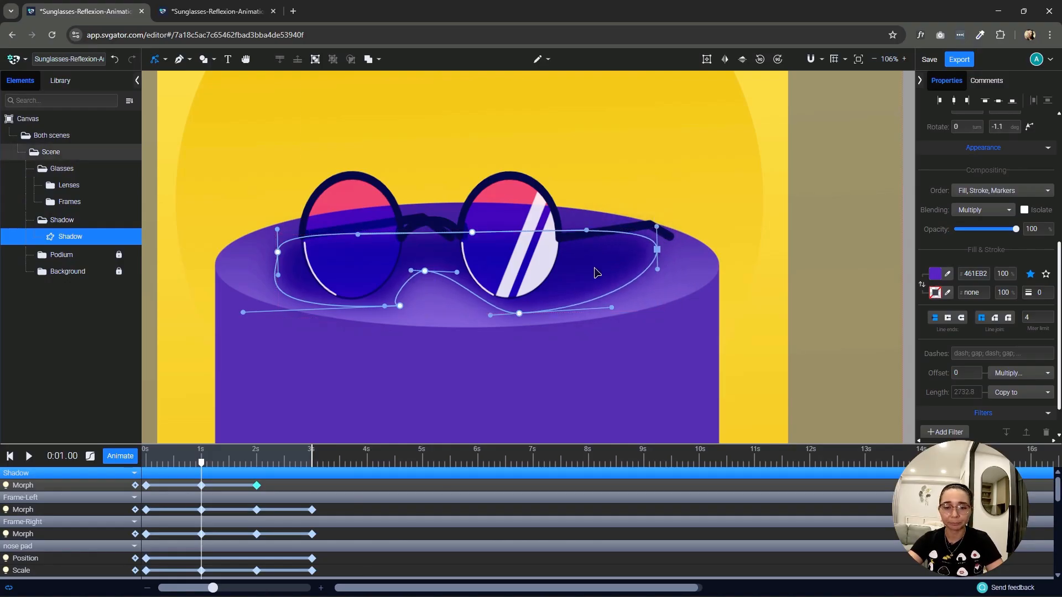
pyautogui.moveTo(586, 230); pyautogui.dragTo(579, 238)
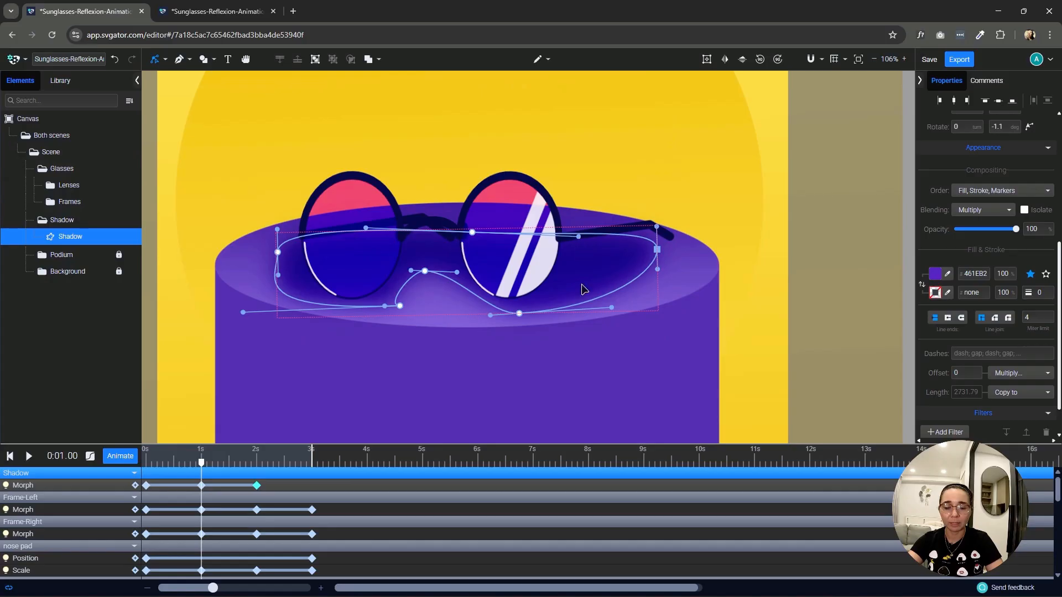
pyautogui.click(611, 310)
pyautogui.hotkey('ctrl', 'z')
pyautogui.click(83, 237)
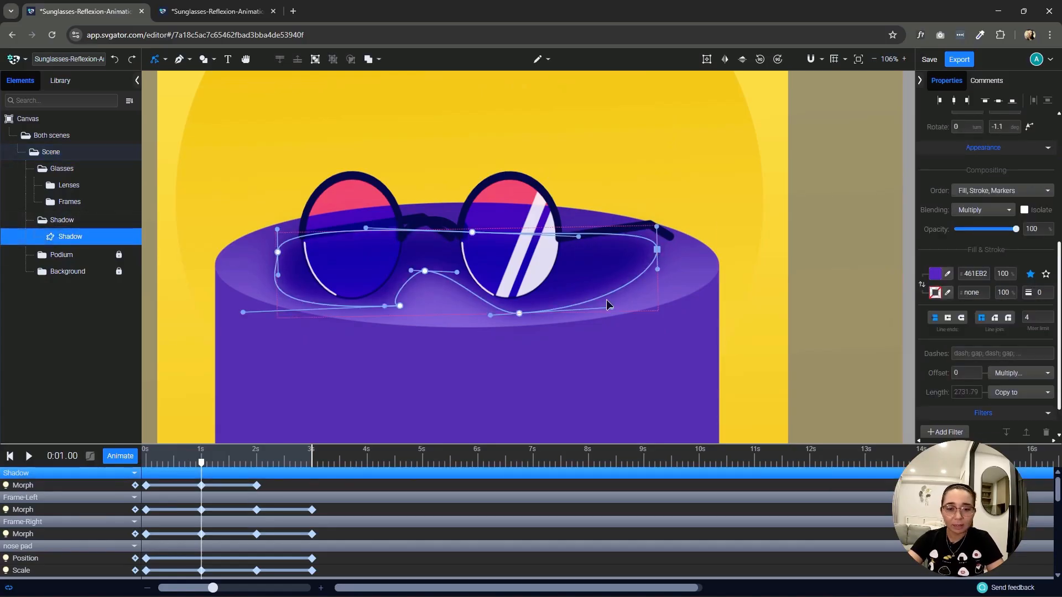
pyautogui.moveTo(607, 302); pyautogui.dragTo(601, 288)
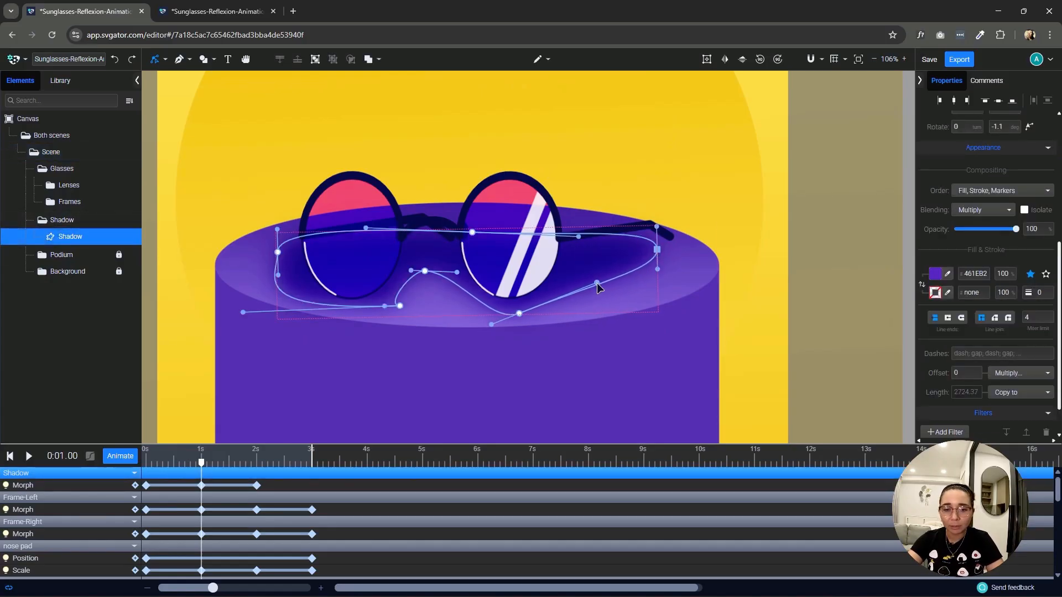
pyautogui.click(821, 272)
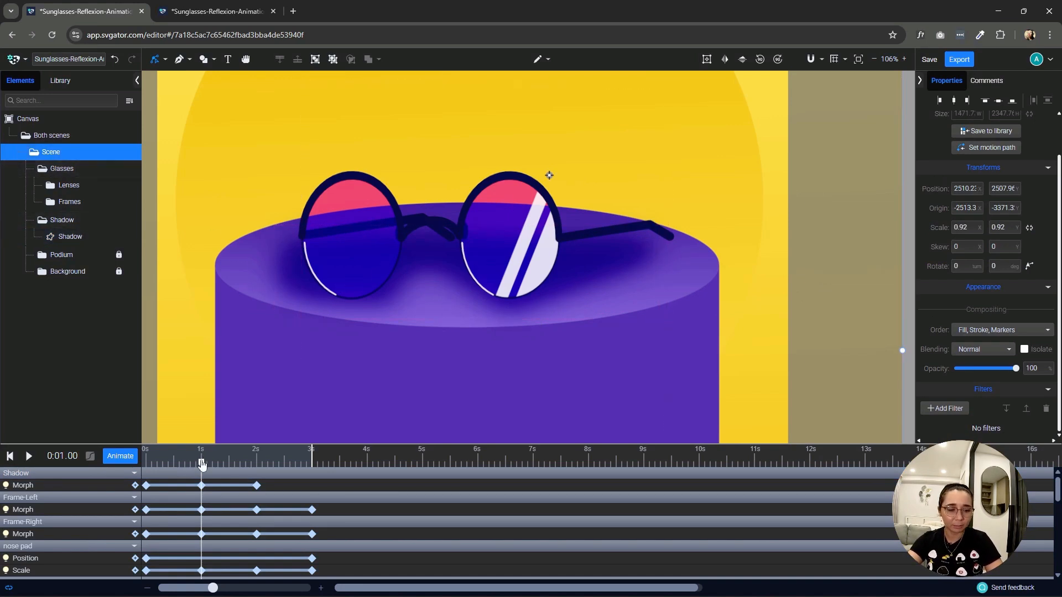
# At 3 s, reshape the lower edge of the Shadow path into a smooth arch between the turned lenses.
pyautogui.moveTo(200, 474); pyautogui.dragTo(313, 473)
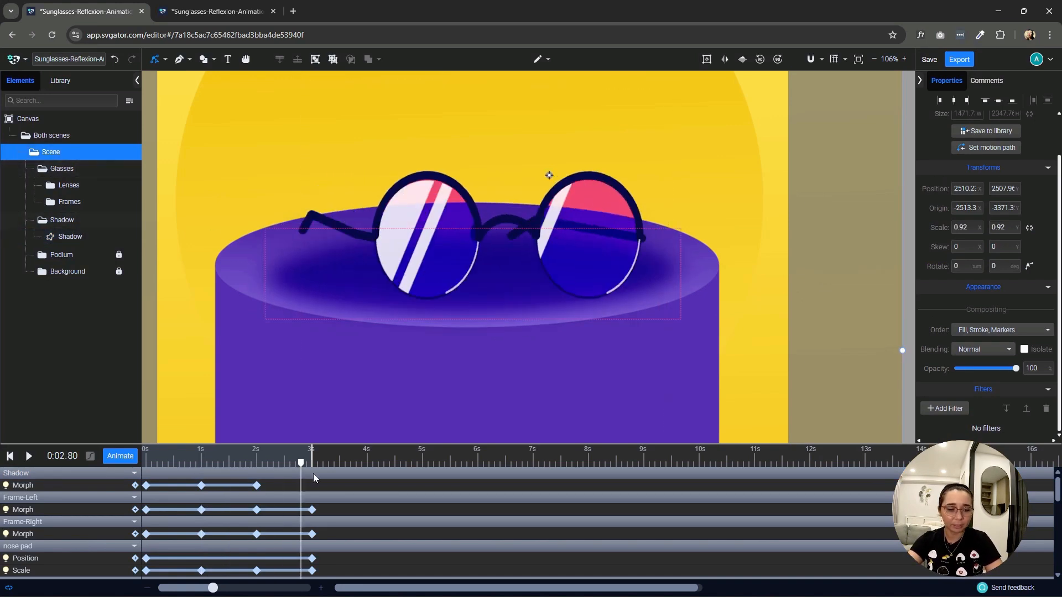
pyautogui.click(84, 237)
pyautogui.moveTo(475, 319); pyautogui.dragTo(518, 278)
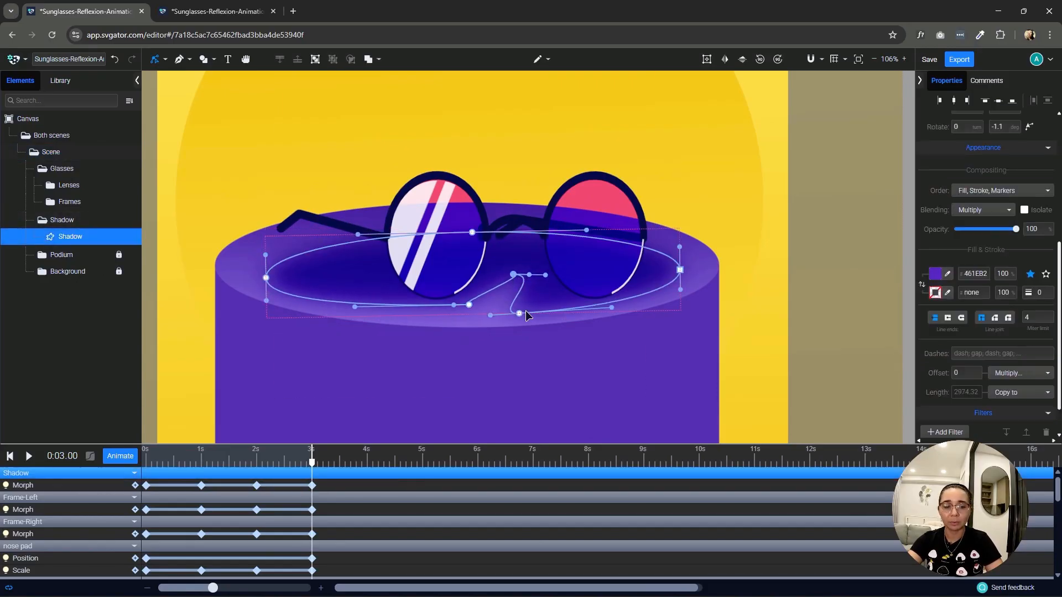
pyautogui.moveTo(529, 314); pyautogui.dragTo(558, 308)
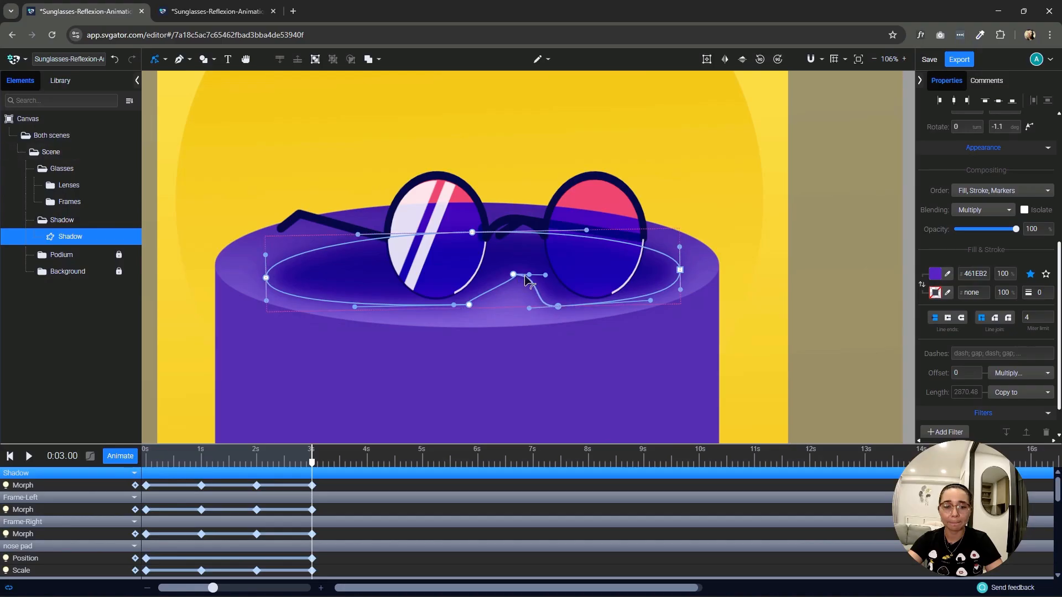
pyautogui.moveTo(528, 275); pyautogui.dragTo(502, 276)
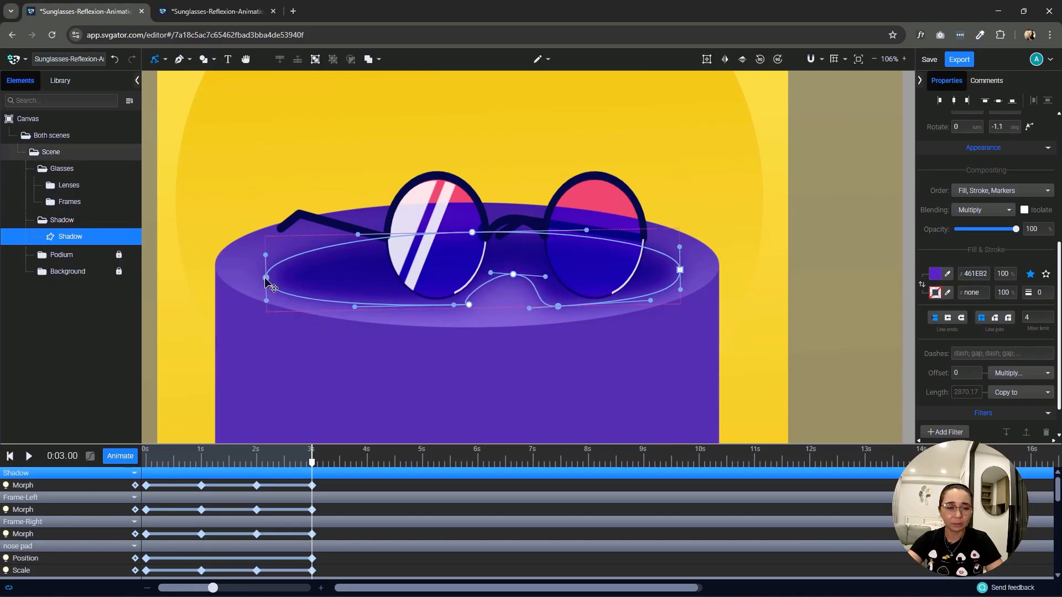
# At 3 s, raise the Shadow path's left end toward the temple, pull its right end inward and up, and adjust the lower curve handles.
pyautogui.moveTo(266, 278); pyautogui.dragTo(280, 236)
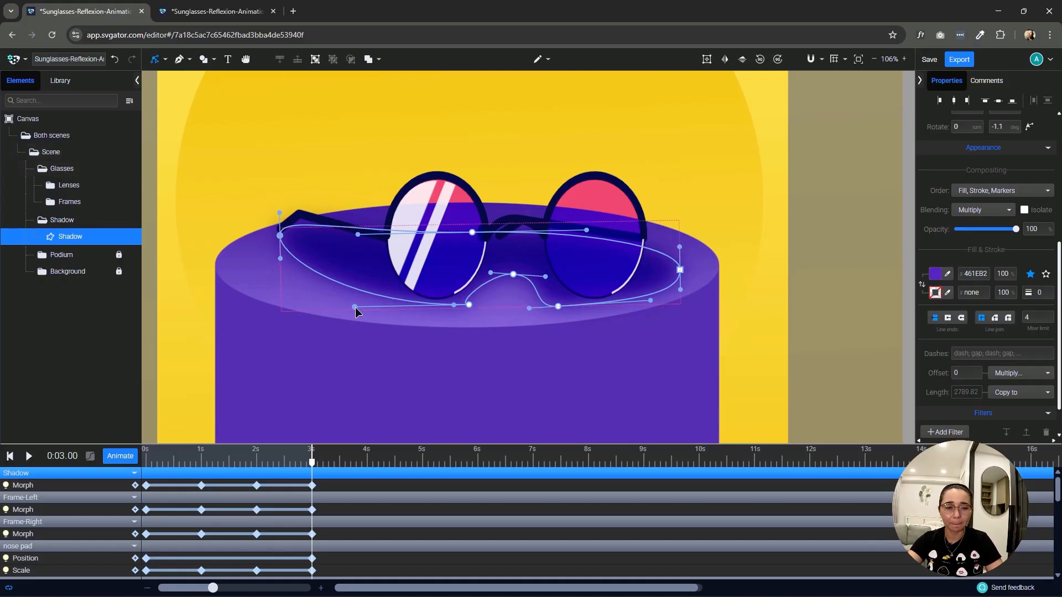
pyautogui.moveTo(355, 307); pyautogui.dragTo(346, 305)
pyautogui.moveTo(681, 271); pyautogui.dragTo(665, 255)
pyautogui.moveTo(651, 303); pyautogui.dragTo(635, 319)
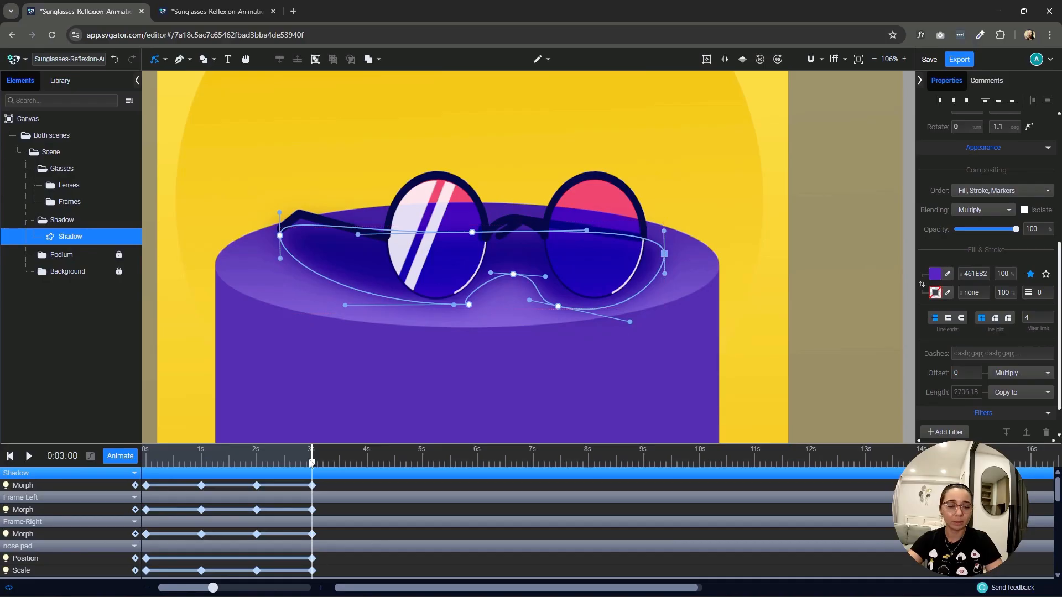
# Play the animation from the start to check the shadow's morph, and return to 0 s.
pyautogui.moveTo(312, 467); pyautogui.dragTo(128, 477)
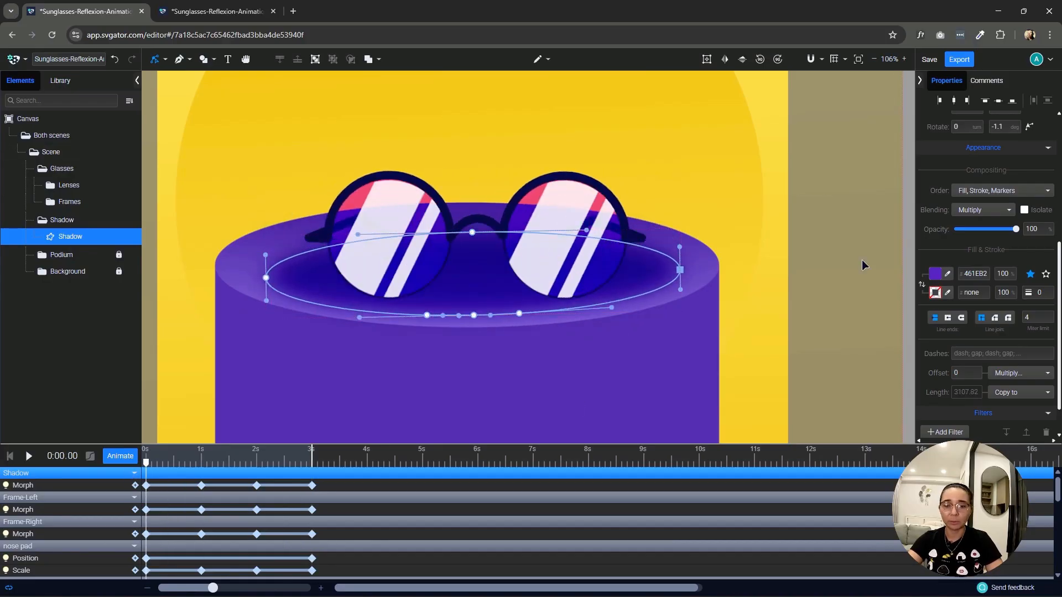
pyautogui.press('space')
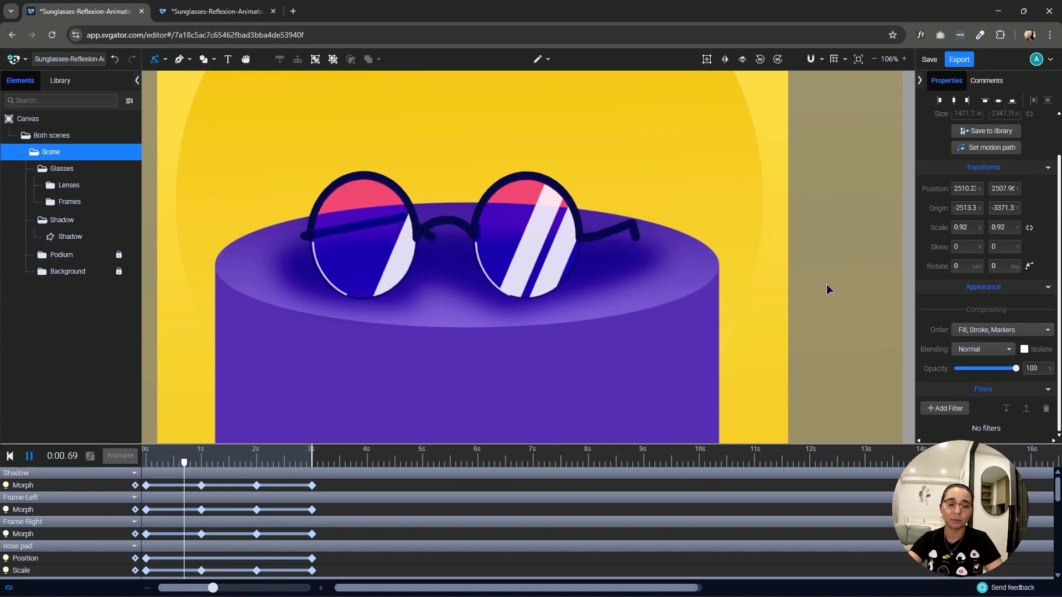
pyautogui.press('space')
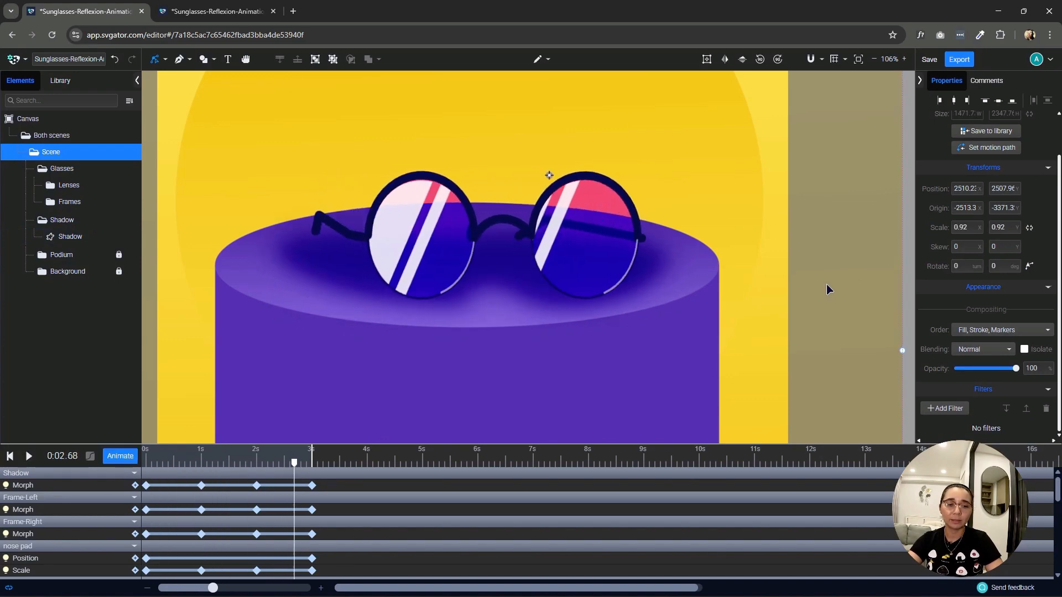
pyautogui.moveTo(294, 463); pyautogui.dragTo(145, 468)
# Lower the opacity of the Shadow path at 0 s until the shadow is hidden, and deselect the path.
pyautogui.click(82, 481)
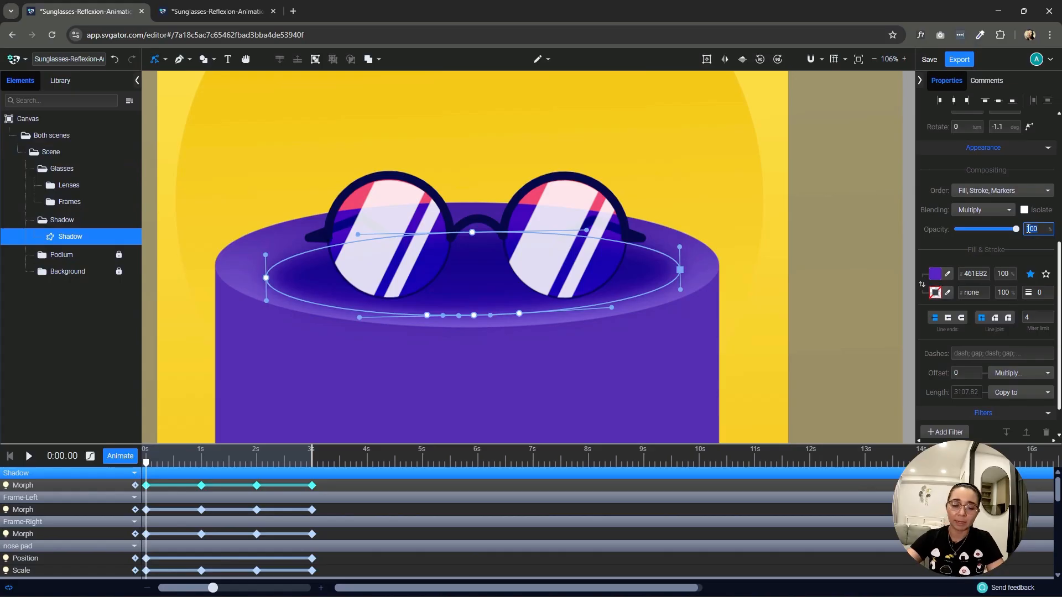
pyautogui.press('Return')
pyautogui.click(858, 205)
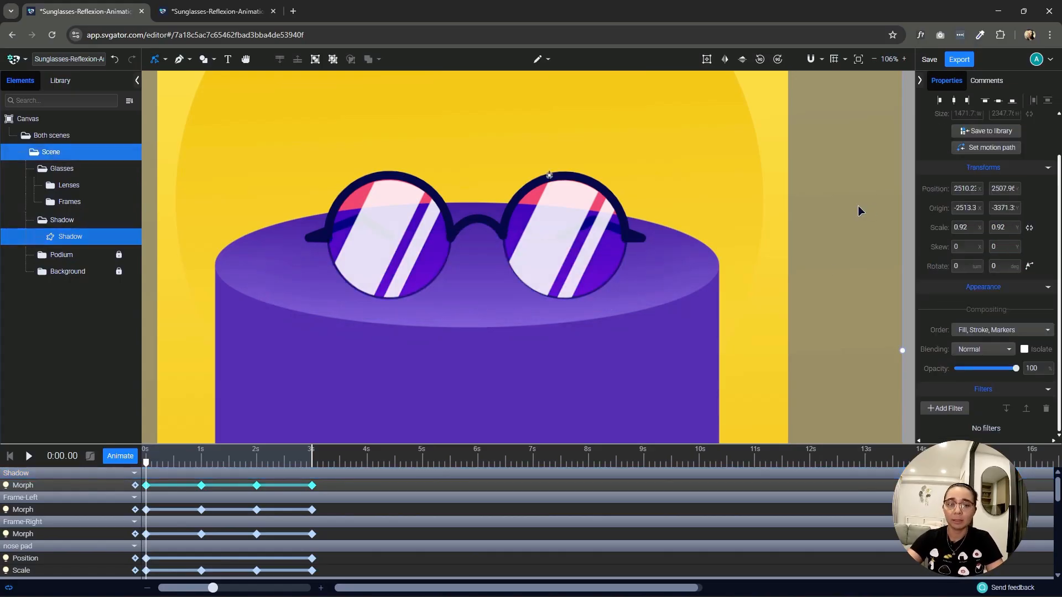
# Play the animation from 0 s with the whole podium in view to check the glasses without their shadow.
pyautogui.scroll(-3, 711, 244)
pyautogui.moveTo(848, 254); pyautogui.dragTo(838, 260)
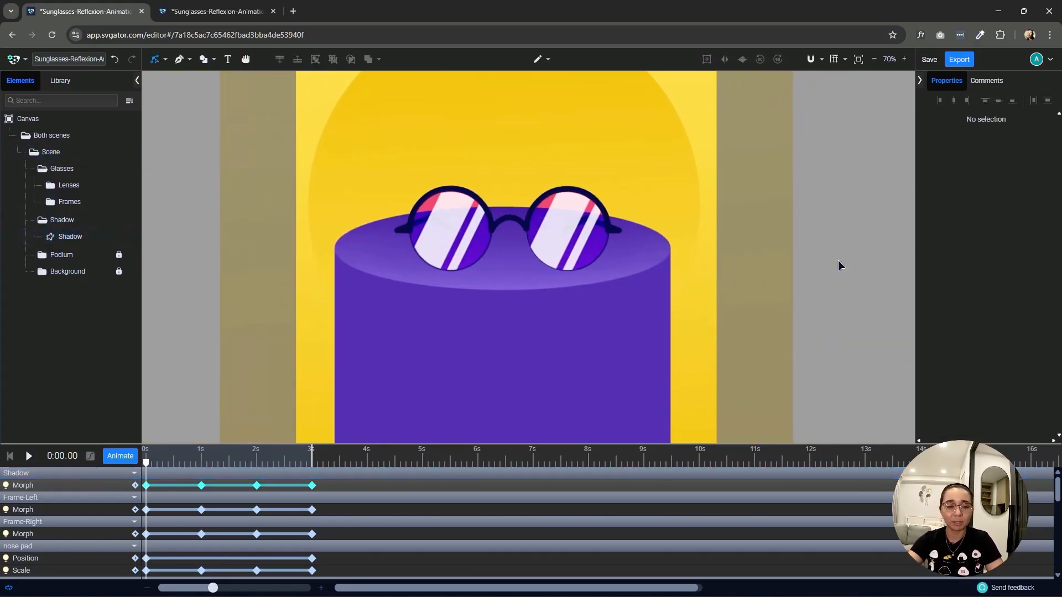
pyautogui.press('space')
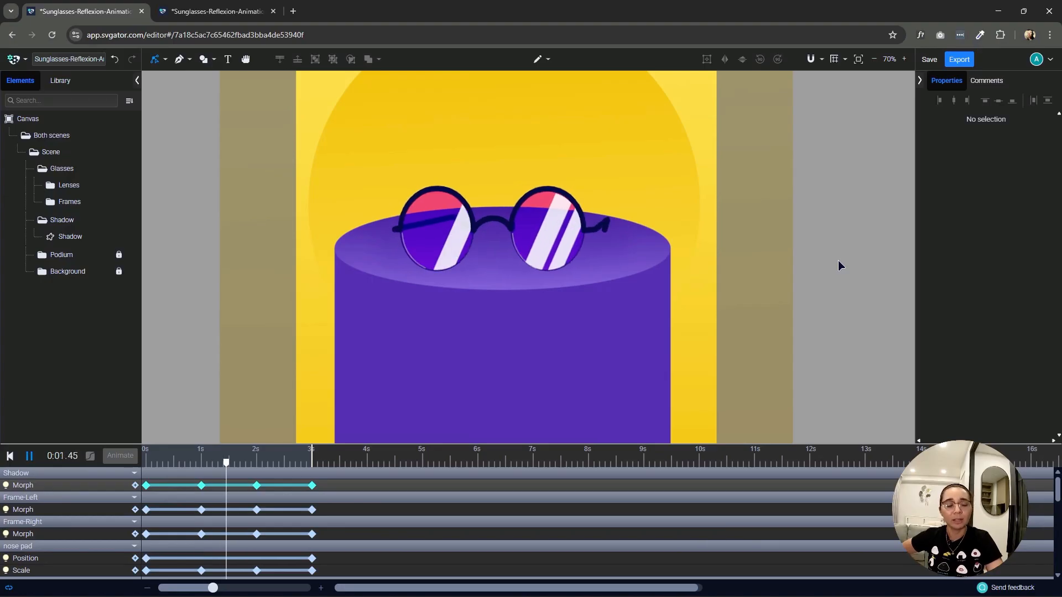